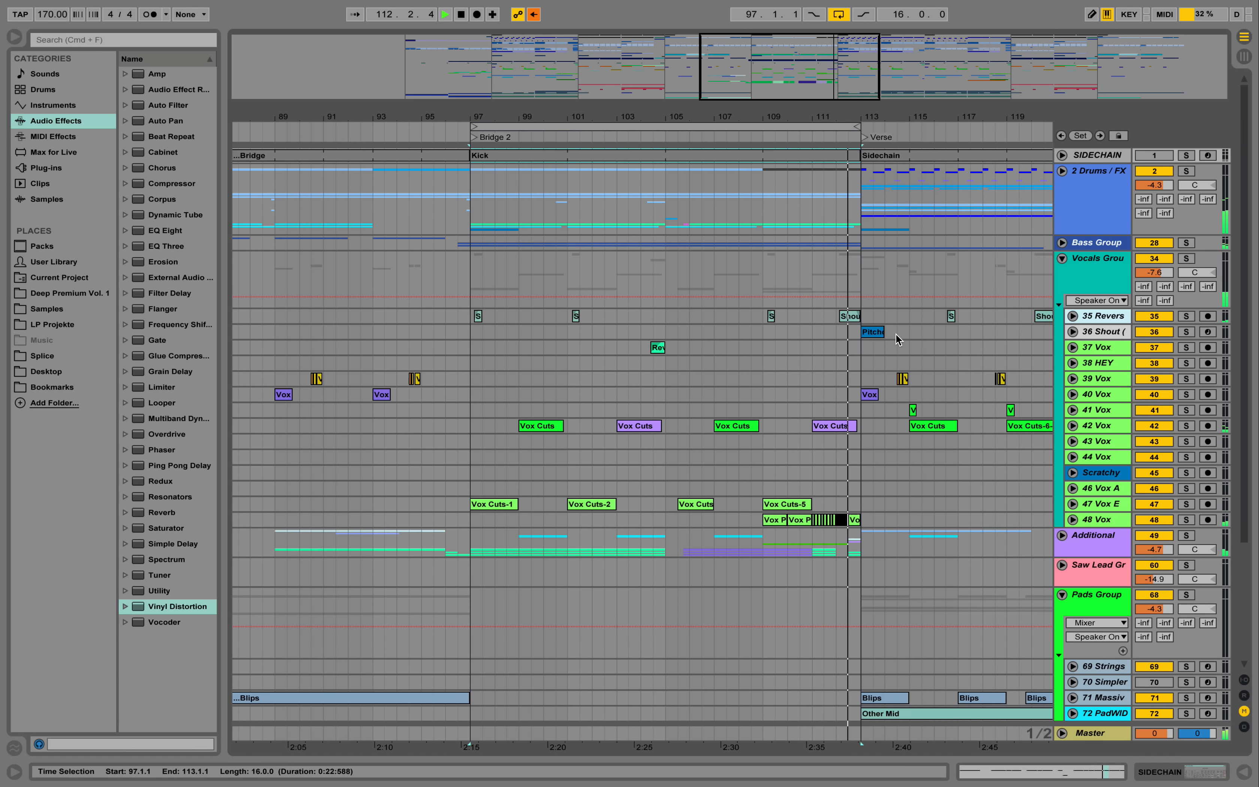
# - Stop playback and zoom the arrangement in on the Bridge 2 section at bars 97 to 113
pyautogui.press('space')
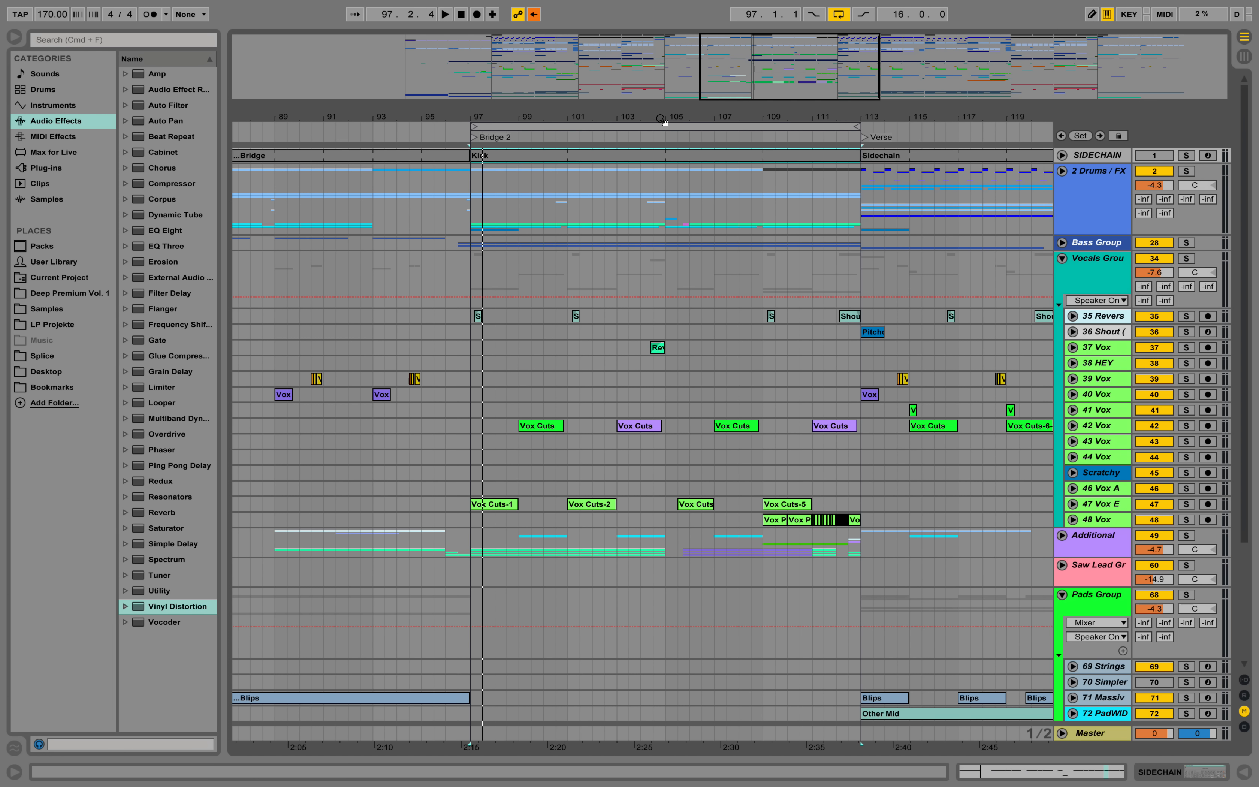
pyautogui.moveTo(660, 119); pyautogui.dragTo(660, 35)
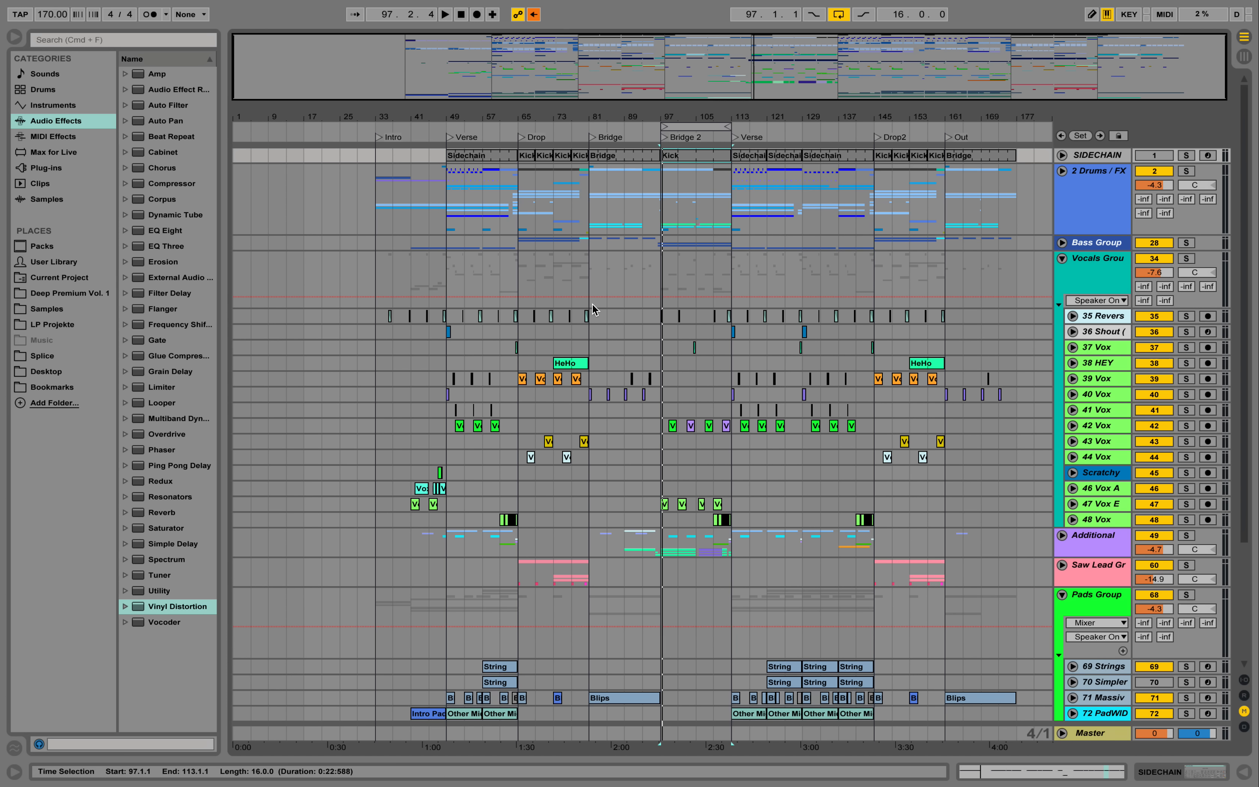
pyautogui.press('z')
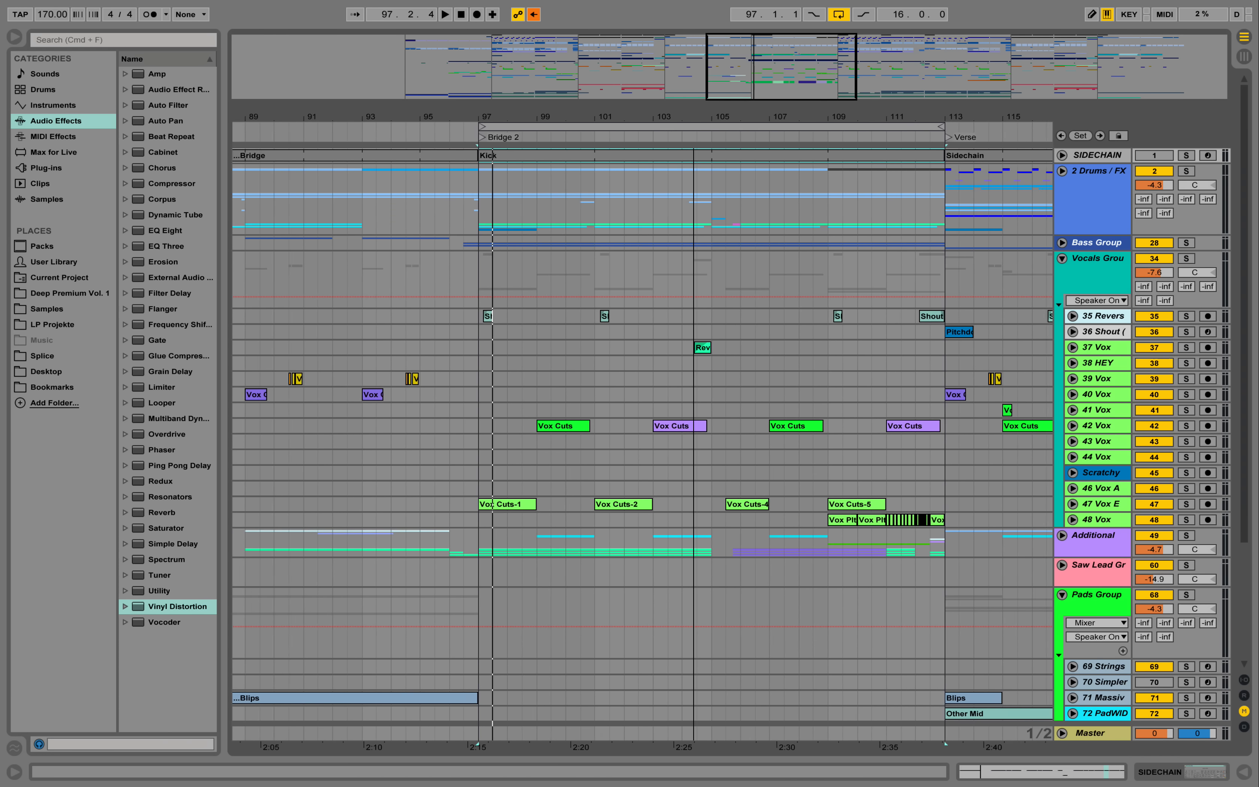
pyautogui.moveTo(694, 113); pyautogui.dragTo(686, 113)
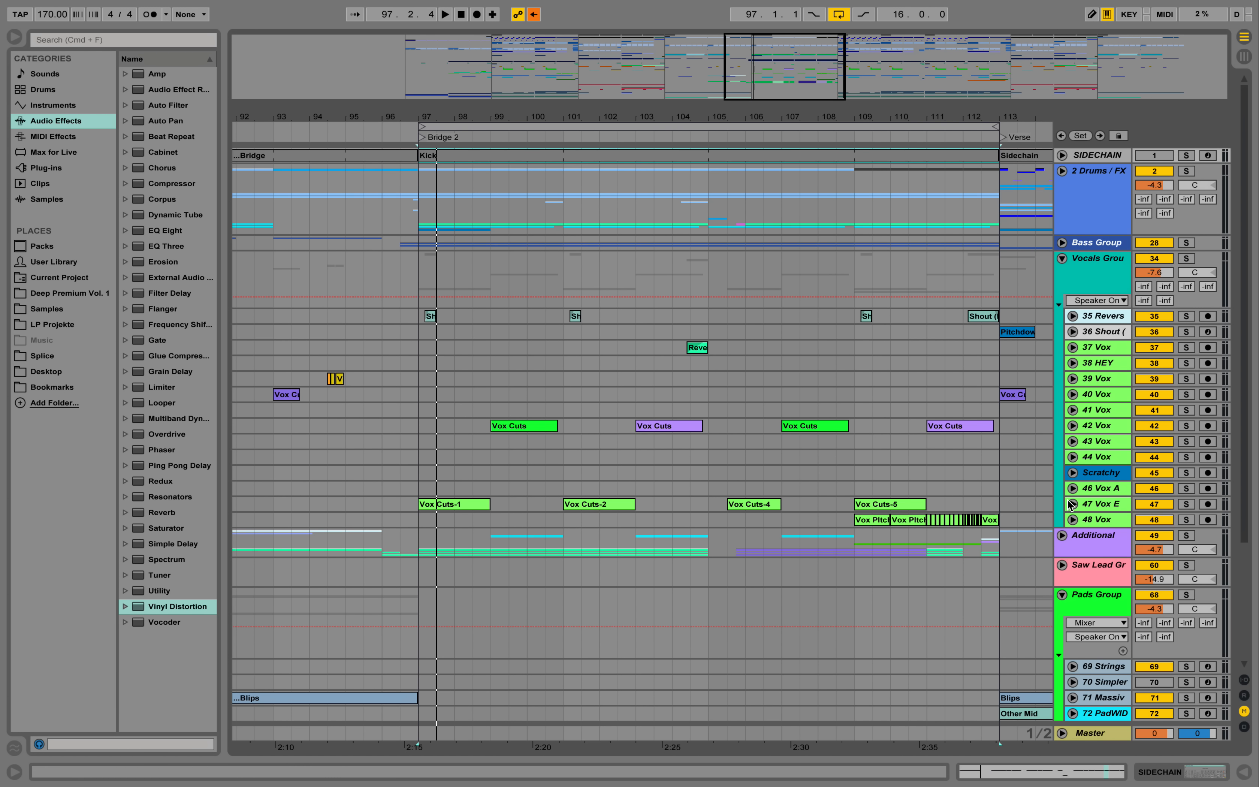
# - Unfold the Additional group, audition it in solo over Bridge 2, and take it out of solo
pyautogui.click(1062, 535)
pyautogui.scroll(-7, 1064, 537)
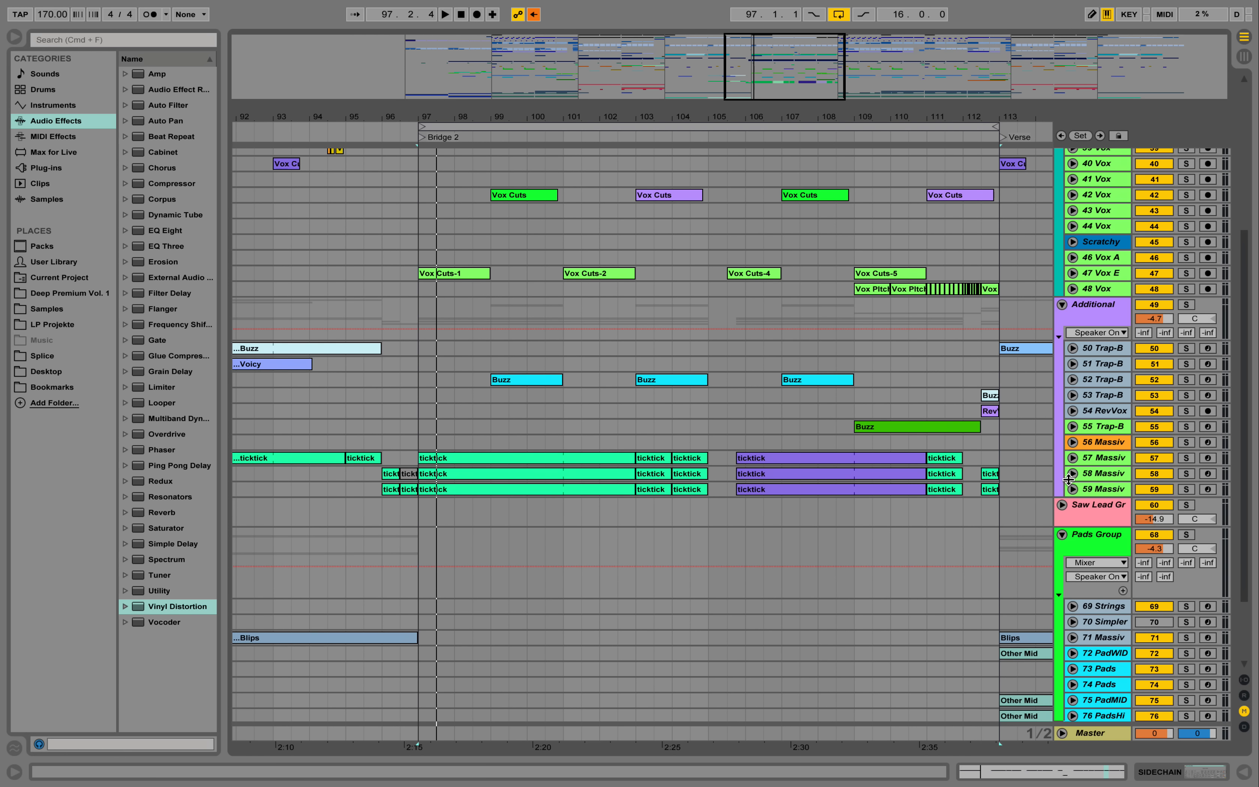
pyautogui.click(1105, 311)
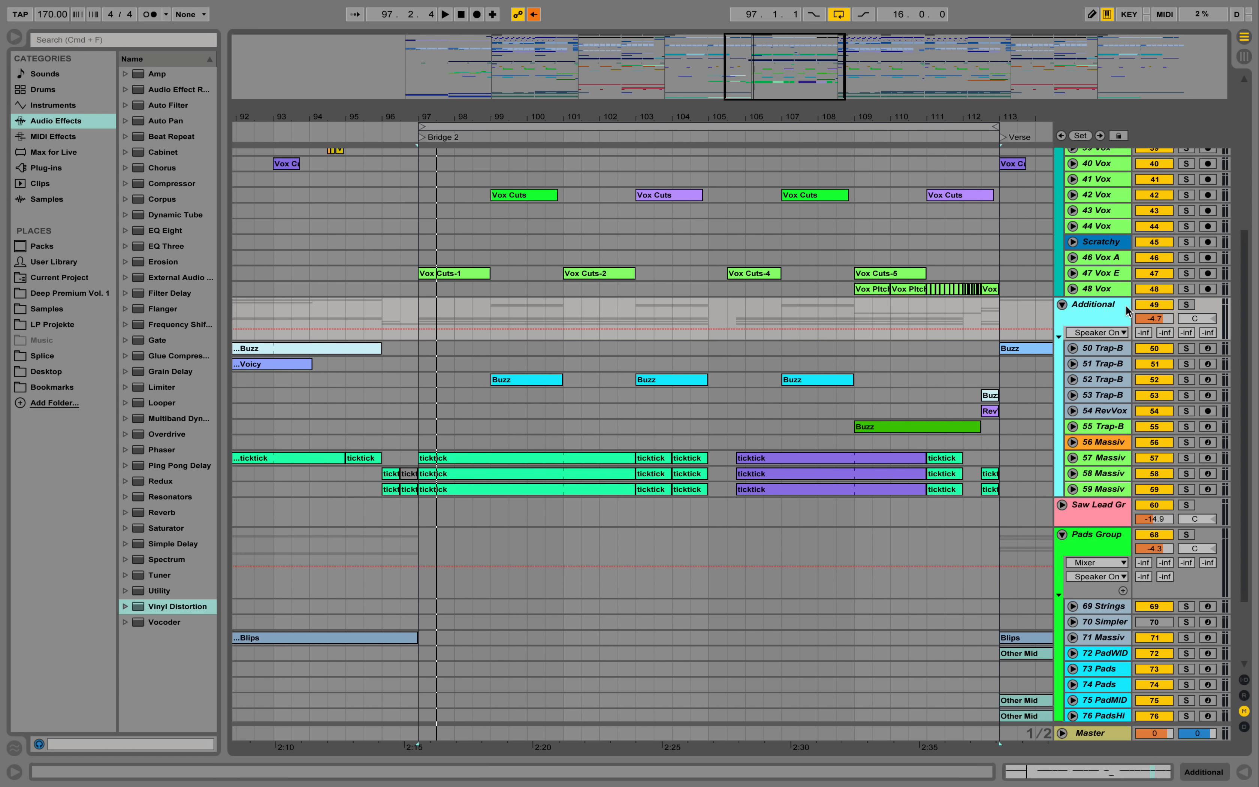
pyautogui.click(1186, 306)
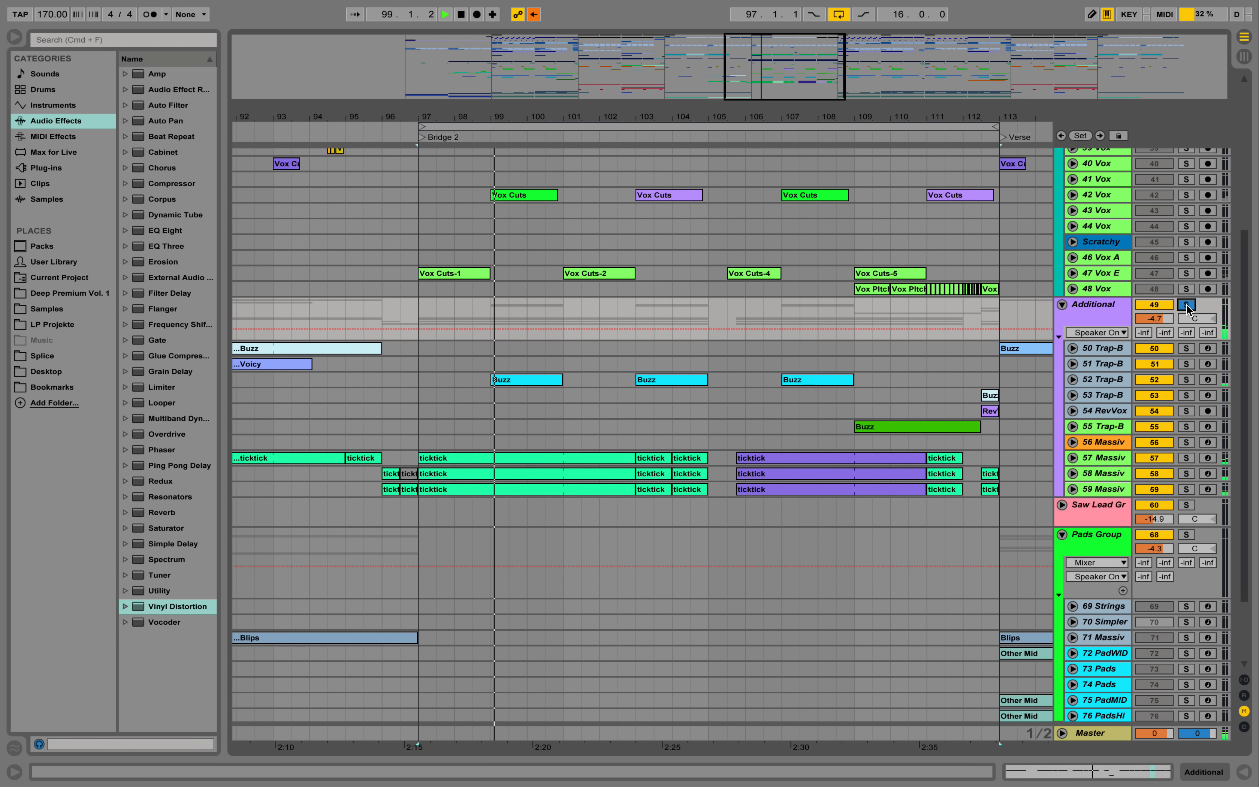
pyautogui.press('space')
pyautogui.click(1187, 305)
pyautogui.scroll(10, 548, 262)
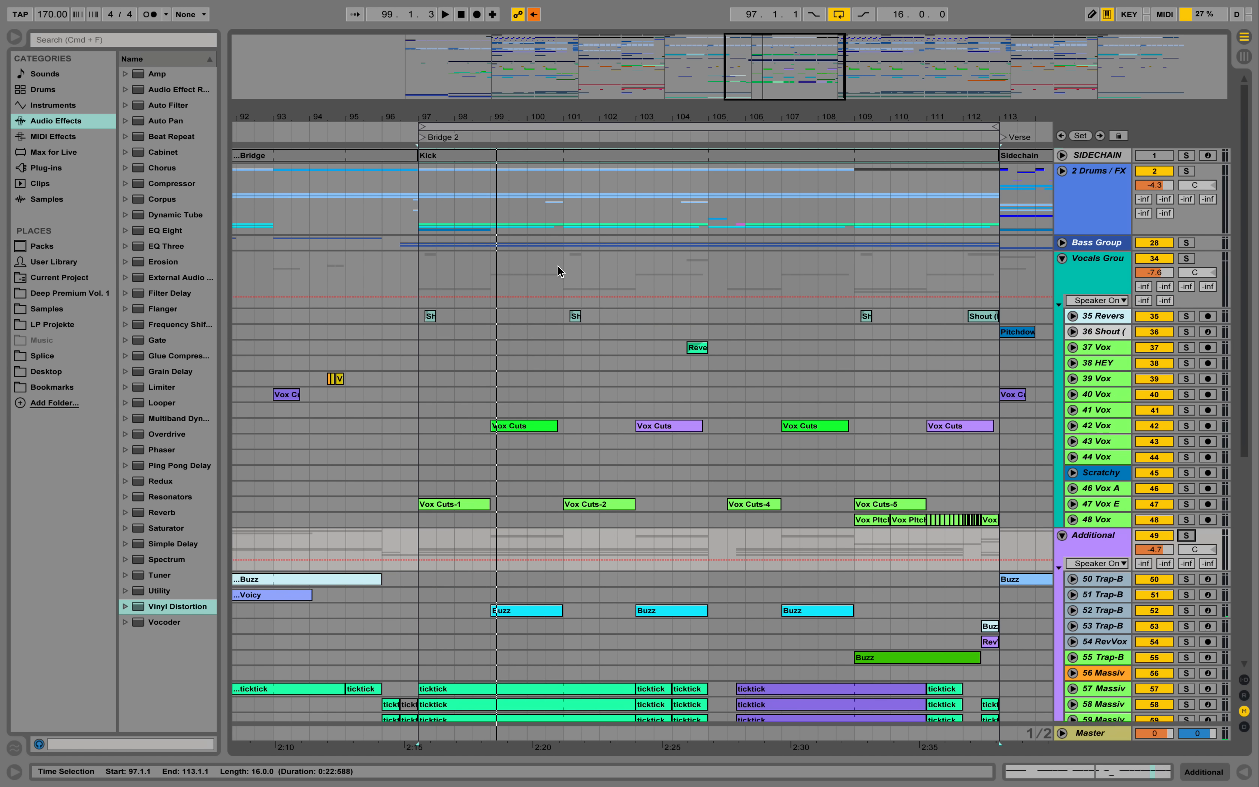
# - Unfold the Drums / FX group and its KICK SC track, and show that track's device chain
pyautogui.click(1063, 171)
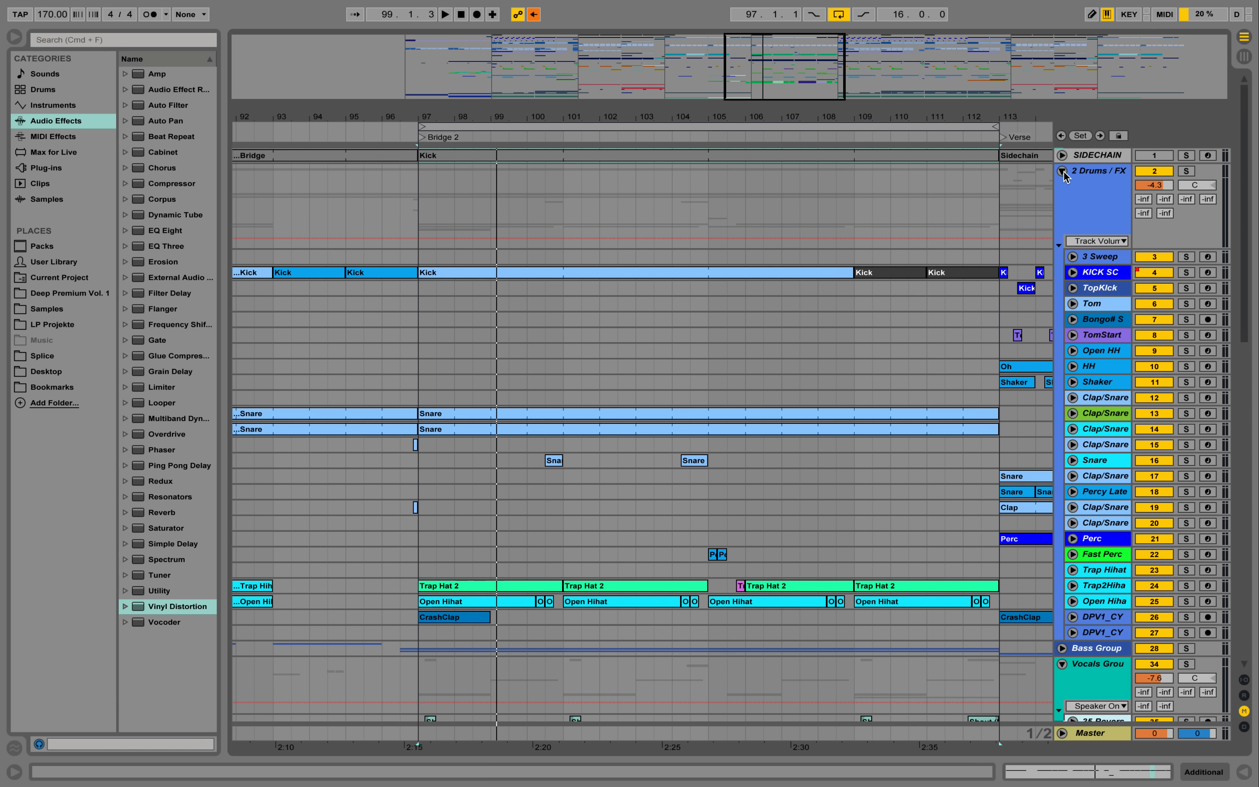
pyautogui.click(1073, 272)
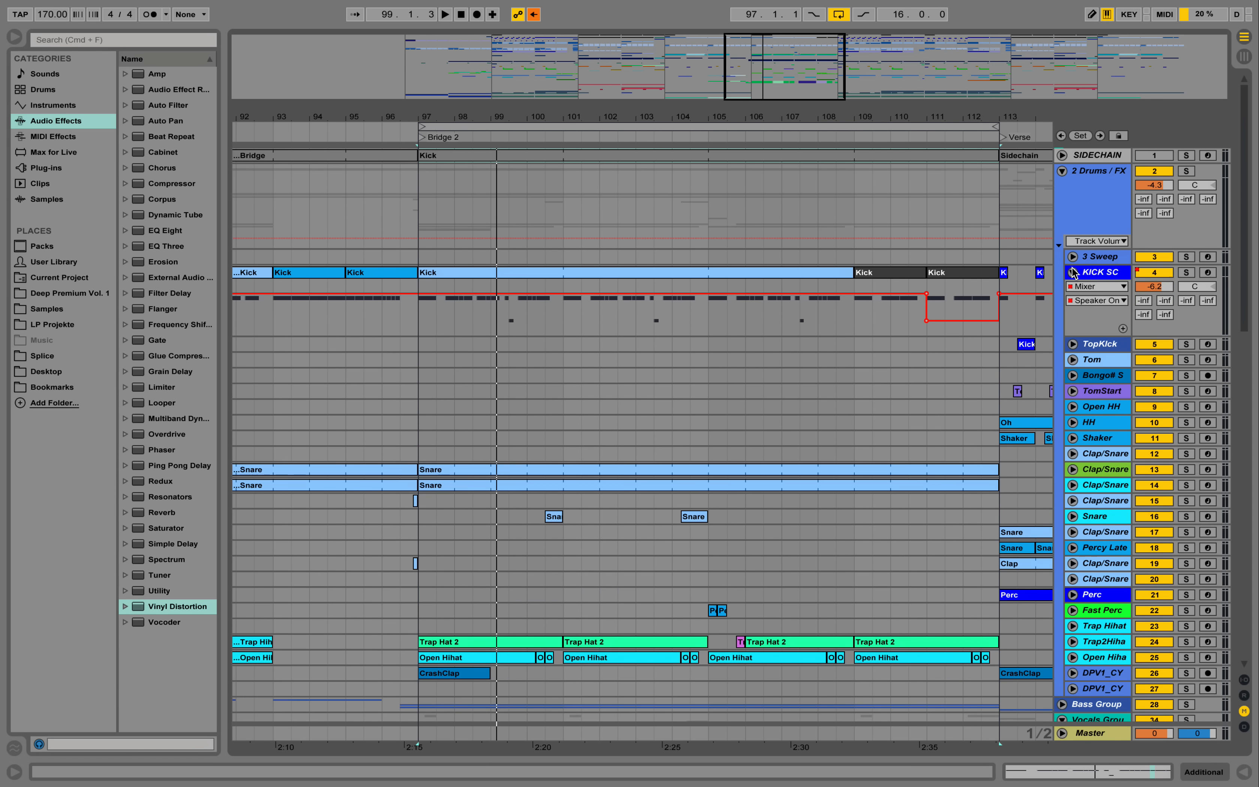
pyautogui.doubleClick(1091, 277)
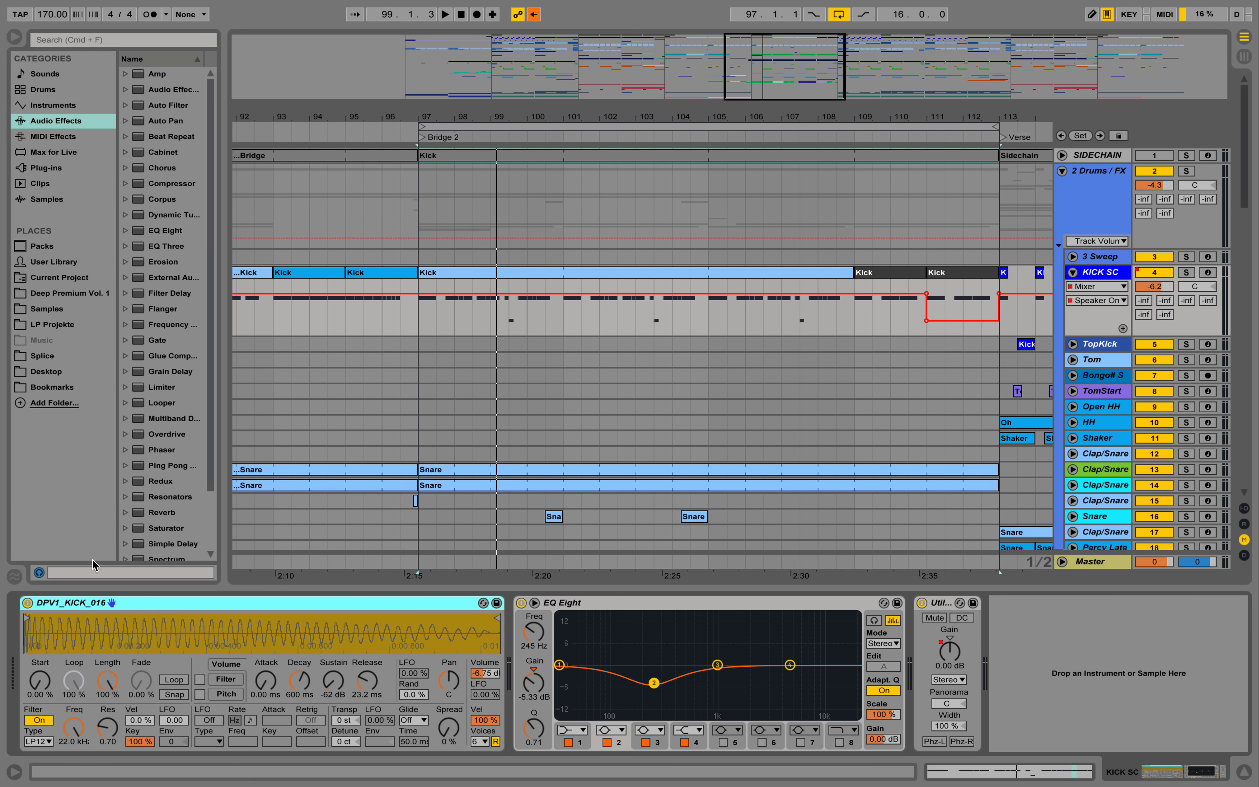
# - Browse the KICK folder of Deep Premium Vol. 1, widen the browser and preview the DPV1_KICK_016 sample
pyautogui.click(70, 294)
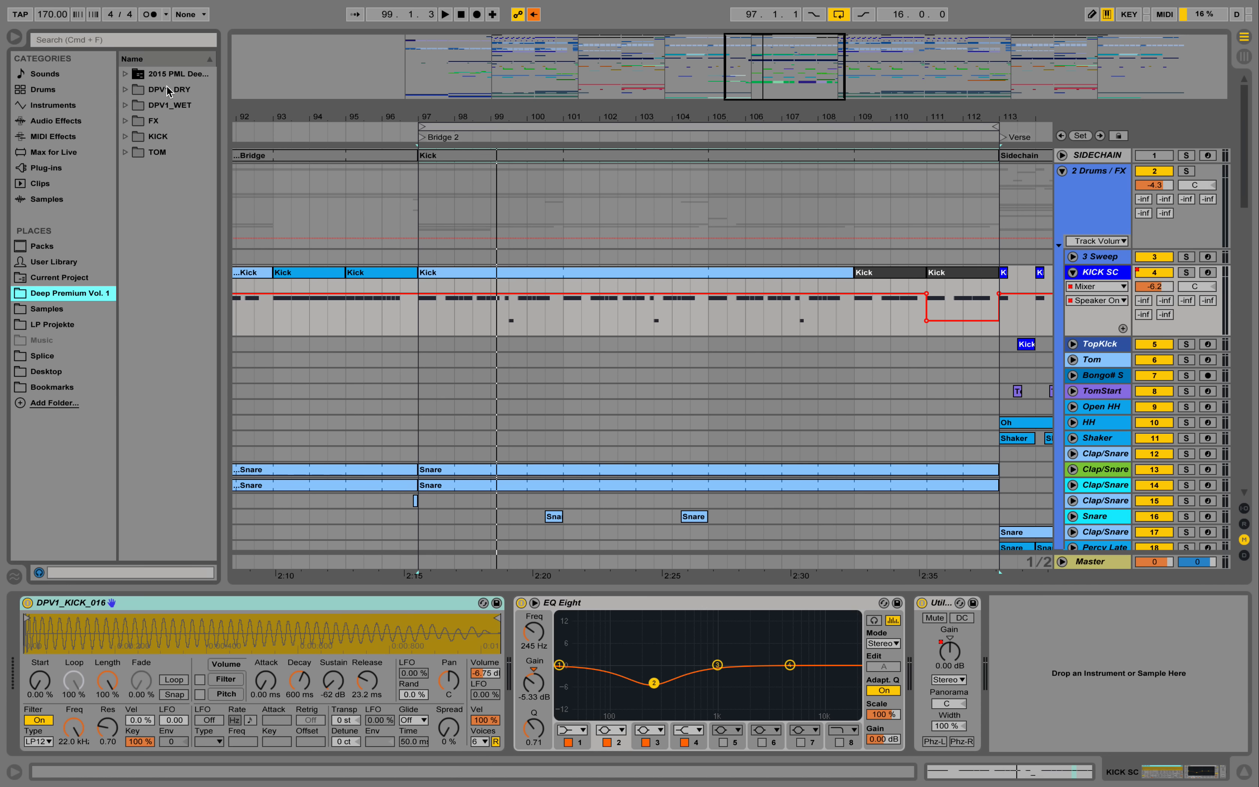
pyautogui.click(126, 137)
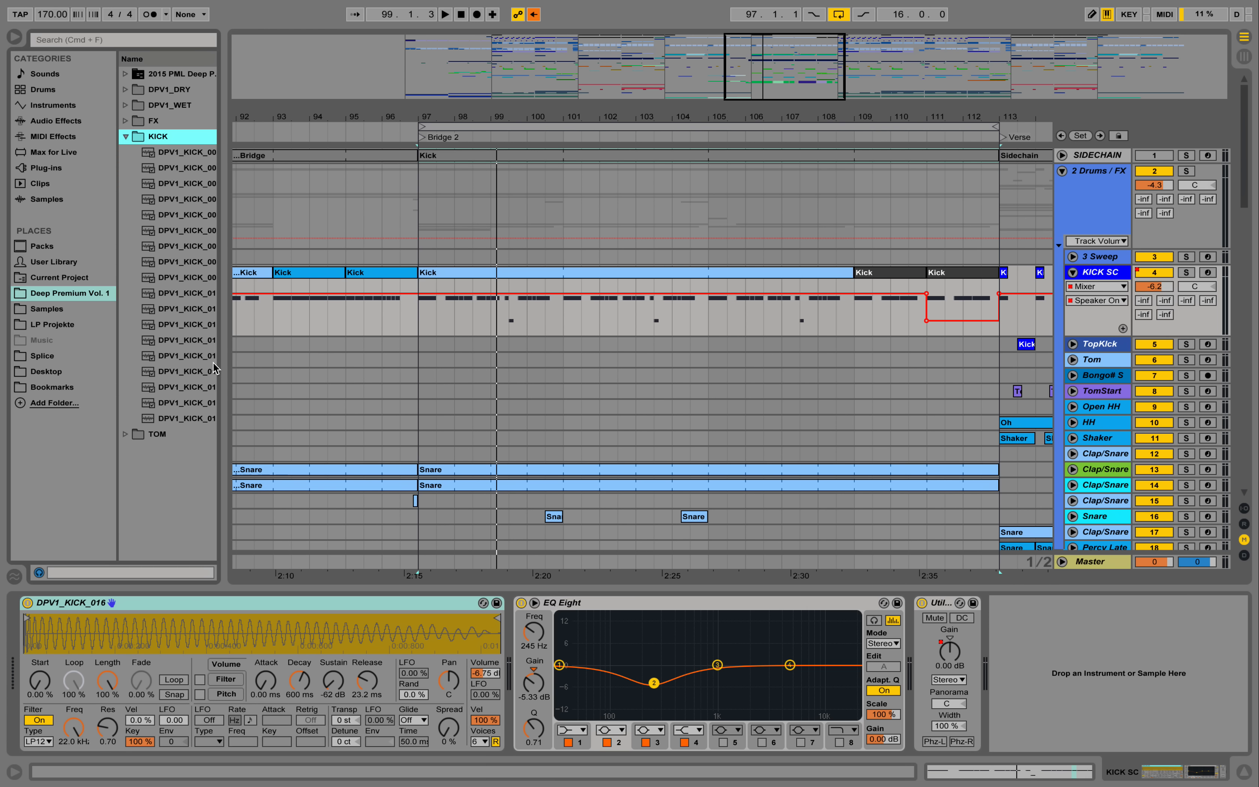
pyautogui.moveTo(223, 363); pyautogui.dragTo(243, 406)
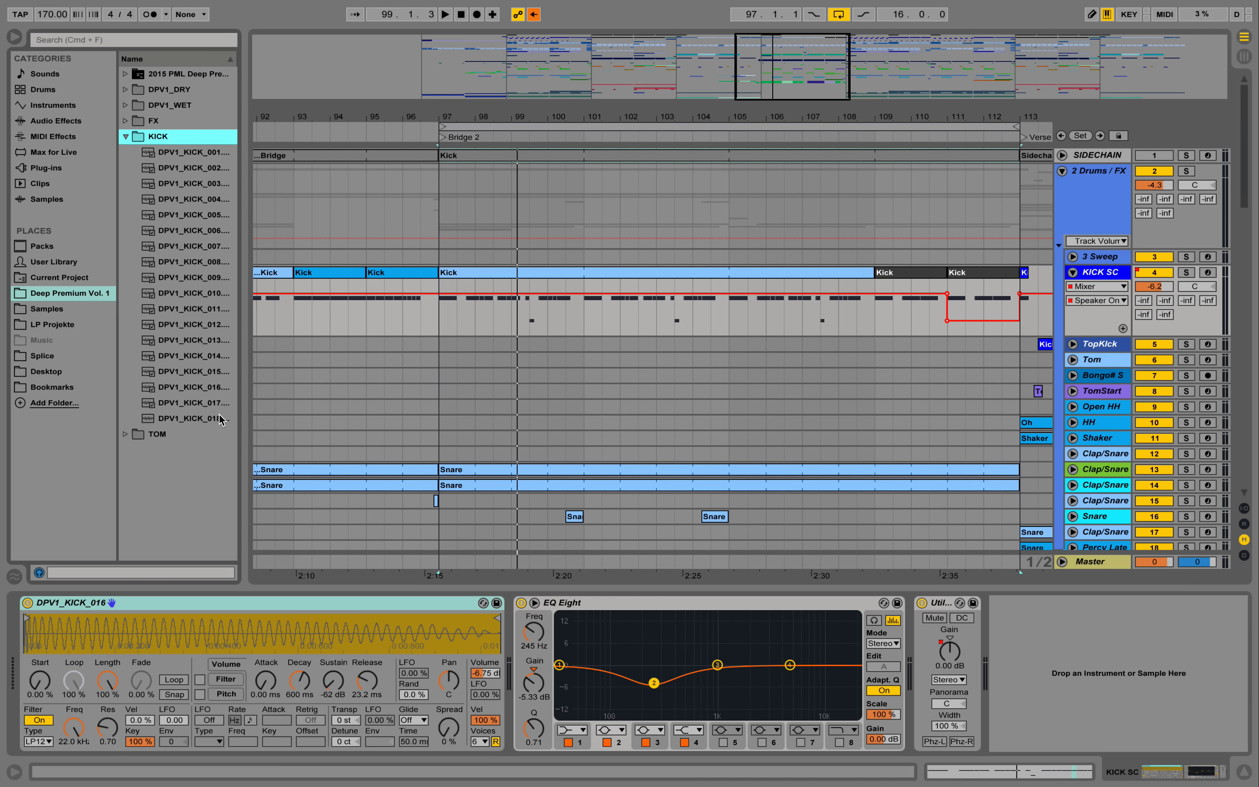
pyautogui.click(212, 391)
# - Play Bridge 2 with the KICK SC track soloed, stop, and re-enable the overridden arrangement automation
pyautogui.press('space')
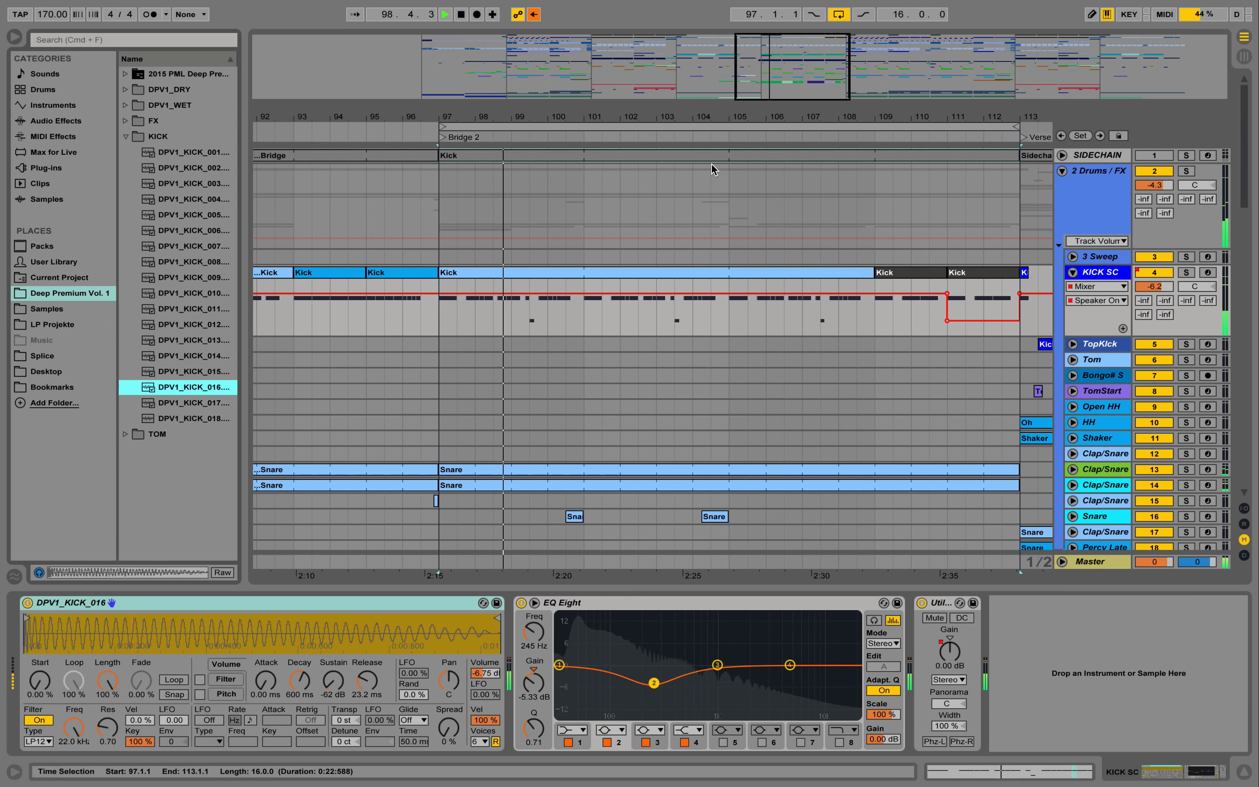
pyautogui.click(1172, 272)
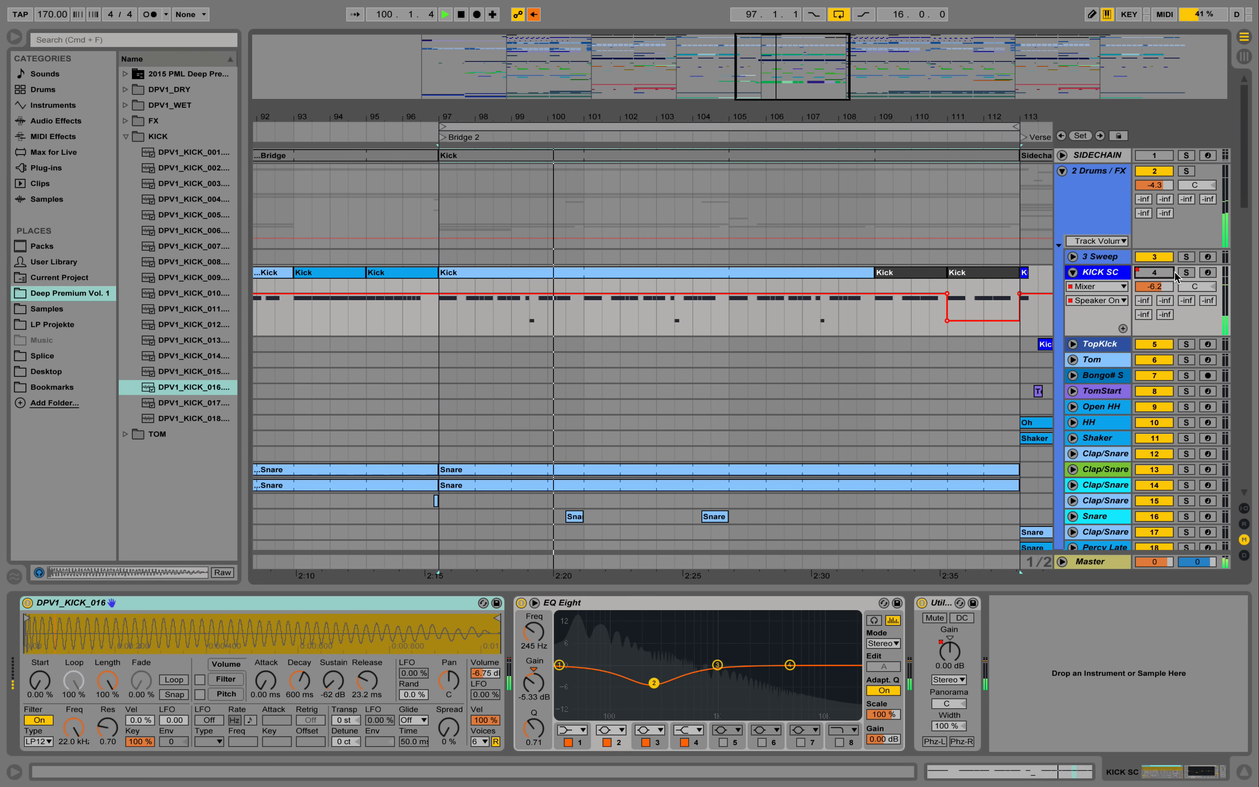
pyautogui.click(1187, 272)
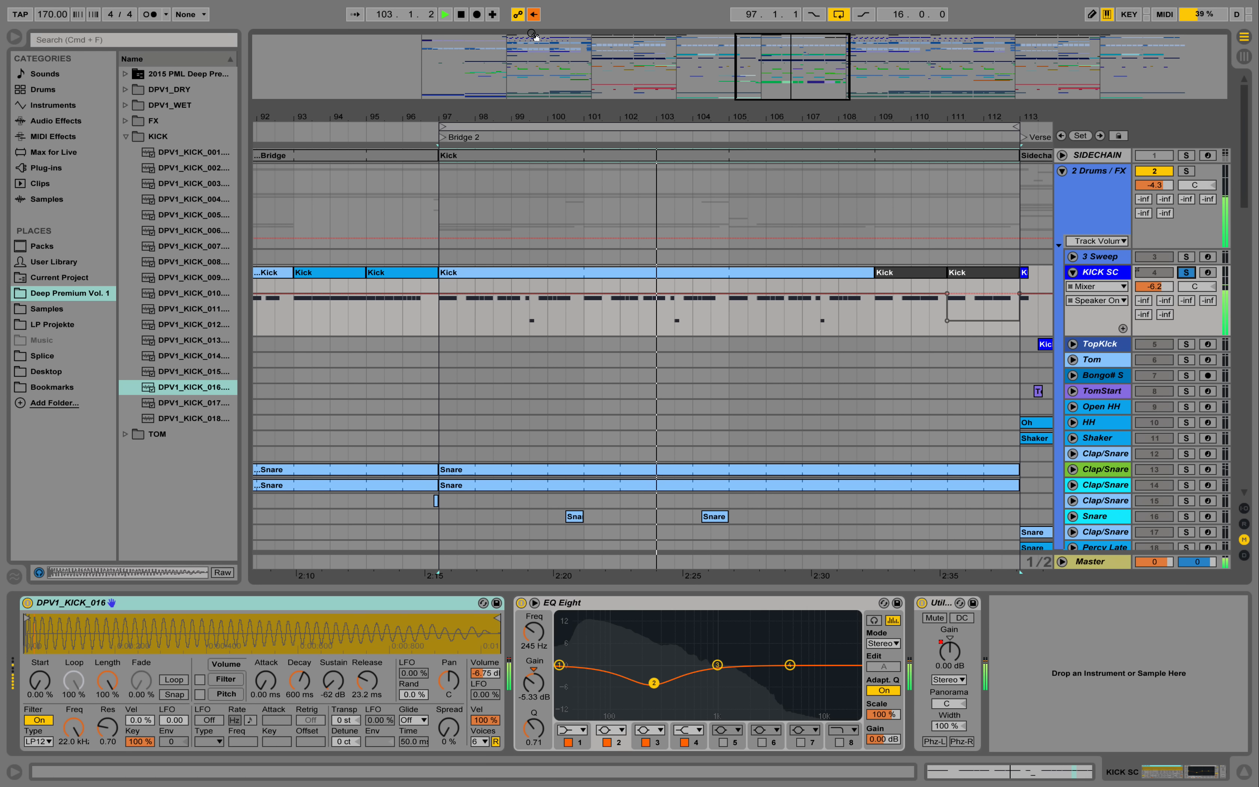
pyautogui.press('space')
pyautogui.click(534, 14)
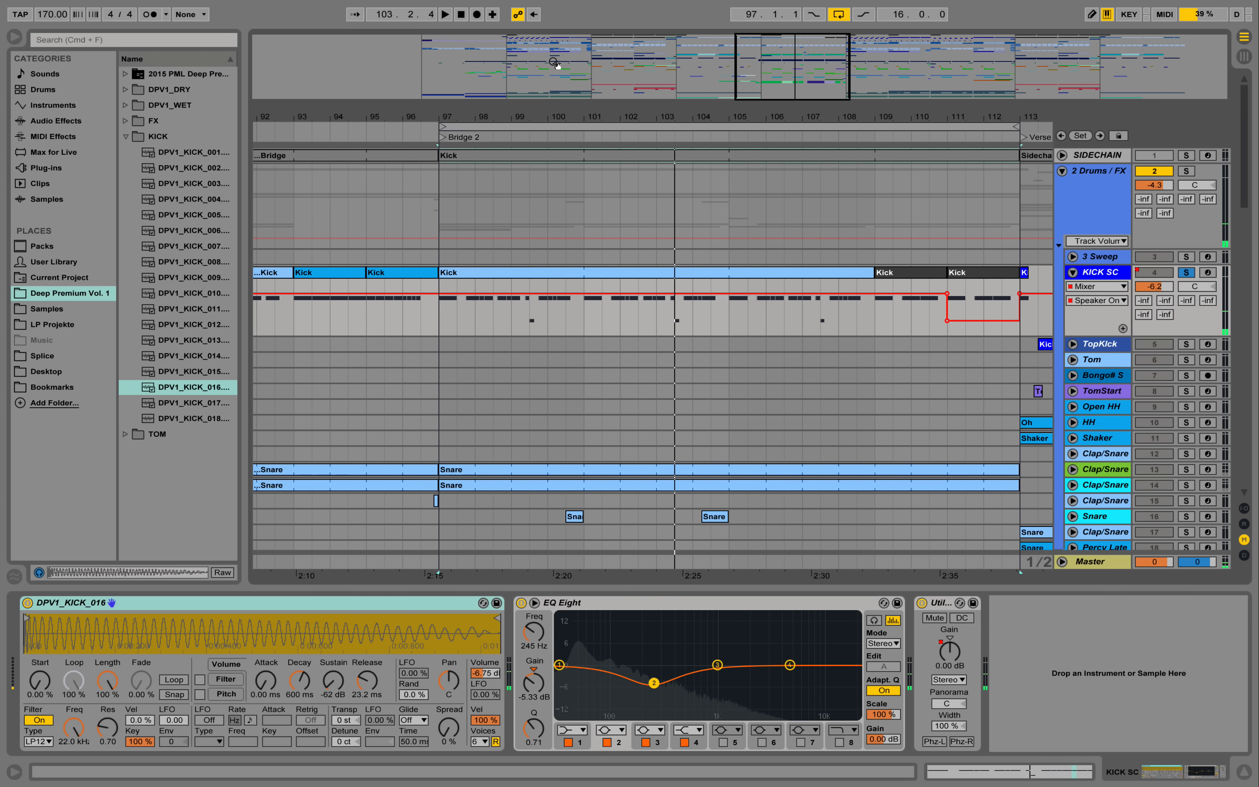
# - Open the Bridge 2 Kick clip's notes and play the pattern through bar 100
pyautogui.doubleClick(576, 276)
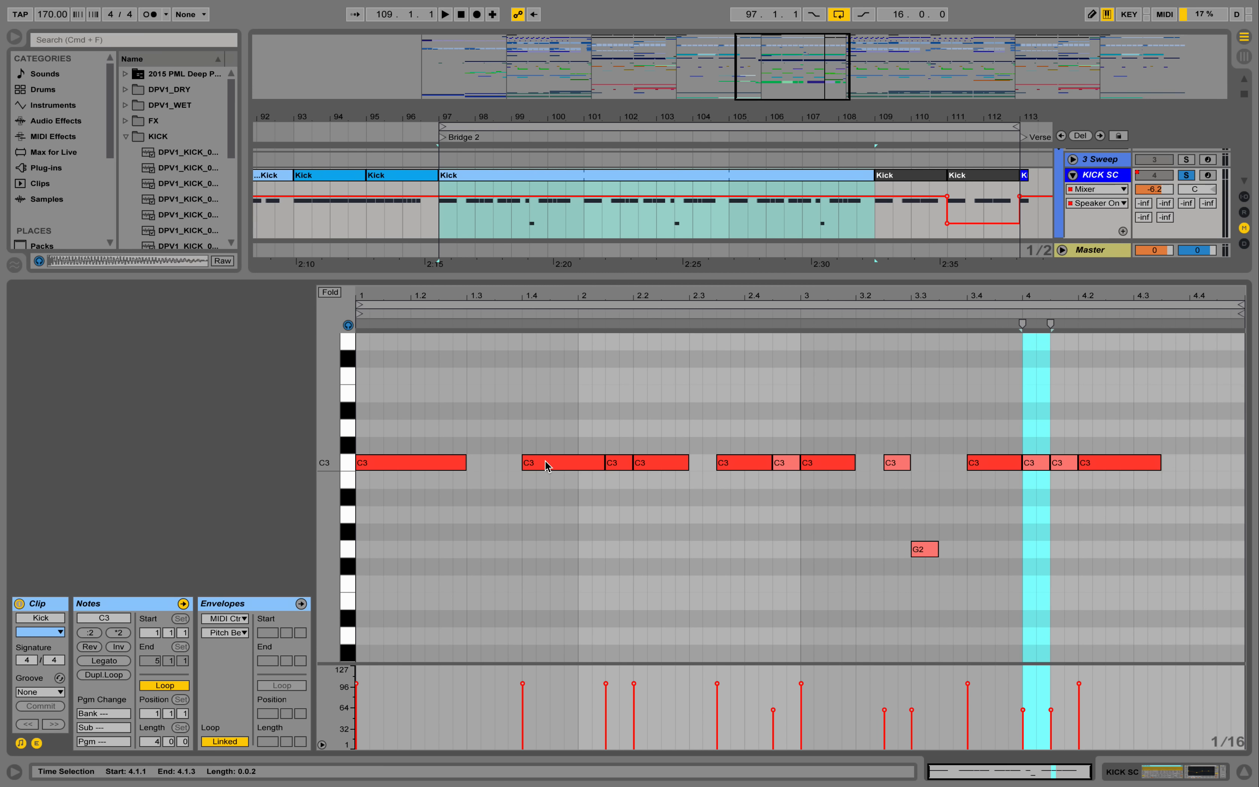
pyautogui.press('space')
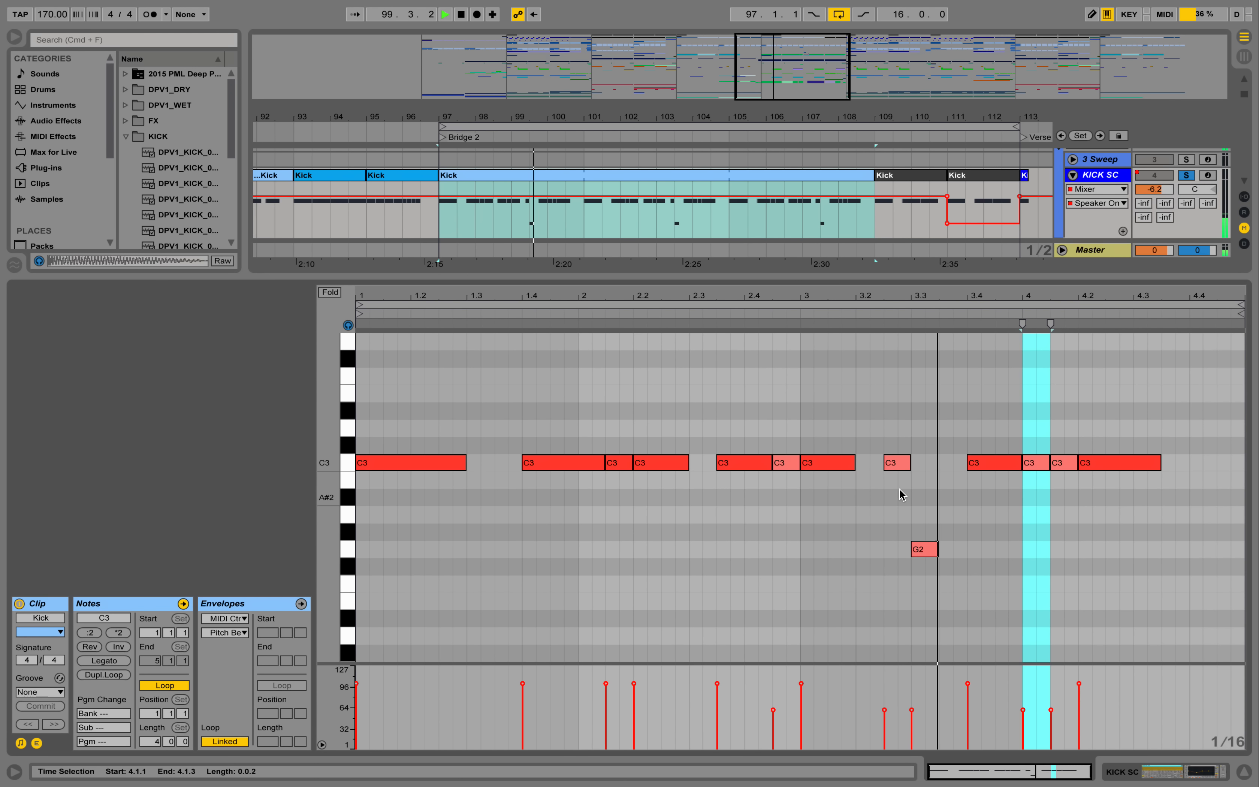
pyautogui.press('space')
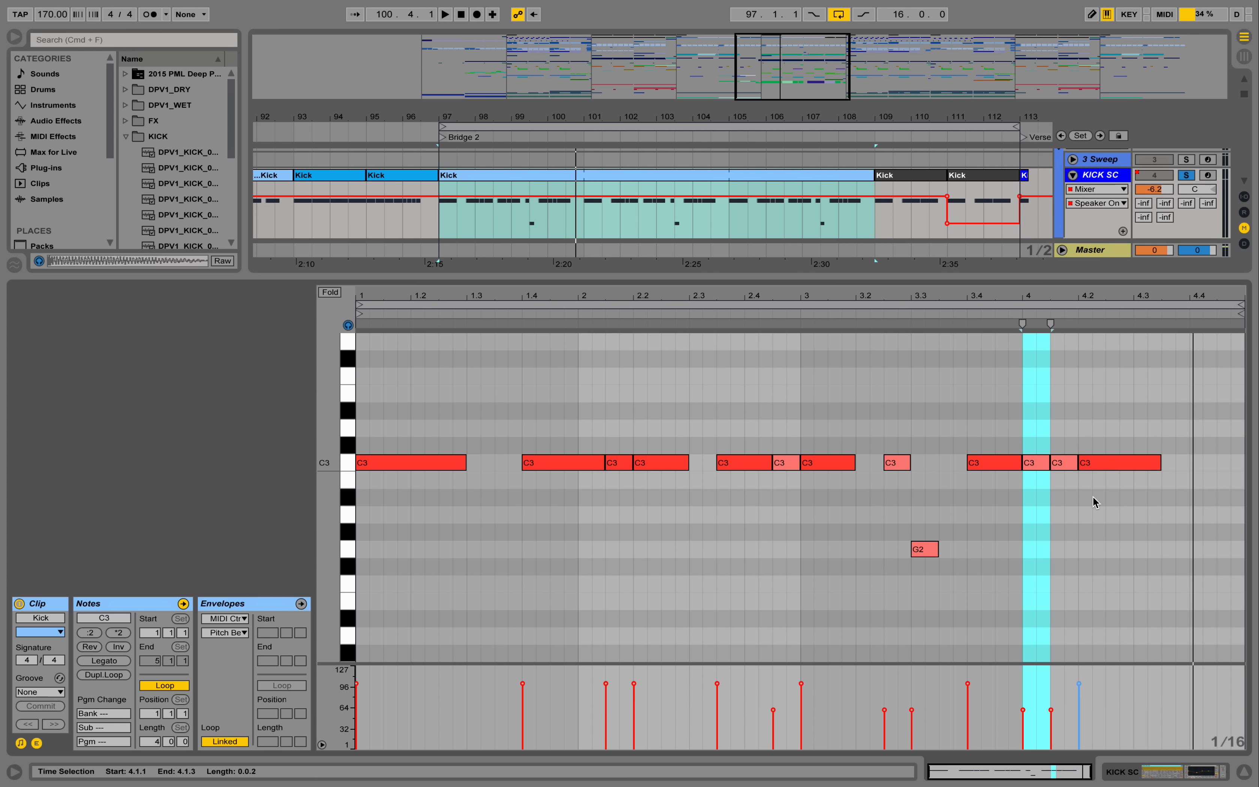
# - Close the Kick clip's notes and unfold Clap/Snare tracks 13 and 14 in the arrangement
pyautogui.press('super+alt+l')
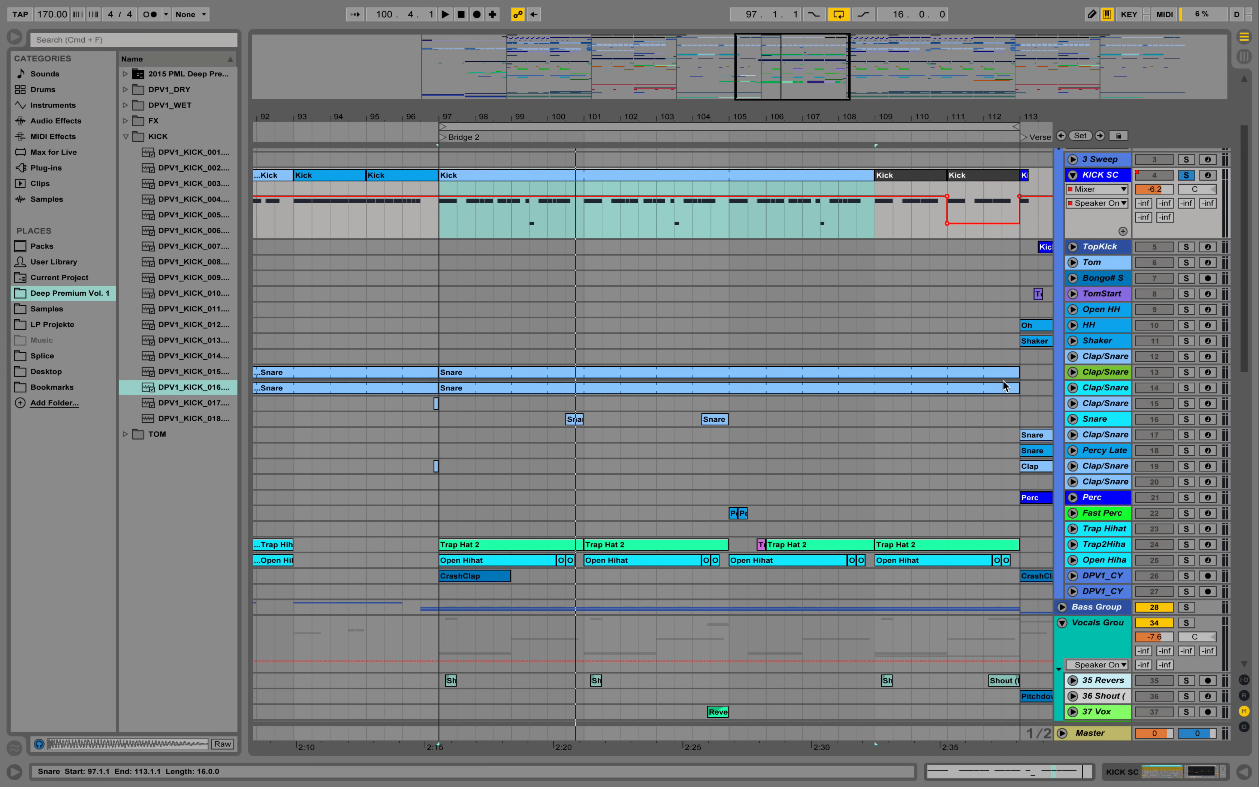
pyautogui.click(1074, 373)
pyautogui.click(1074, 402)
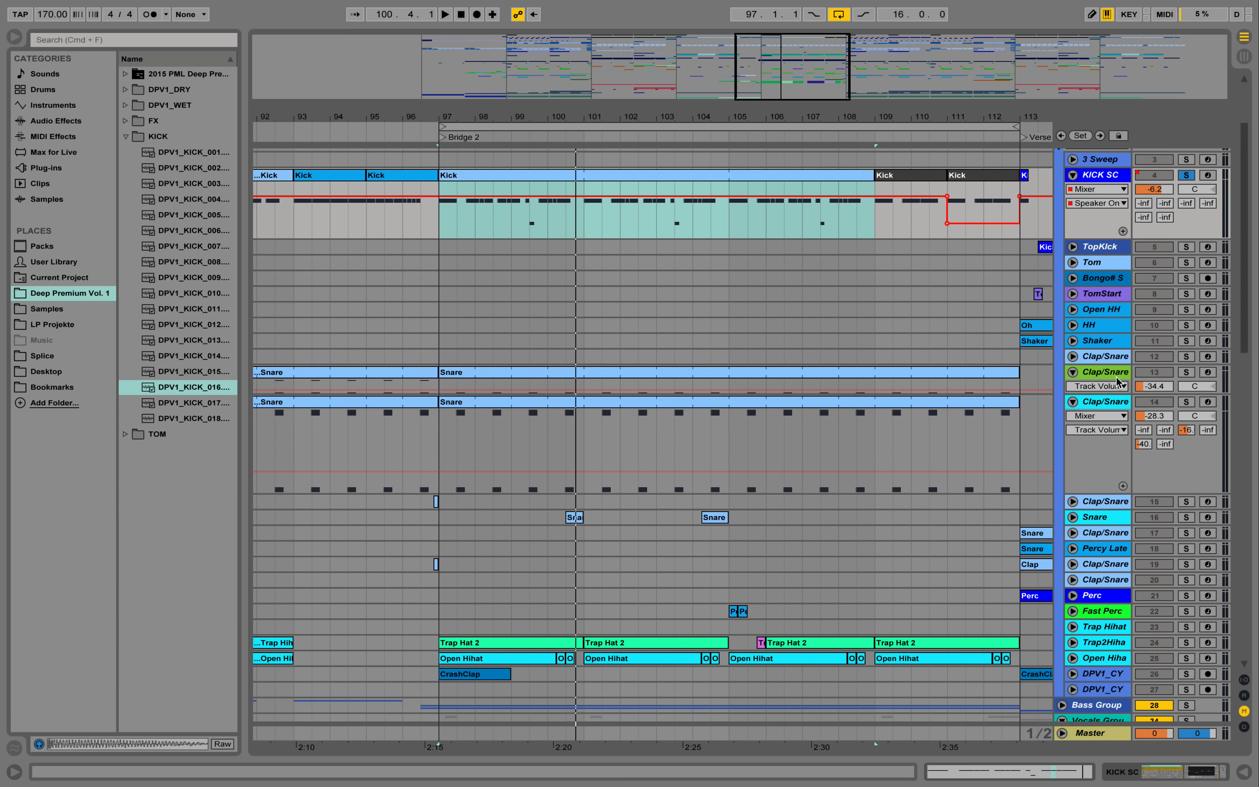
# - Audition Clap/Snare track 13 in solo and examine its sampler, EQ Eight and Drums Room reverb
pyautogui.click(1101, 373)
pyautogui.click(1187, 372)
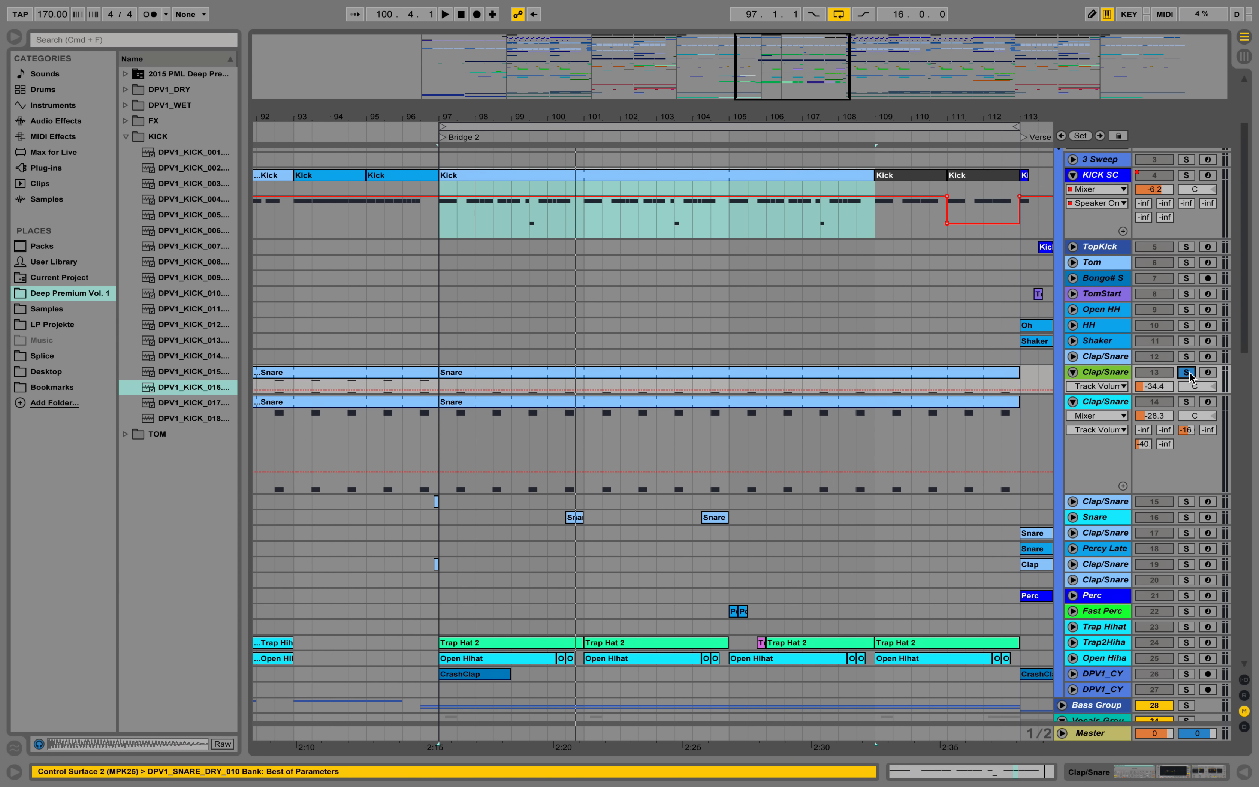
pyautogui.press('space')
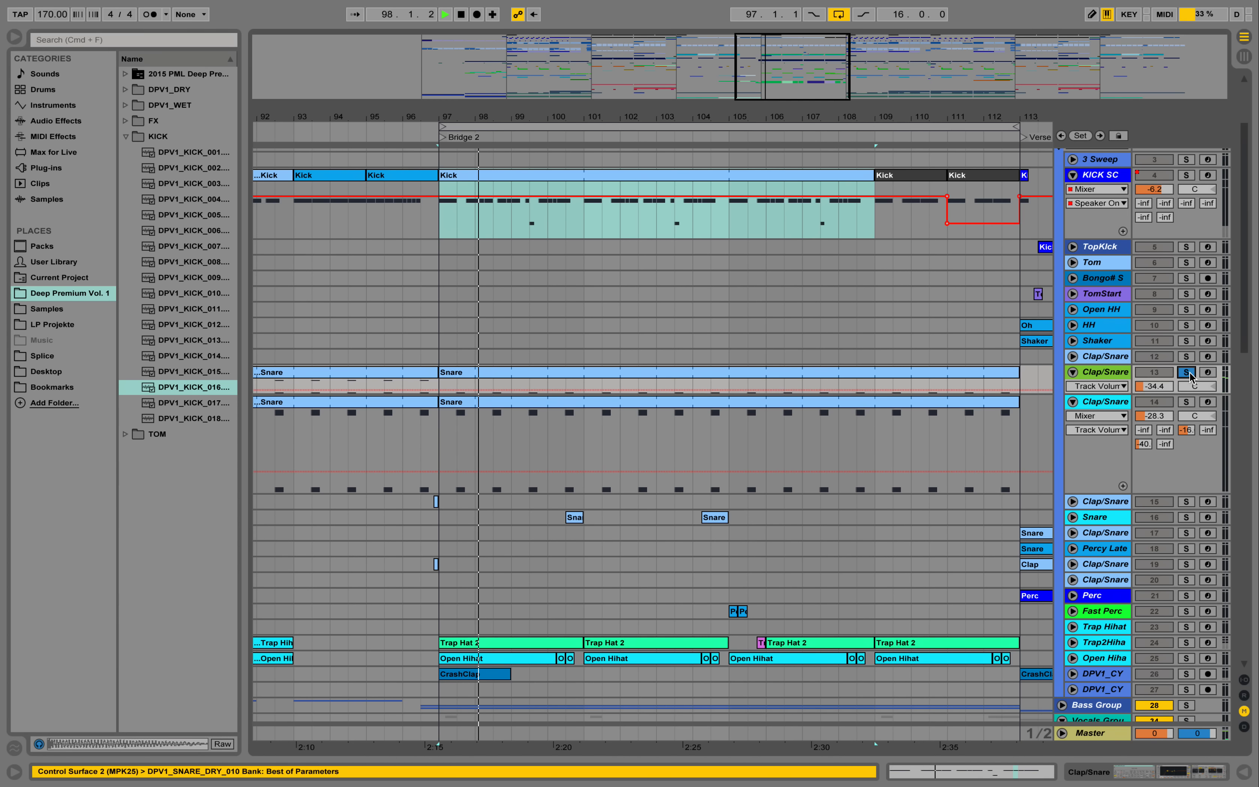
pyautogui.doubleClick(1119, 372)
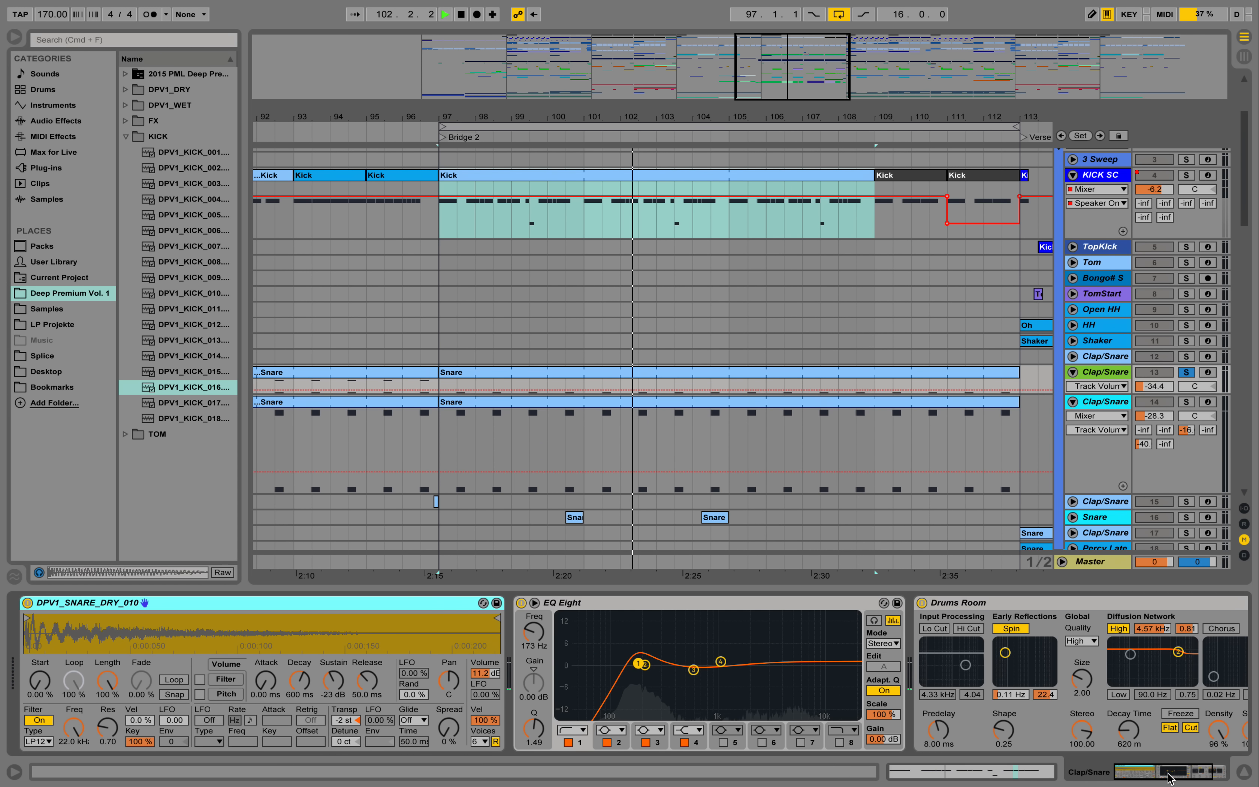
pyautogui.hscroll(5, 1077, 672)
pyautogui.press('space')
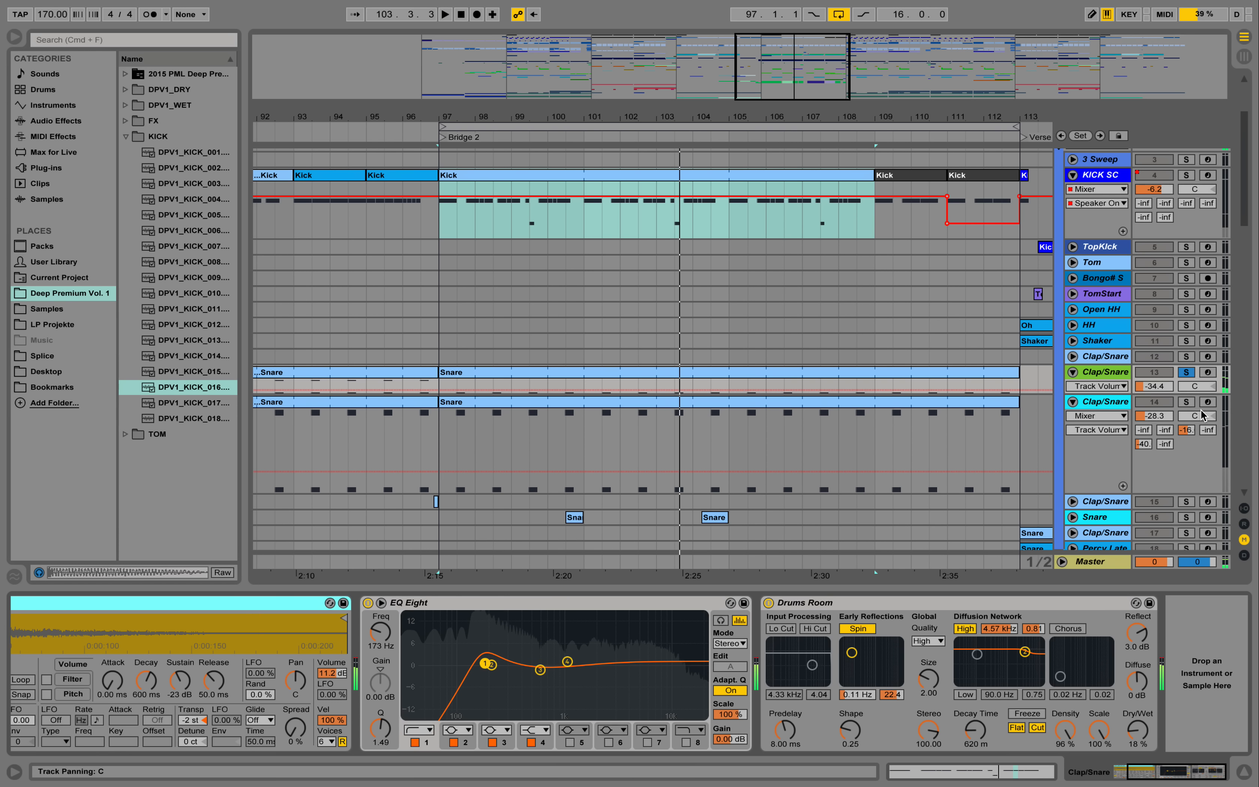
# - Audition Clap/Snare track 14 in solo and show its device chain
pyautogui.click(1187, 402)
pyautogui.press('space')
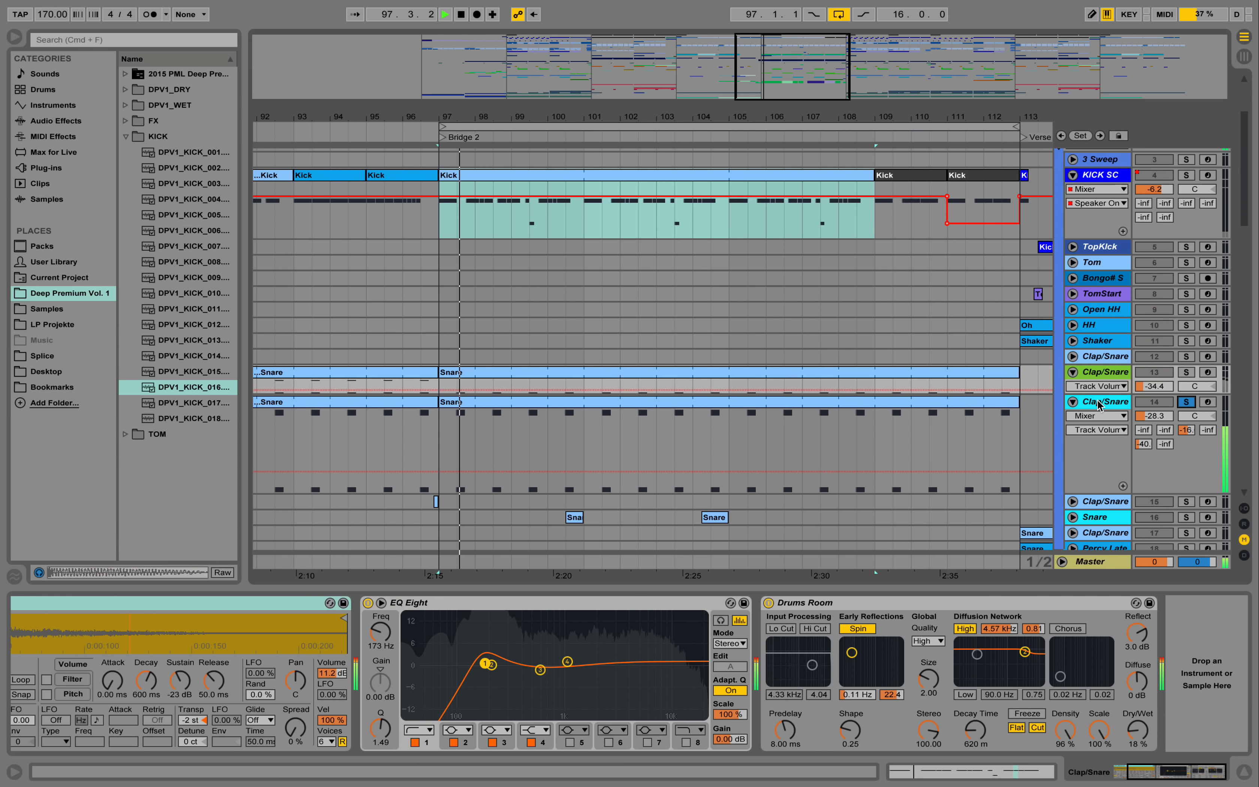
pyautogui.click(1101, 405)
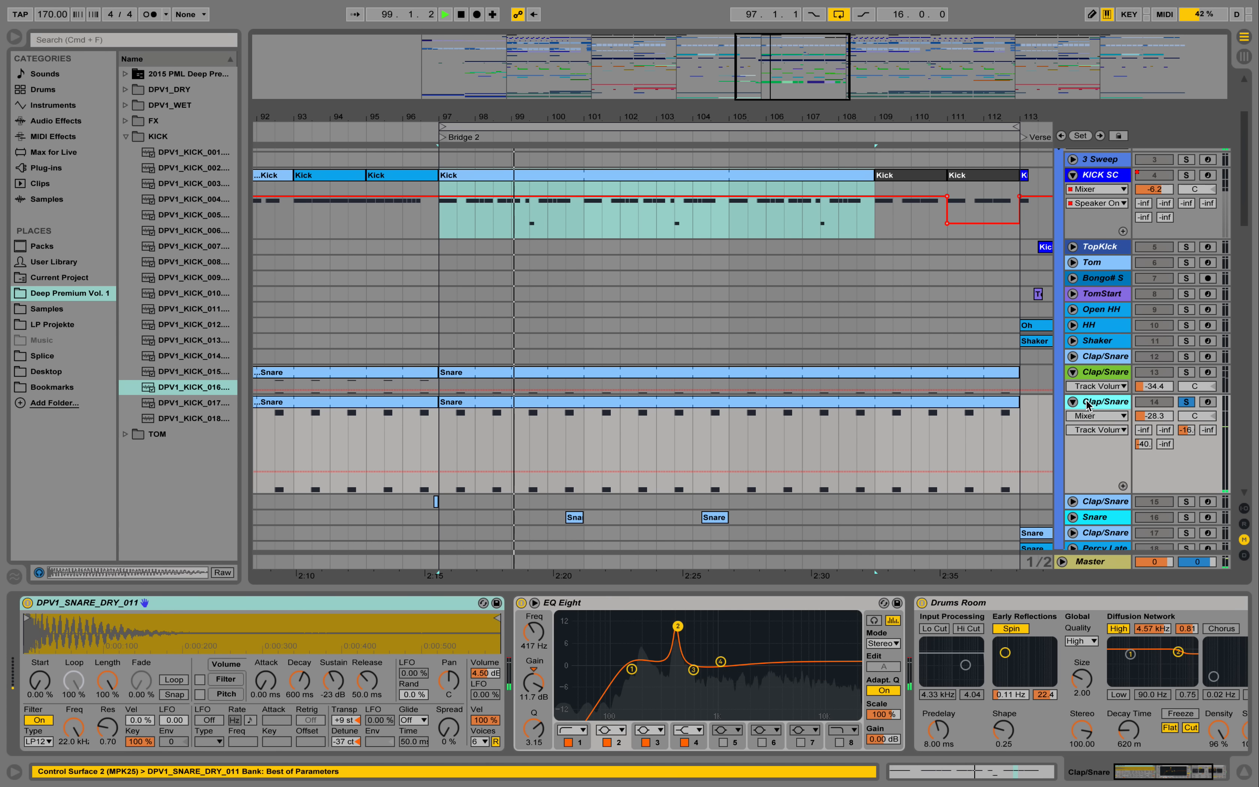
pyautogui.press('space')
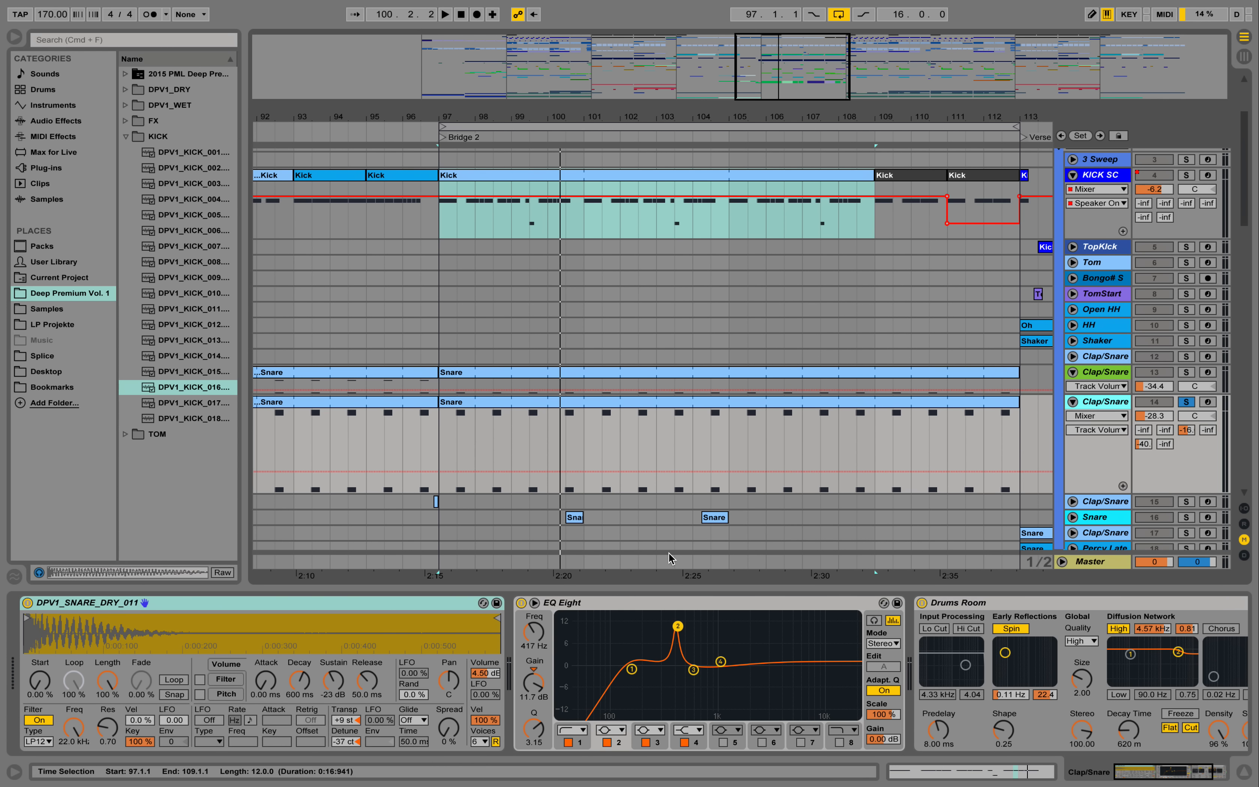
# - Solo and unfold Snare track 16, and play its first fill clip at bar 100 with the notes open
pyautogui.scroll(-6, 688, 476)
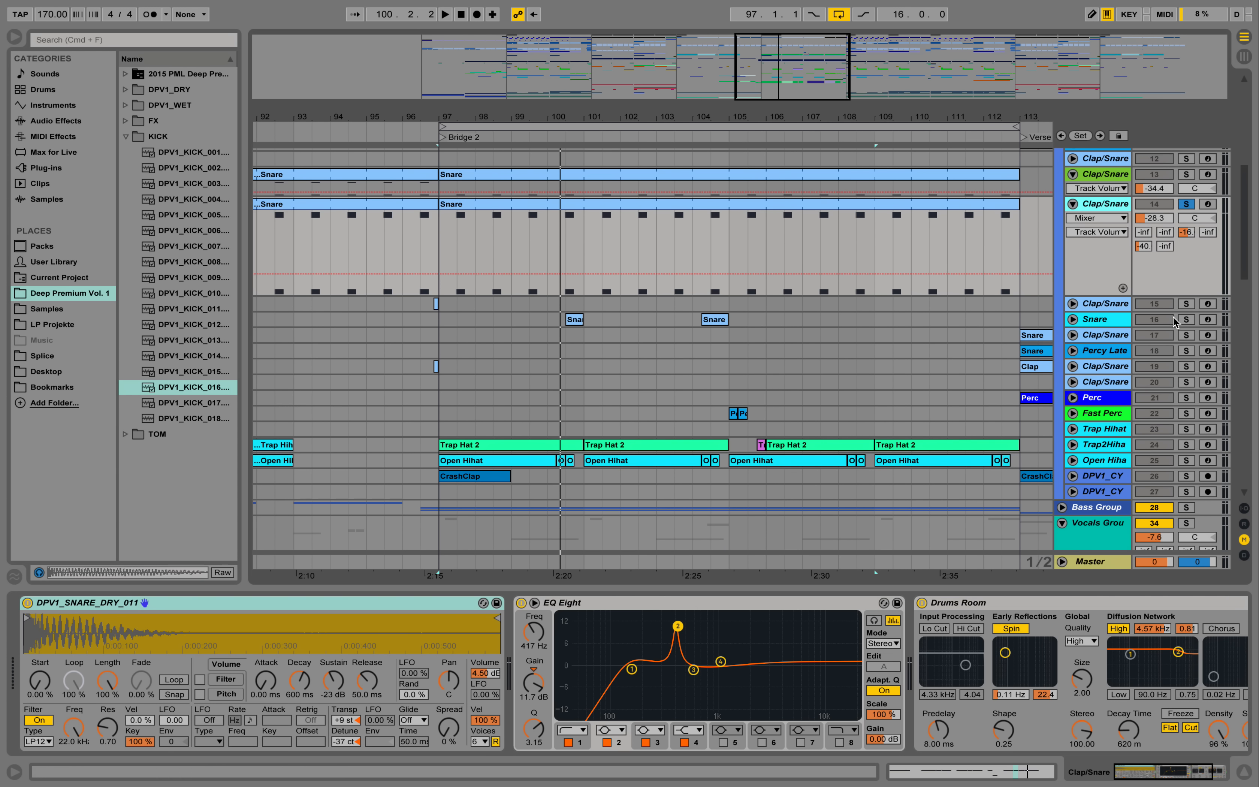
pyautogui.click(1075, 320)
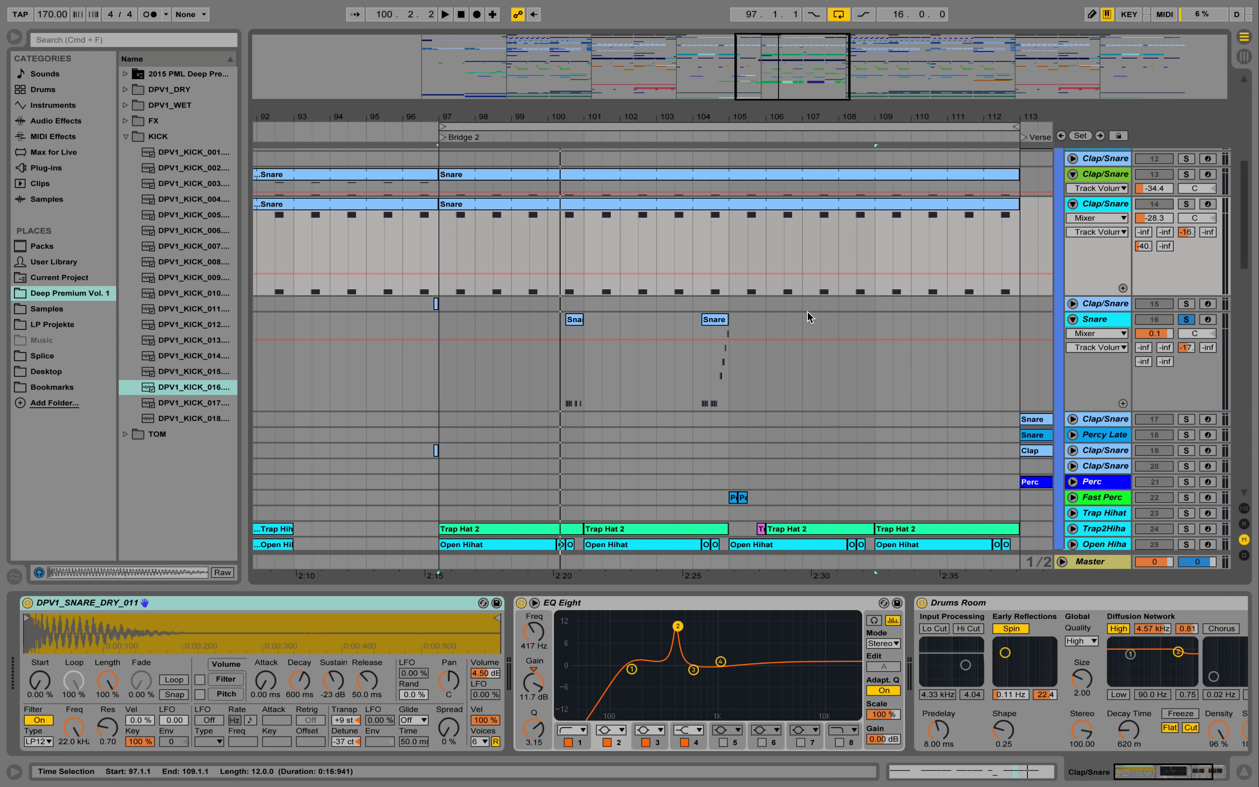
pyautogui.doubleClick(572, 318)
pyautogui.press('space')
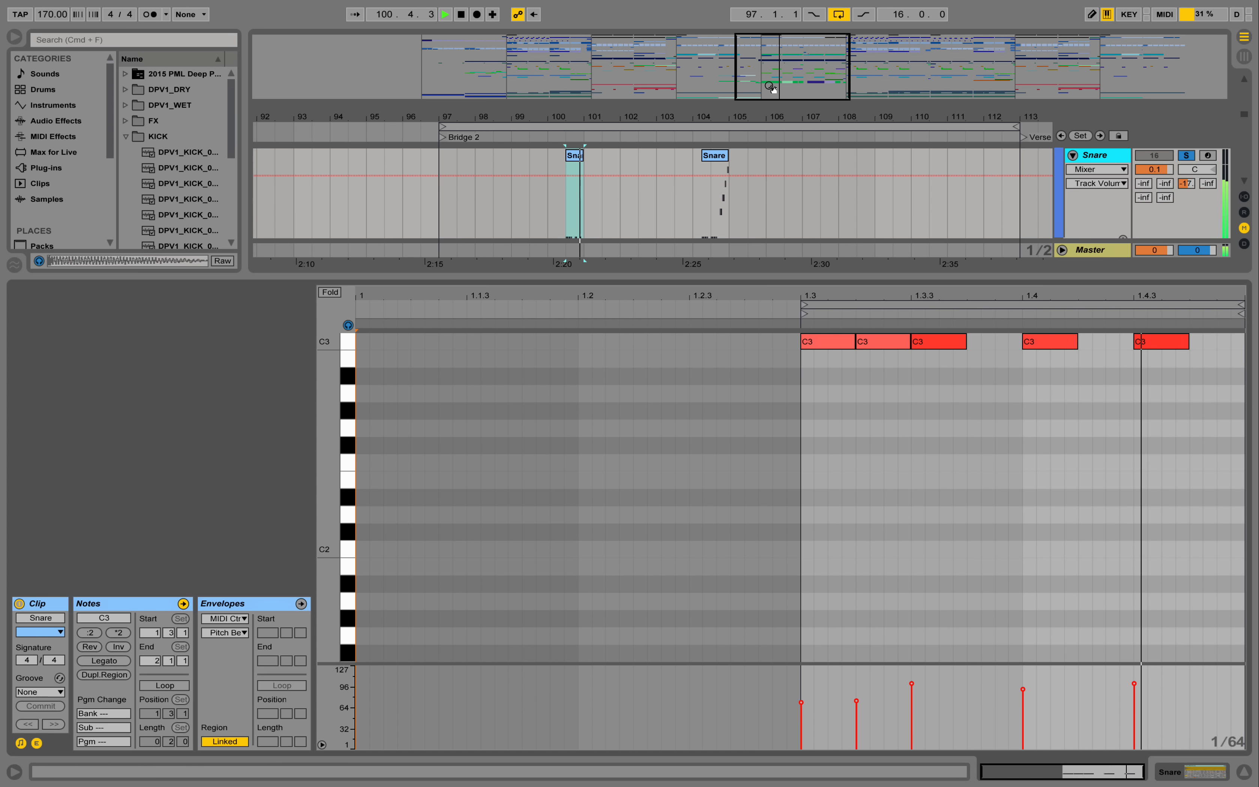
pyautogui.press('space')
# - Play the second Snare fill clip at bar 104 with its notes open, and show the Snare track's device
pyautogui.click(716, 160)
pyautogui.press('space')
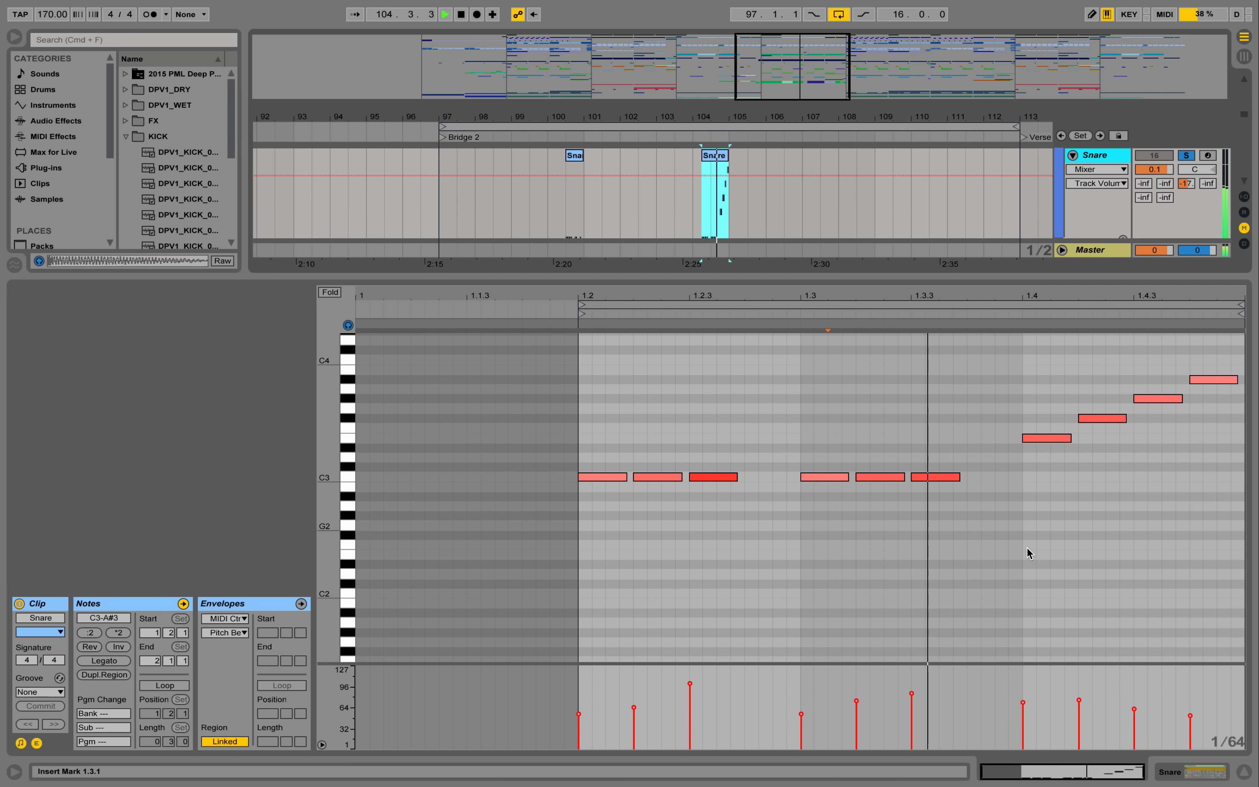
pyautogui.click(1192, 772)
pyautogui.press('space')
pyautogui.click(544, 199)
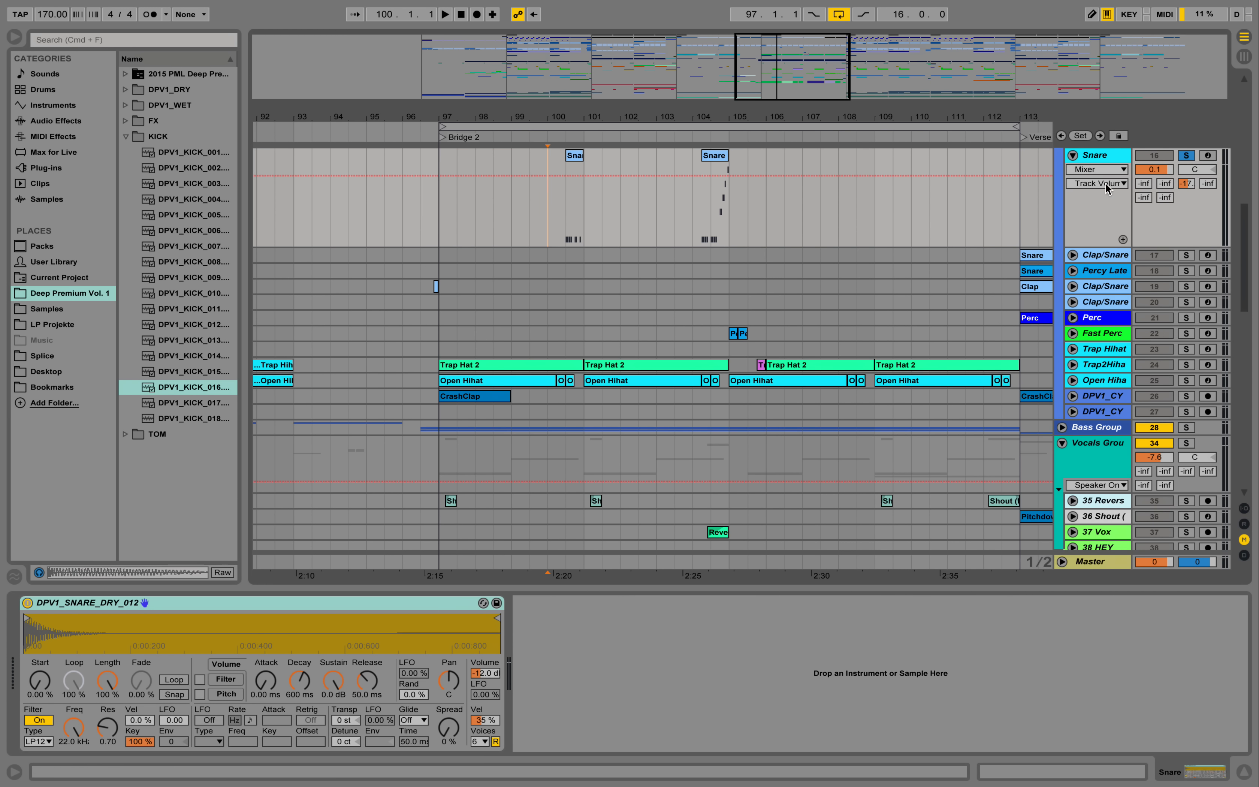
# - Unfold and solo Fast Perc track 22, and examine its device chain through to the Warm Reverb Long
pyautogui.click(1072, 334)
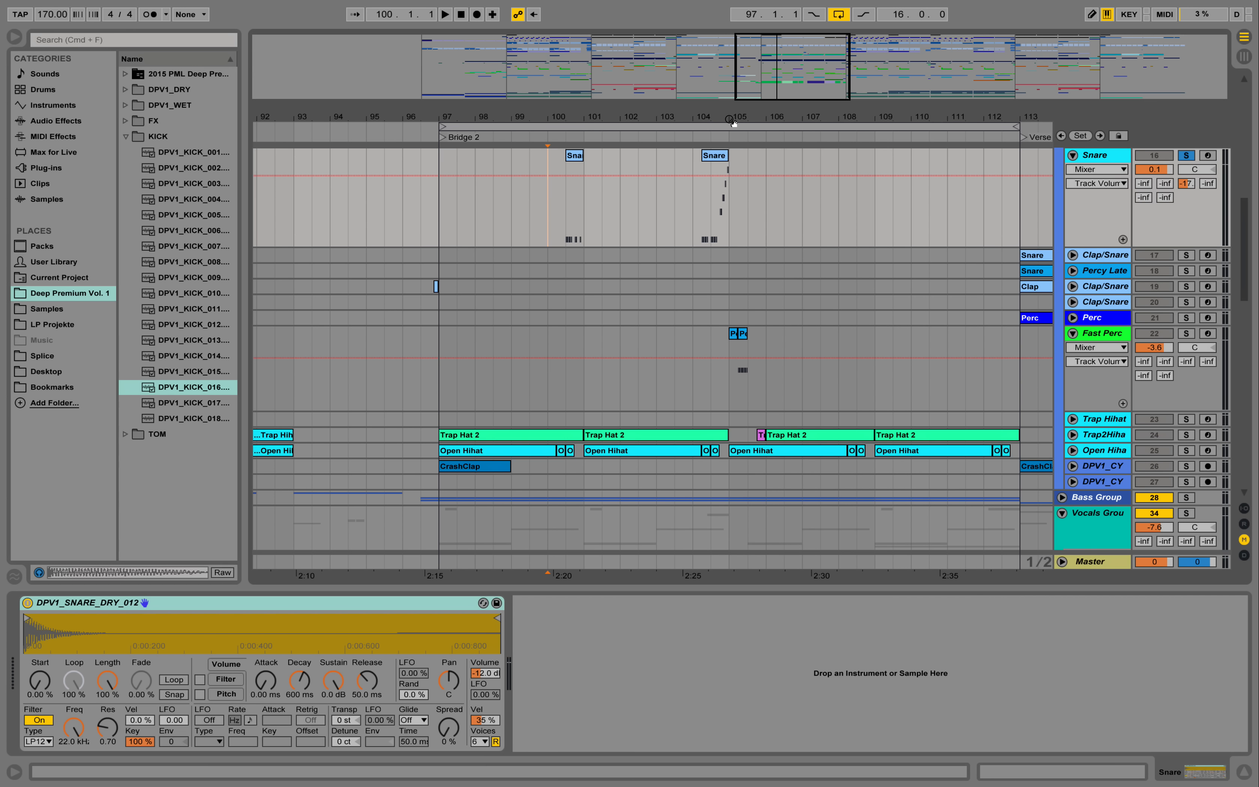
pyautogui.moveTo(734, 123); pyautogui.dragTo(734, 128)
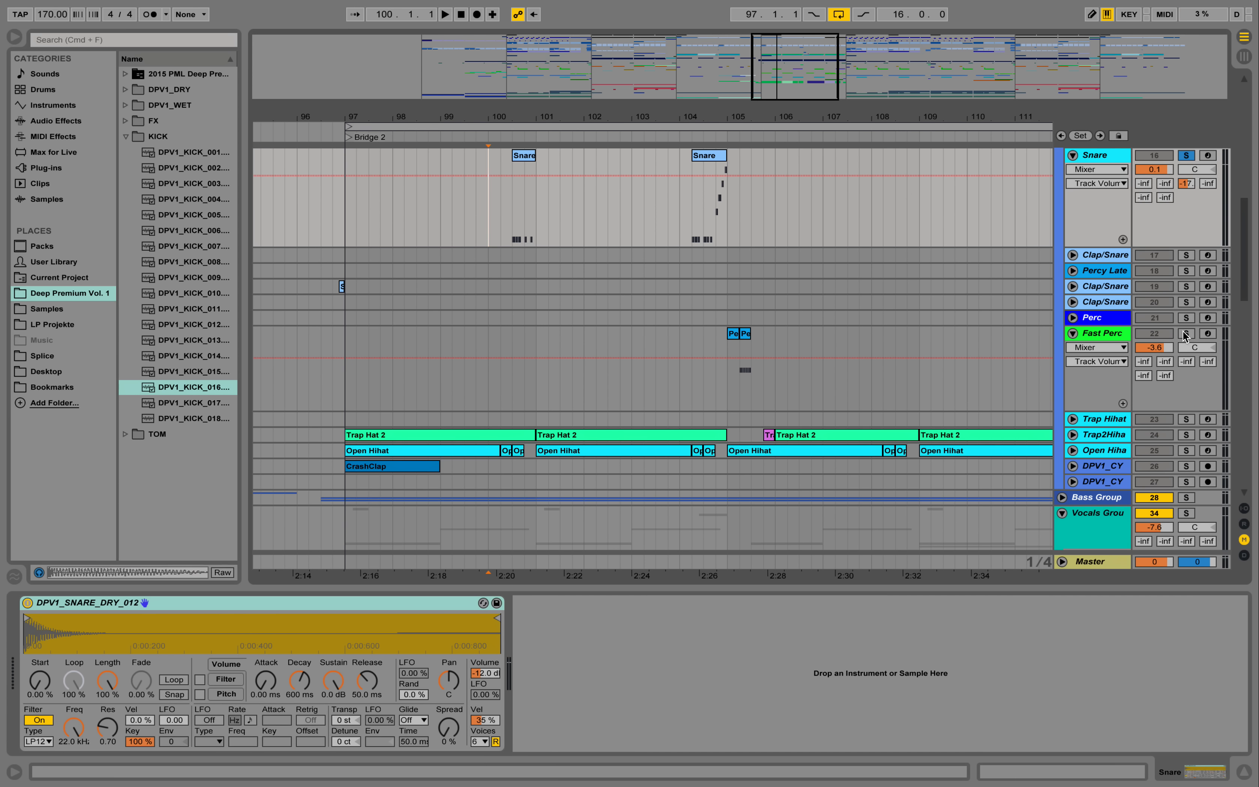
pyautogui.click(1122, 336)
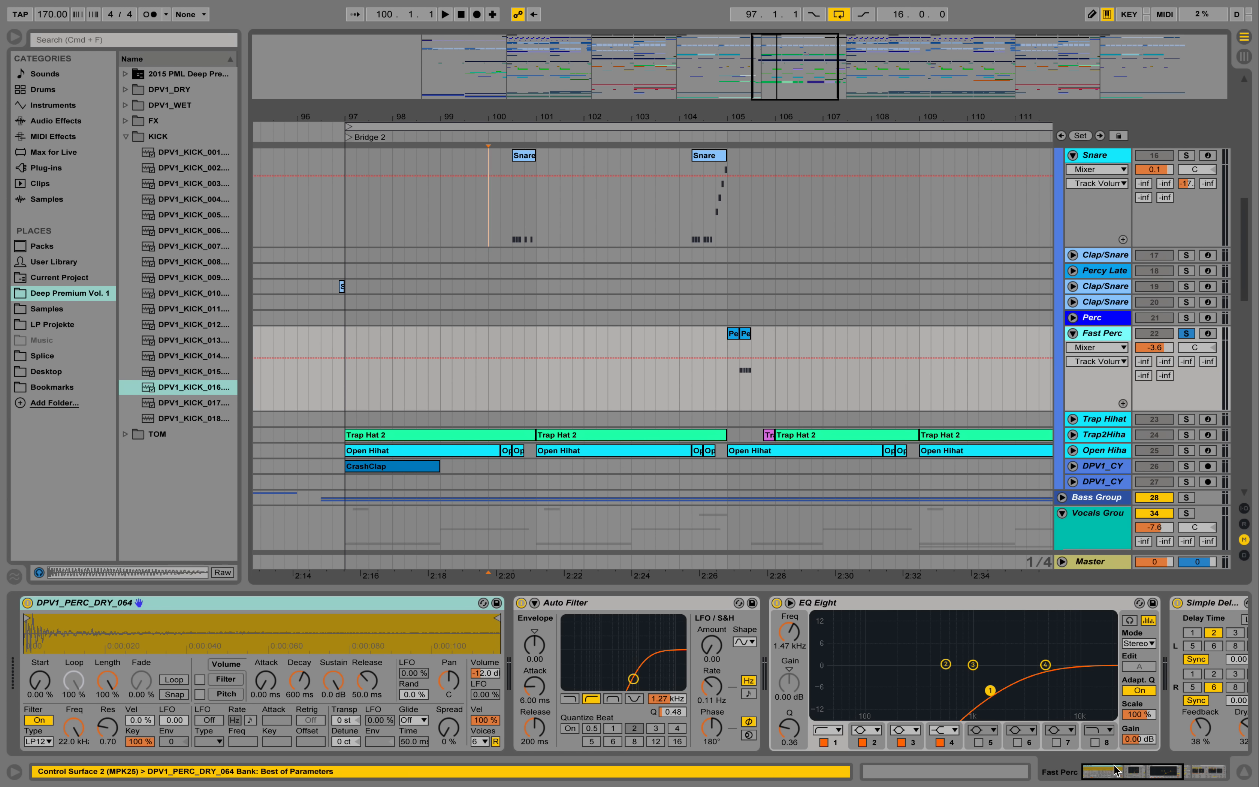
pyautogui.moveTo(1114, 769); pyautogui.dragTo(1154, 777)
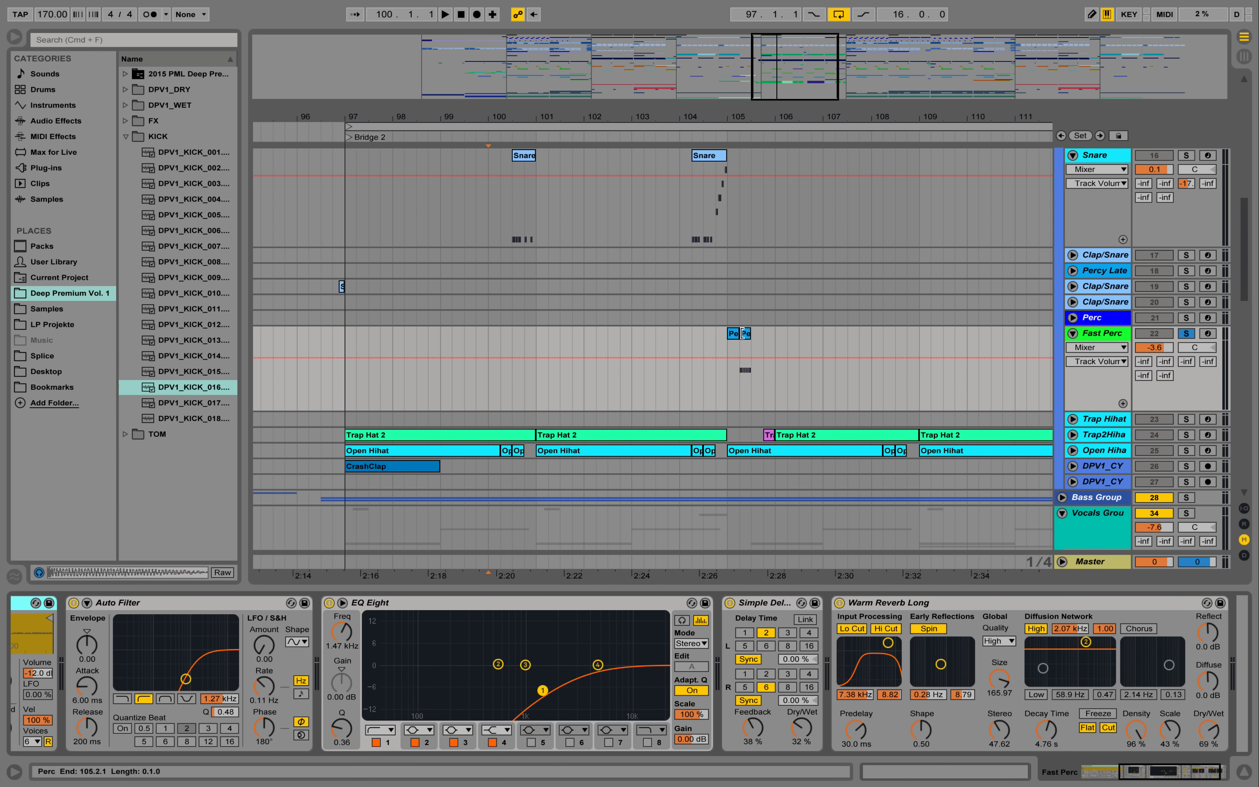
# - Open the notes of the second Perc clip on the Fast Perc track and play it twice in solo
pyautogui.doubleClick(747, 335)
pyautogui.click(728, 349)
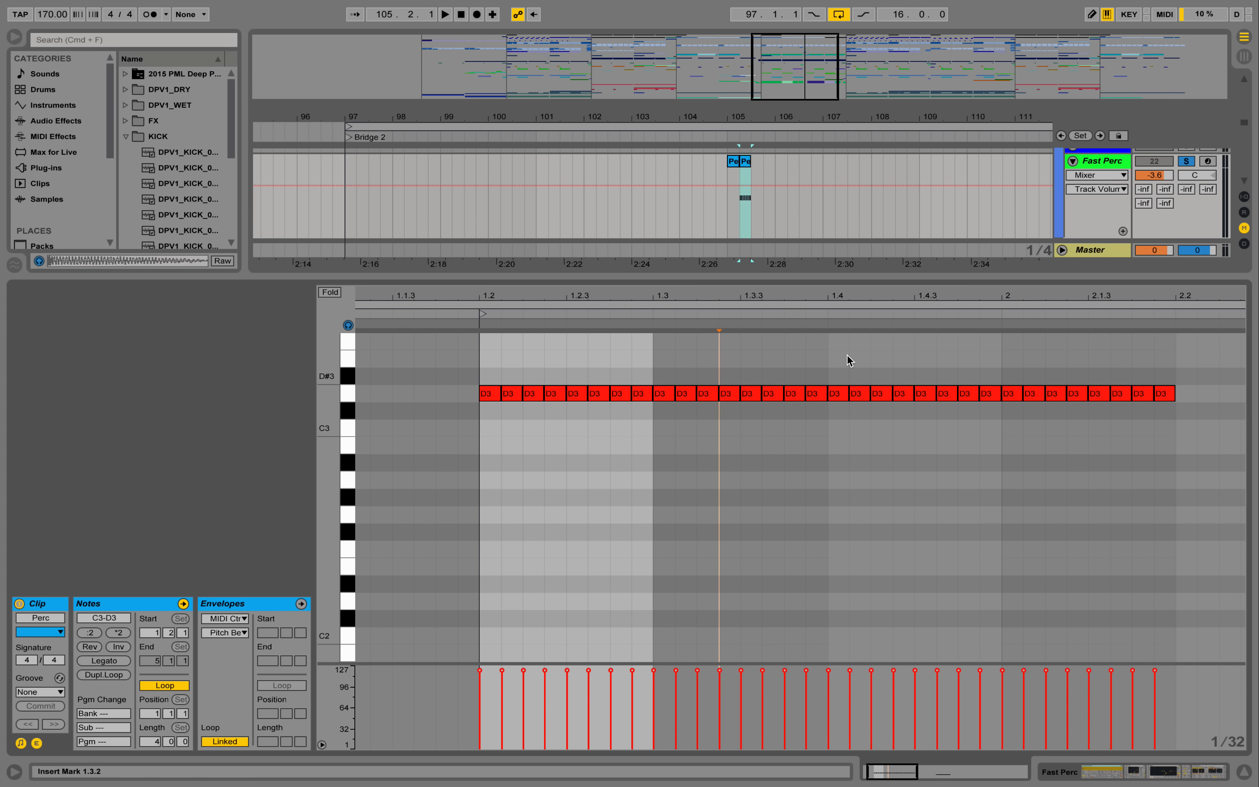
pyautogui.press('space')
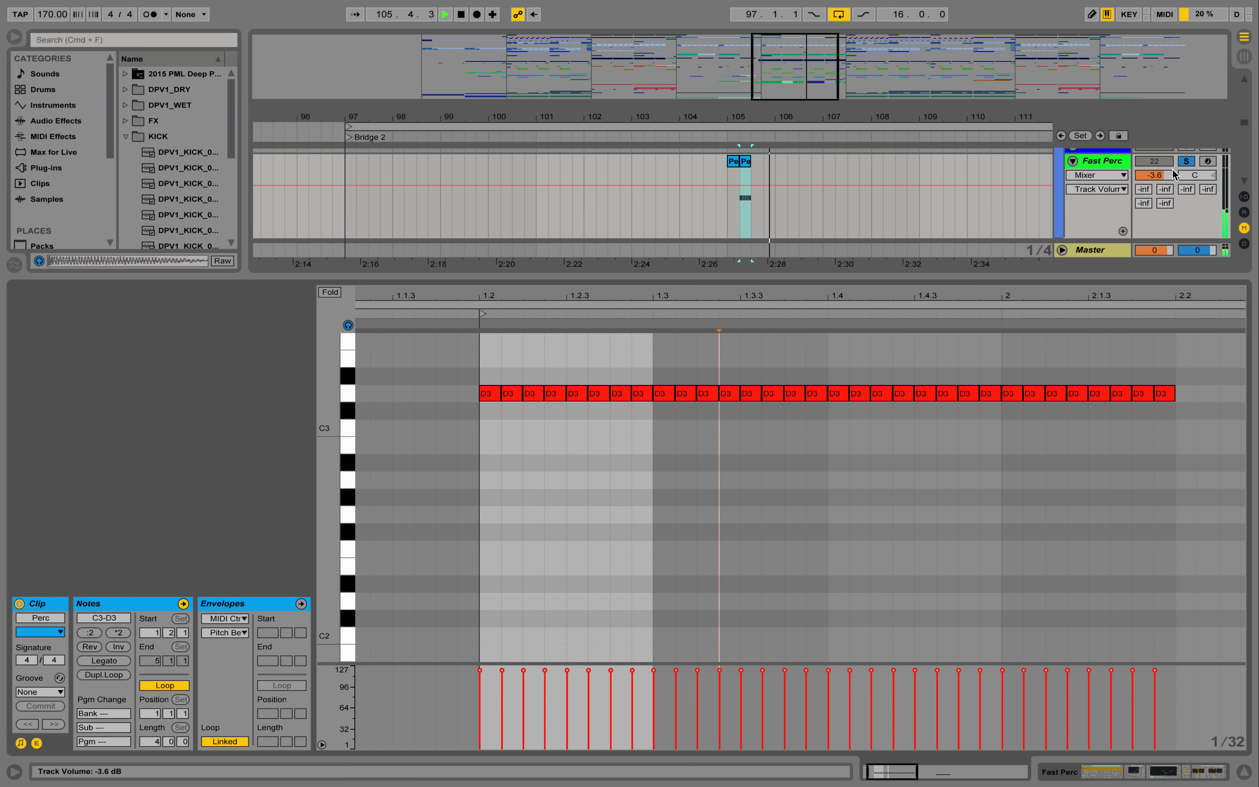
pyautogui.press('space')
pyautogui.press('space')
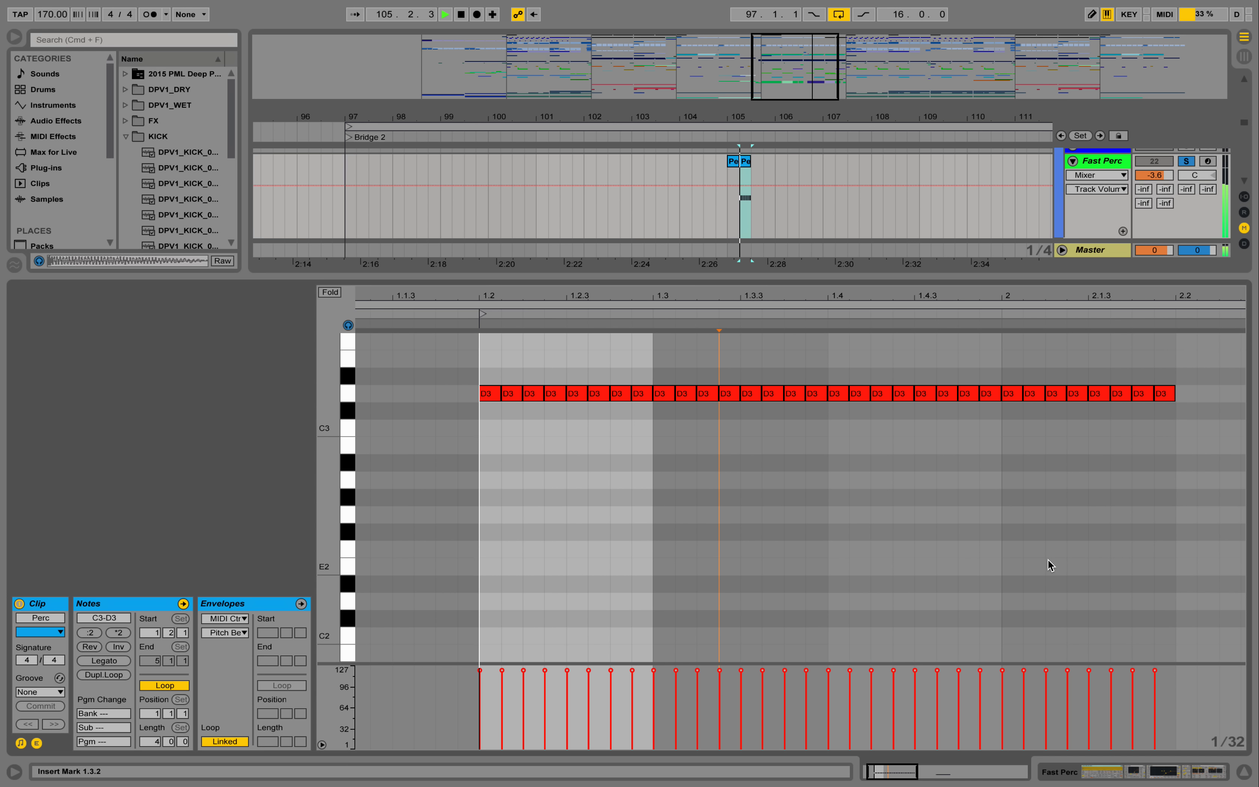
pyautogui.press('space')
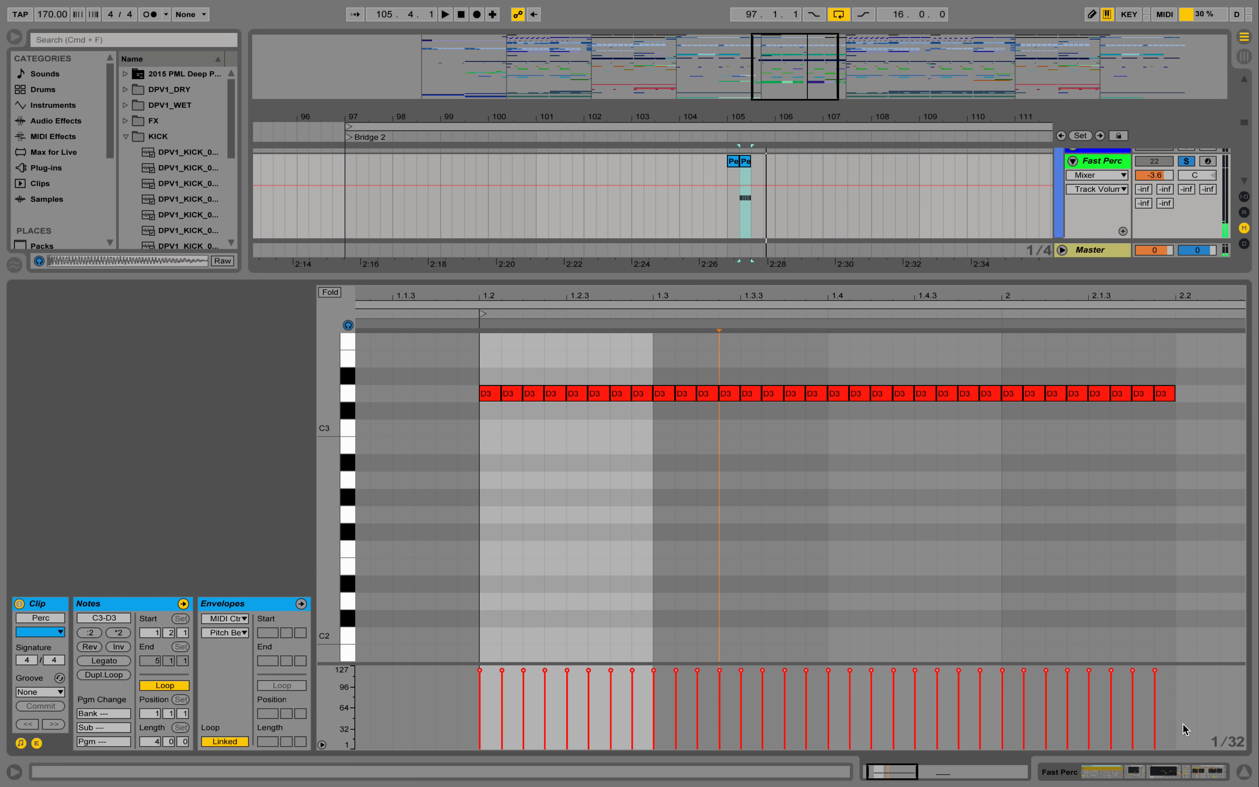
# - Close the clip notes, unsolo Fast Perc and play the percussion fill within the full mix from bar 104.4
pyautogui.click(1244, 772)
pyautogui.scroll(8, 786, 262)
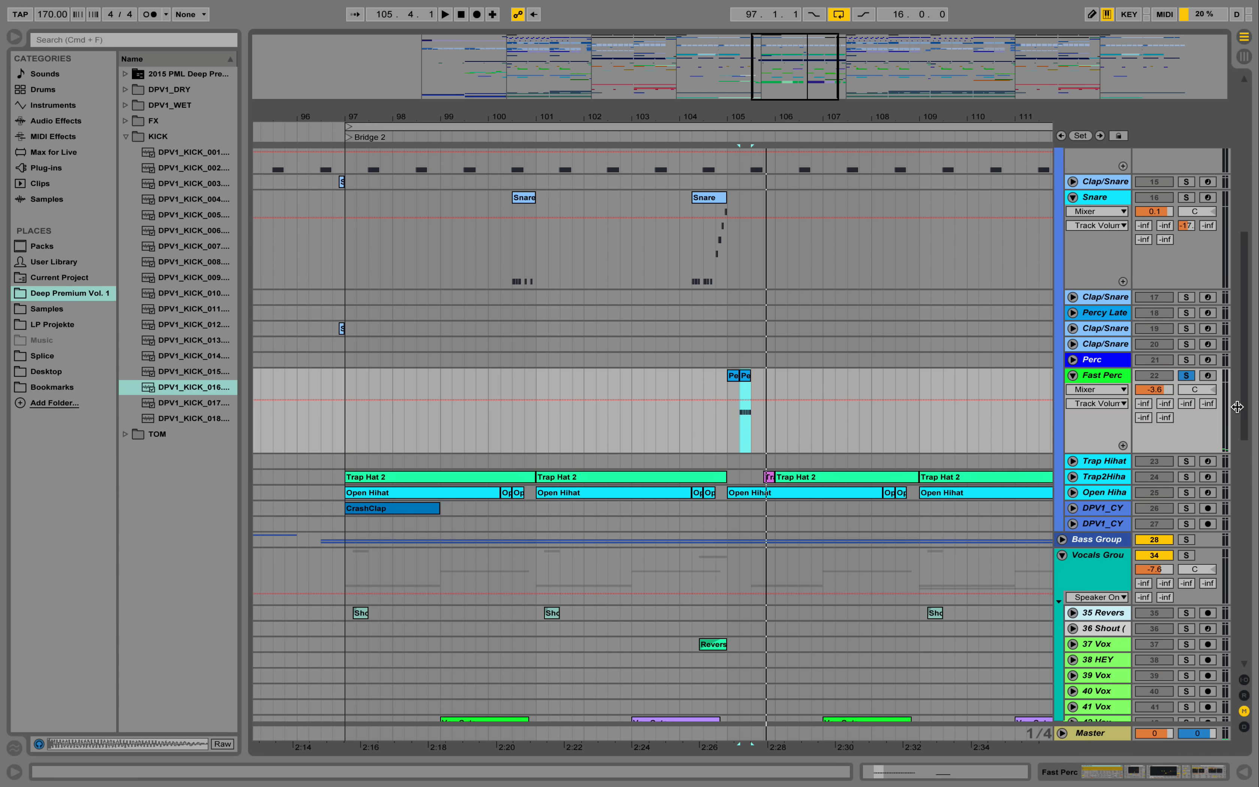
pyautogui.click(1191, 377)
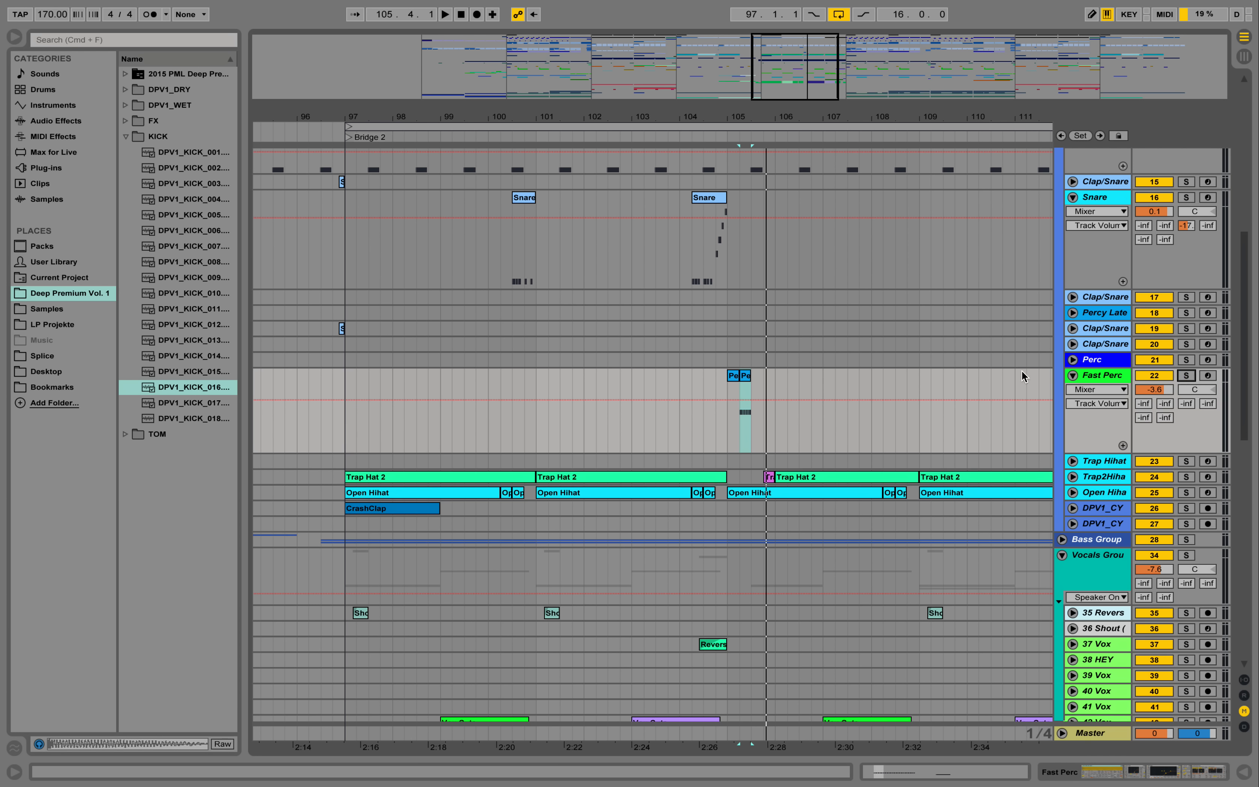
pyautogui.click(717, 416)
pyautogui.press('space')
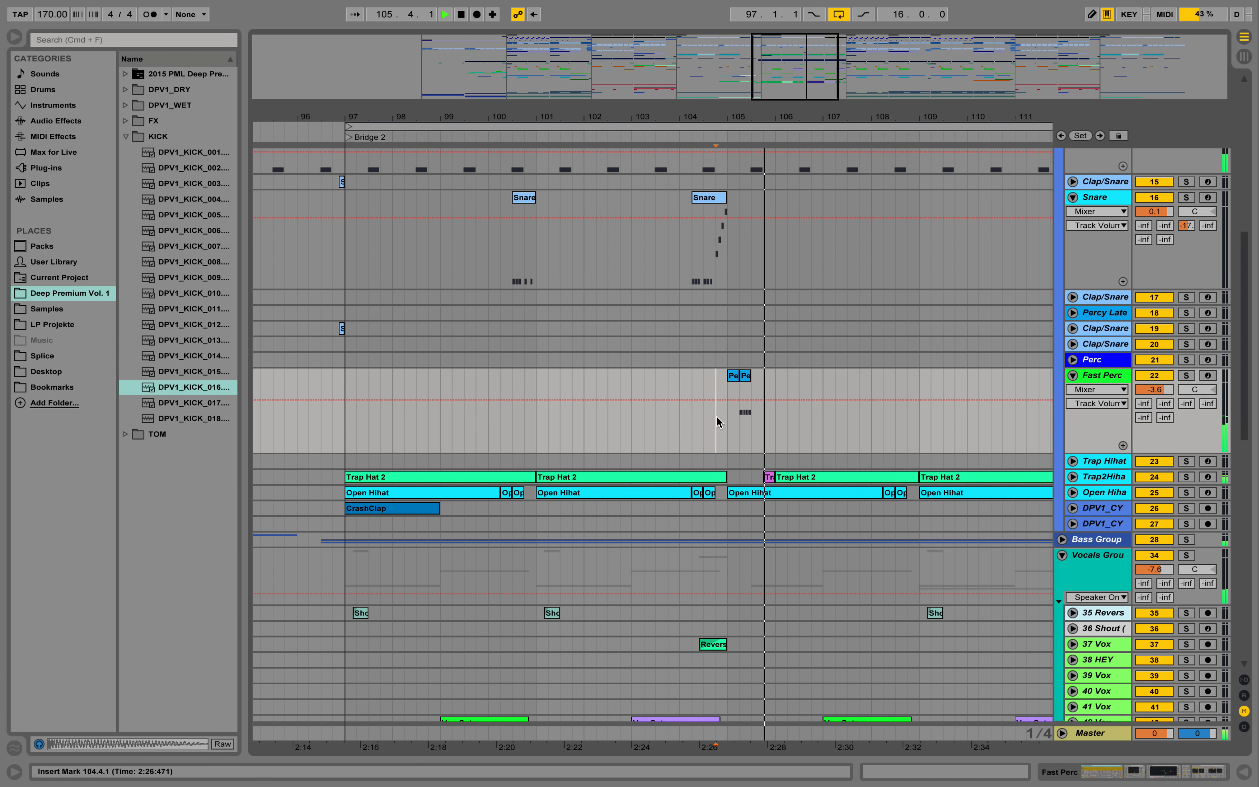
pyautogui.press('space')
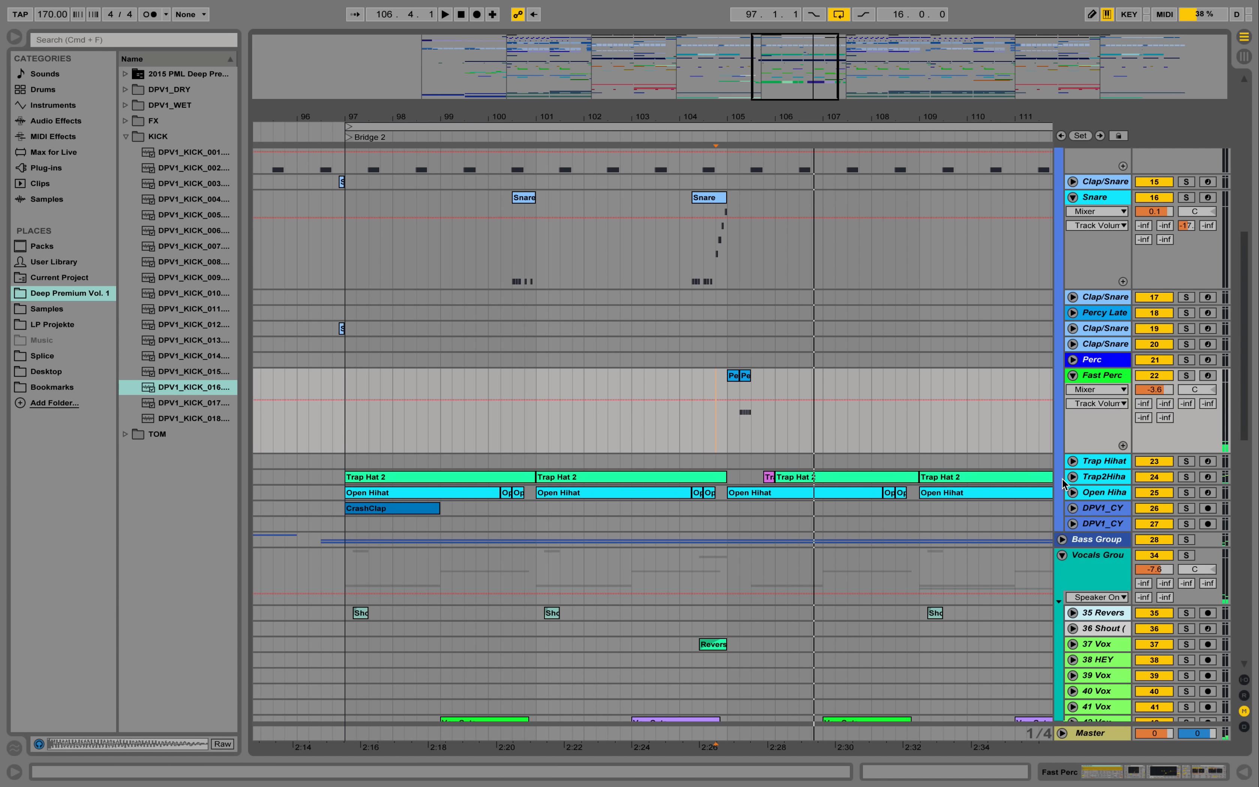
# - Unfold Trap2Hihat track 24, select its first Trap Hat 2 clip and show the track's device chain
pyautogui.click(1075, 476)
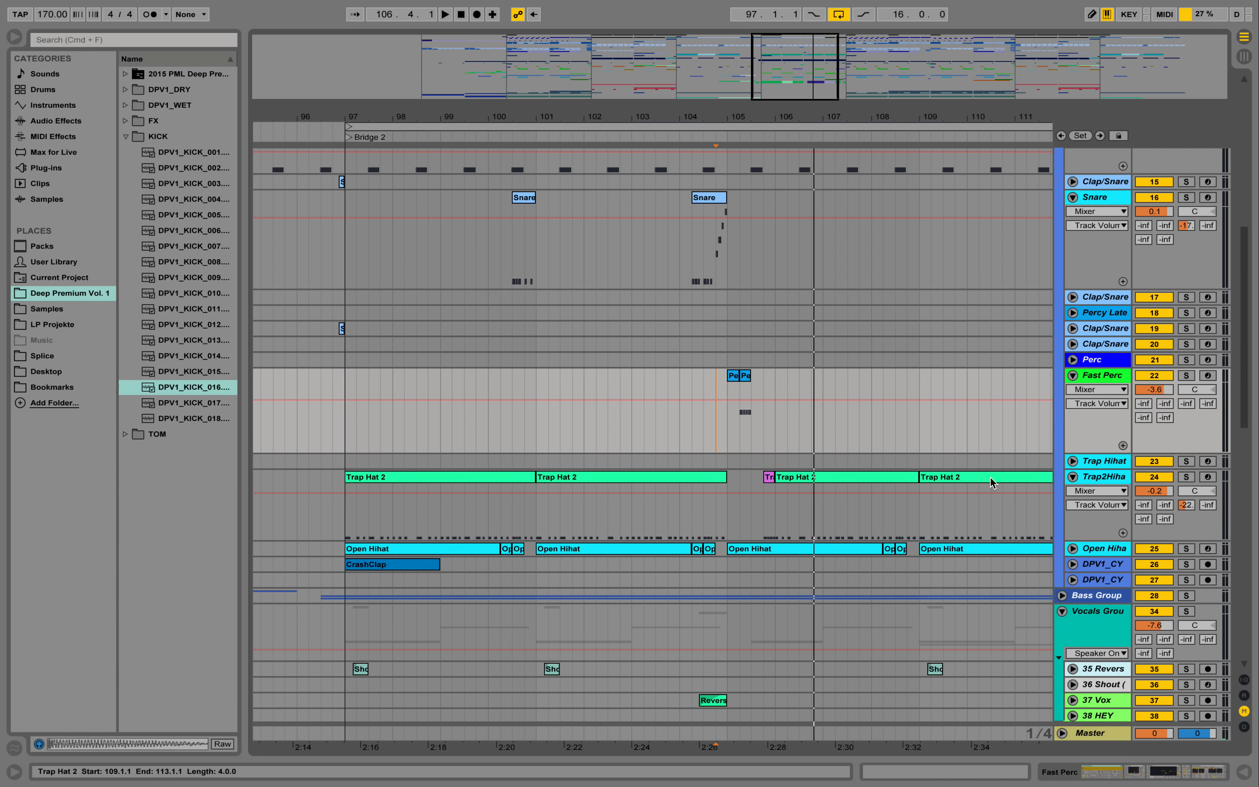
pyautogui.click(453, 479)
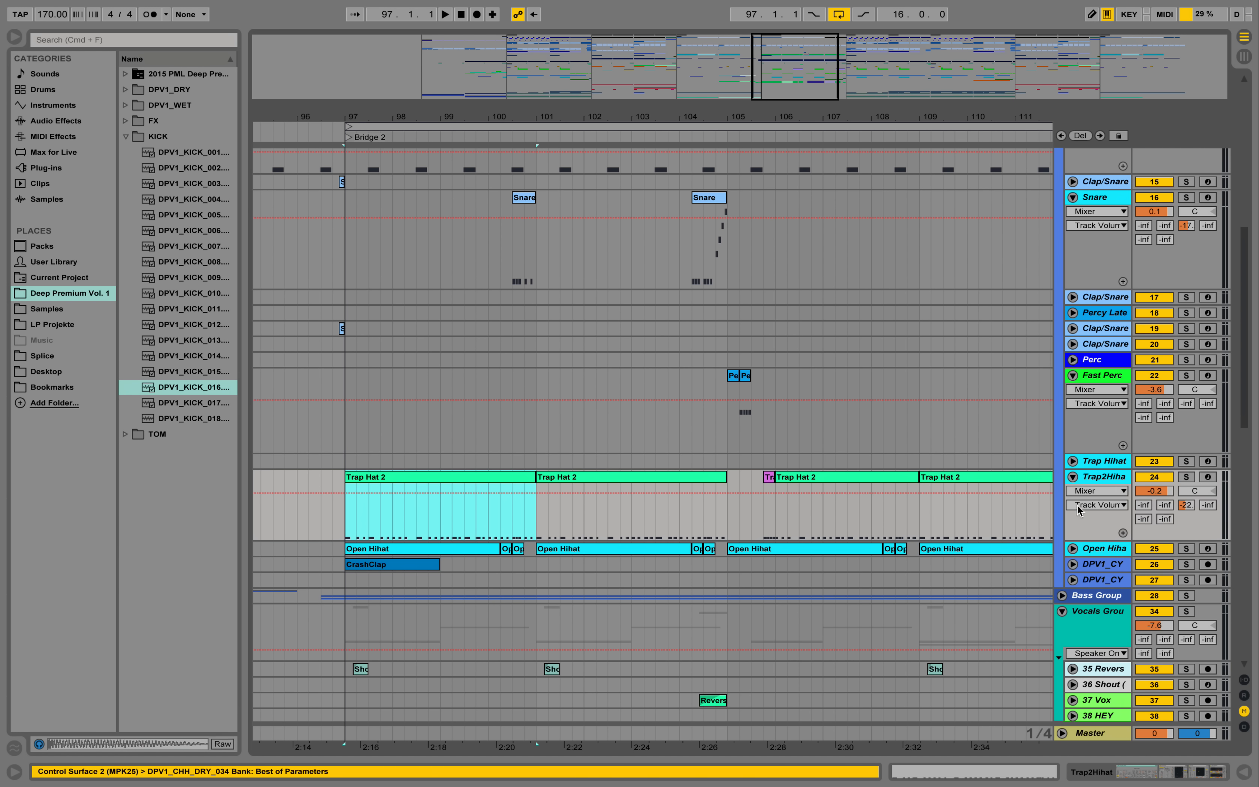
pyautogui.doubleClick(1085, 481)
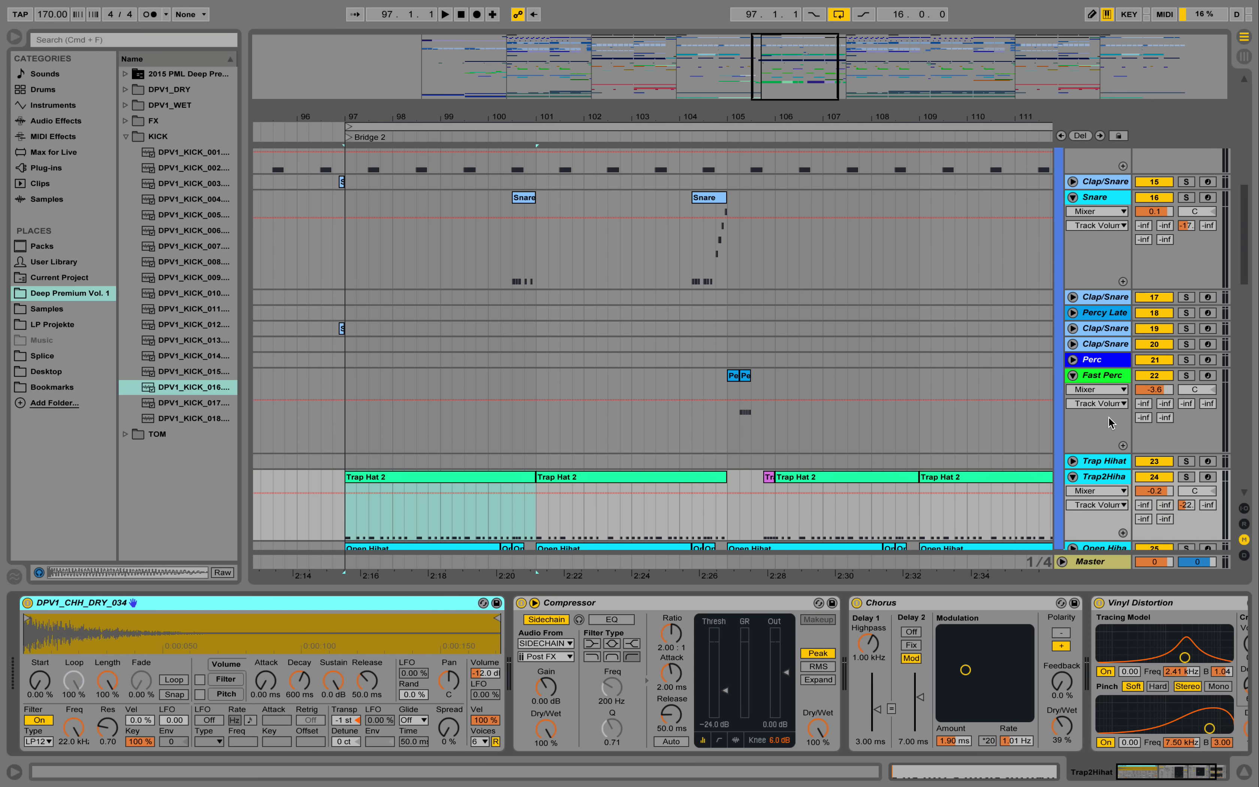
# - Solo Trap2Hihat track 24, play its first Trap Hat 2 clip with the notes open, and return to its devices
pyautogui.click(1187, 477)
pyautogui.press('space')
pyautogui.doubleClick(438, 473)
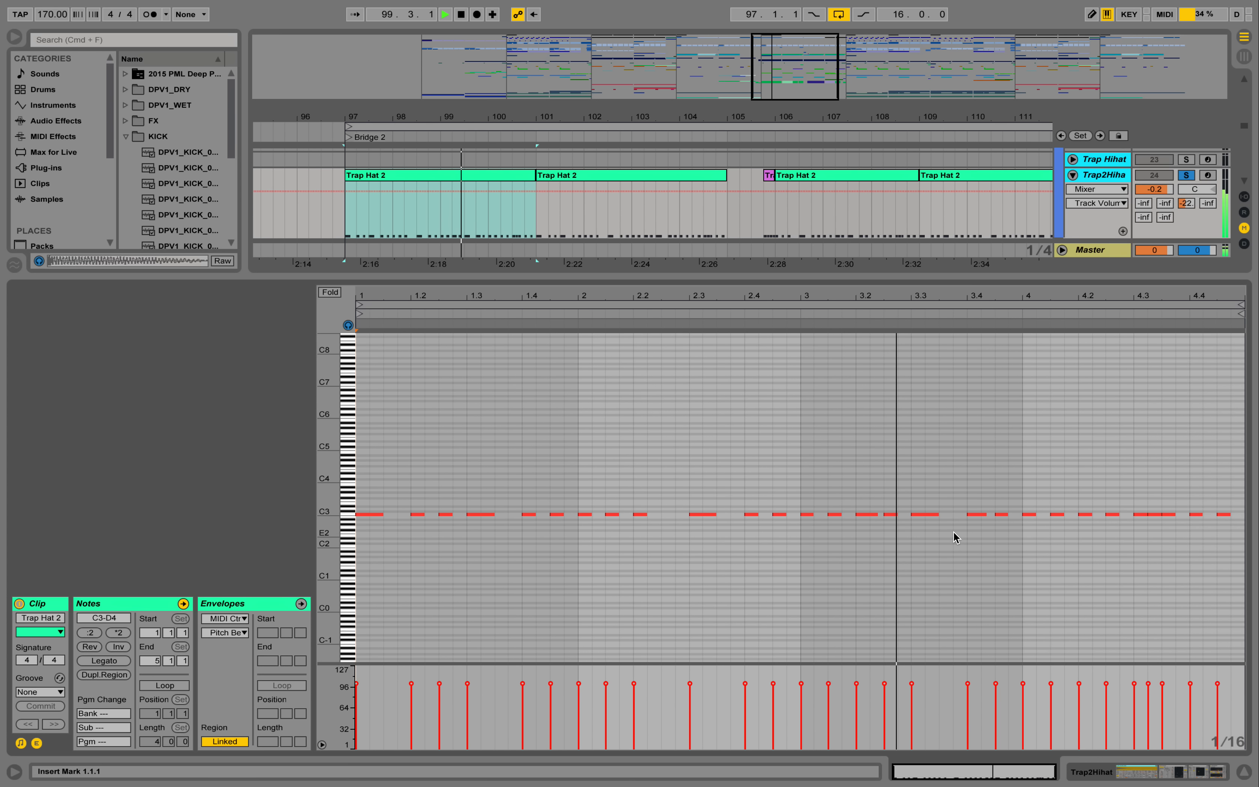
pyautogui.press('space')
pyautogui.click(1178, 773)
# - Audition the ticktick clip on Massive track 57 in solo from bar 97, turn its solo off and stop playback
pyautogui.scroll(-10, 654, 290)
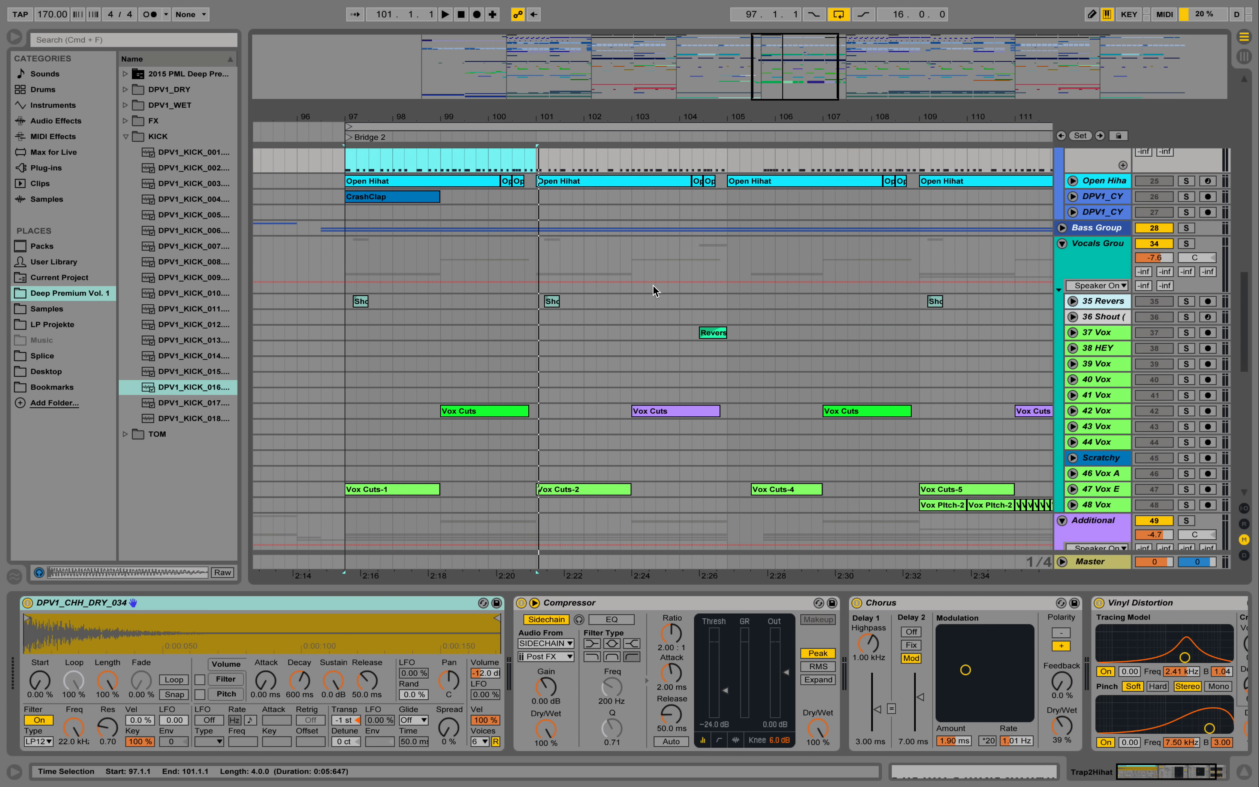
pyautogui.scroll(-3, 654, 290)
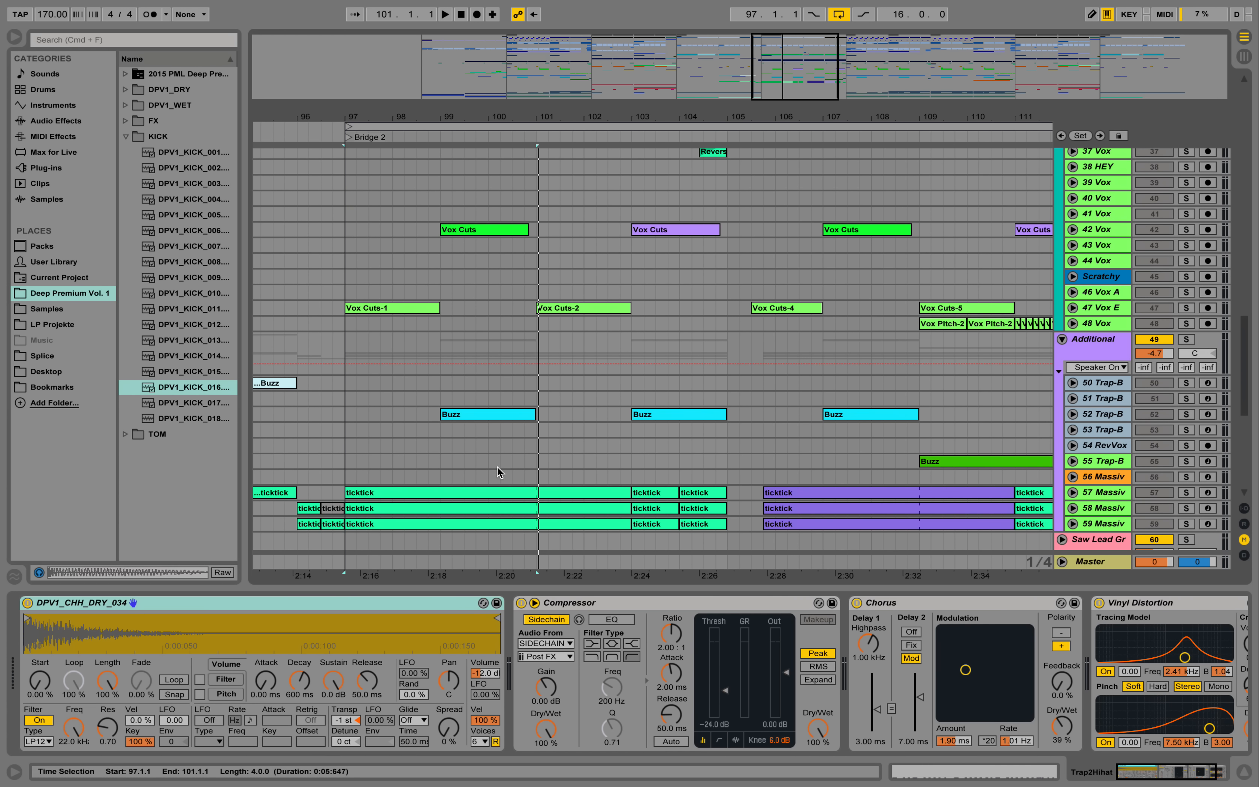
pyautogui.scroll(15, 393, 457)
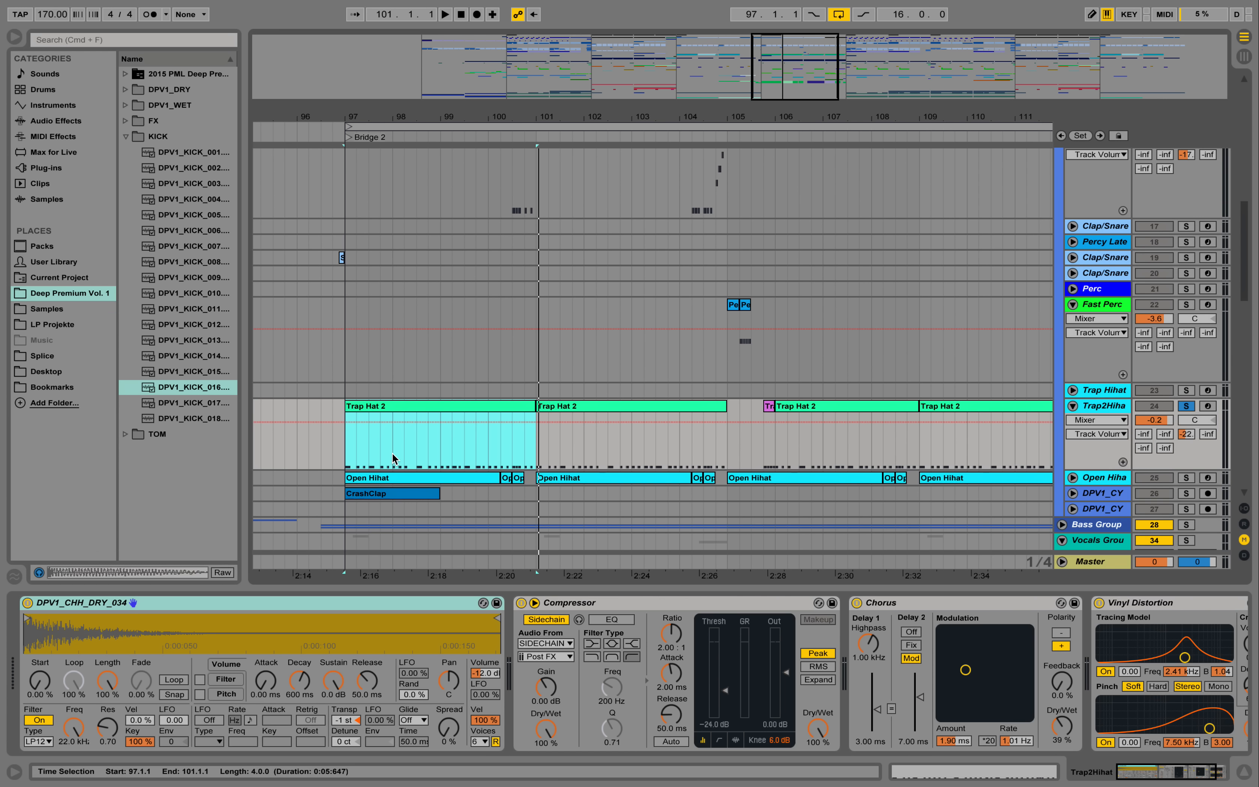
pyautogui.scroll(-15, 454, 386)
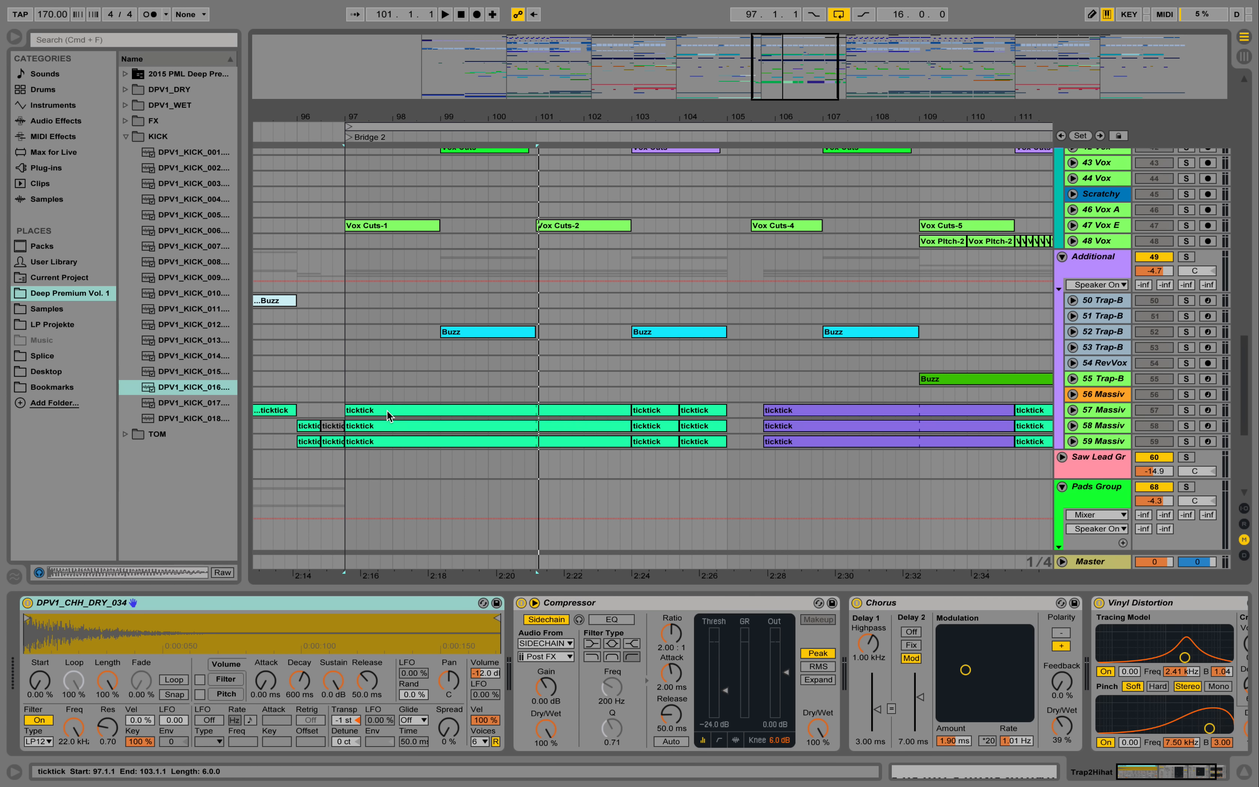
pyautogui.click(1186, 410)
pyautogui.press('space')
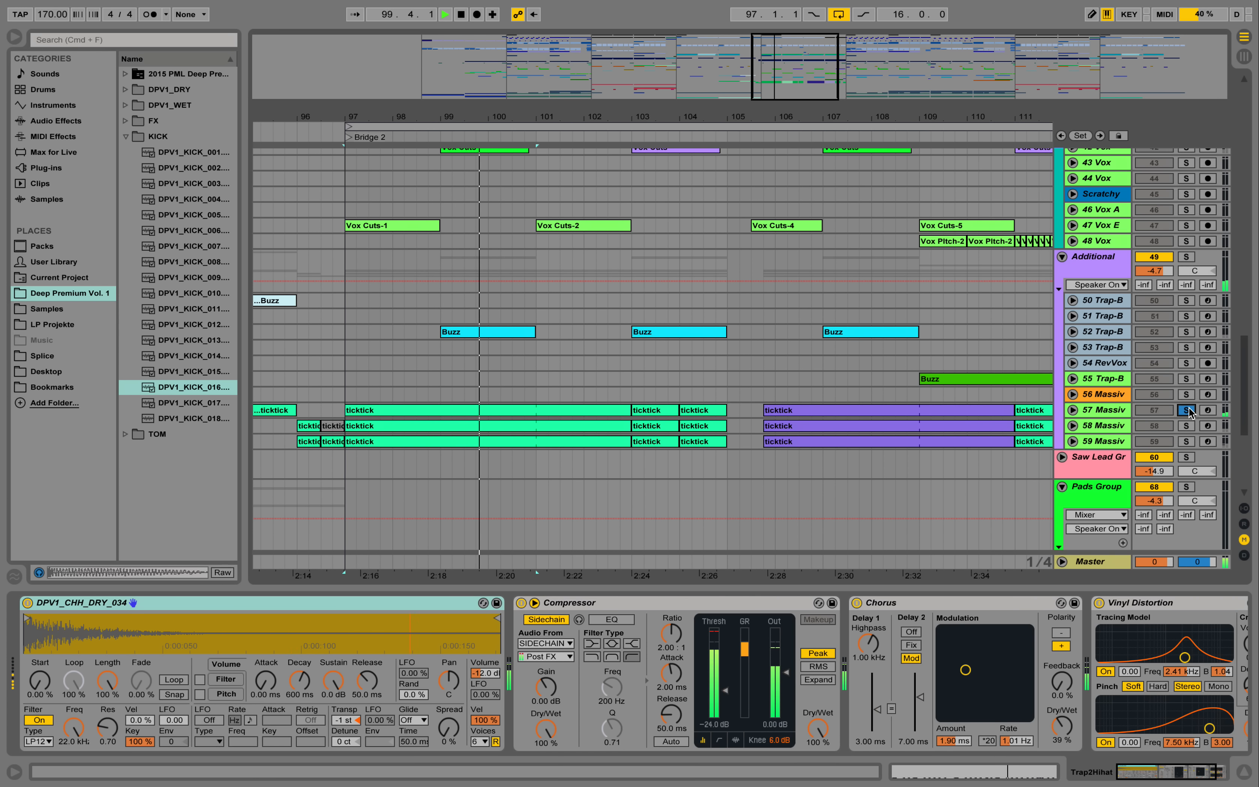
pyautogui.click(1187, 409)
pyautogui.press('space')
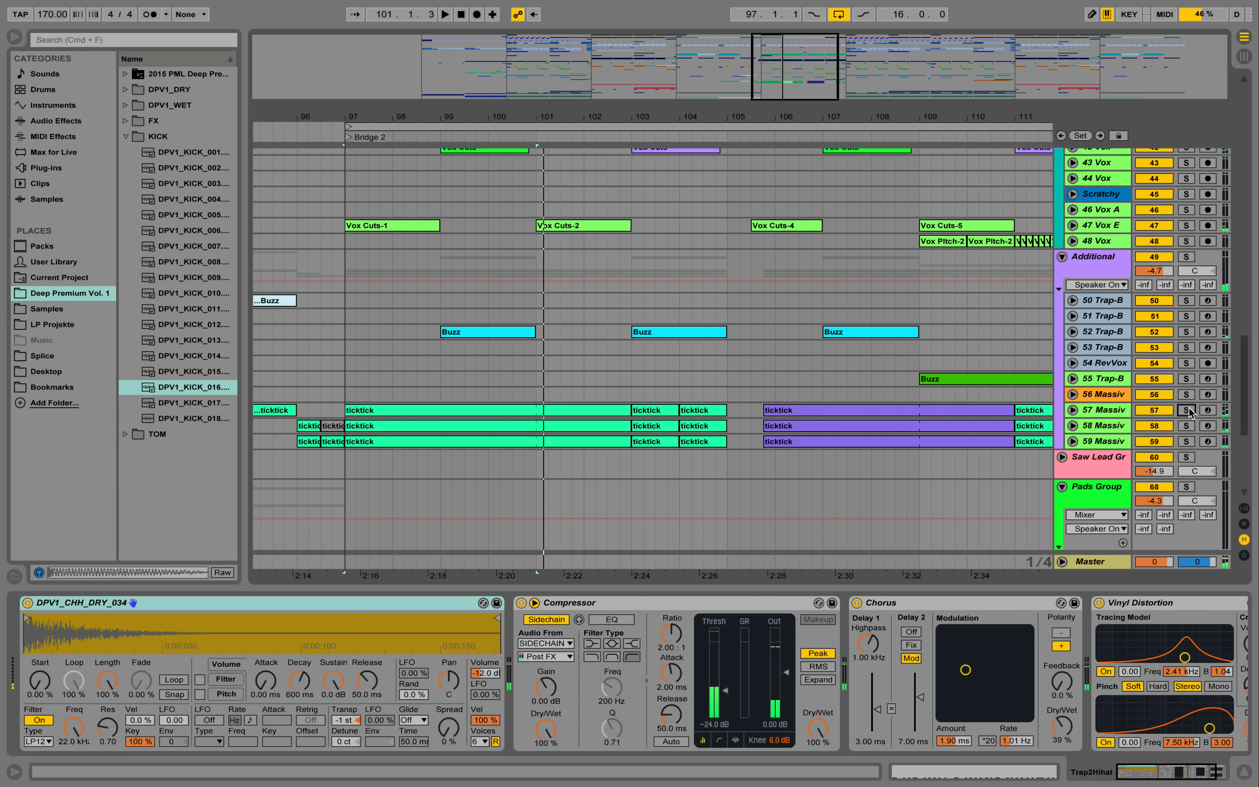
# - Unfold Open Hihat track 25, show its devices and play it in solo from bar 97
pyautogui.scroll(10, 976, 380)
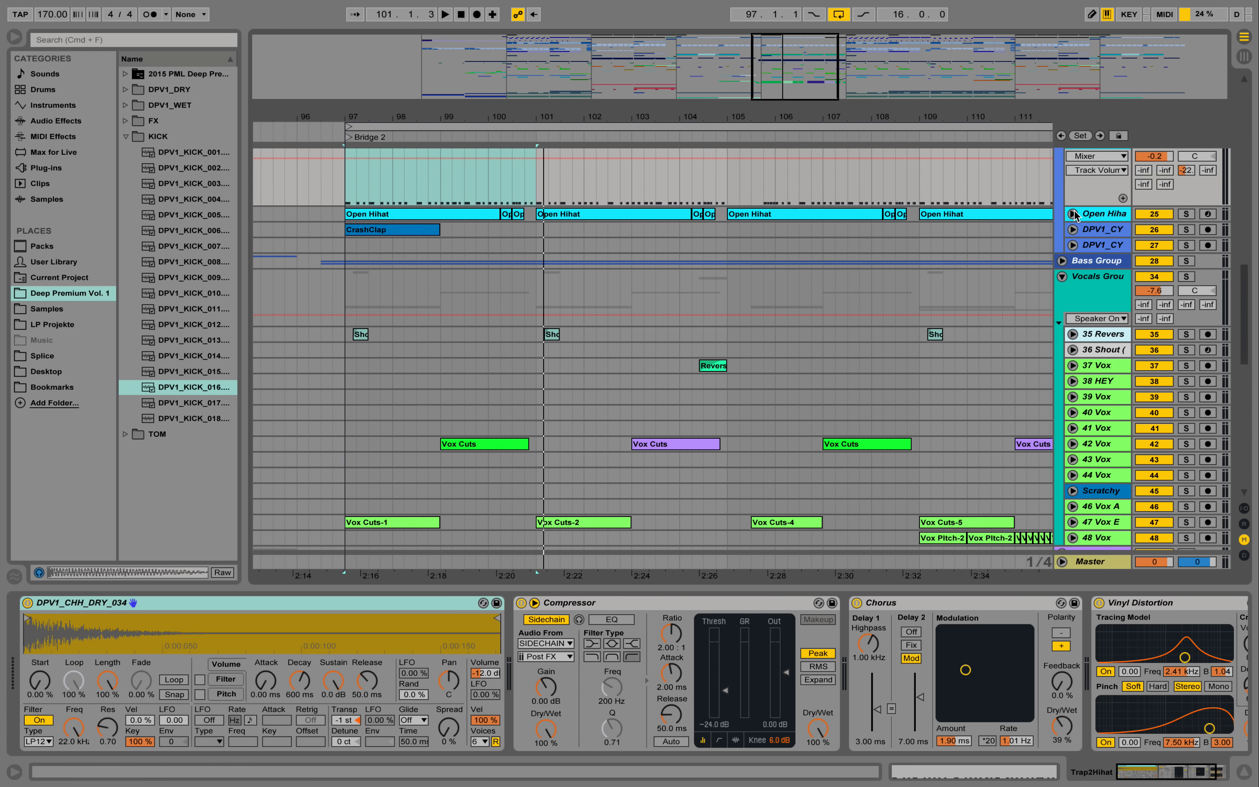
pyautogui.click(1074, 214)
pyautogui.scroll(2, 572, 297)
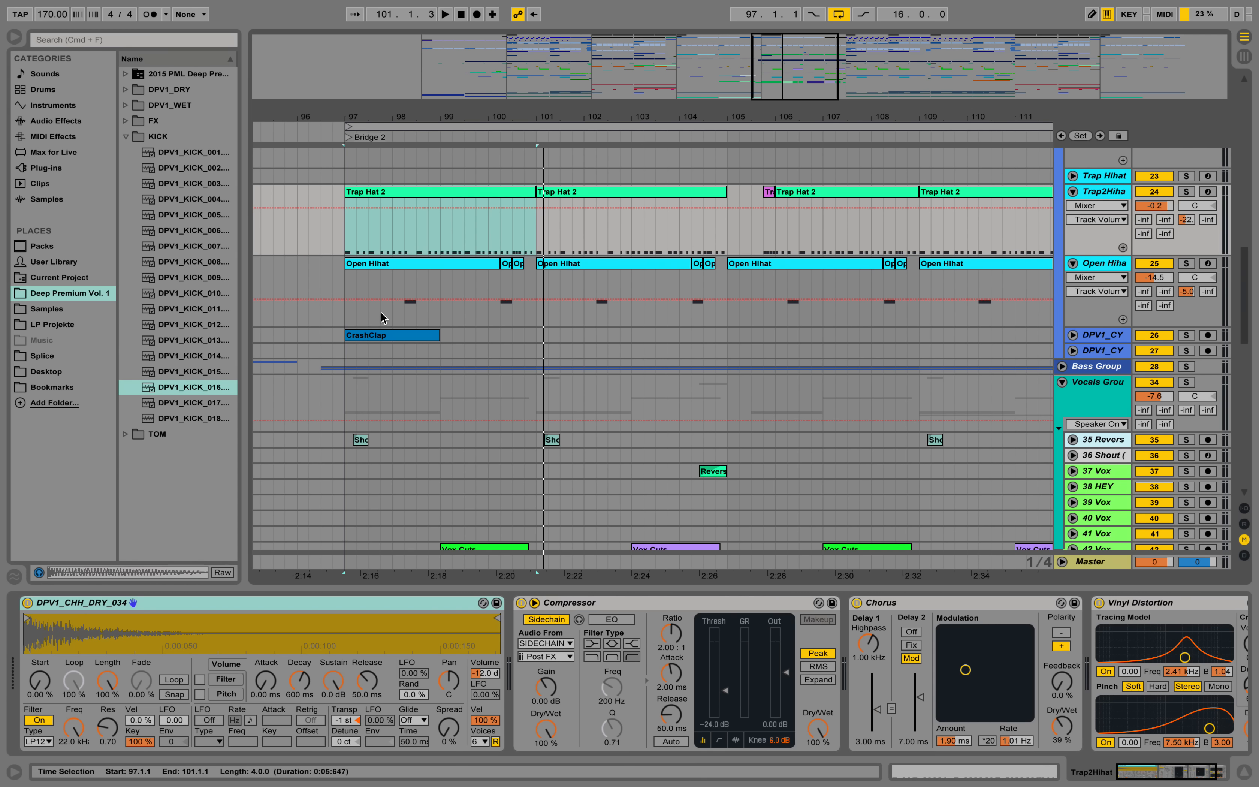
pyautogui.click(348, 285)
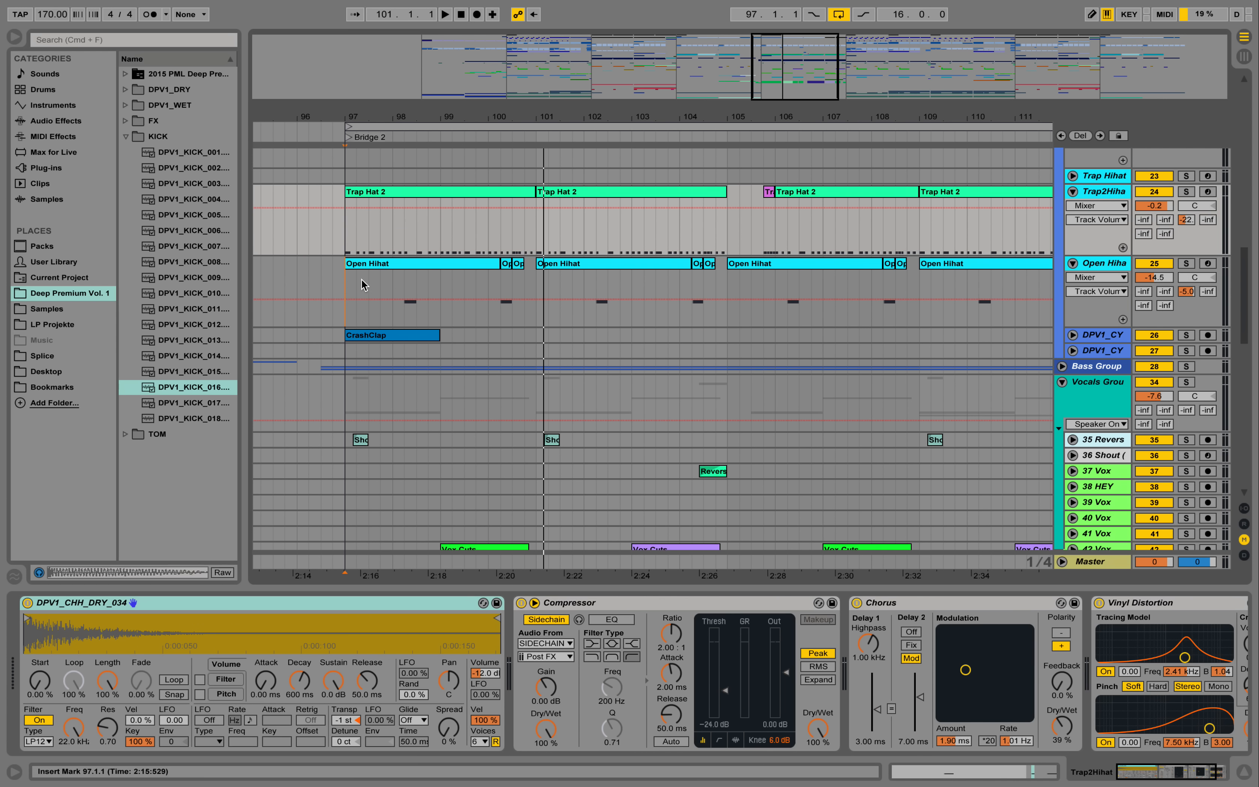
pyautogui.click(1186, 264)
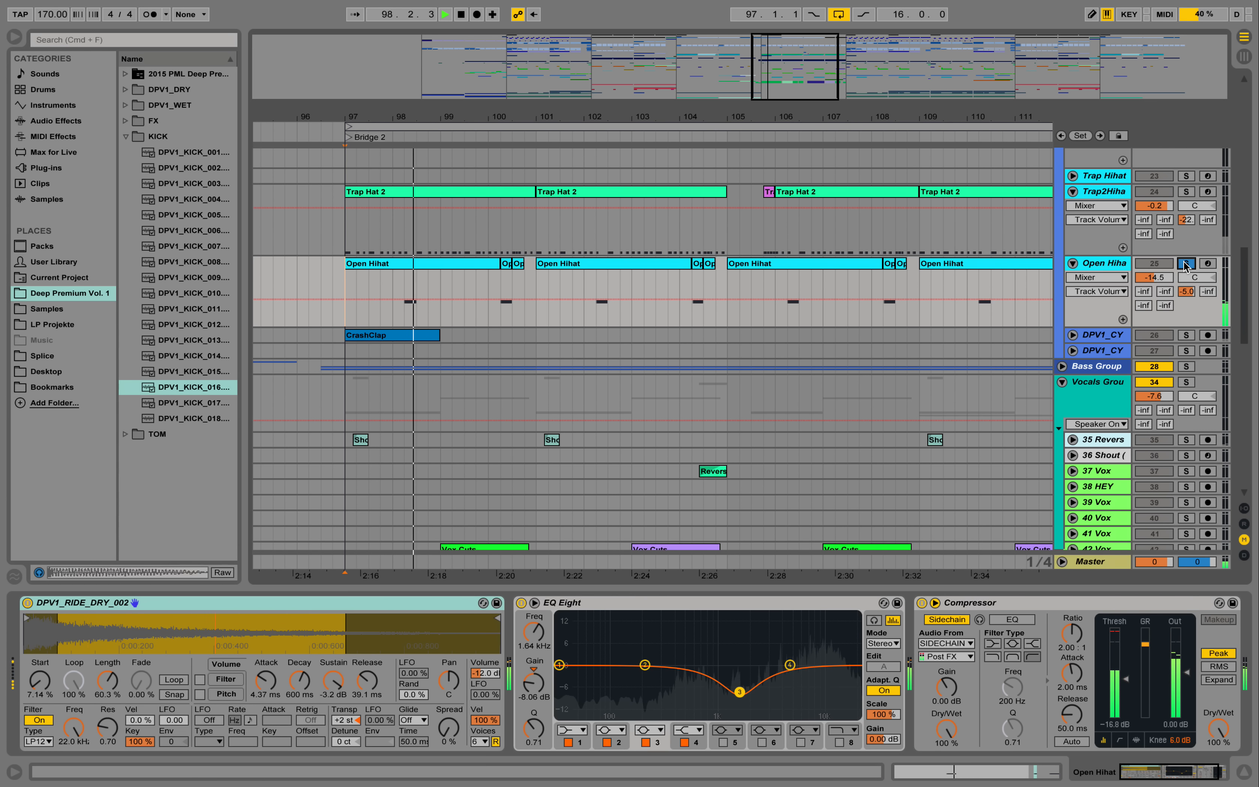
pyautogui.press('space')
# - Audition the Open Hihat with its sample start at 0.00 %, and set the start back to 7.14 %
pyautogui.click(40, 682)
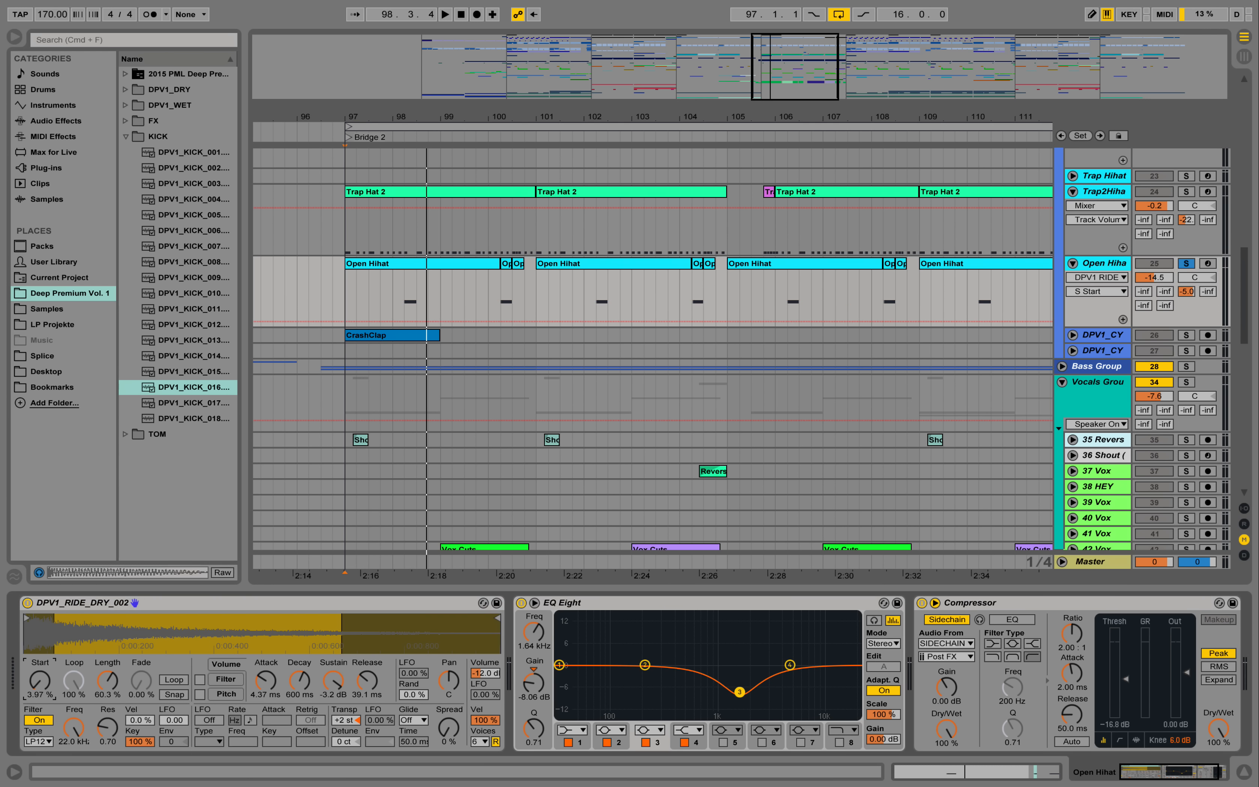
pyautogui.press('Delete')
pyautogui.press('space')
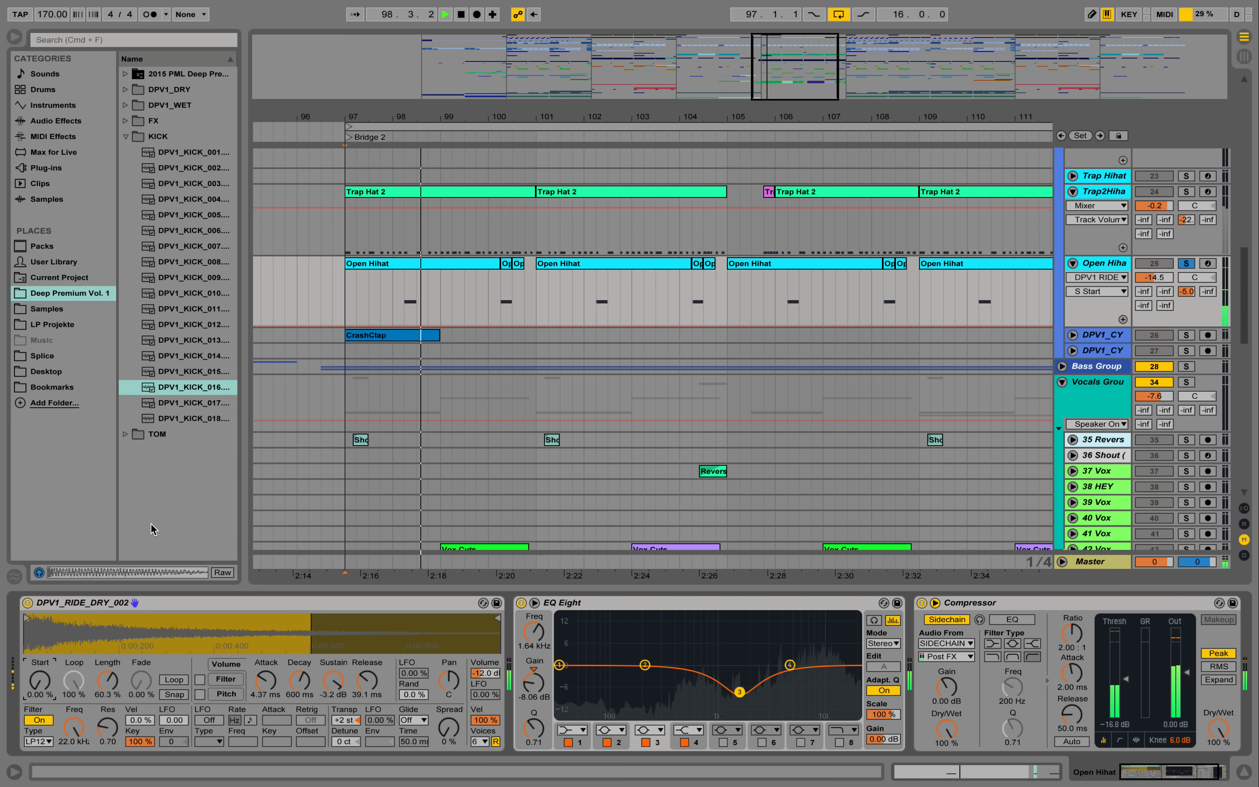
pyautogui.press('space')
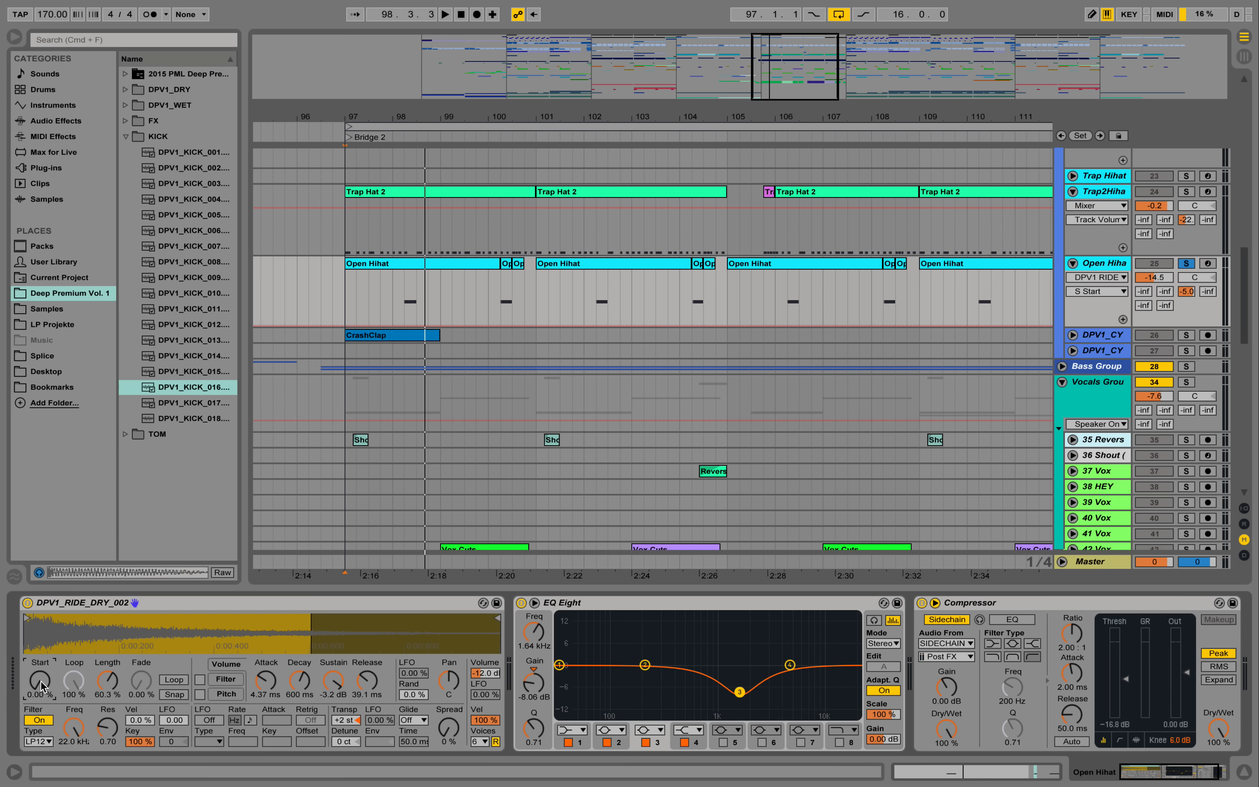
pyautogui.moveTo(41, 680); pyautogui.dragTo(41, 671)
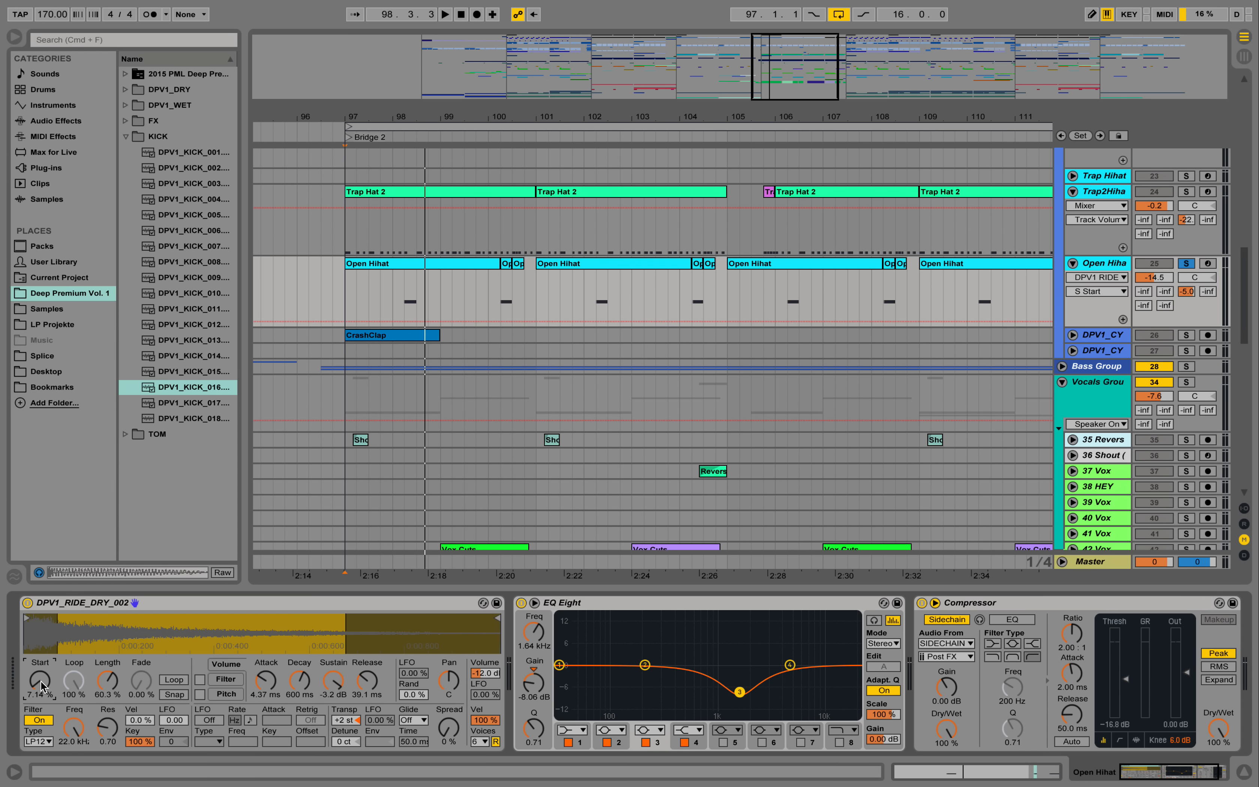
# - Play the soloed Open Hihat from just before its first note in bar 98
pyautogui.click(406, 279)
pyautogui.press('space')
pyautogui.press('space')
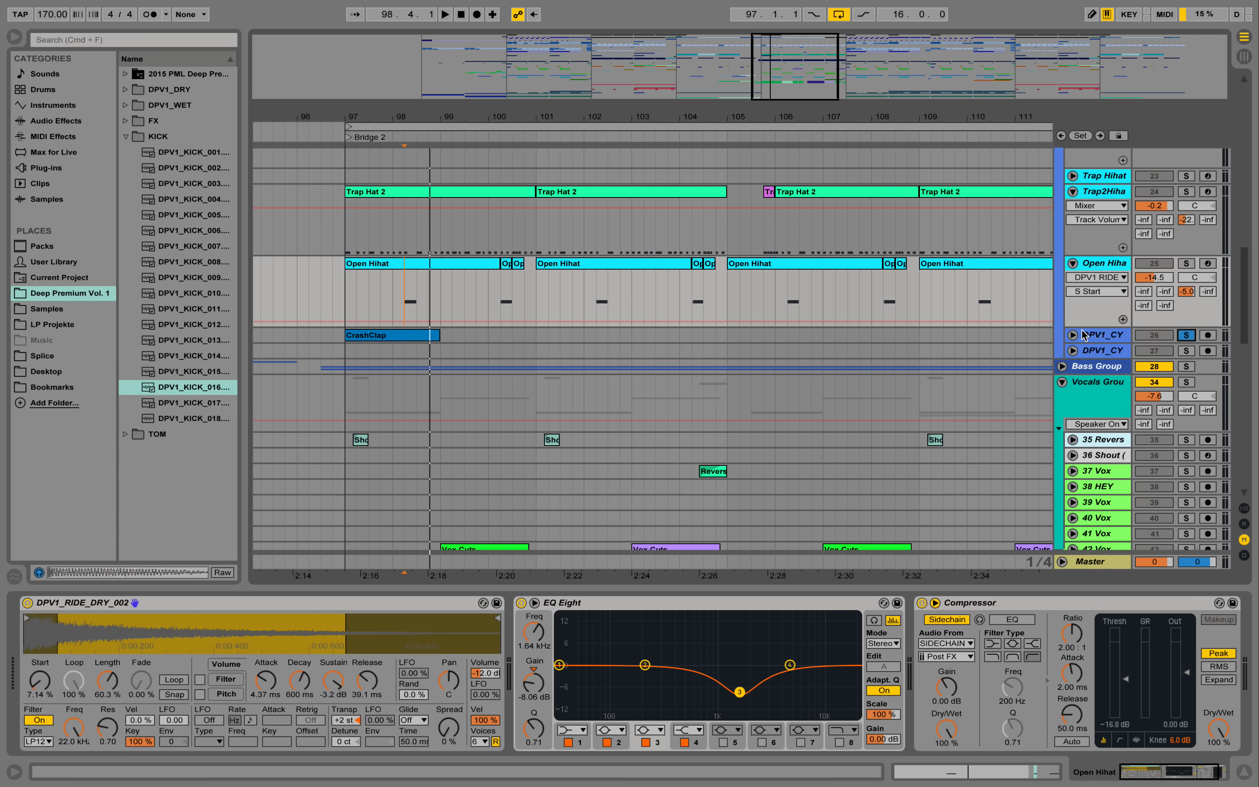
# - Show the Auto Filter on cymbal track 26 and play its CrashClap clip in solo from bar 97
pyautogui.click(1090, 338)
pyautogui.press('space')
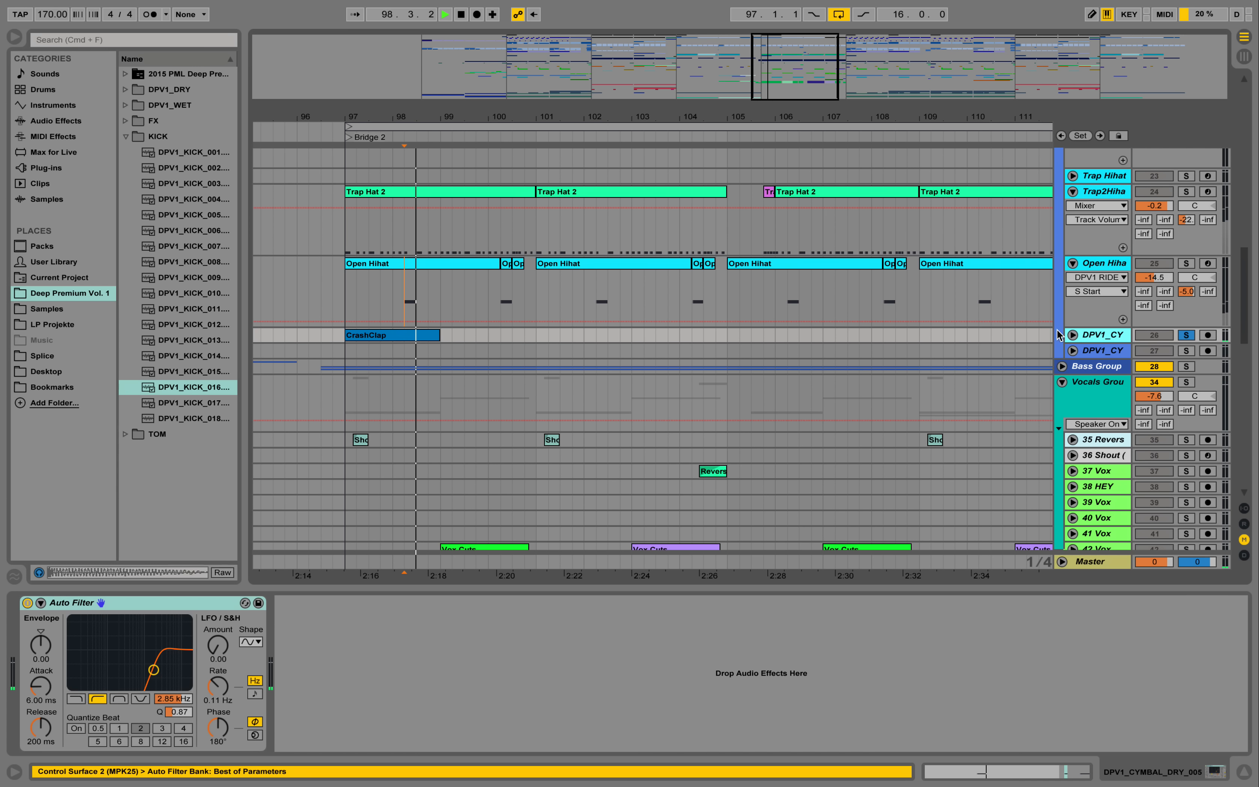
pyautogui.click(378, 337)
pyautogui.press('space')
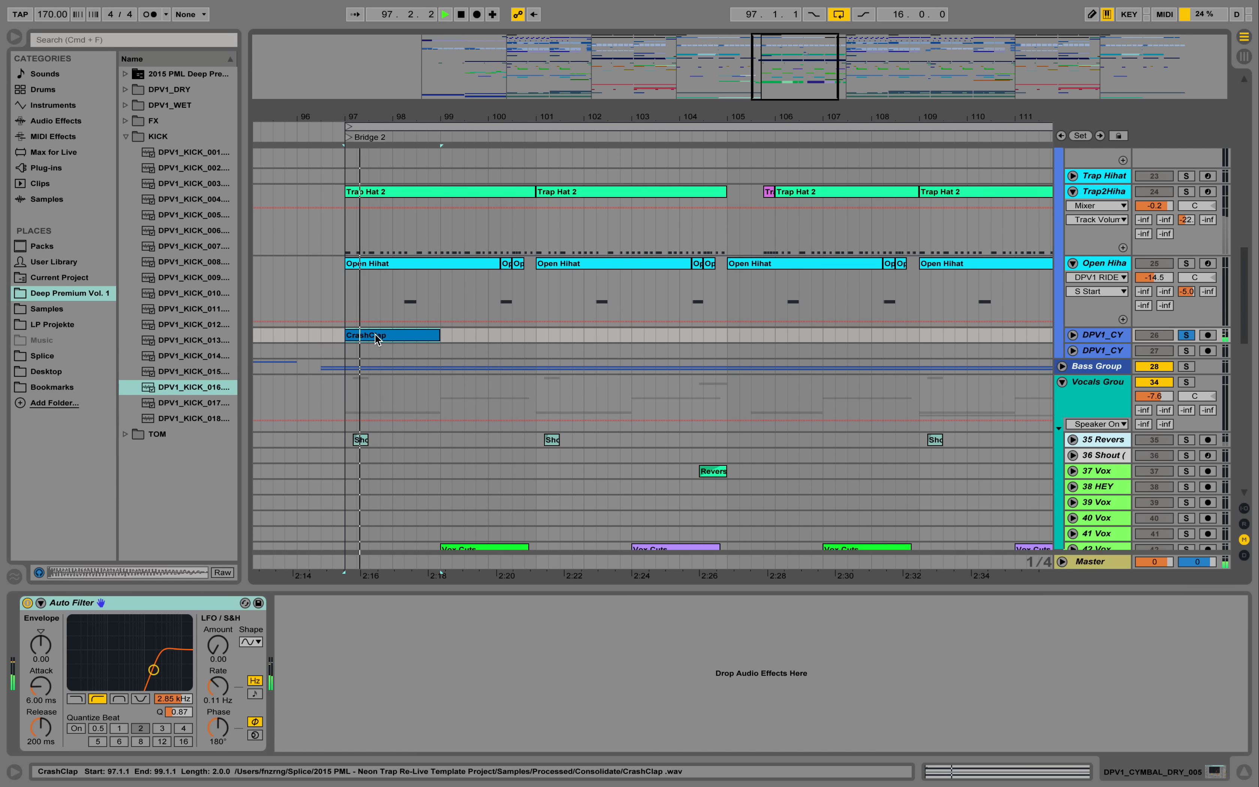
pyautogui.press('space')
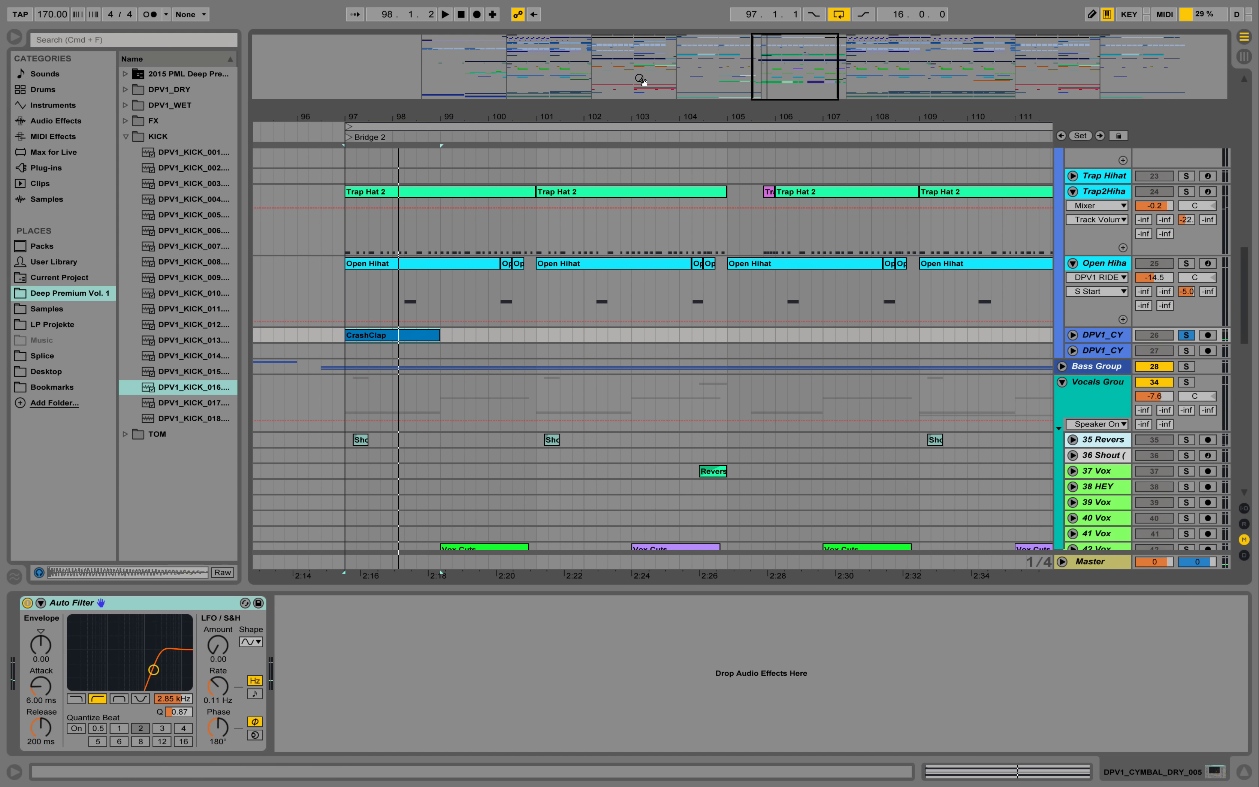
pyautogui.moveTo(641, 107); pyautogui.dragTo(679, 116)
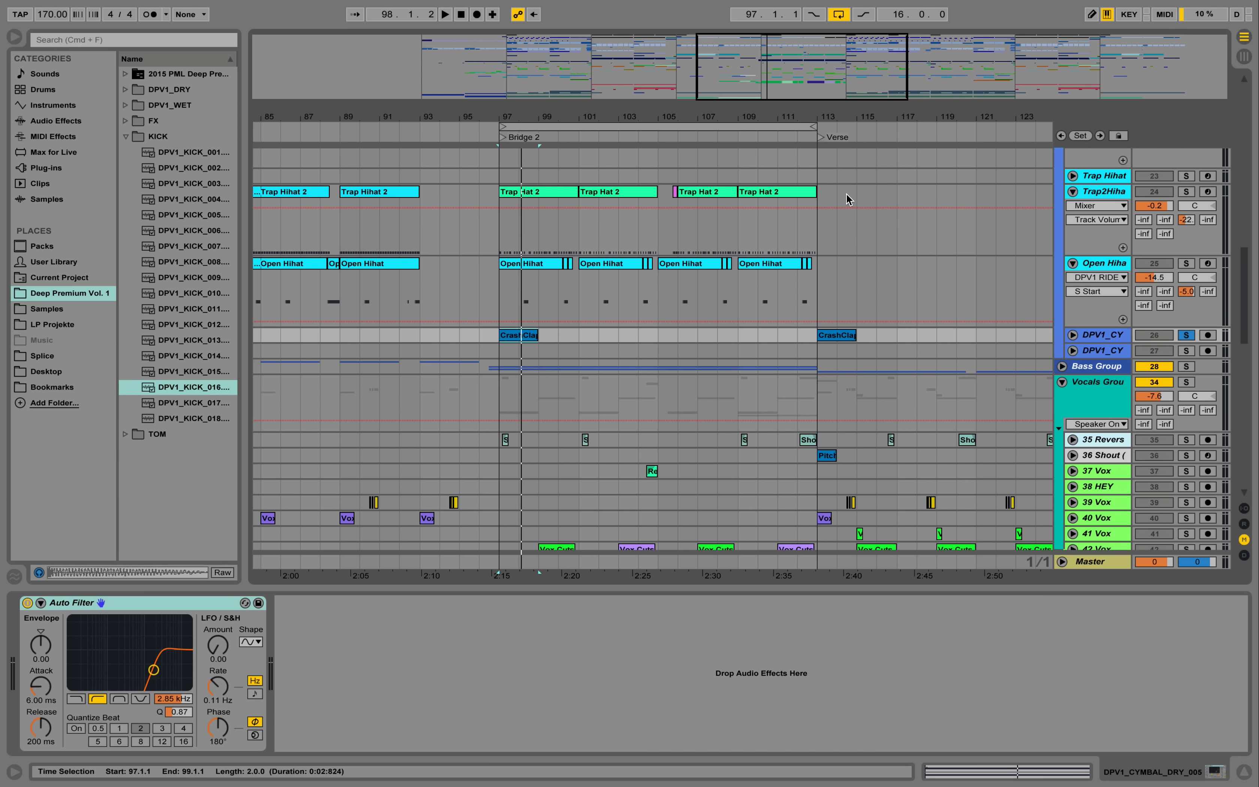
# - Fold the Open Hihat and Trap2Hihat tracks and unfold the Bass Group
pyautogui.click(1074, 264)
pyautogui.click(1073, 191)
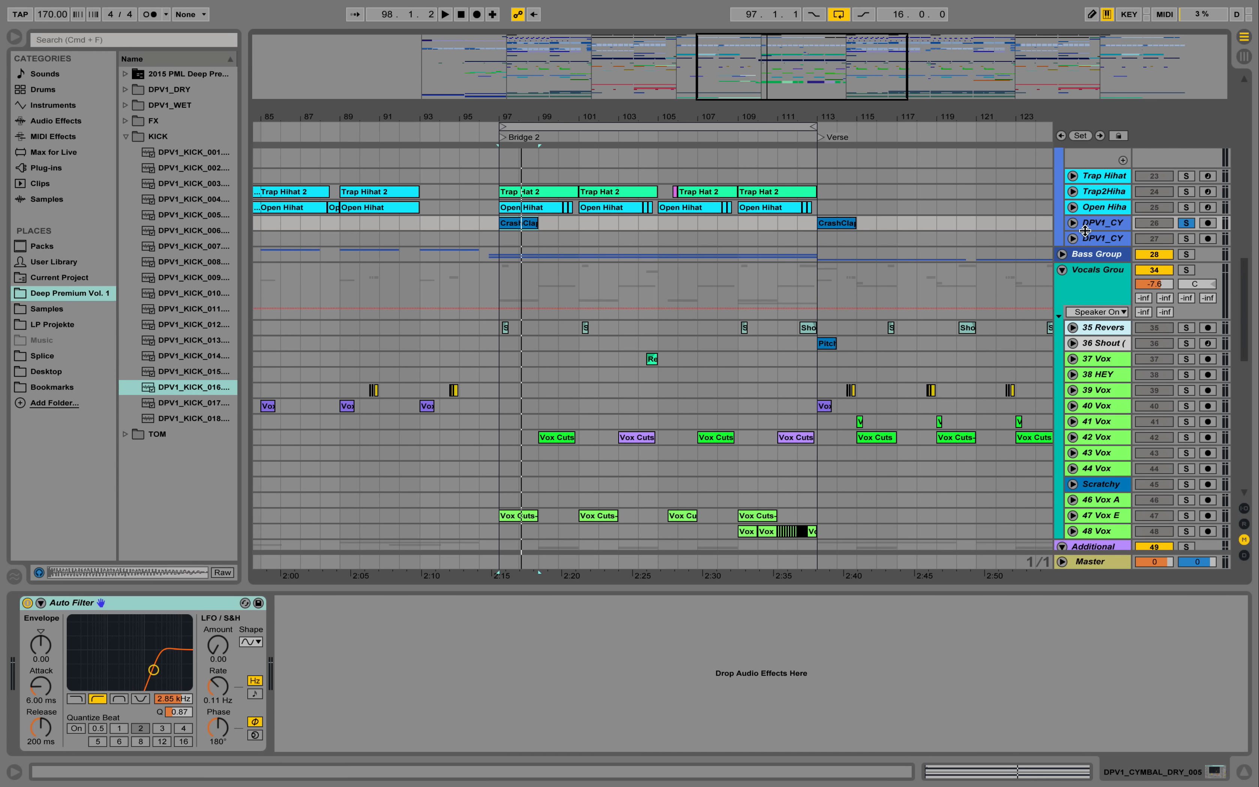
pyautogui.click(1061, 255)
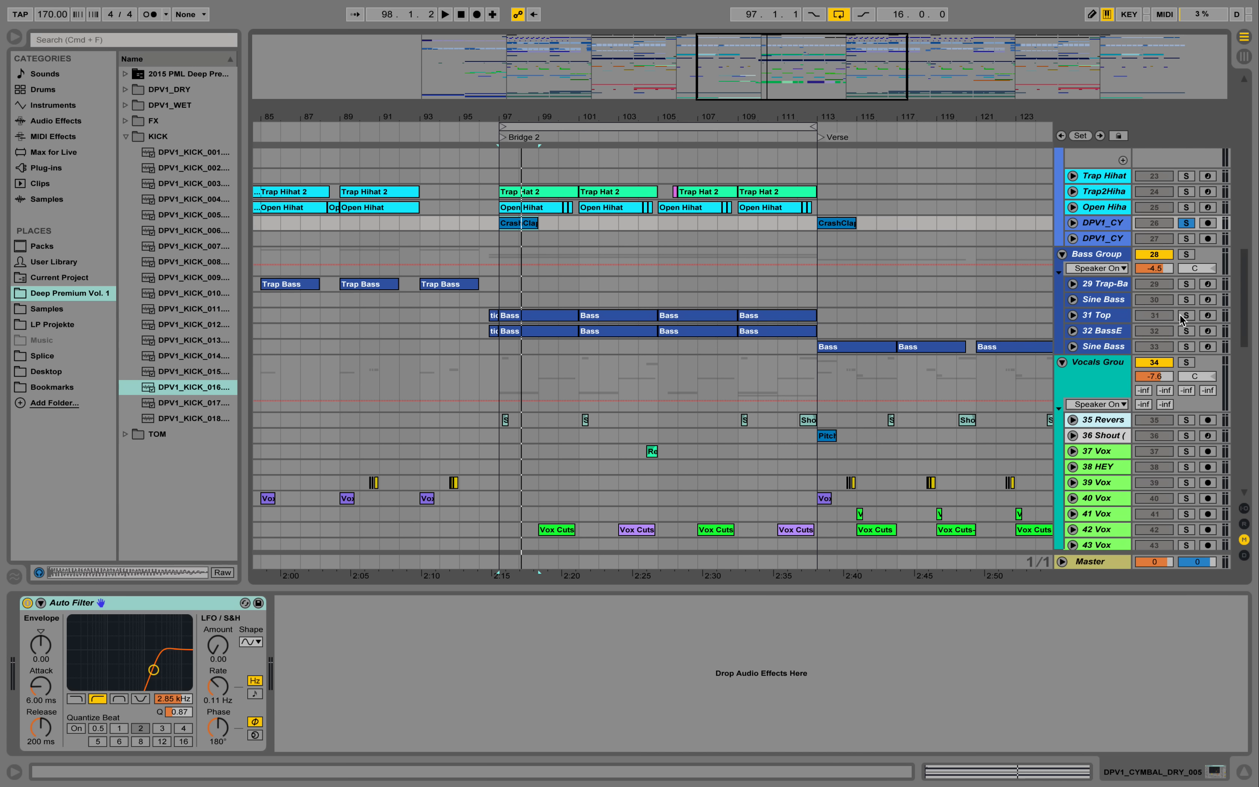
# - Show the device chain of bass track 31 Top, and solo bass track 32 and show its devices
pyautogui.click(1115, 315)
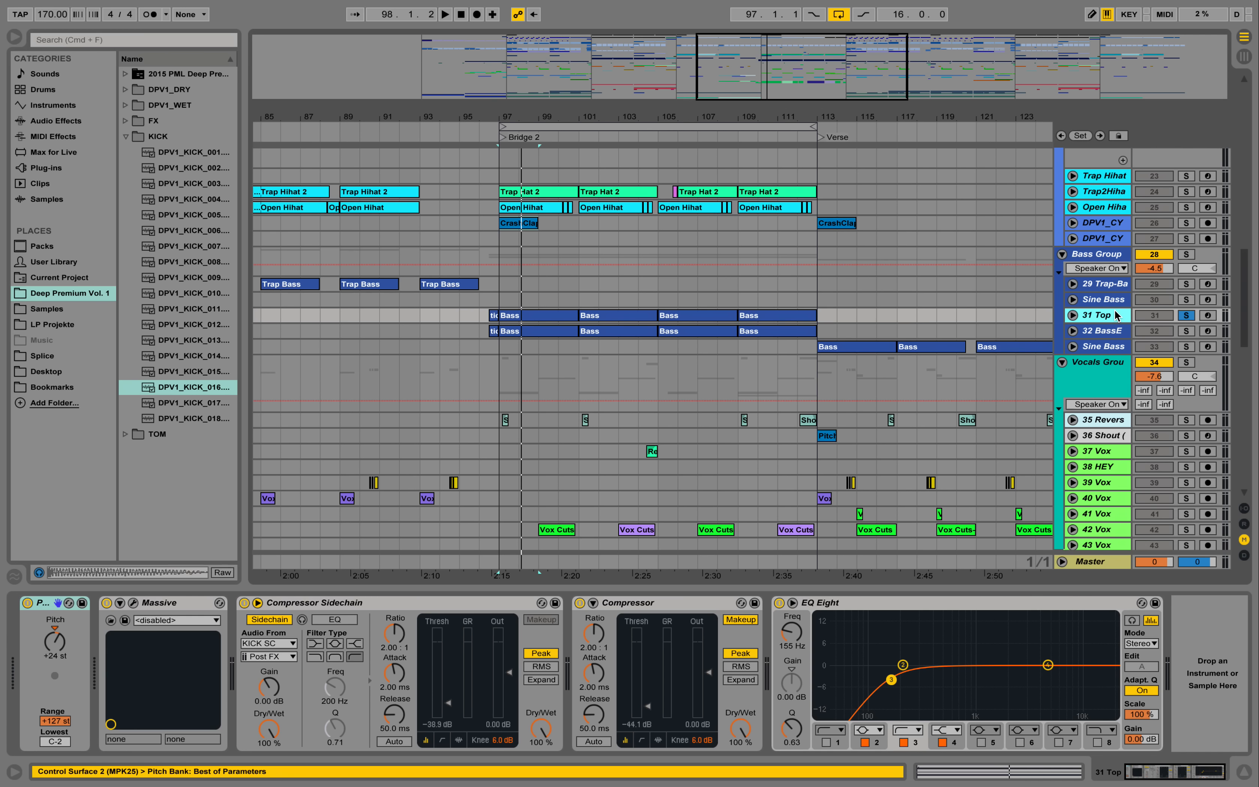
pyautogui.click(1186, 330)
pyautogui.click(1120, 338)
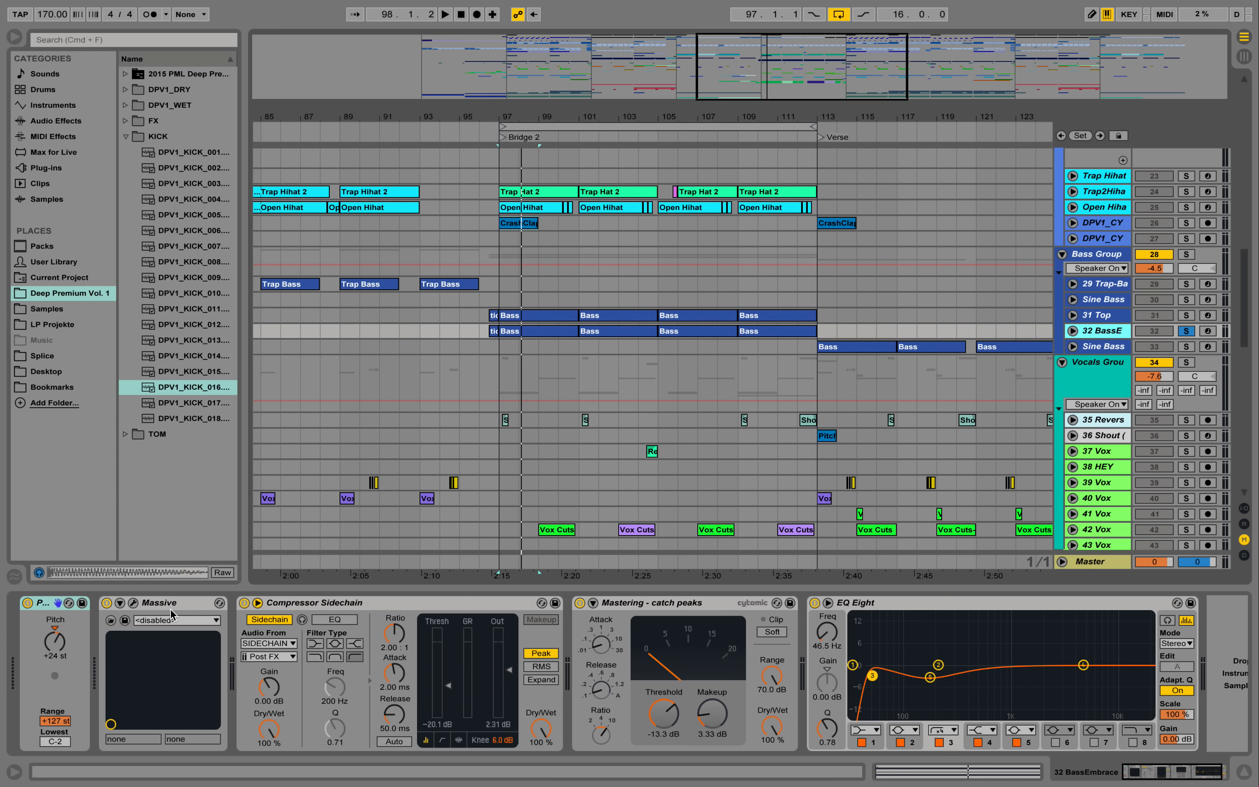
# - Examine the Massive patch of track 32, close the synth window and play the soloed bass from bar 97
pyautogui.click(133, 603)
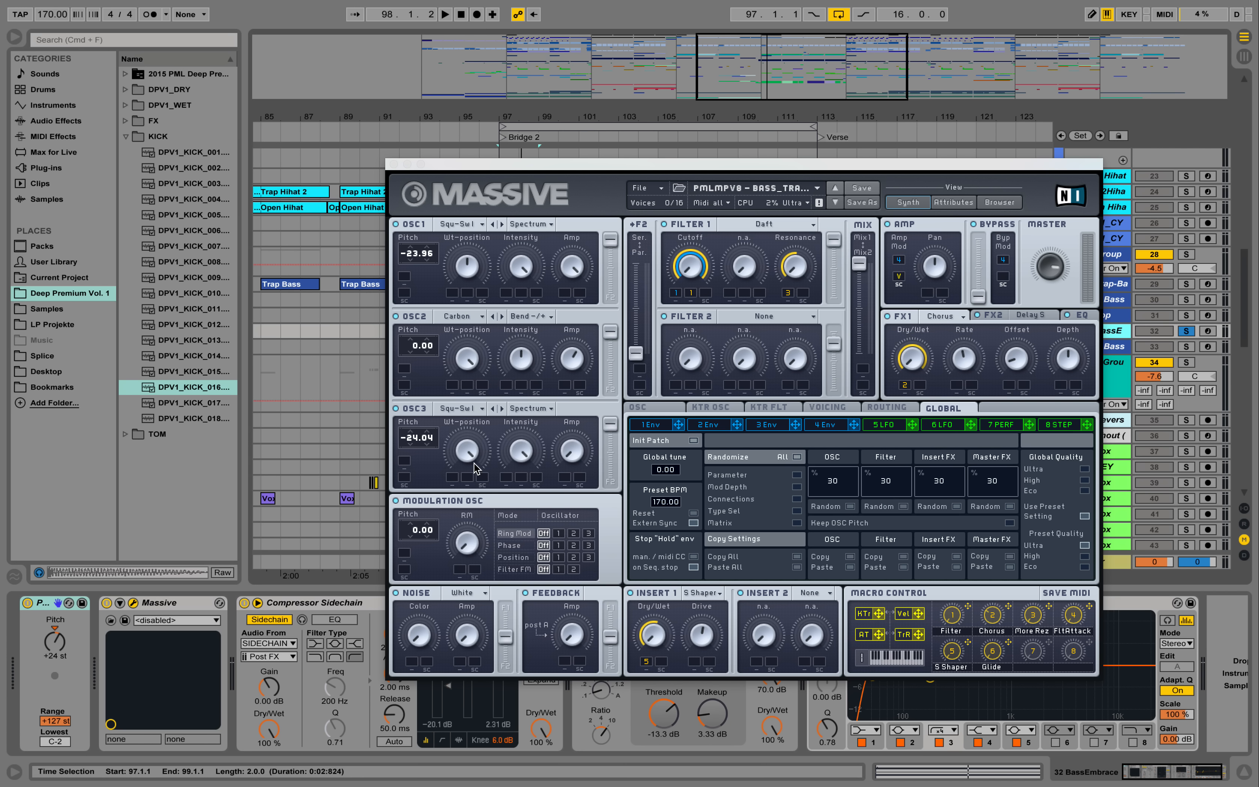
pyautogui.click(394, 166)
pyautogui.press('space')
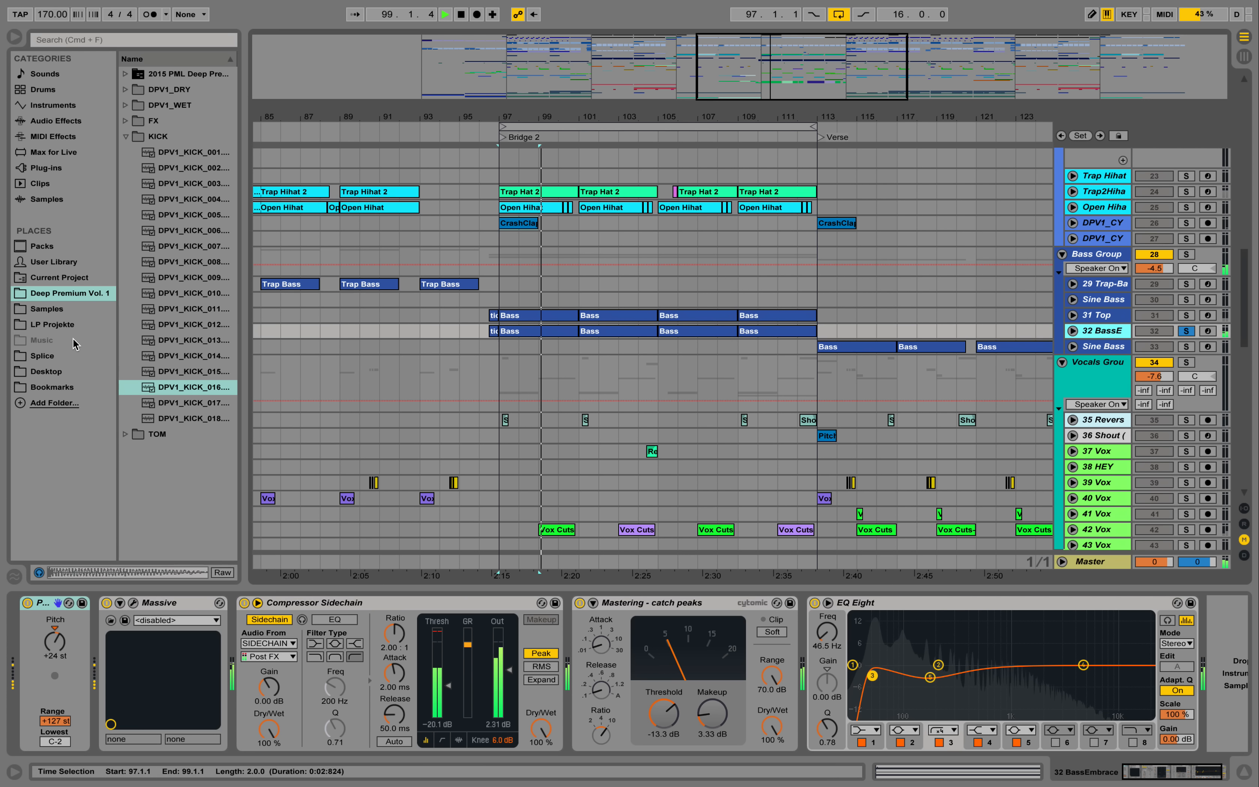
# - Open the Bass clip at bar 97 on track 32 and examine its notes during playback
pyautogui.doubleClick(519, 327)
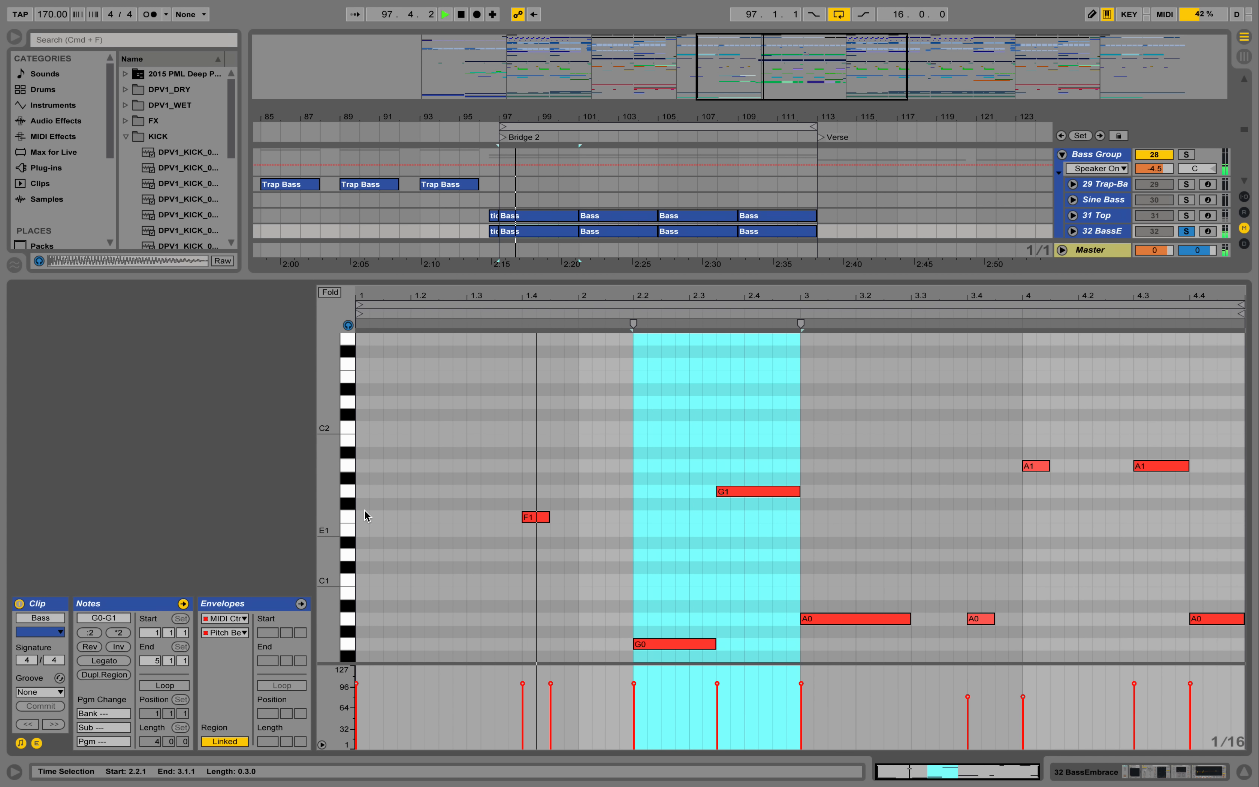
pyautogui.scroll(-3, 494, 501)
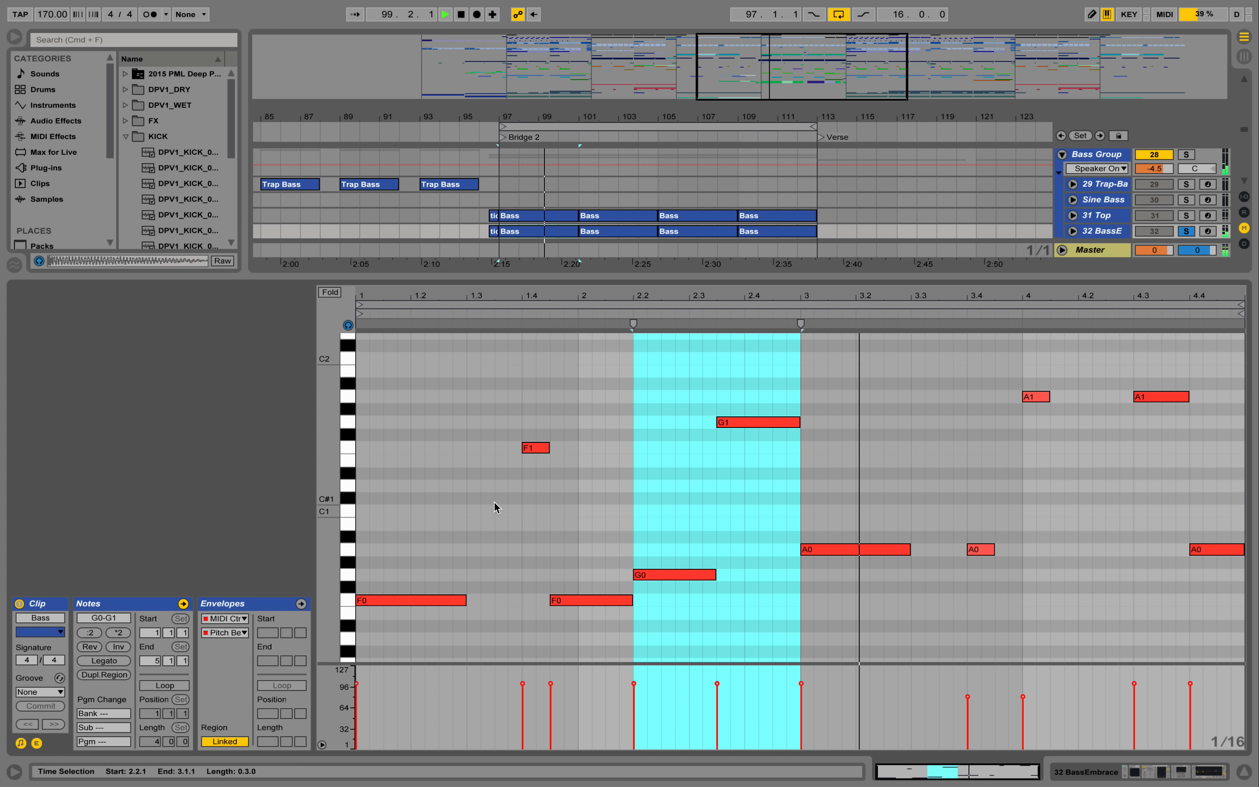
pyautogui.click(596, 501)
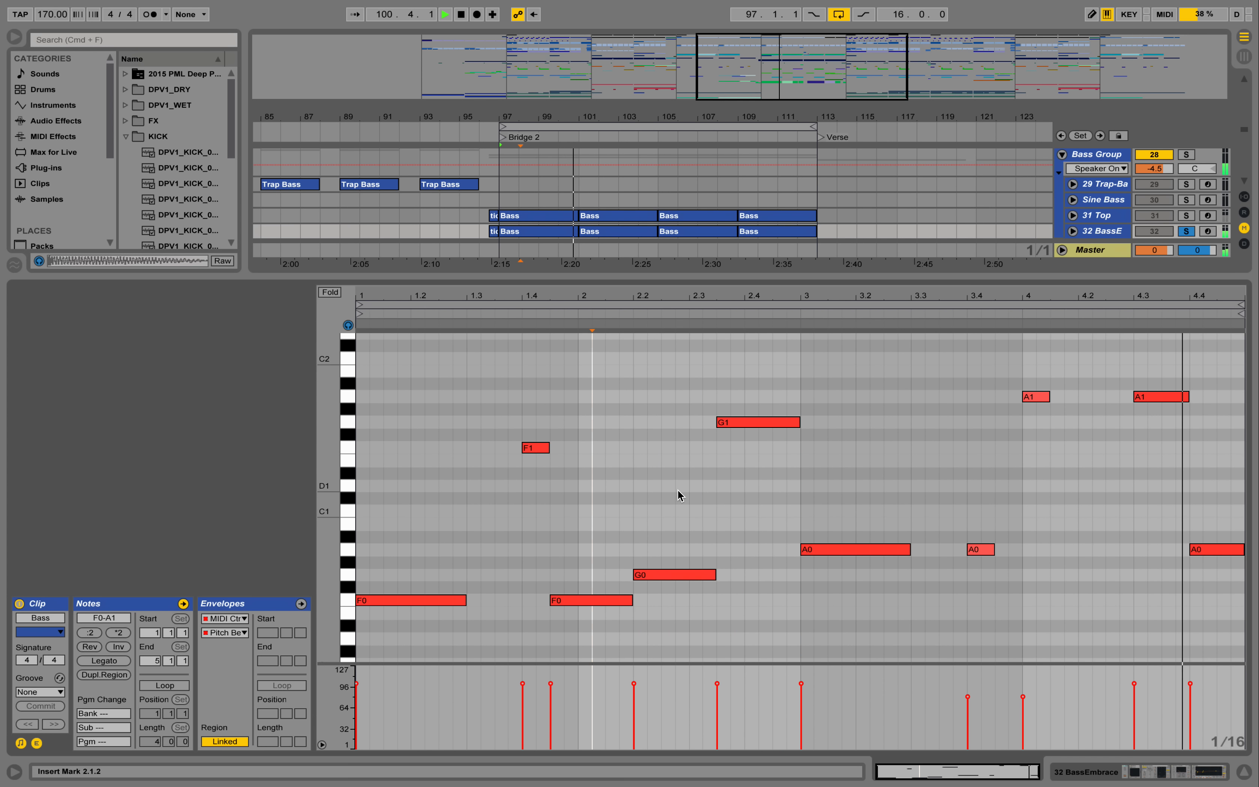
# - Restart playback with the solo off and unfold bass track 32 to show its note pattern
pyautogui.press('space')
pyautogui.press('space')
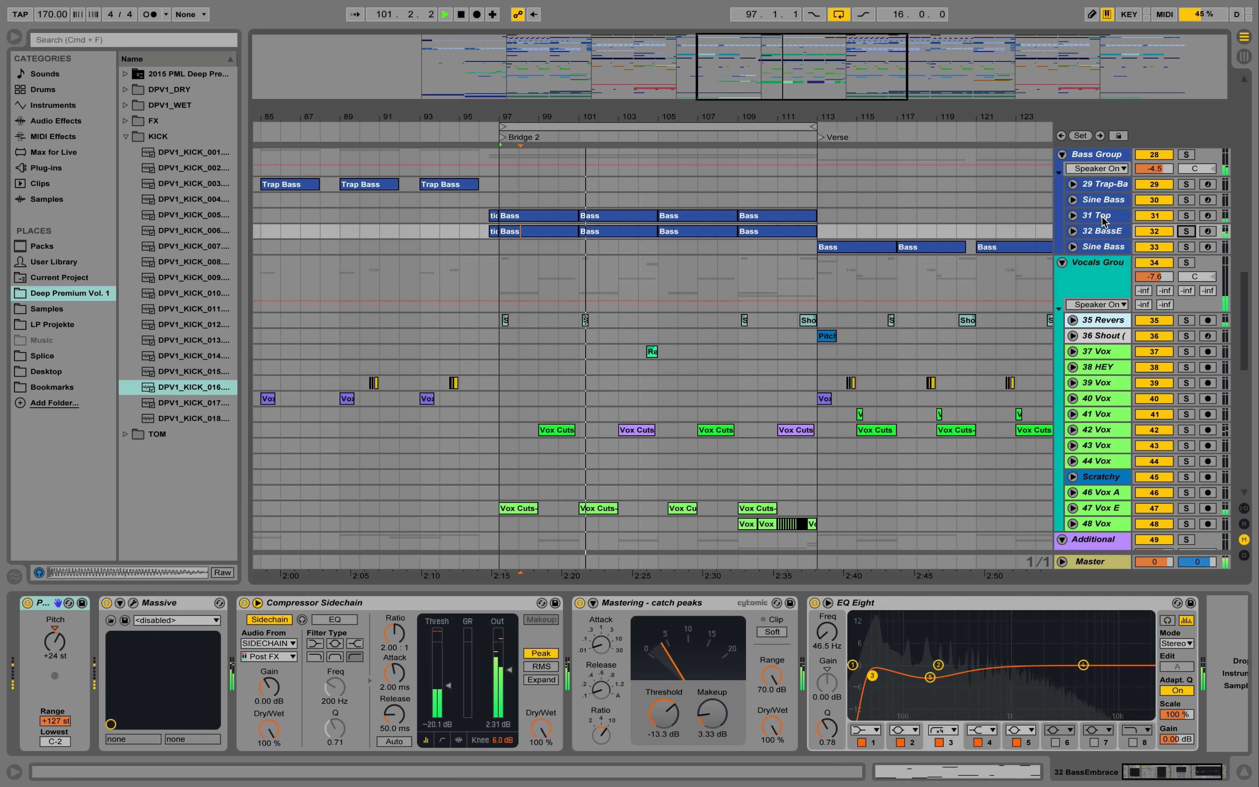
pyautogui.click(1073, 231)
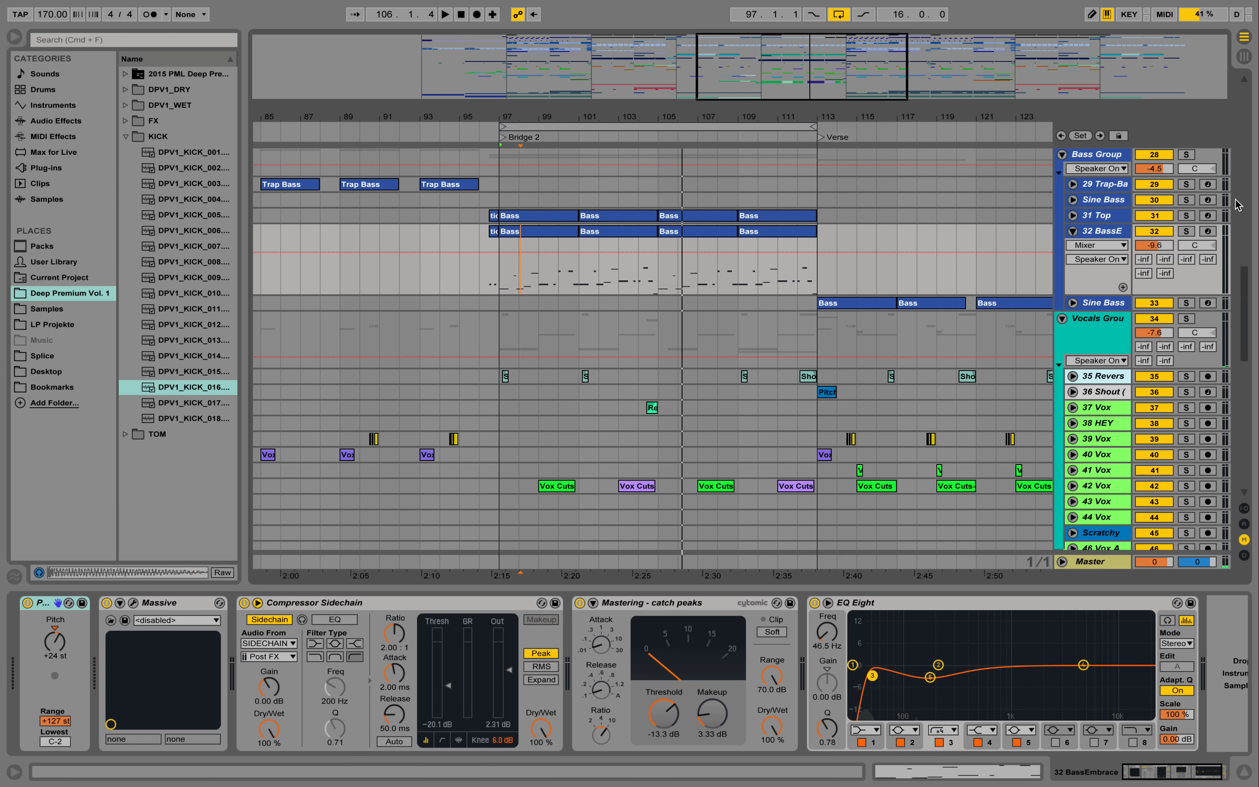
# - Solo bass track 31 Top, show its devices and play it
pyautogui.click(1187, 216)
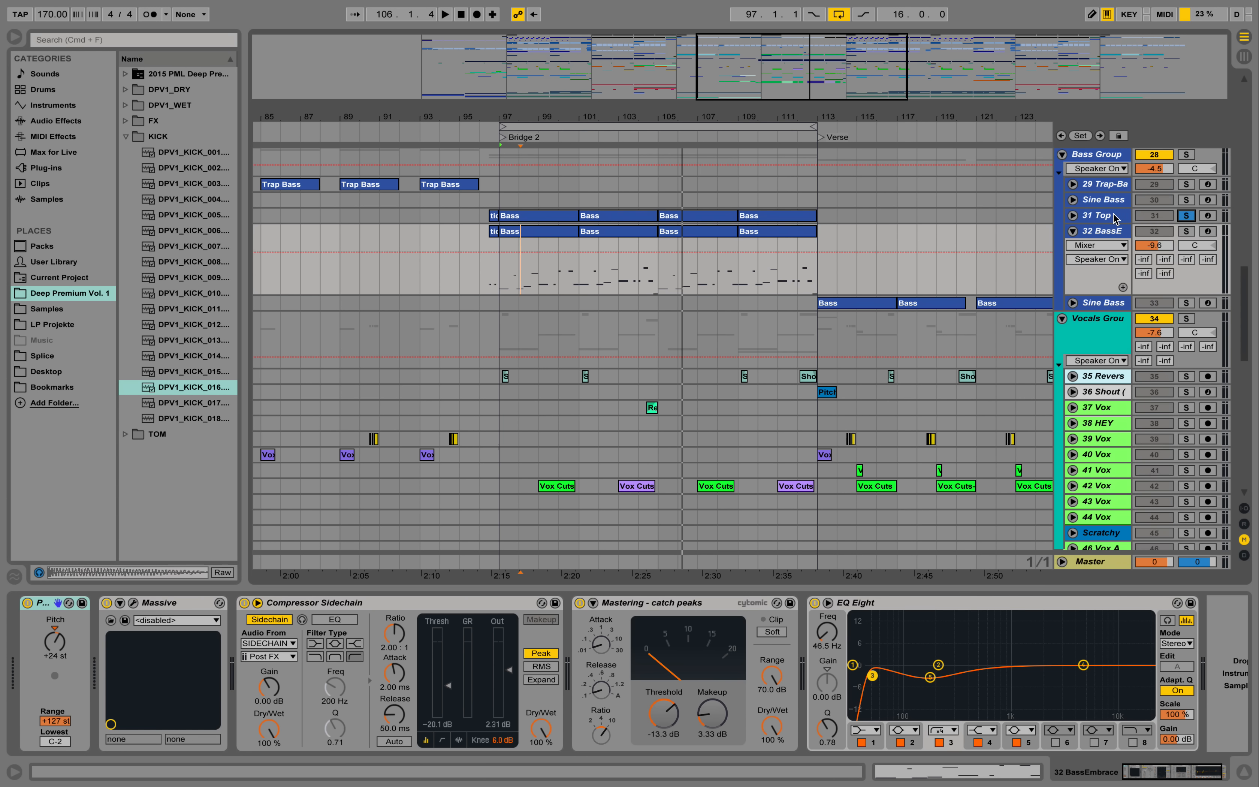
pyautogui.click(1096, 218)
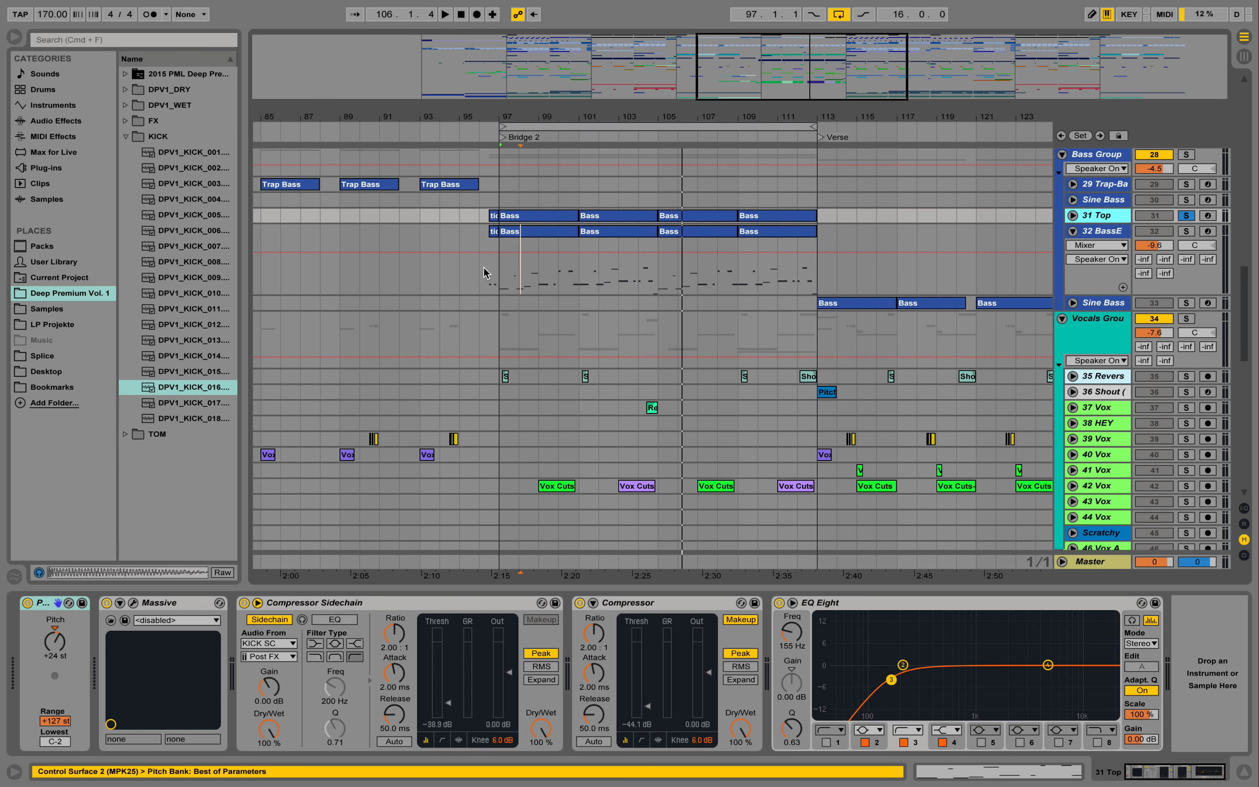
pyautogui.press('space')
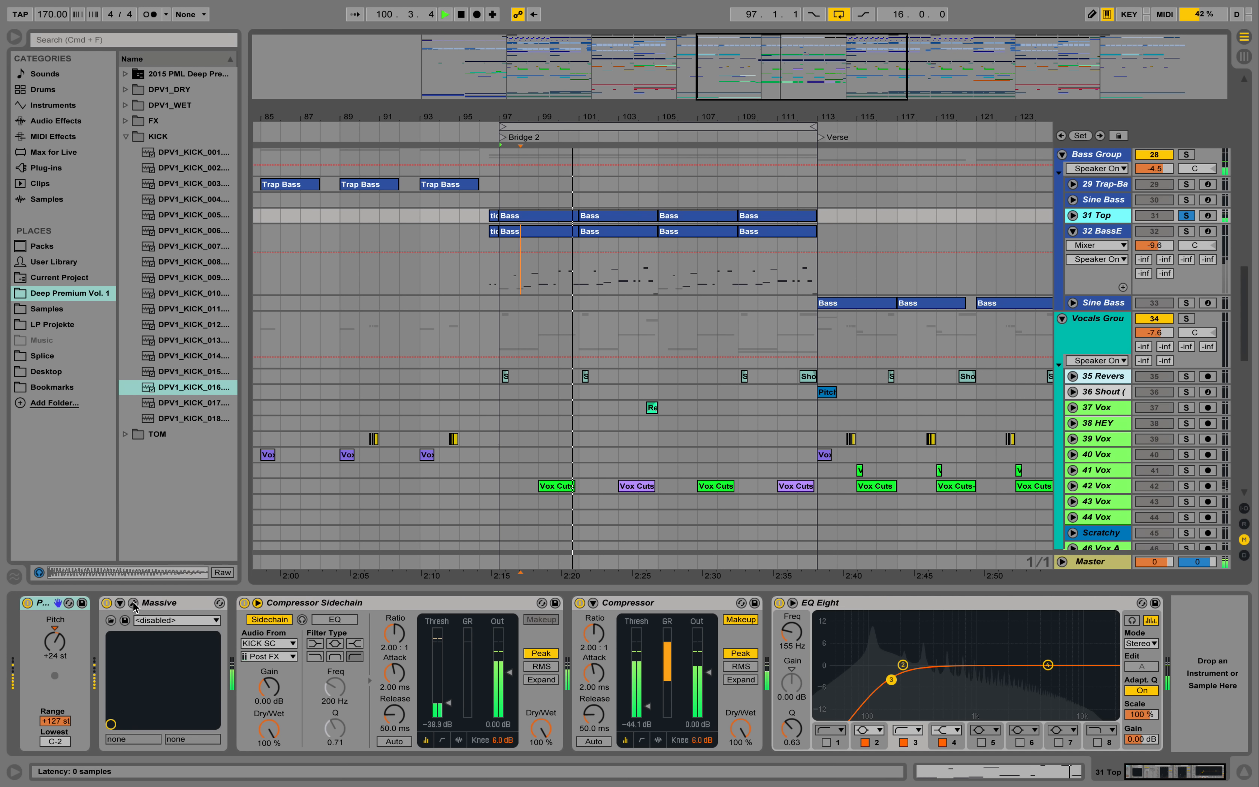
pyautogui.press('space')
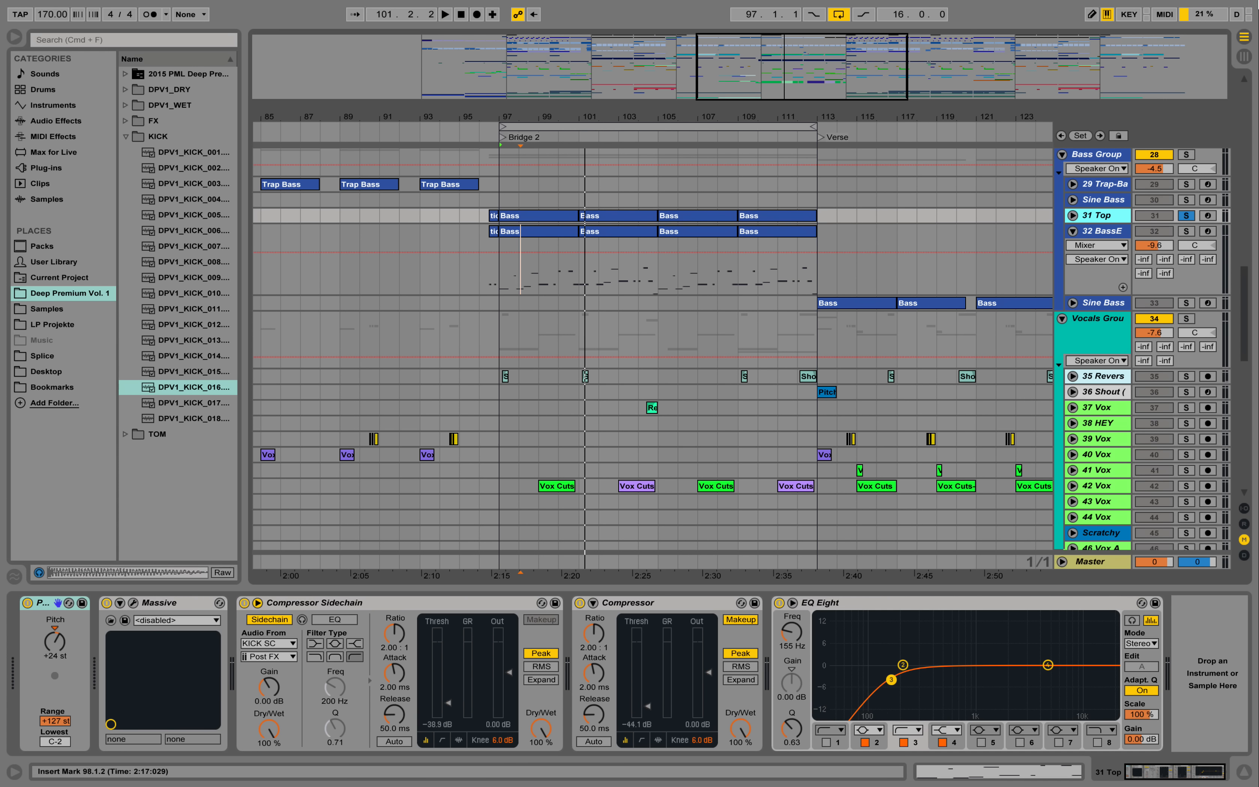
# - Fold bass track 32 and unfold the Reverse vocal track 35 with its EQ Eight and delay shown
pyautogui.click(1073, 232)
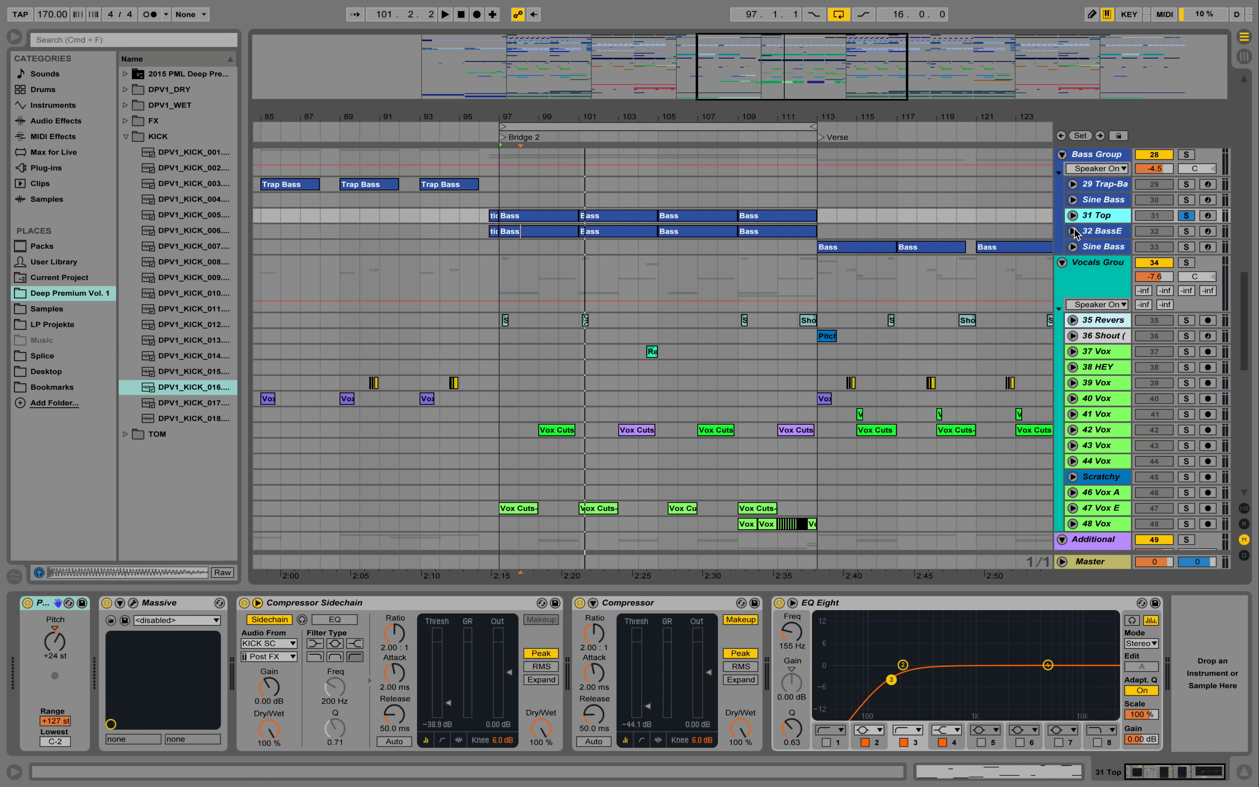
pyautogui.click(1099, 265)
pyautogui.click(1096, 320)
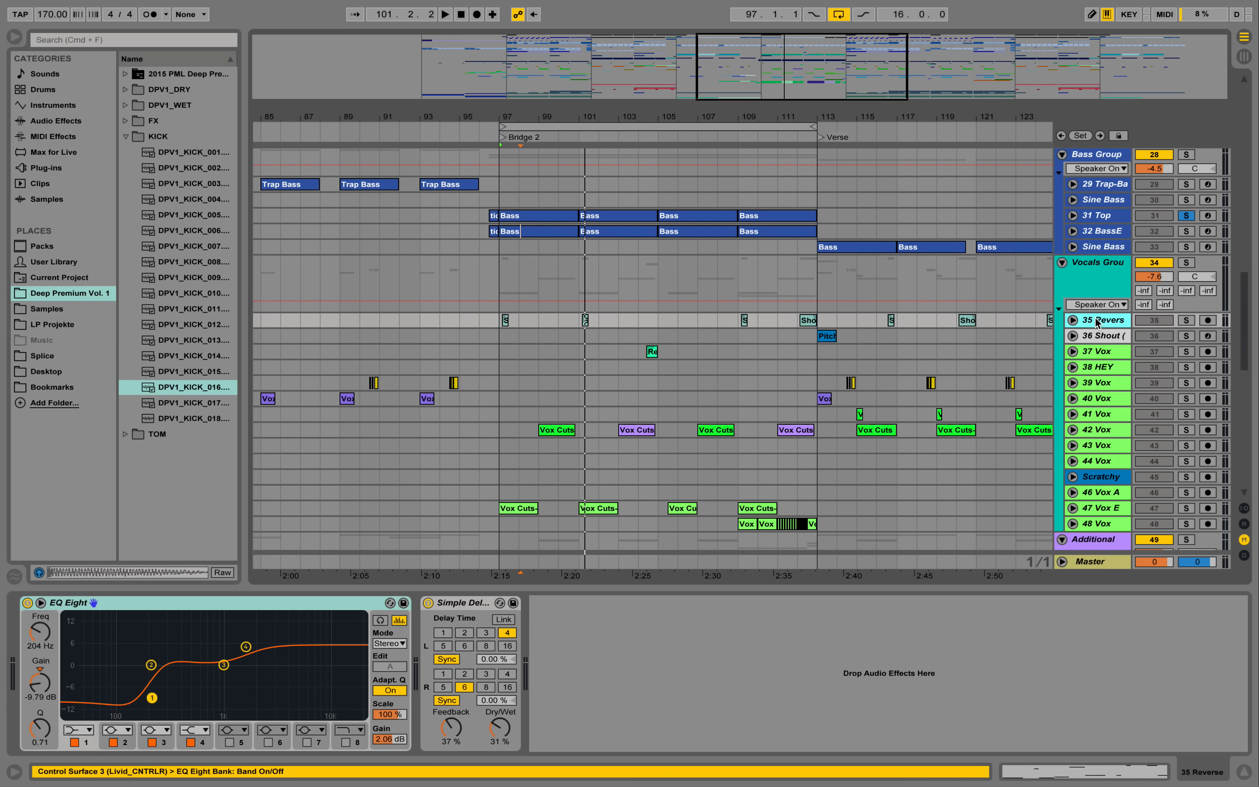
pyautogui.moveTo(625, 115); pyautogui.dragTo(627, 182)
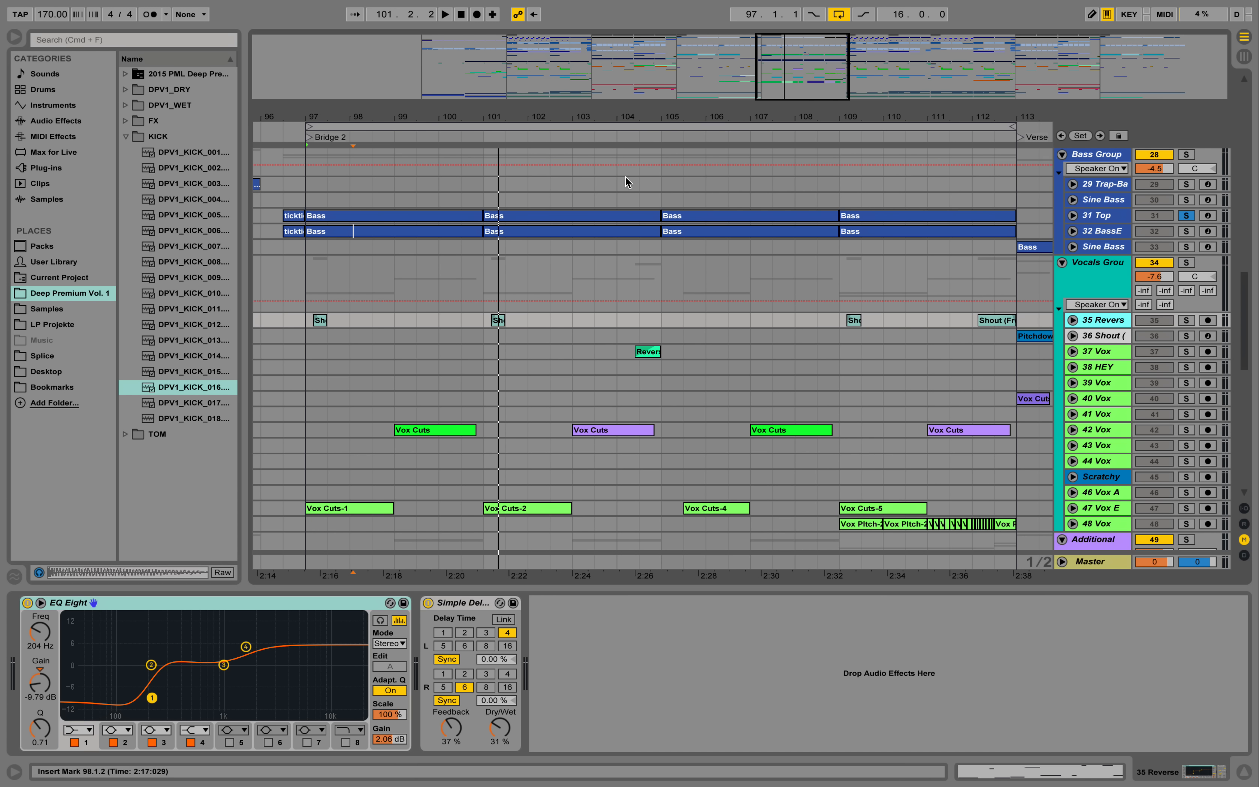
pyautogui.click(1073, 320)
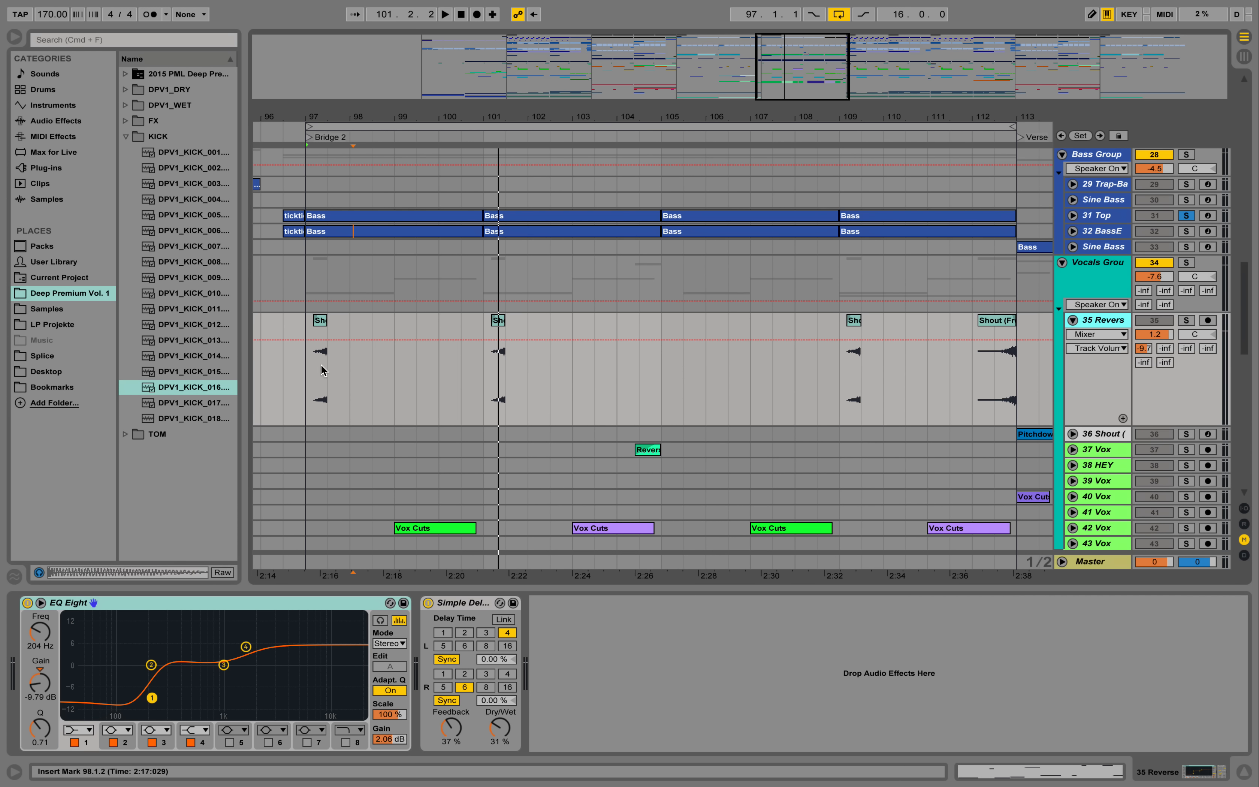
# - Play the reversed shouts of track 35 in solo from bar 97 and from 108.3, and turn the solo off
pyautogui.click(311, 365)
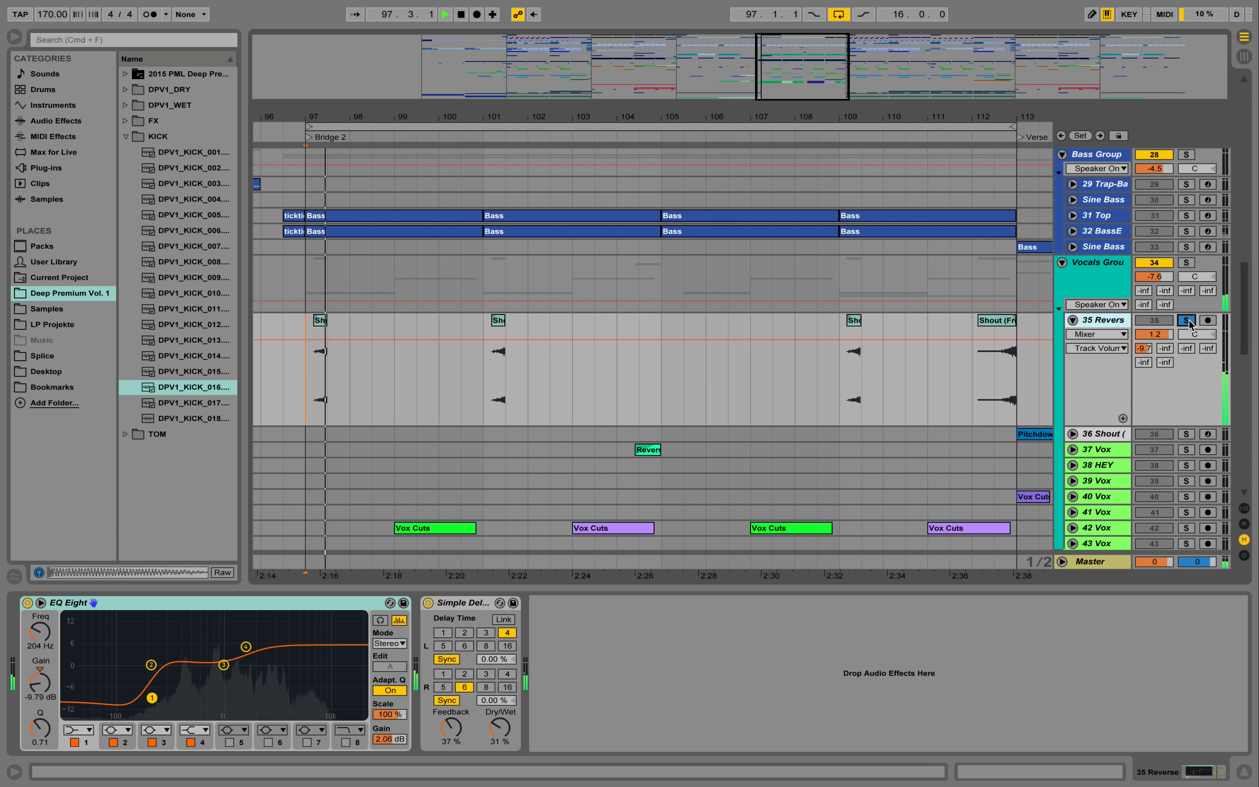
pyautogui.press('space')
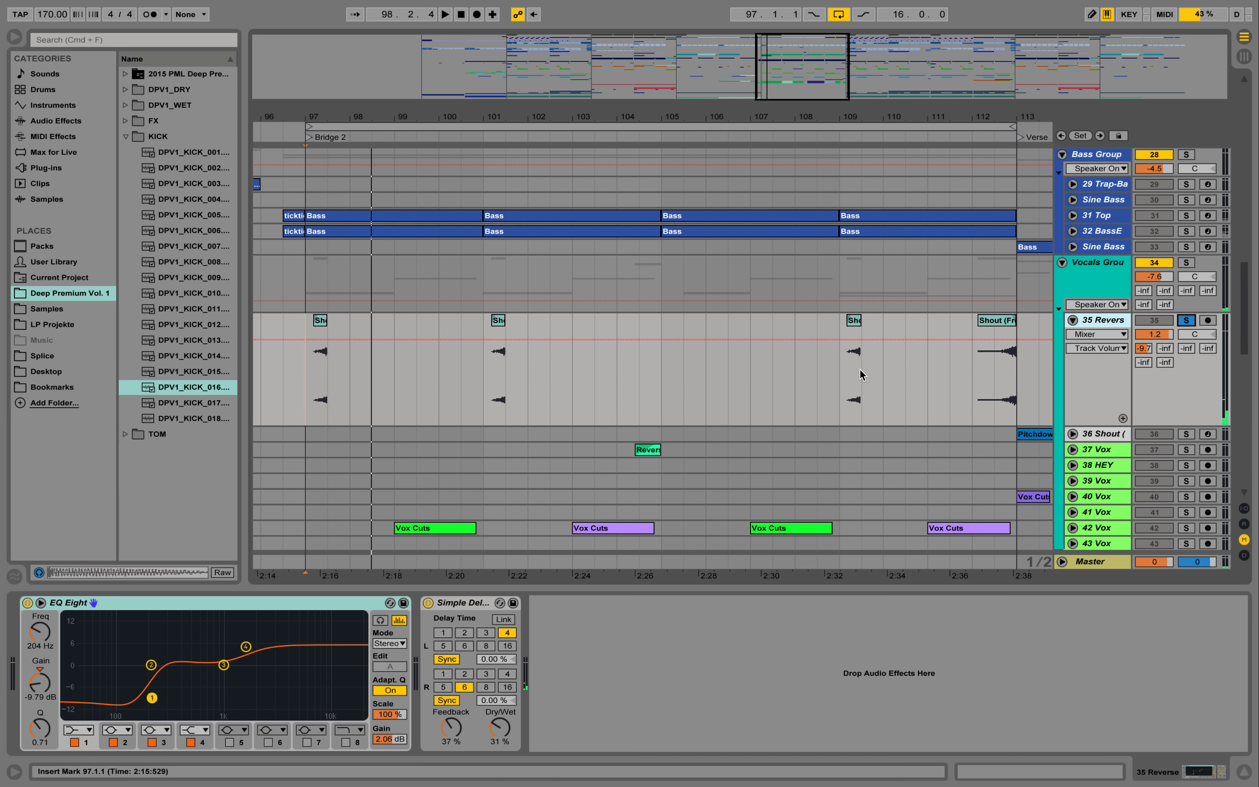
pyautogui.click(822, 384)
pyautogui.press('space')
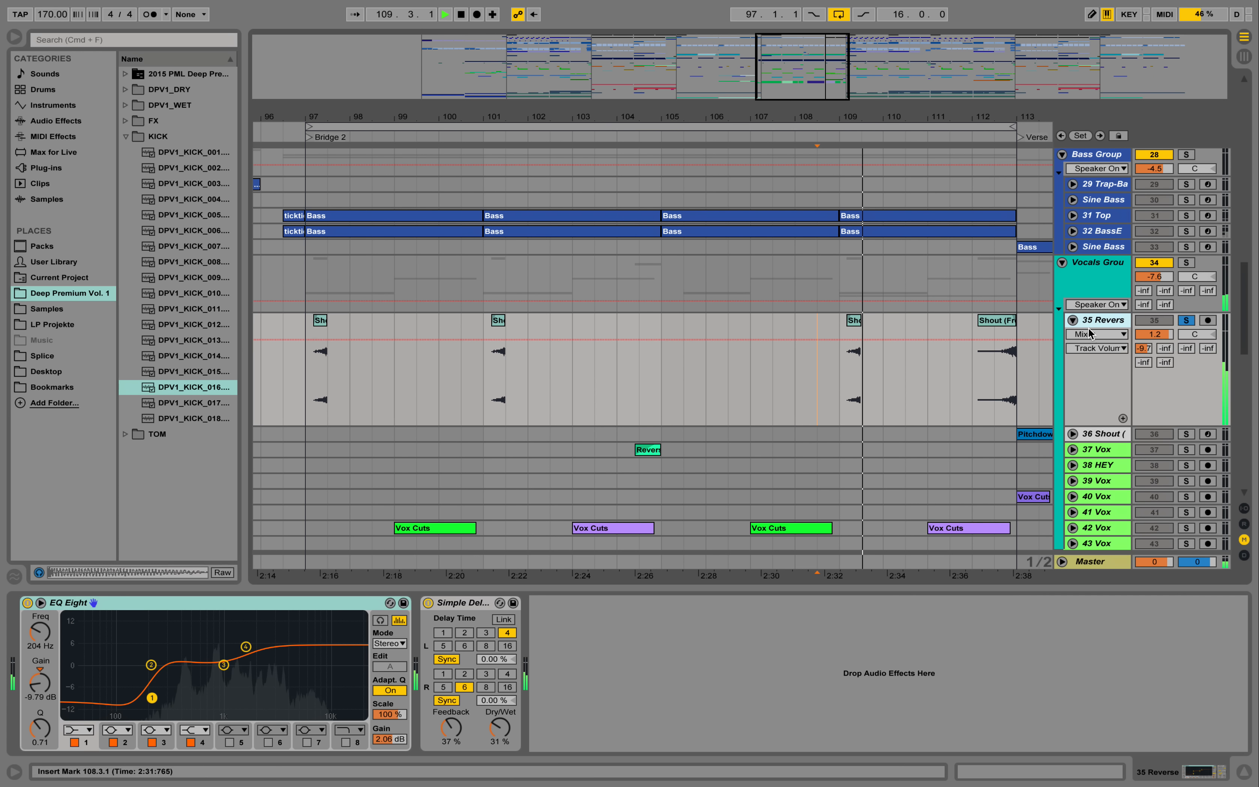
pyautogui.click(1186, 321)
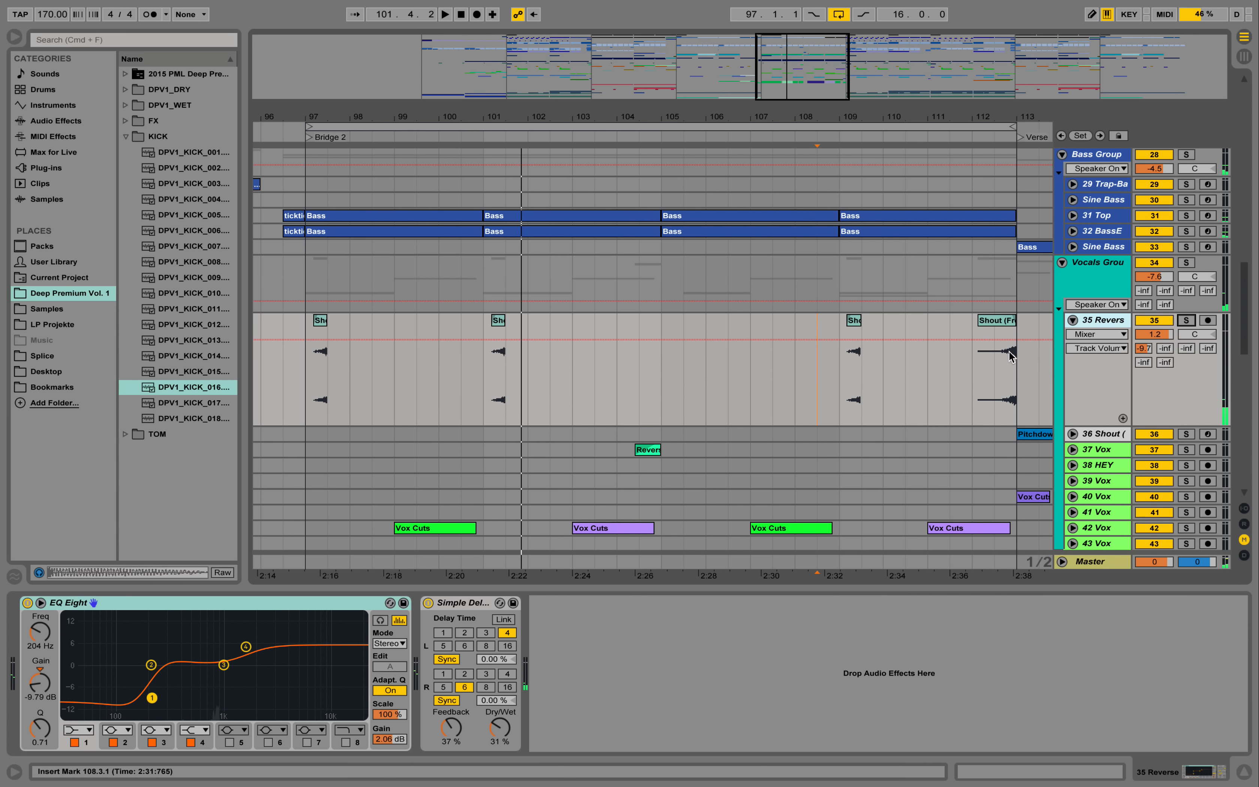
# - Unfold vocal tracks 42 and 47 to show the waveforms of their Vox Cuts clips
pyautogui.scroll(-8, 1010, 355)
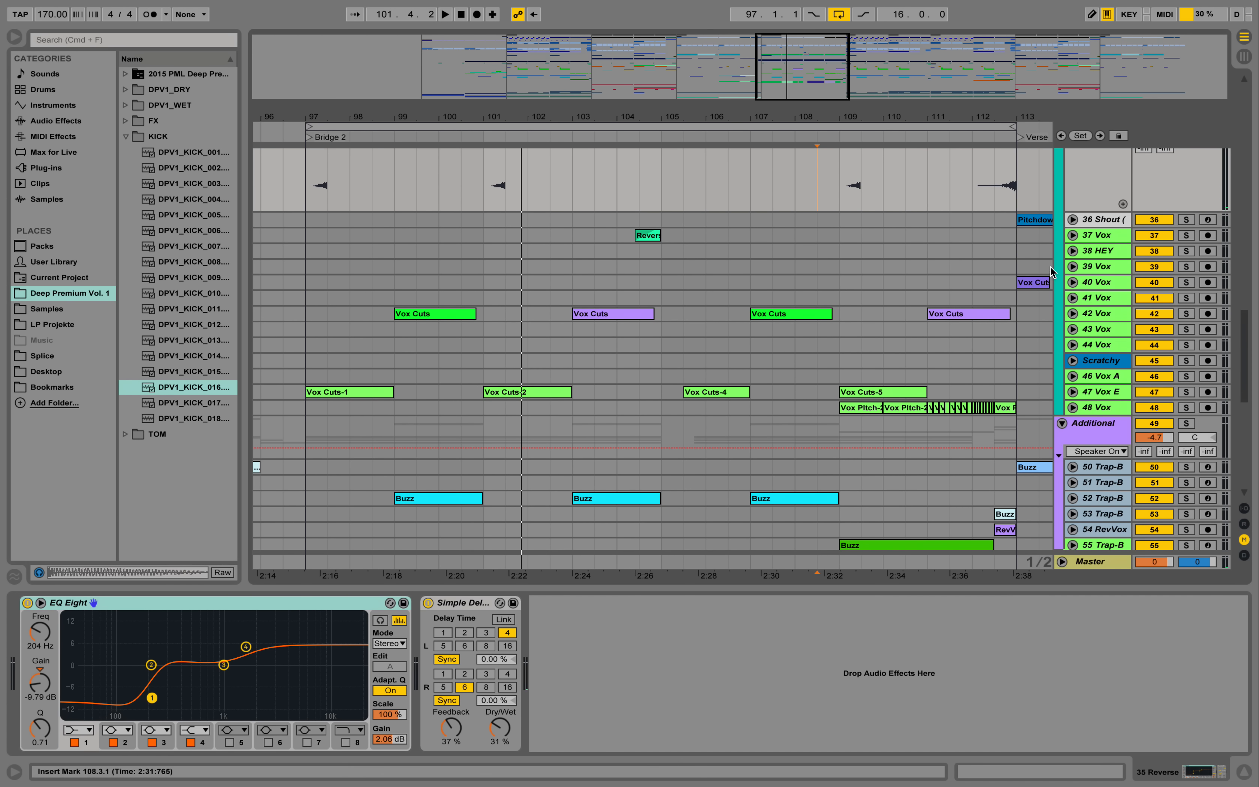
pyautogui.click(1073, 314)
pyautogui.click(1072, 461)
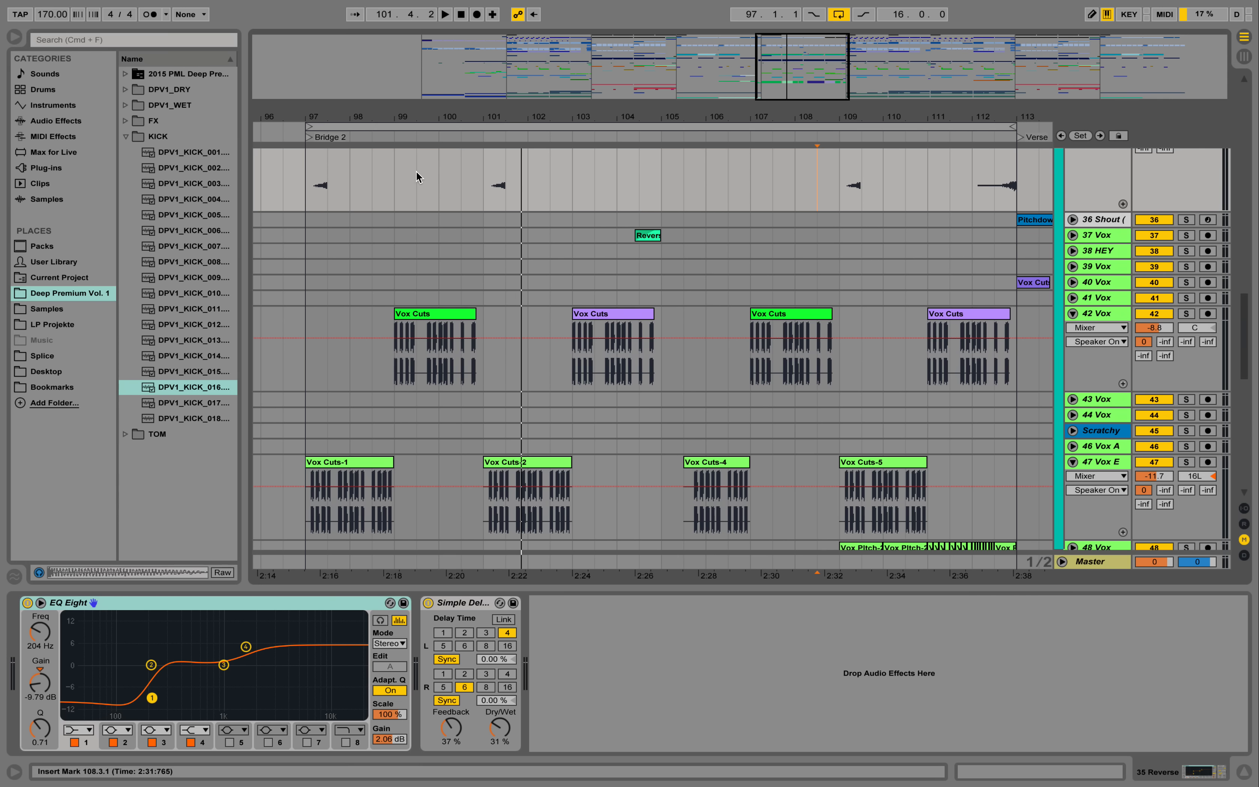
# - Solo vocal track 42 and play its first Vox Cuts clip from bar 99
pyautogui.moveTo(404, 116); pyautogui.dragTo(584, 132)
pyautogui.click(507, 377)
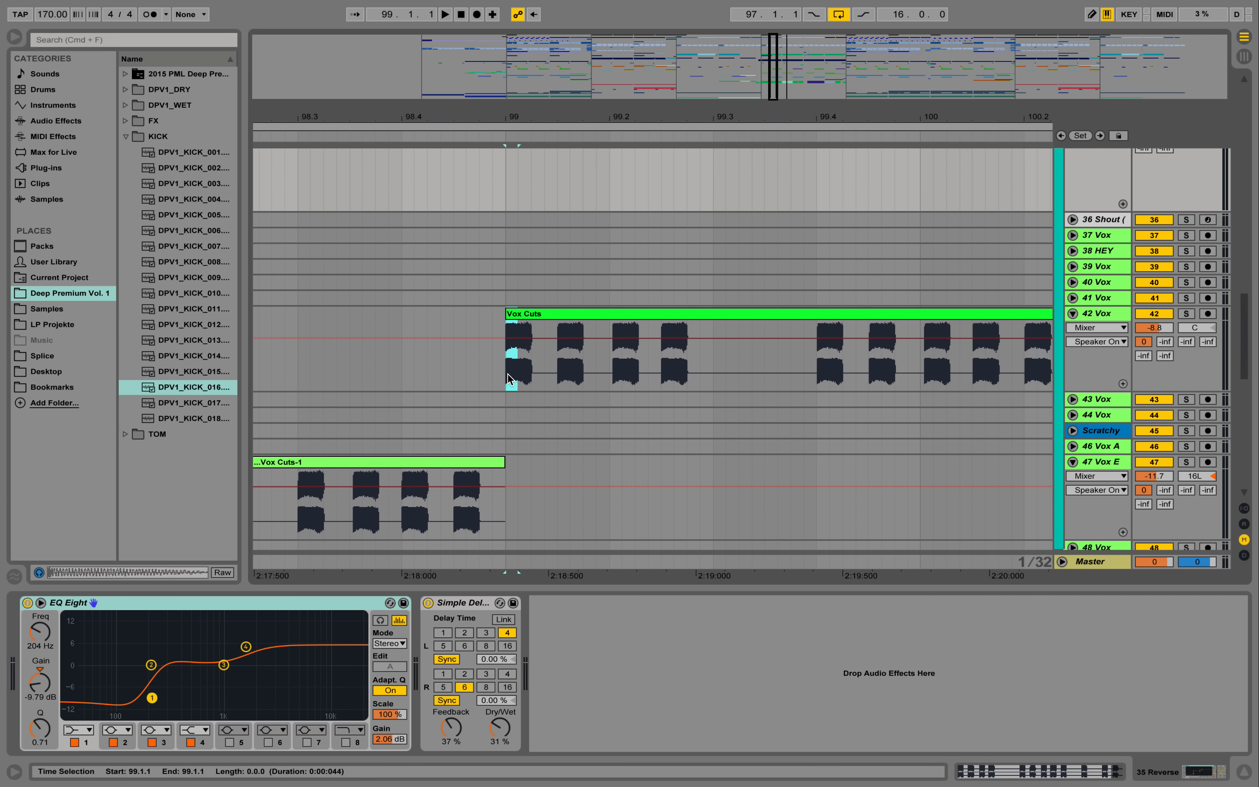
pyautogui.click(1187, 314)
pyautogui.press('space')
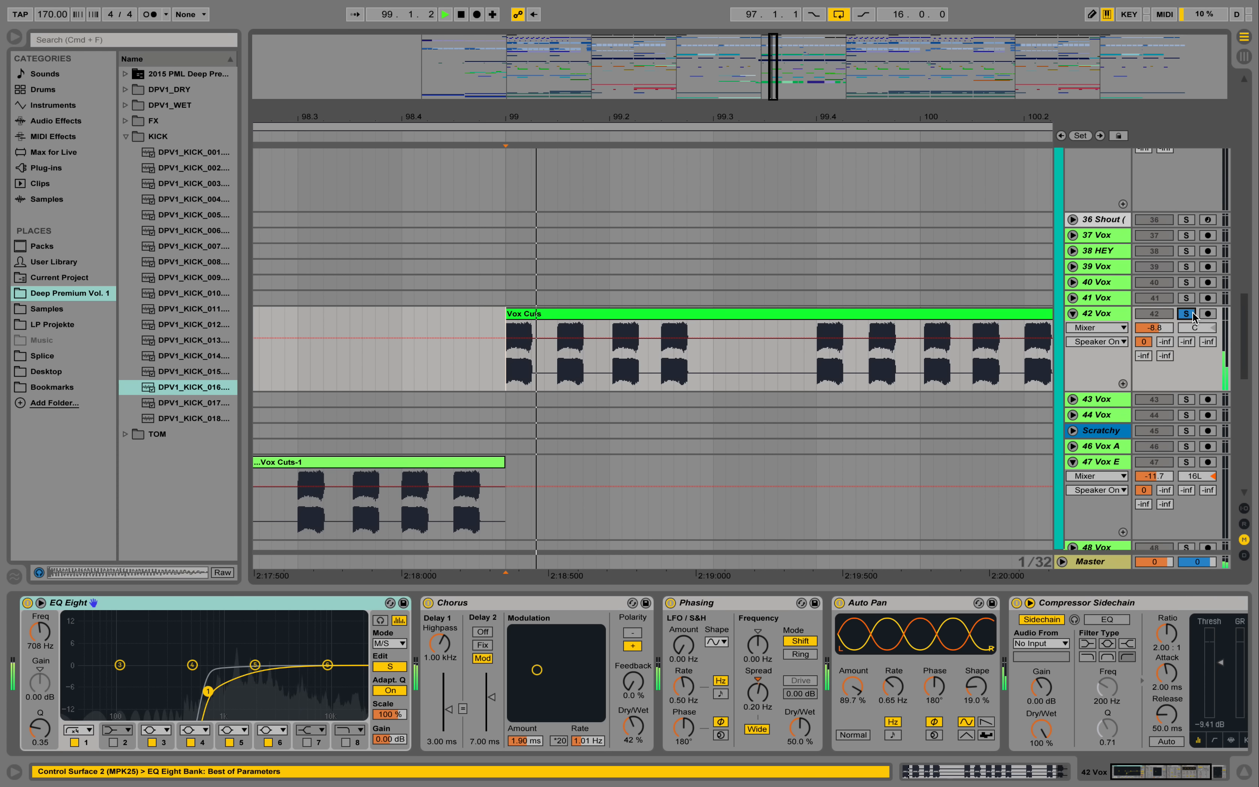
pyautogui.press('space')
# - Select the first four vocal cuts on track 42 from 99.1.1 to 99.3.1 and view the clip commands such as Consolidate
pyautogui.moveTo(557, 118)
pyautogui.mouseDown()
pyautogui.moveTo(556, 104)
pyautogui.moveTo(557, 150)
pyautogui.moveTo(557, 119)
pyautogui.mouseUp()
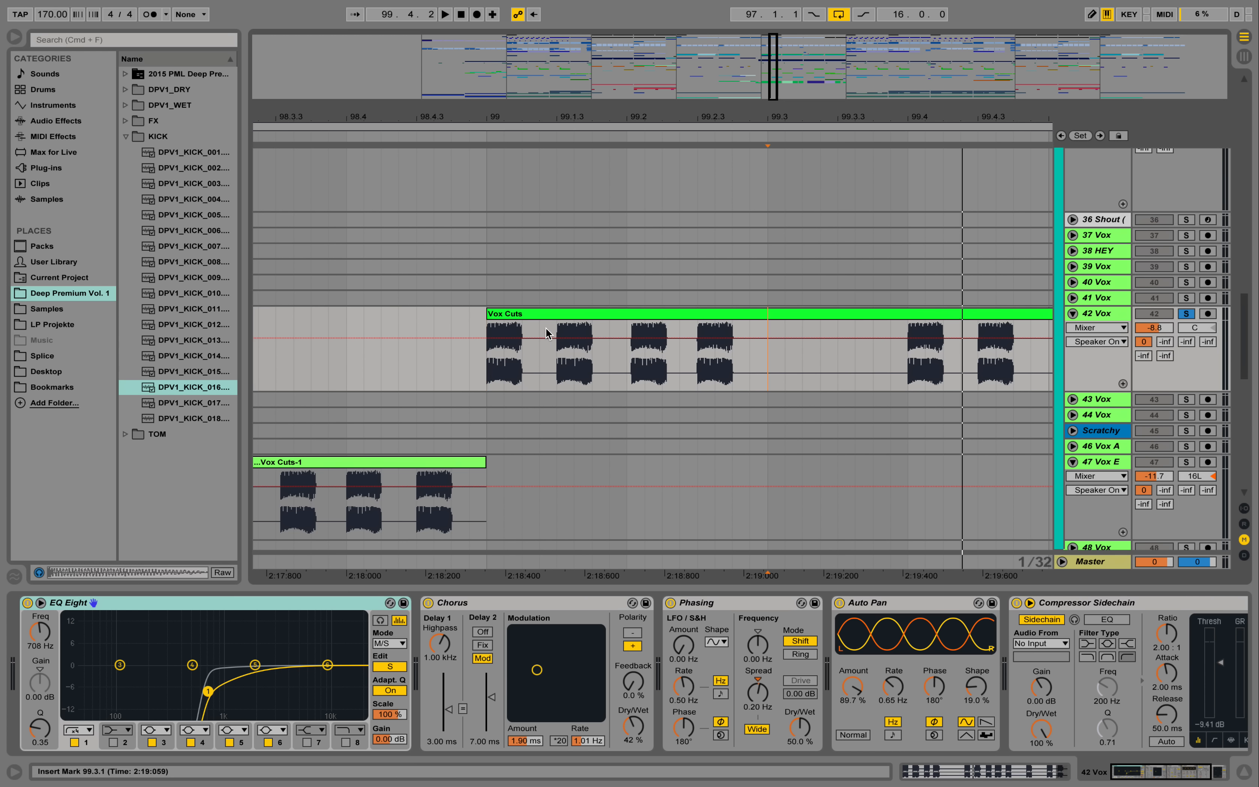
pyautogui.moveTo(547, 334); pyautogui.dragTo(479, 335)
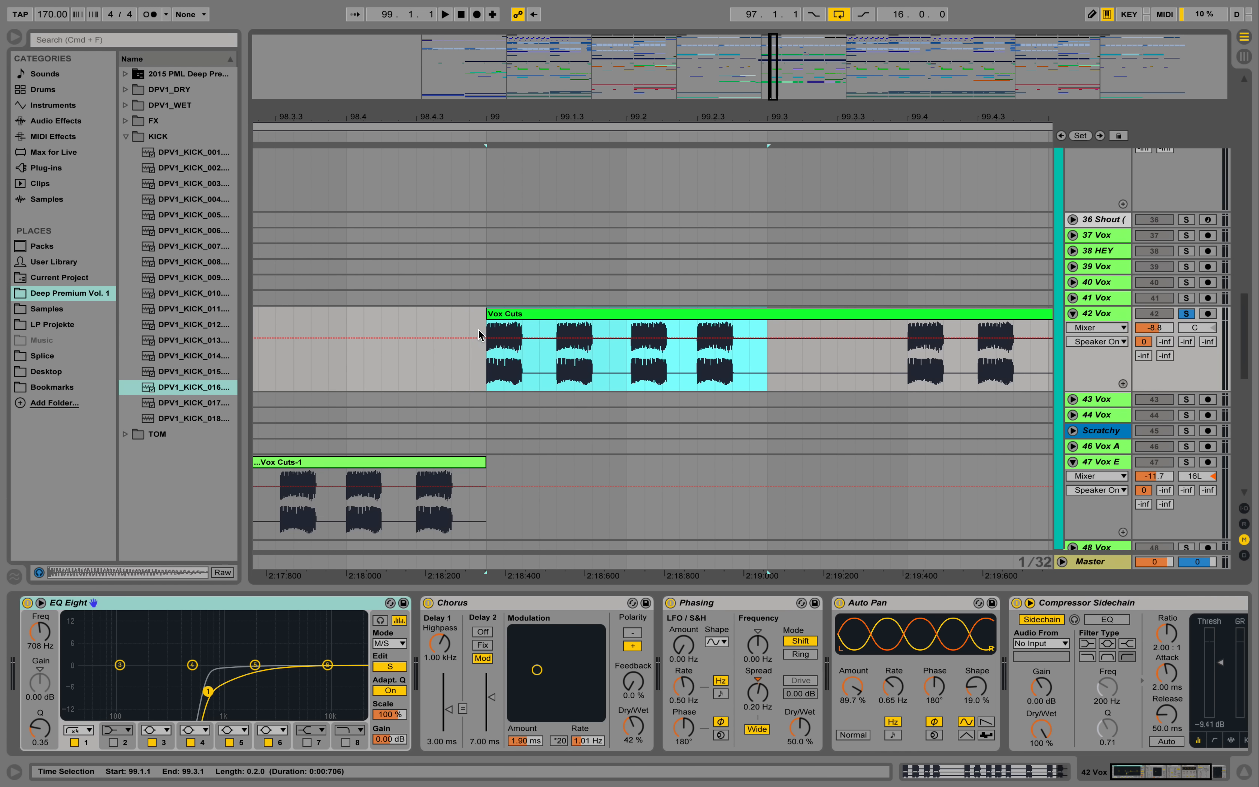
pyautogui.rightClick(548, 316)
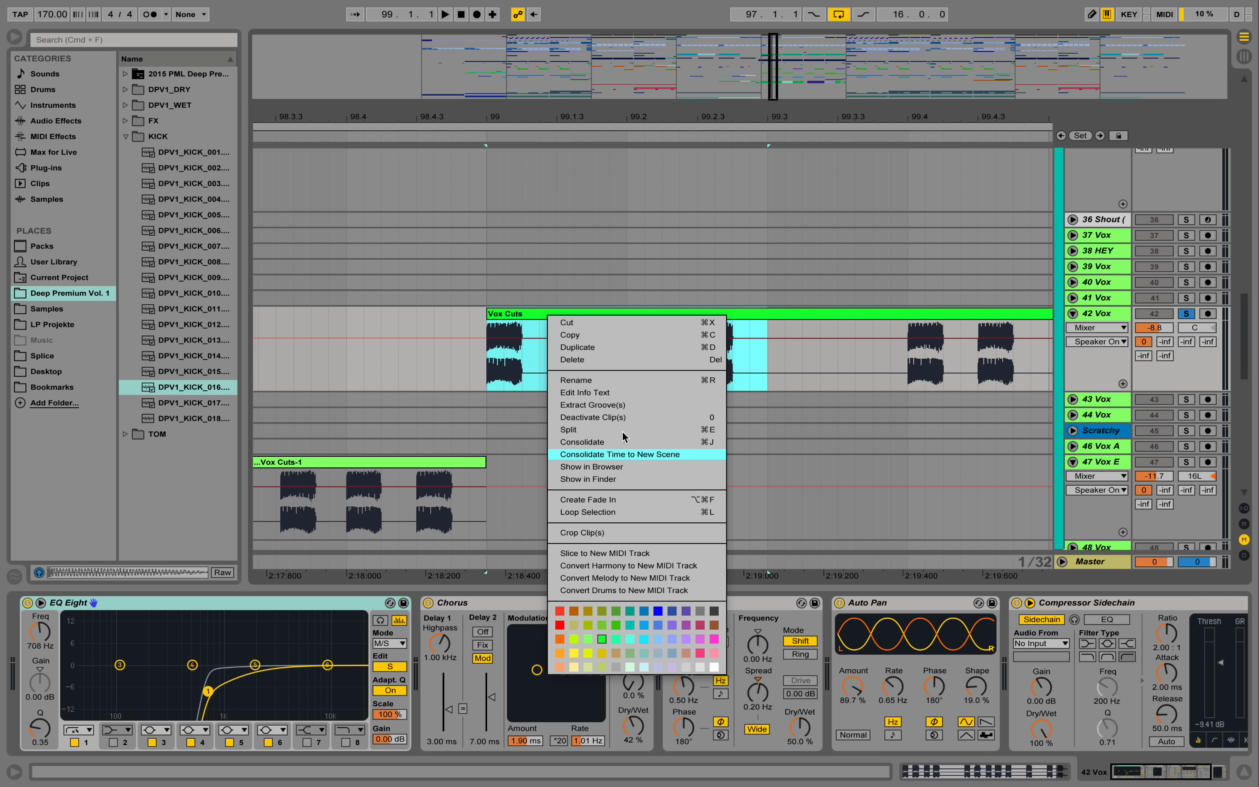
pyautogui.click(593, 287)
# - Play the whole green Vox Cuts clip of track 42 again from its start at bar 99
pyautogui.moveTo(613, 112); pyautogui.dragTo(580, 62)
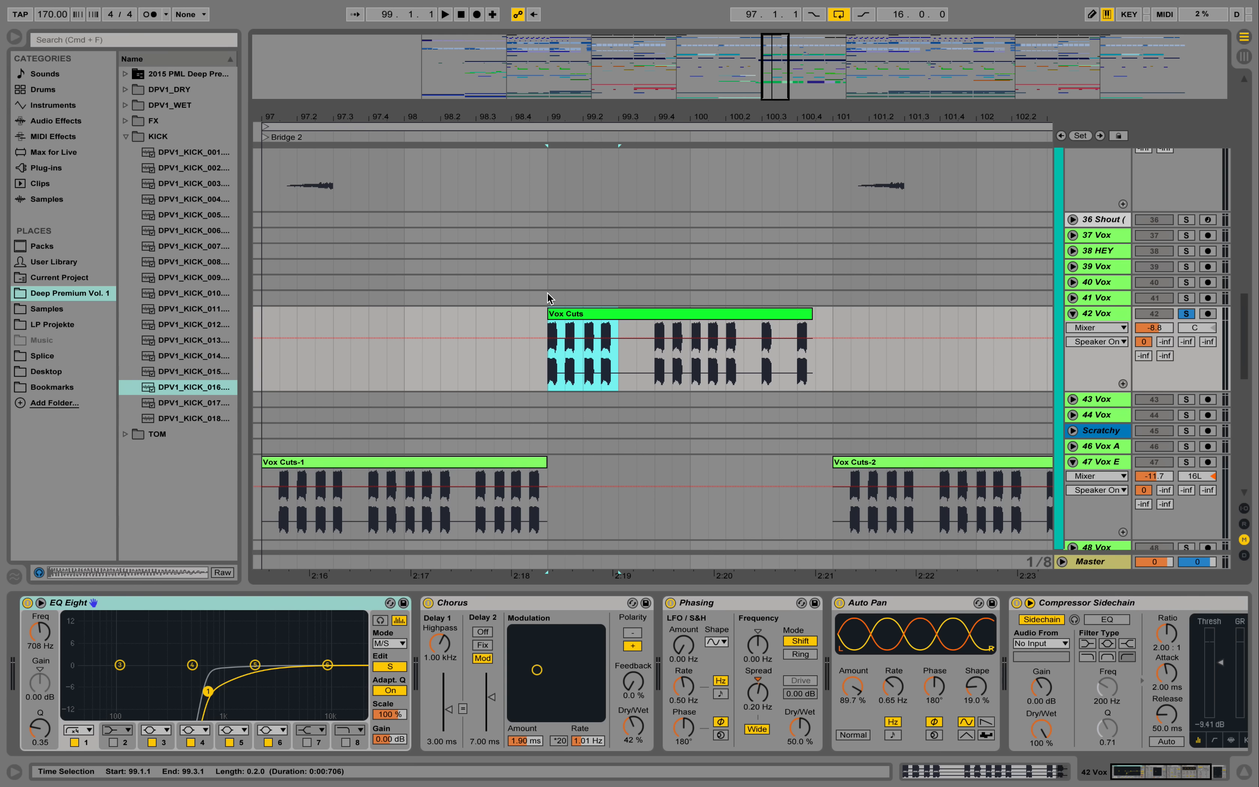
pyautogui.click(545, 367)
pyautogui.press('space')
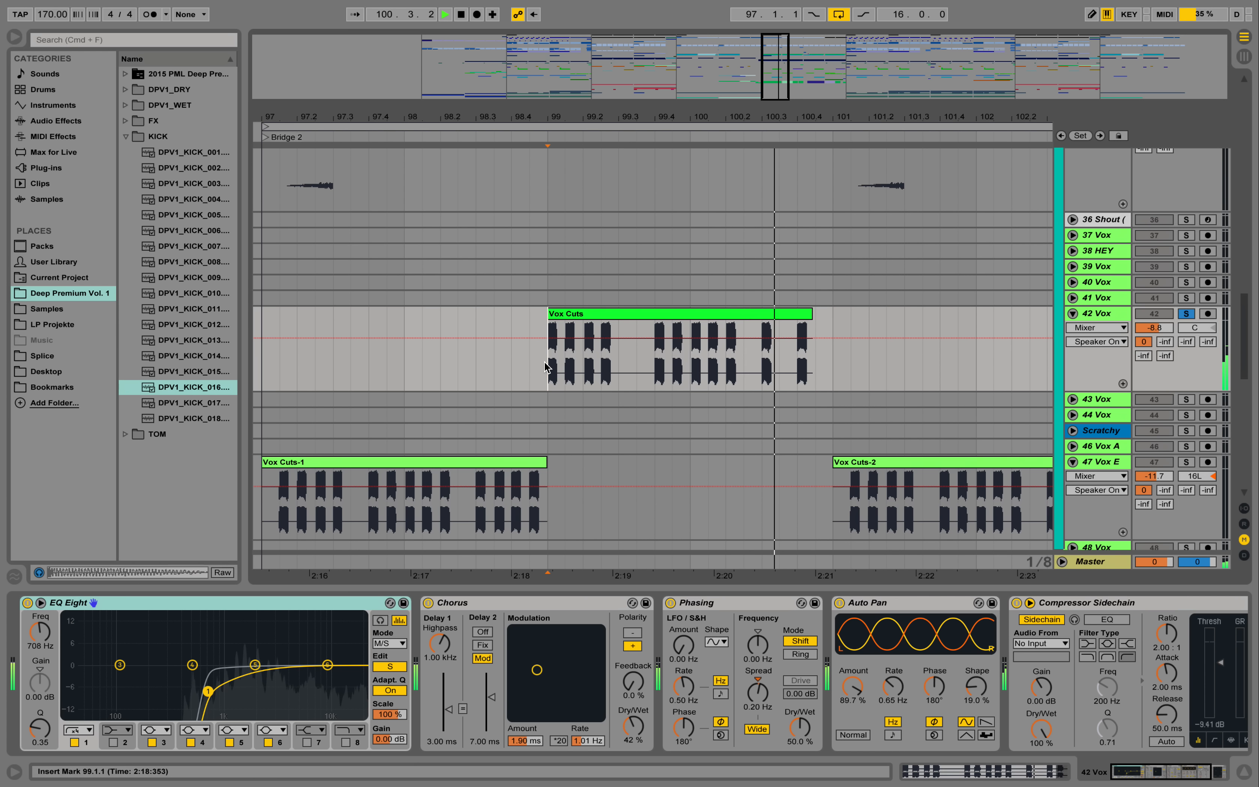
pyautogui.press('space')
# - Solo vocal track 47 and play its Vox Cuts-1 clip from bar 97
pyautogui.moveTo(683, 116); pyautogui.dragTo(684, 94)
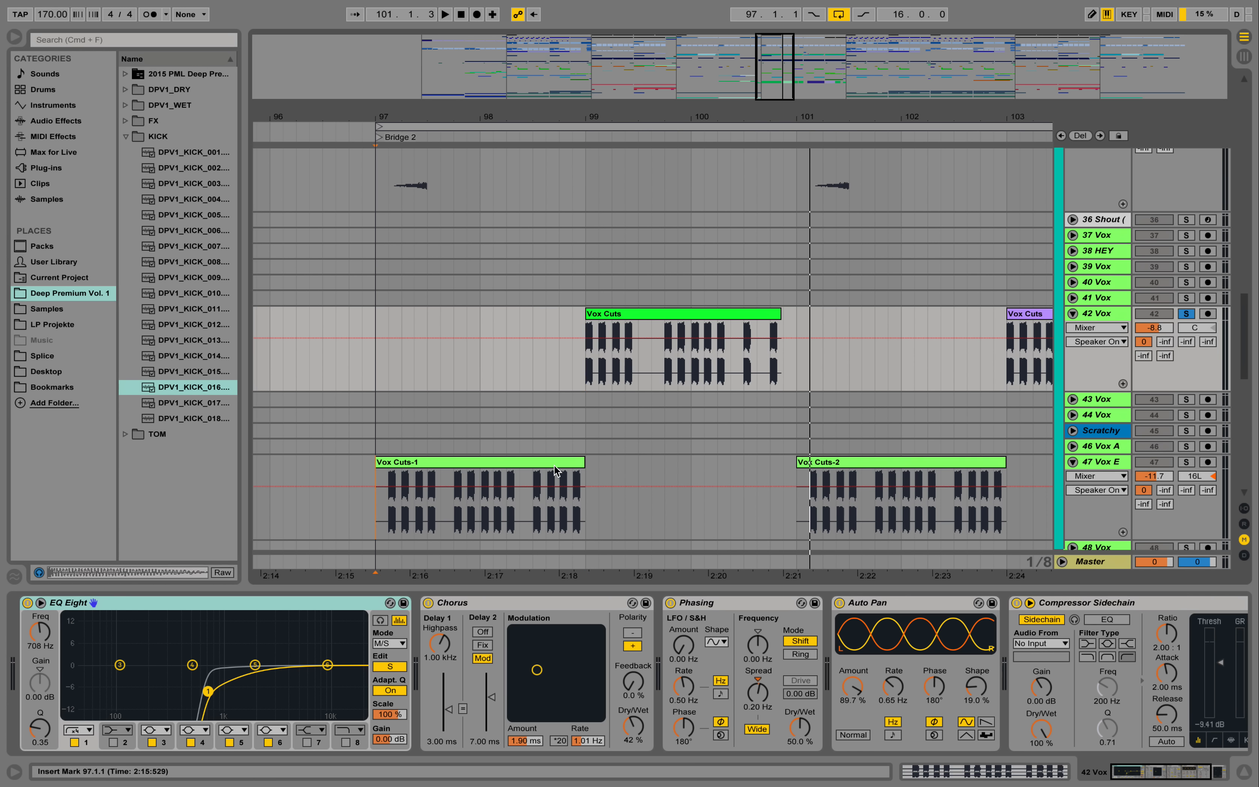
pyautogui.click(556, 470)
pyautogui.click(1186, 462)
pyautogui.press('space')
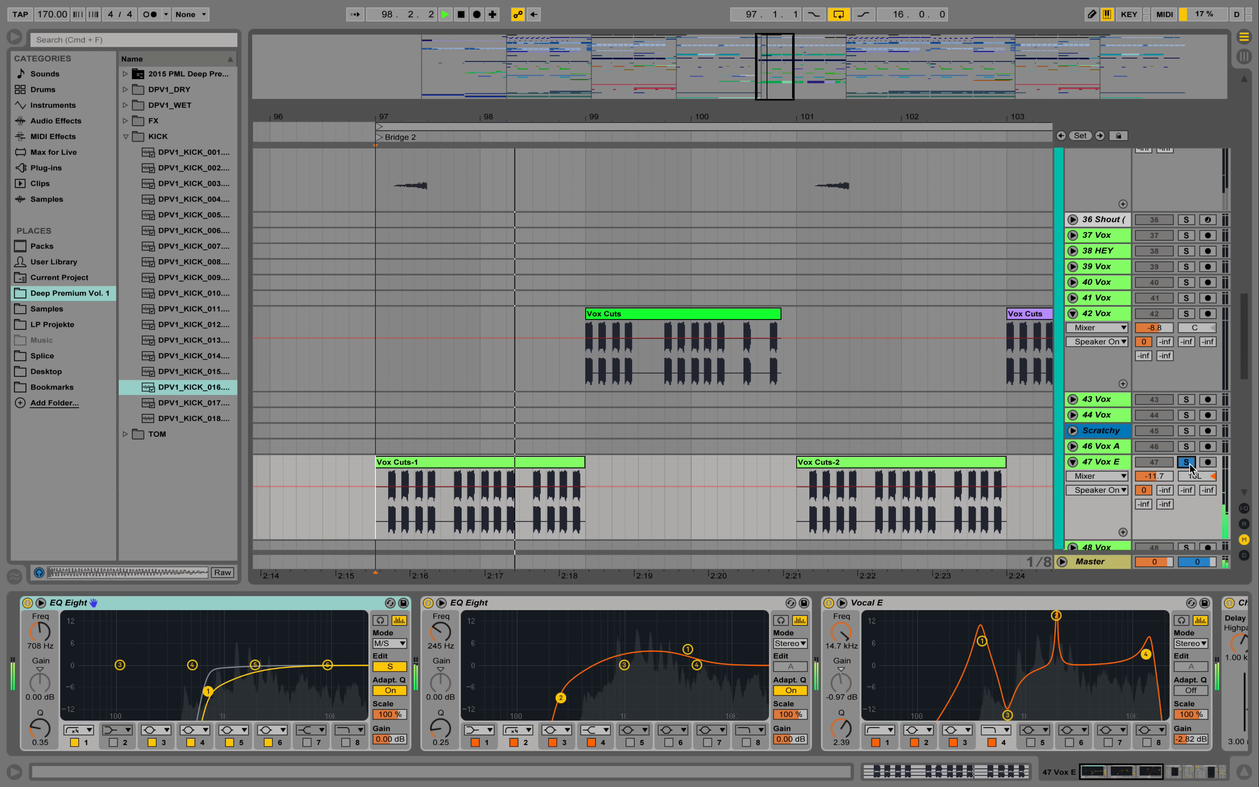
pyautogui.press('space')
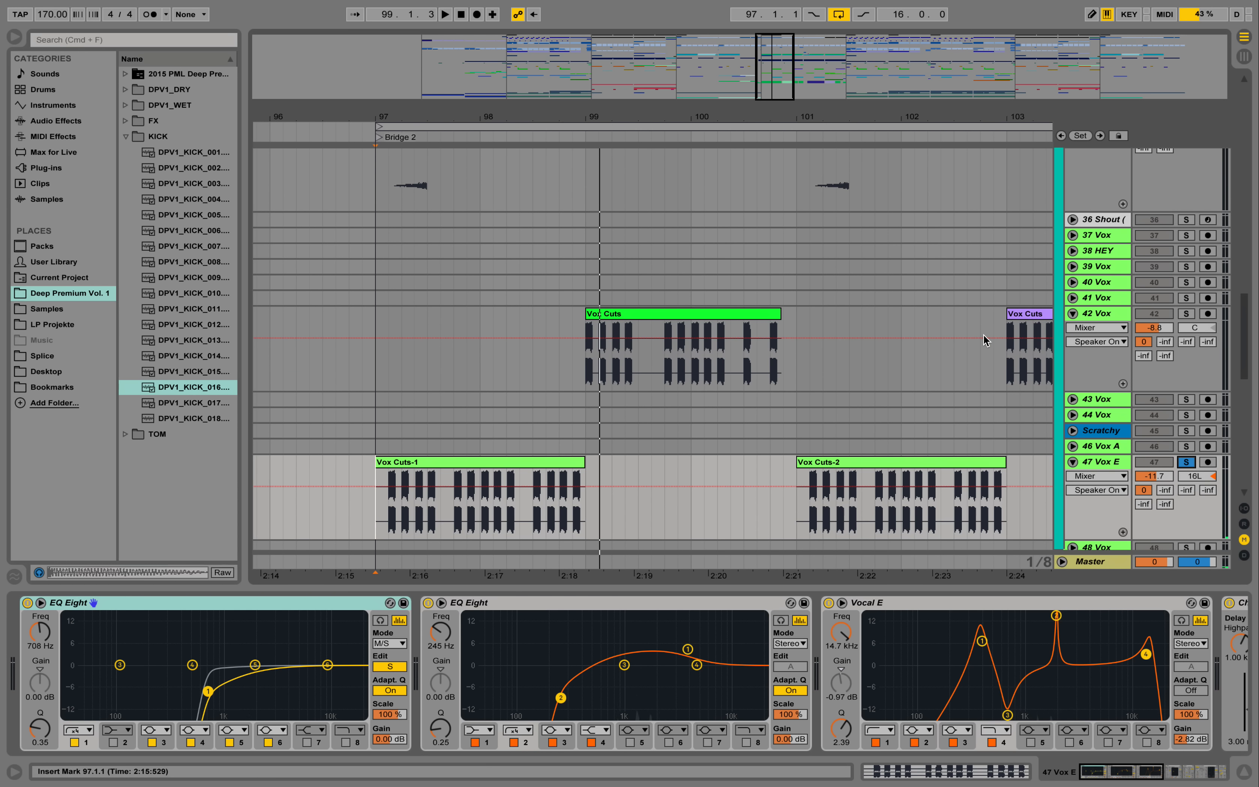
# - View track 47's effect chain and select the Vocal E preset among EQ Eight's Formant presets in the widened browser
pyautogui.scroll(-2, 1017, 343)
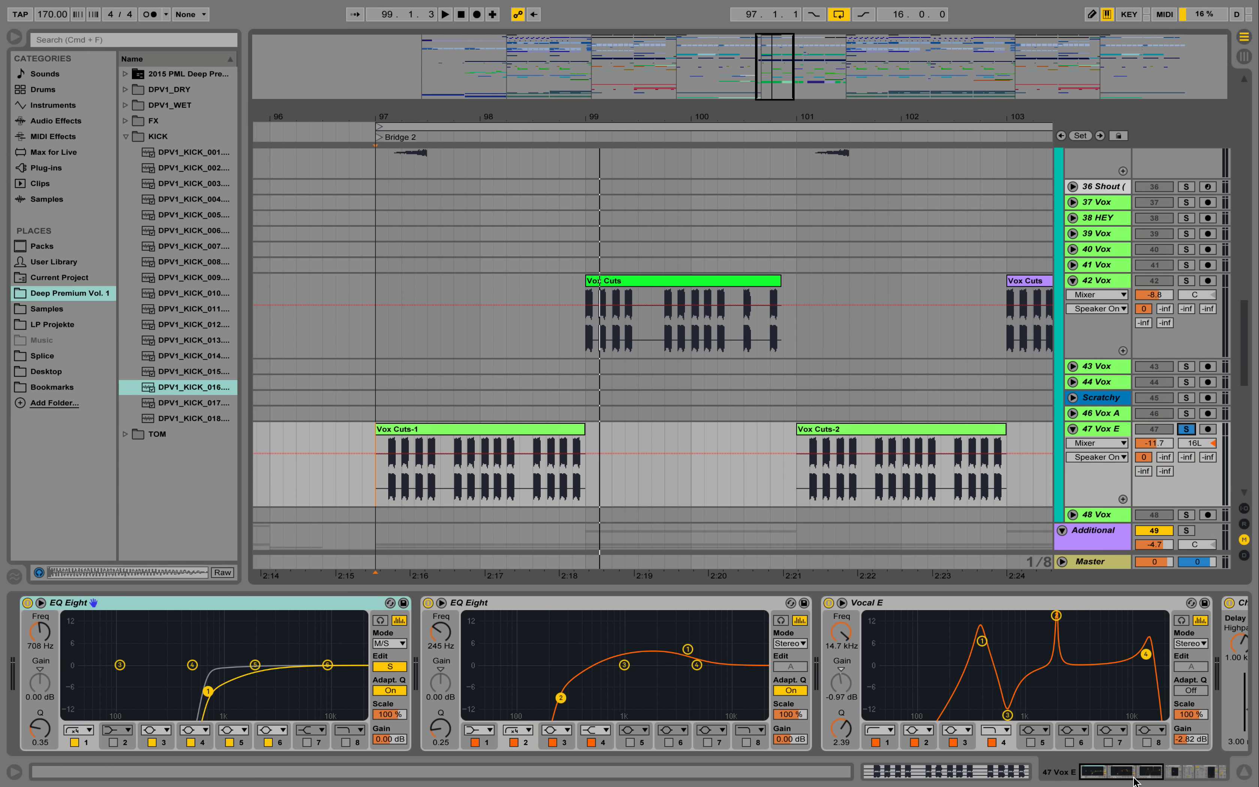
pyautogui.moveTo(1138, 779); pyautogui.dragTo(1166, 779)
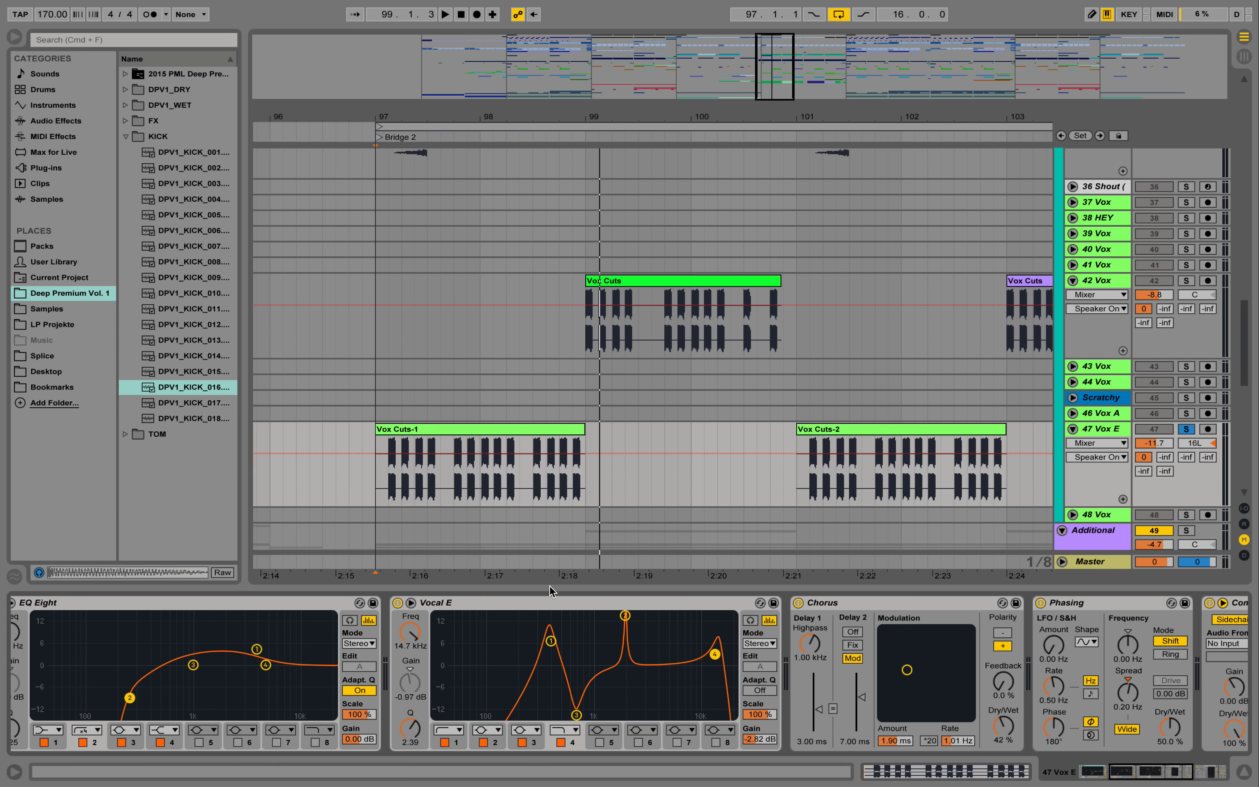
pyautogui.click(39, 123)
pyautogui.click(126, 232)
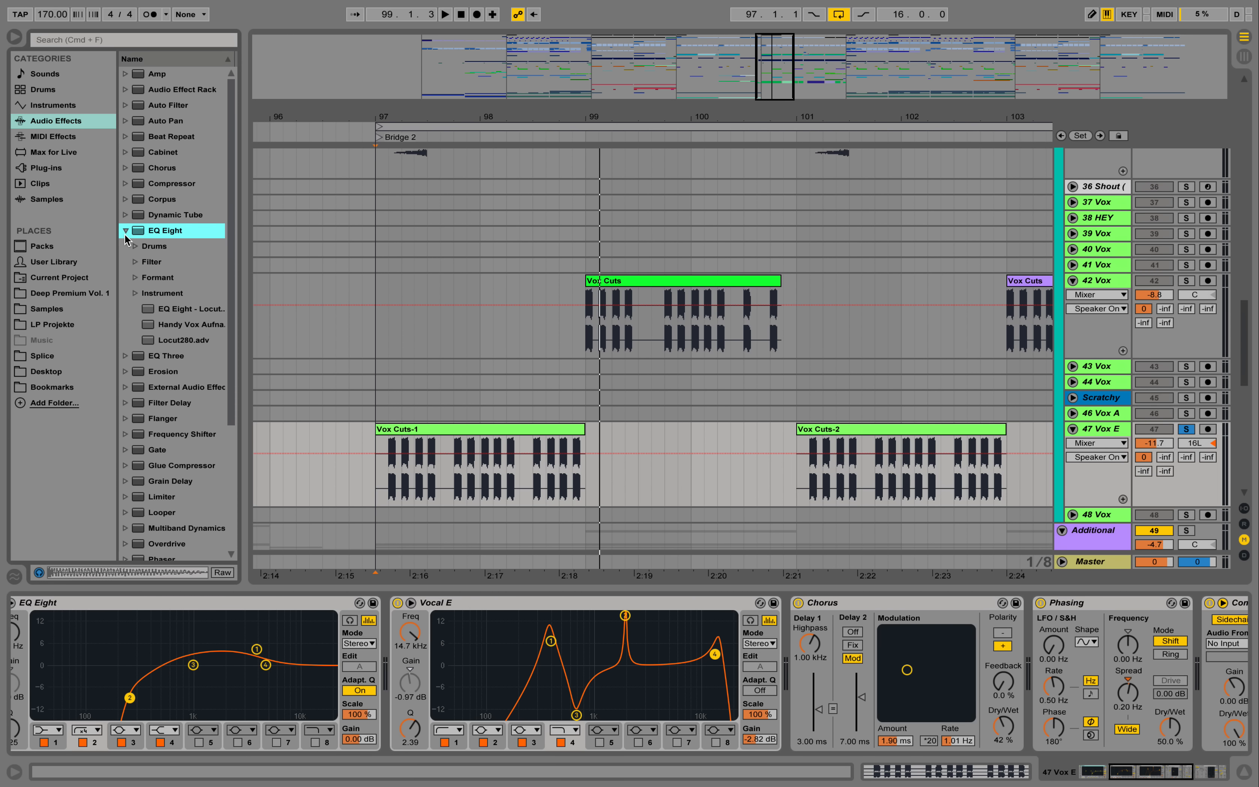
pyautogui.click(135, 277)
pyautogui.moveTo(245, 312); pyautogui.dragTo(285, 312)
pyautogui.click(189, 371)
# - Move band 4 of track 47's Vocal E EQ to 13.2 kHz with a Q of 2.84
pyautogui.click(528, 677)
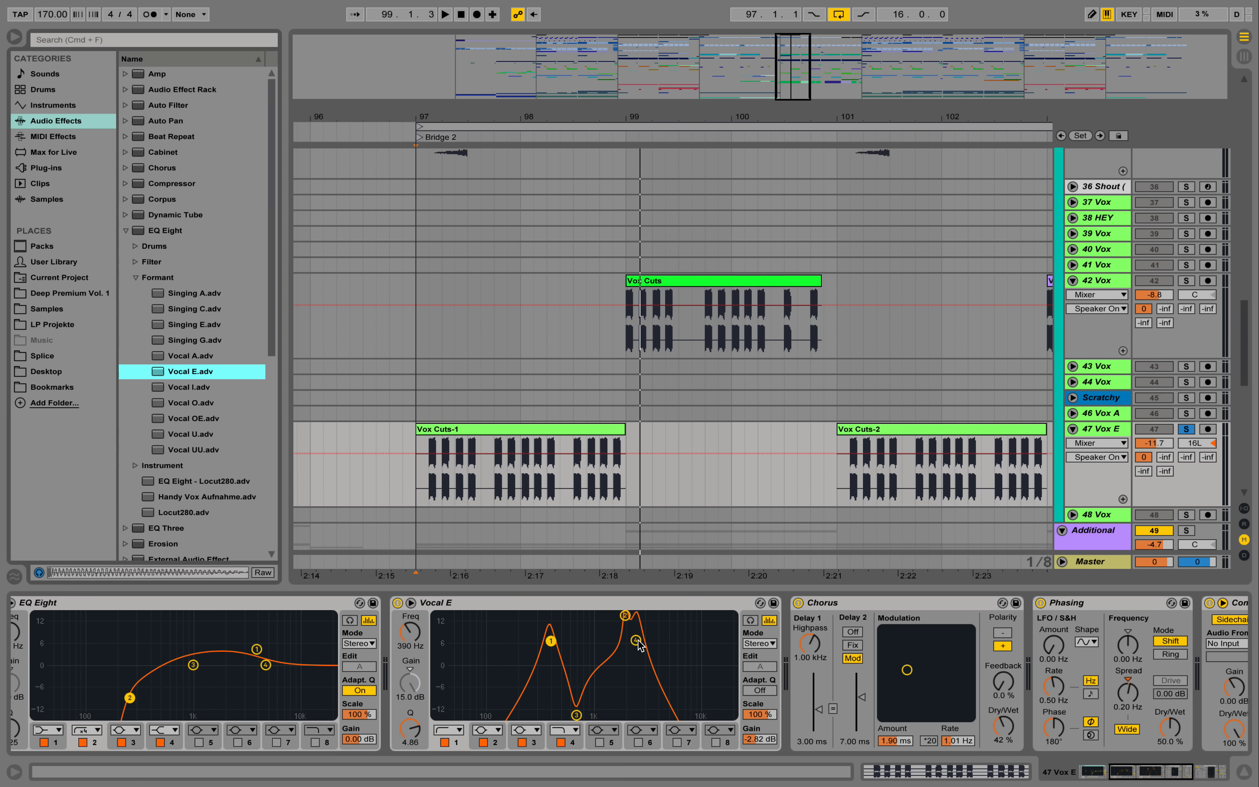
pyautogui.click(637, 640)
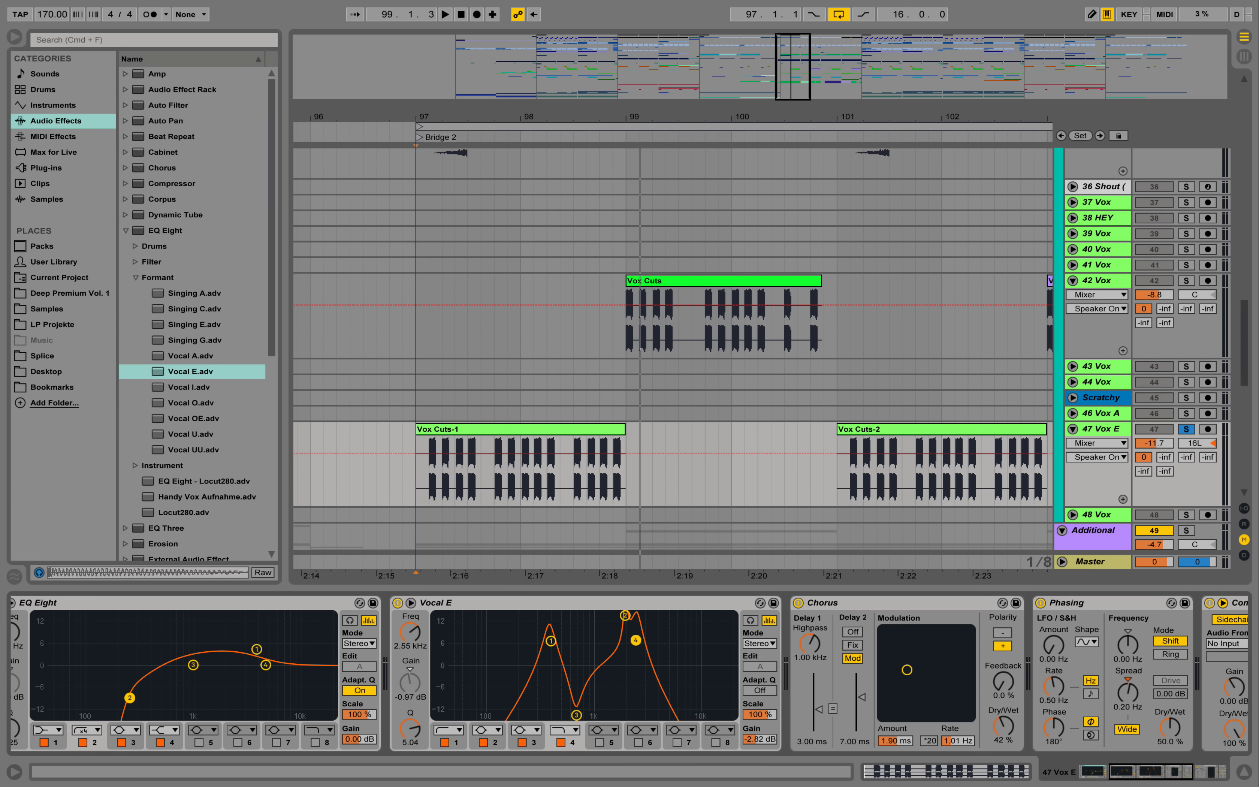
pyautogui.moveTo(636, 640); pyautogui.dragTo(710, 650)
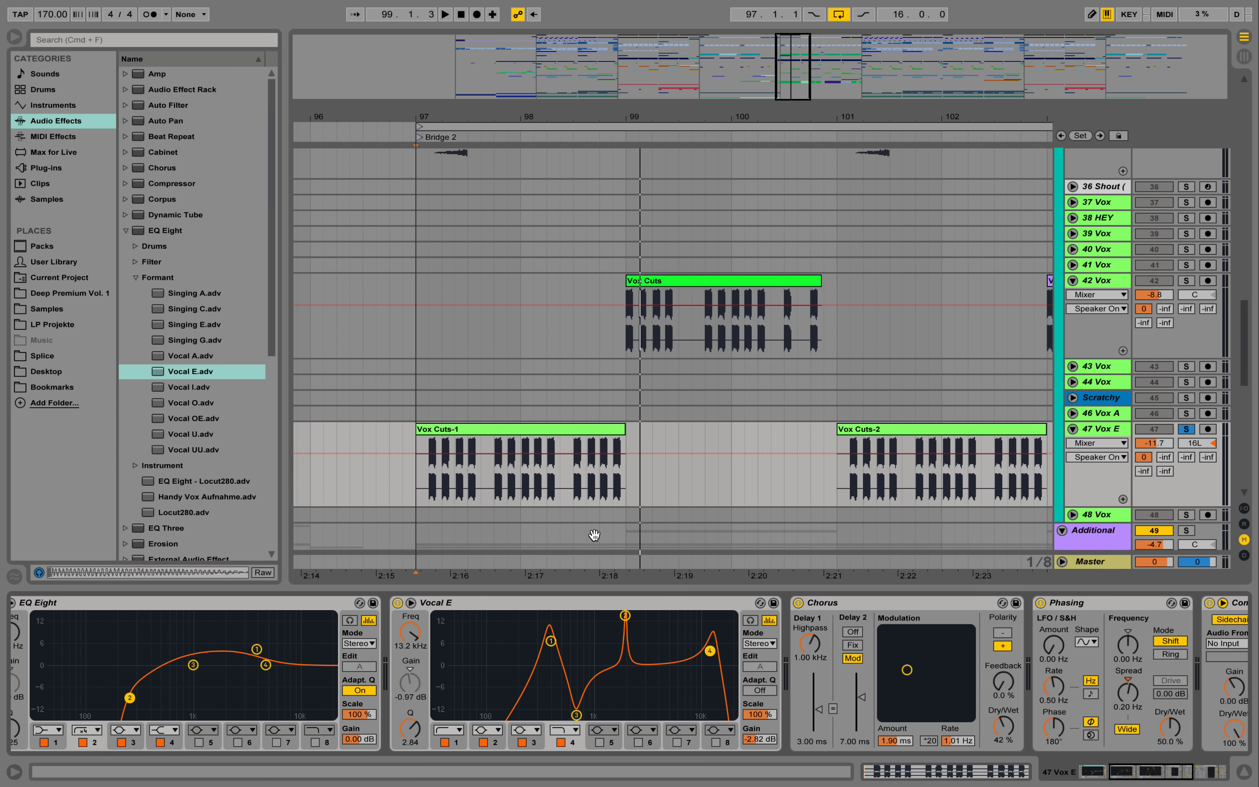
# - Play Vox Cuts-1 from bar 97 with the Vocal E EQ on and bypassed, re-enable it and view the chain through Simple Delay
pyautogui.press('space')
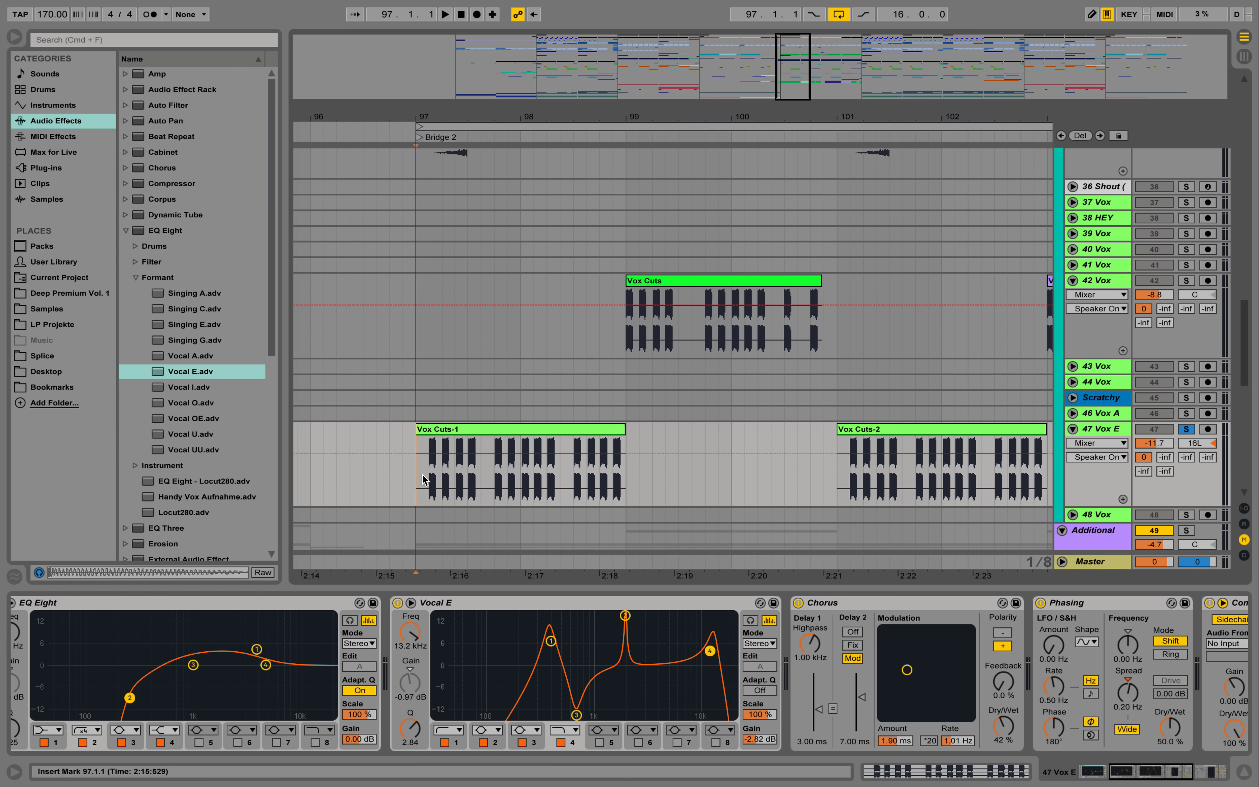
pyautogui.press('space')
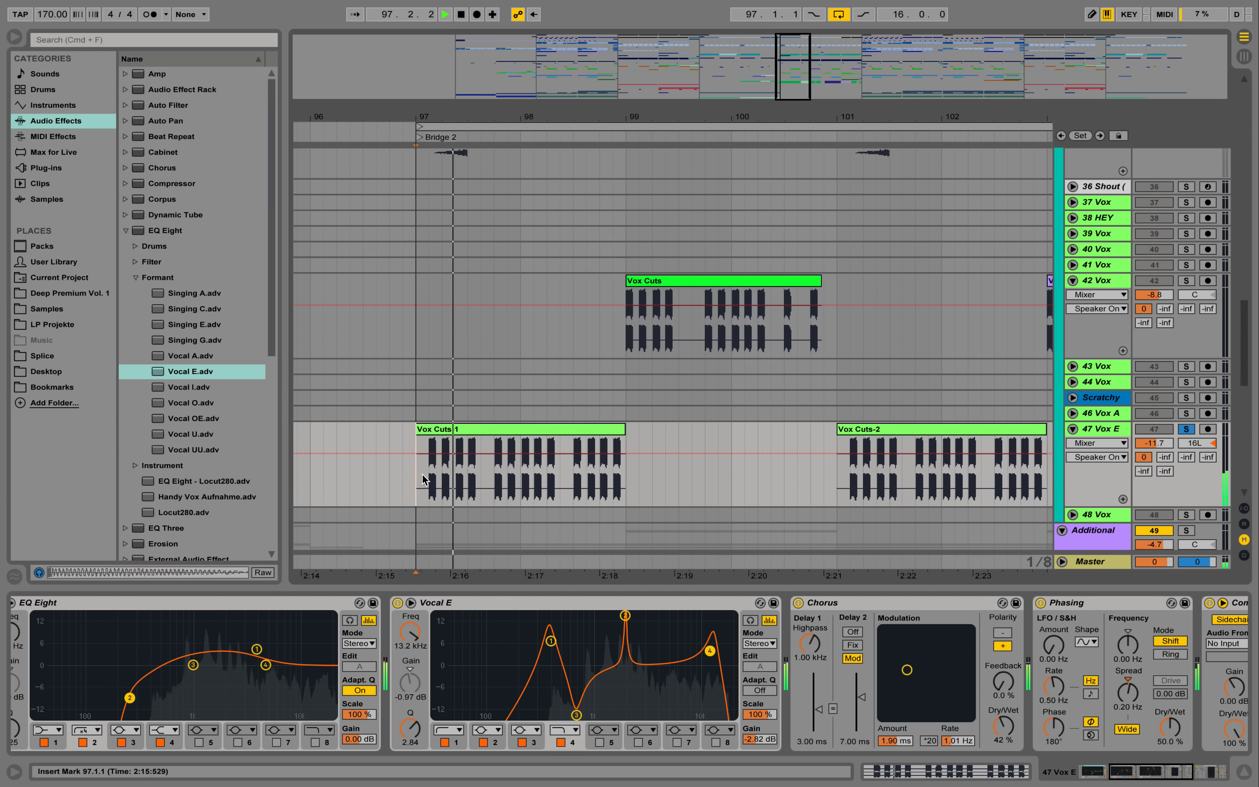
pyautogui.click(399, 603)
pyautogui.press('space')
pyautogui.press('space')
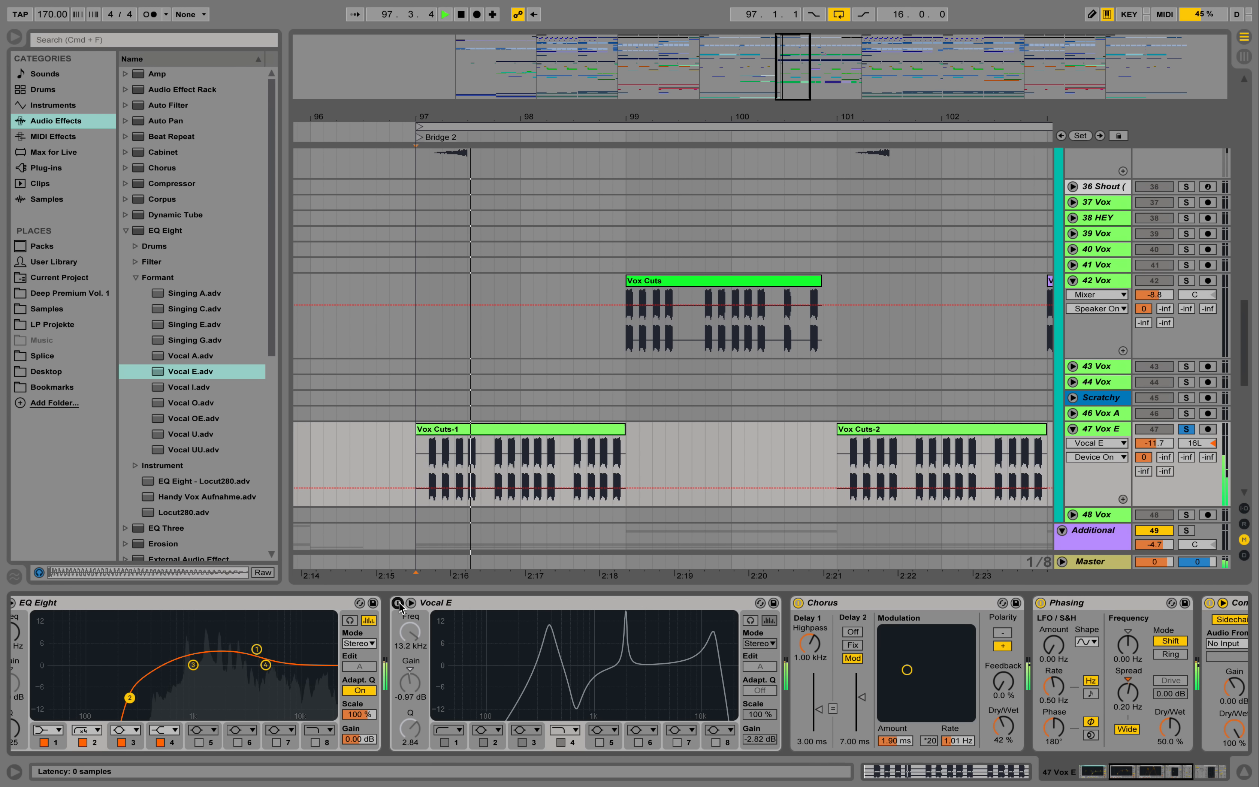
pyautogui.click(398, 603)
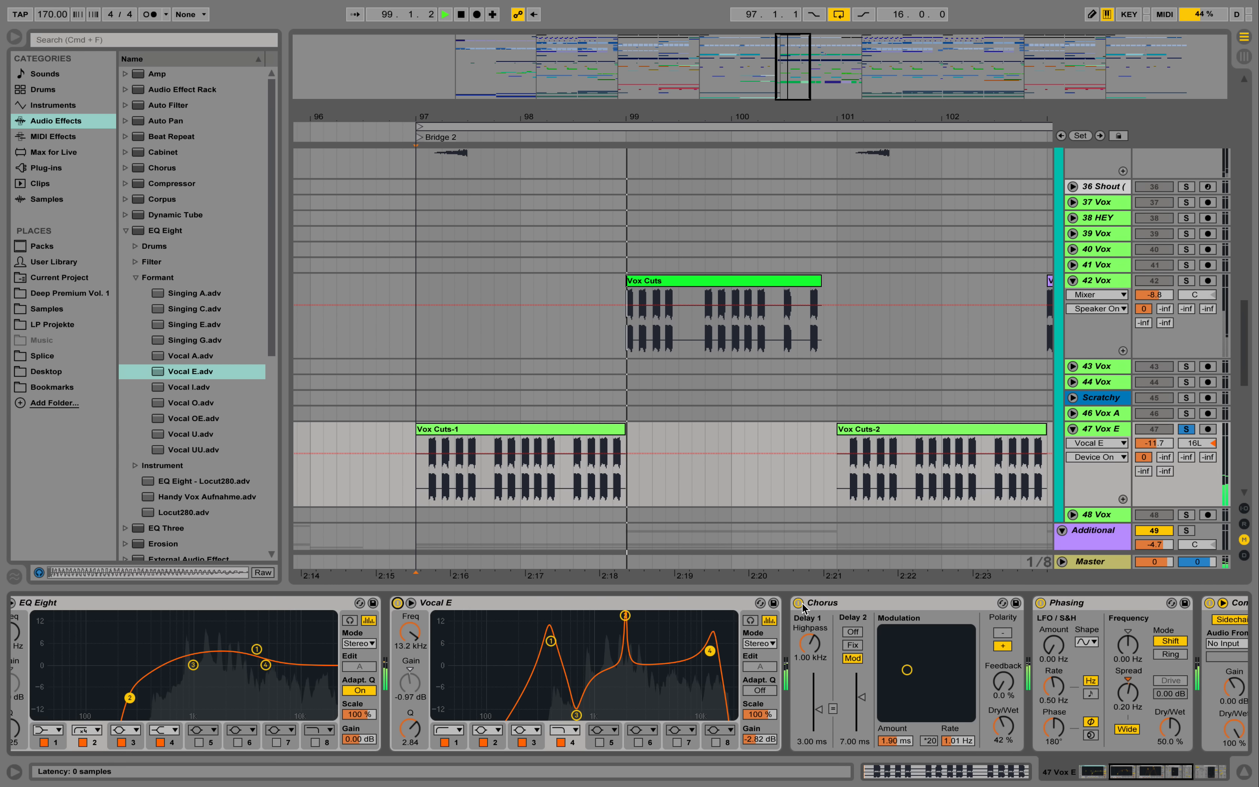
pyautogui.press('space')
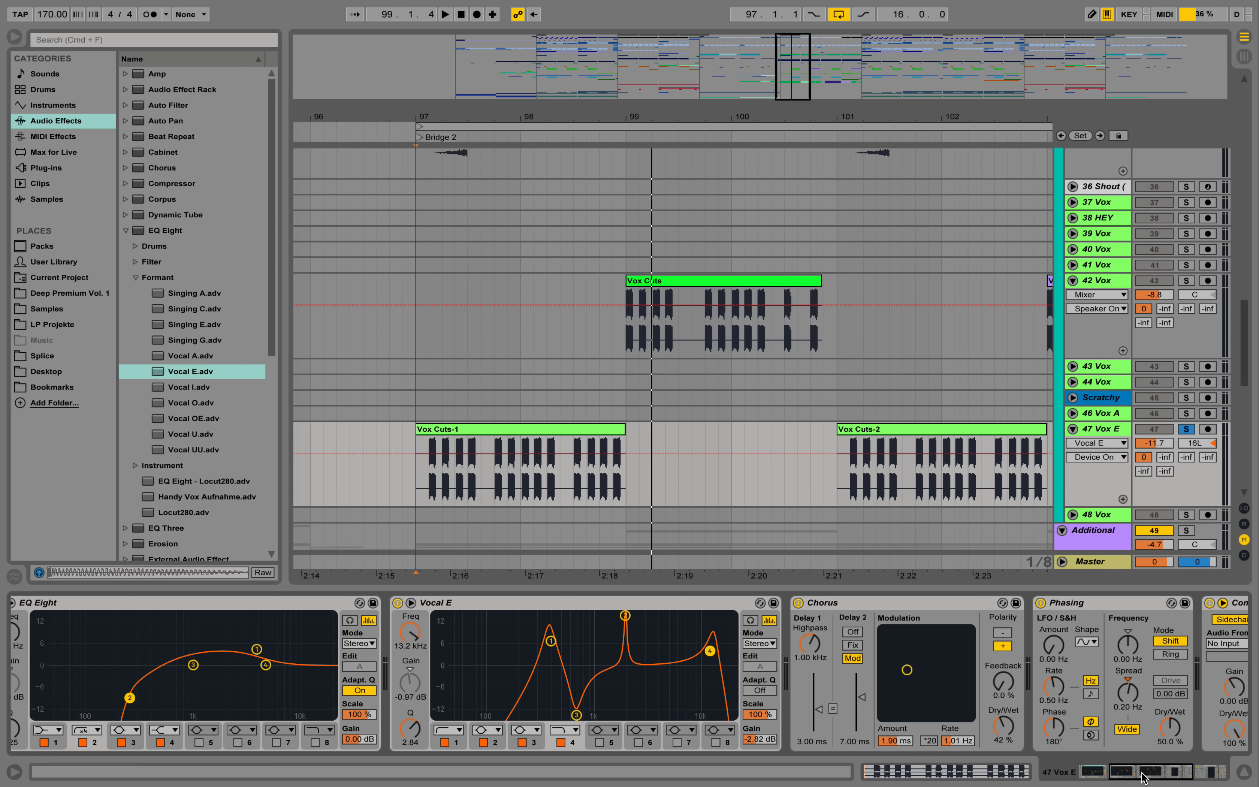
pyautogui.moveTo(1143, 777); pyautogui.dragTo(1185, 777)
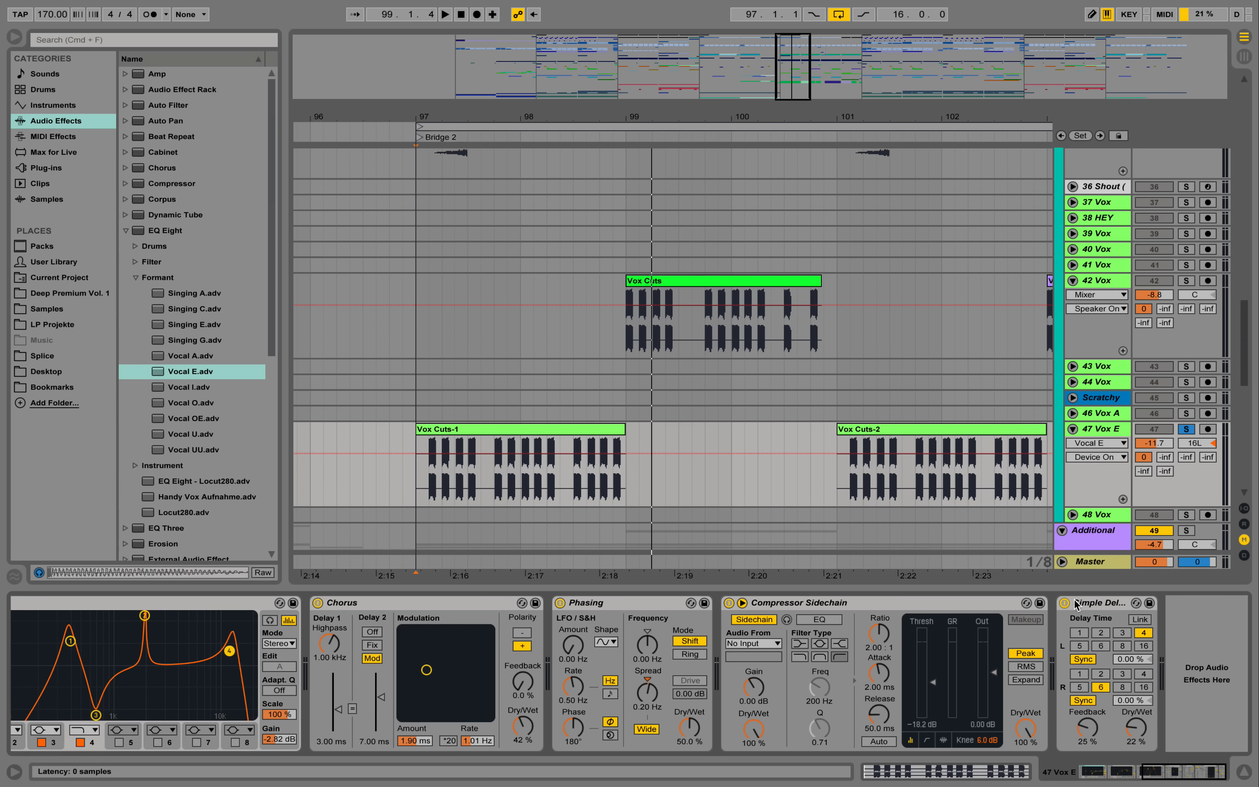
# - Unfold and solo vocal track 37, and play its reversed vocal clip from 104.3.1
pyautogui.scroll(-4, 1069, 272)
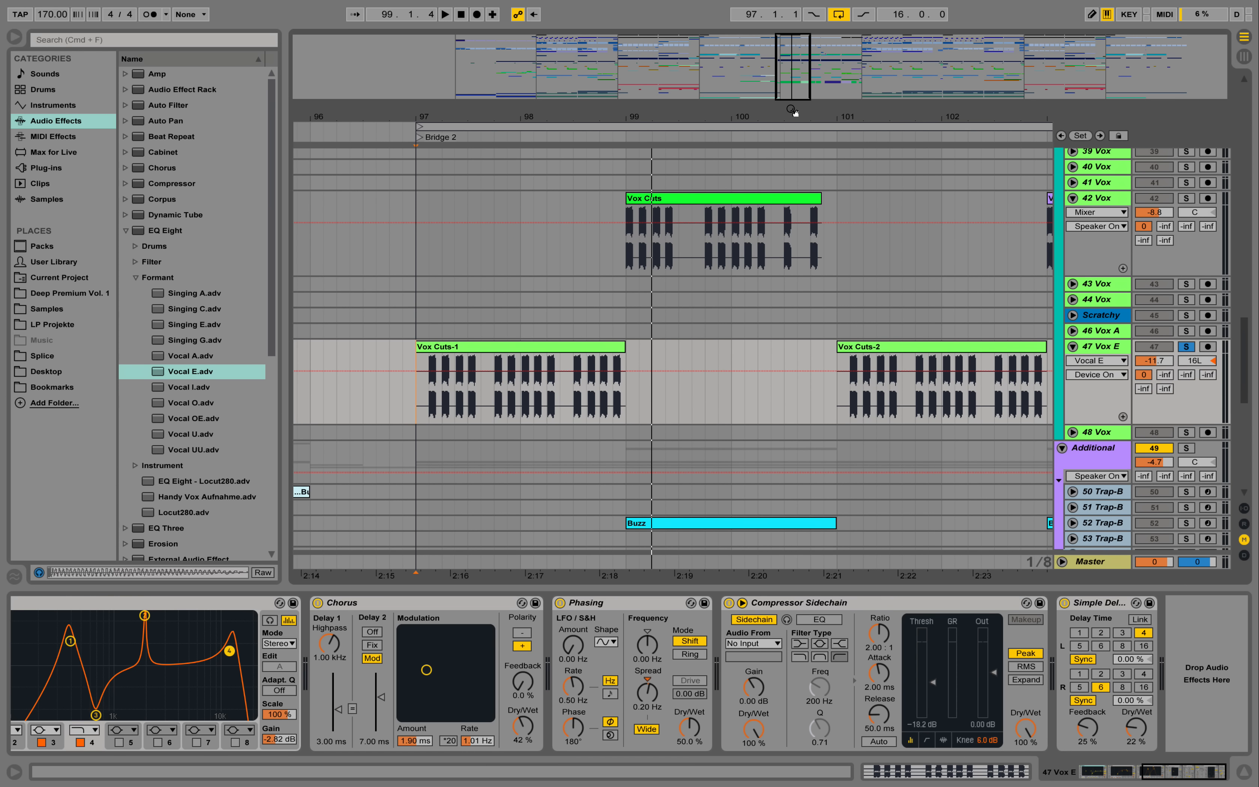
pyautogui.moveTo(792, 111); pyautogui.dragTo(629, 71)
pyautogui.scroll(4, 1093, 198)
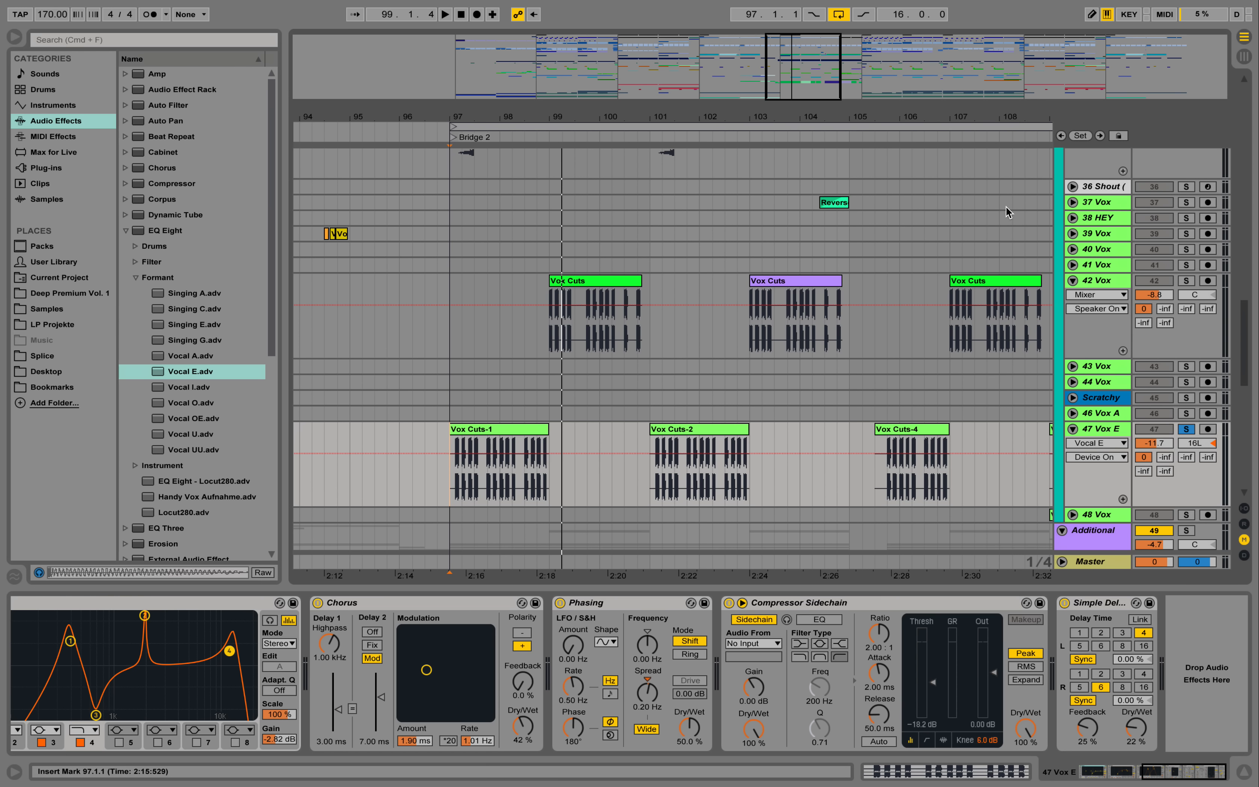
pyautogui.click(1073, 202)
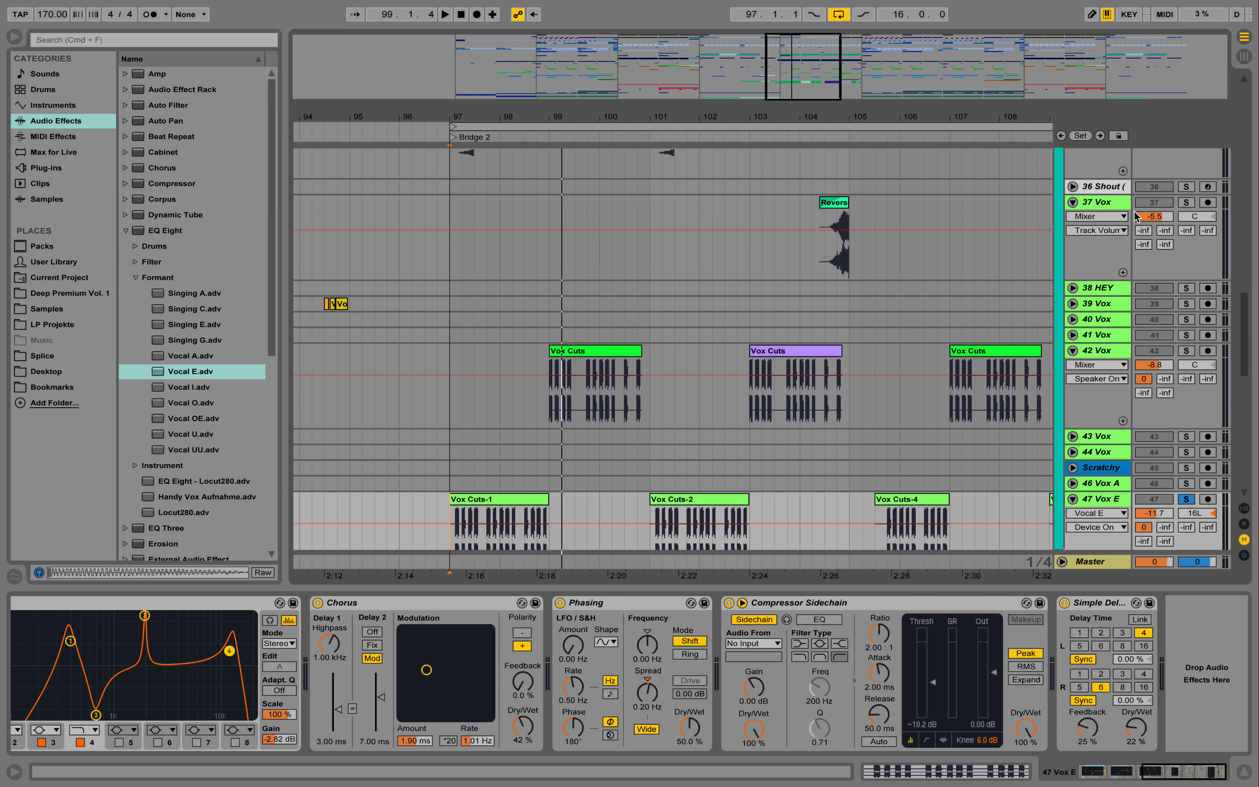
pyautogui.click(1186, 203)
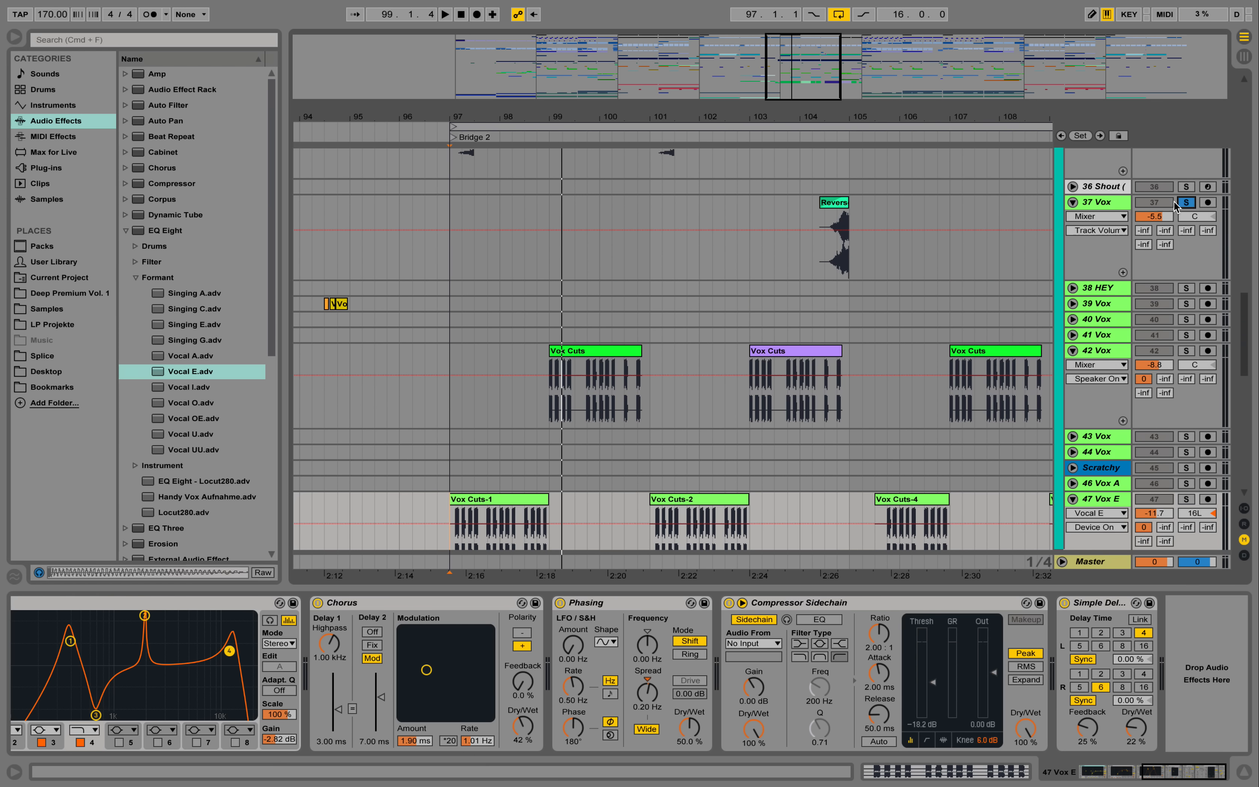
pyautogui.click(823, 258)
pyautogui.press('space')
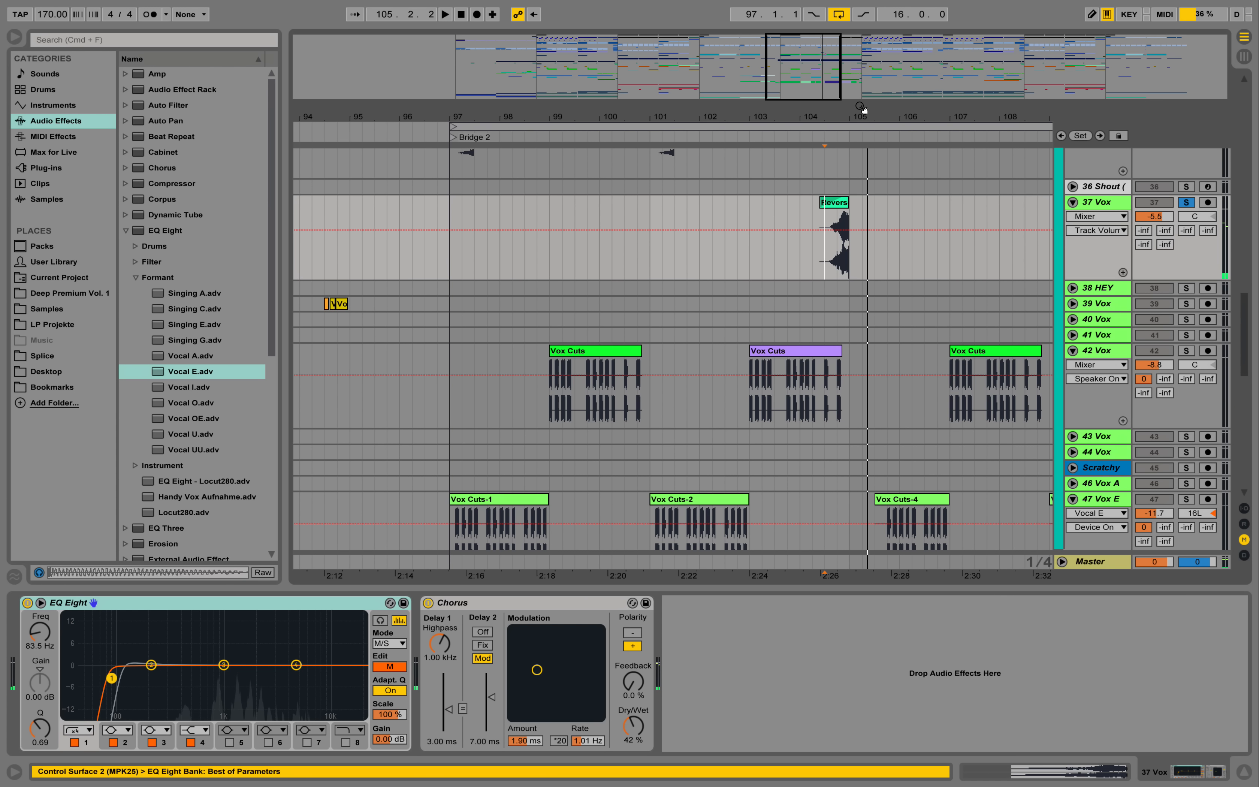
# - Open the Reversed Vocal clip of track 37 and view its warp mode options, keeping Tones
pyautogui.moveTo(821, 115); pyautogui.dragTo(699, 115)
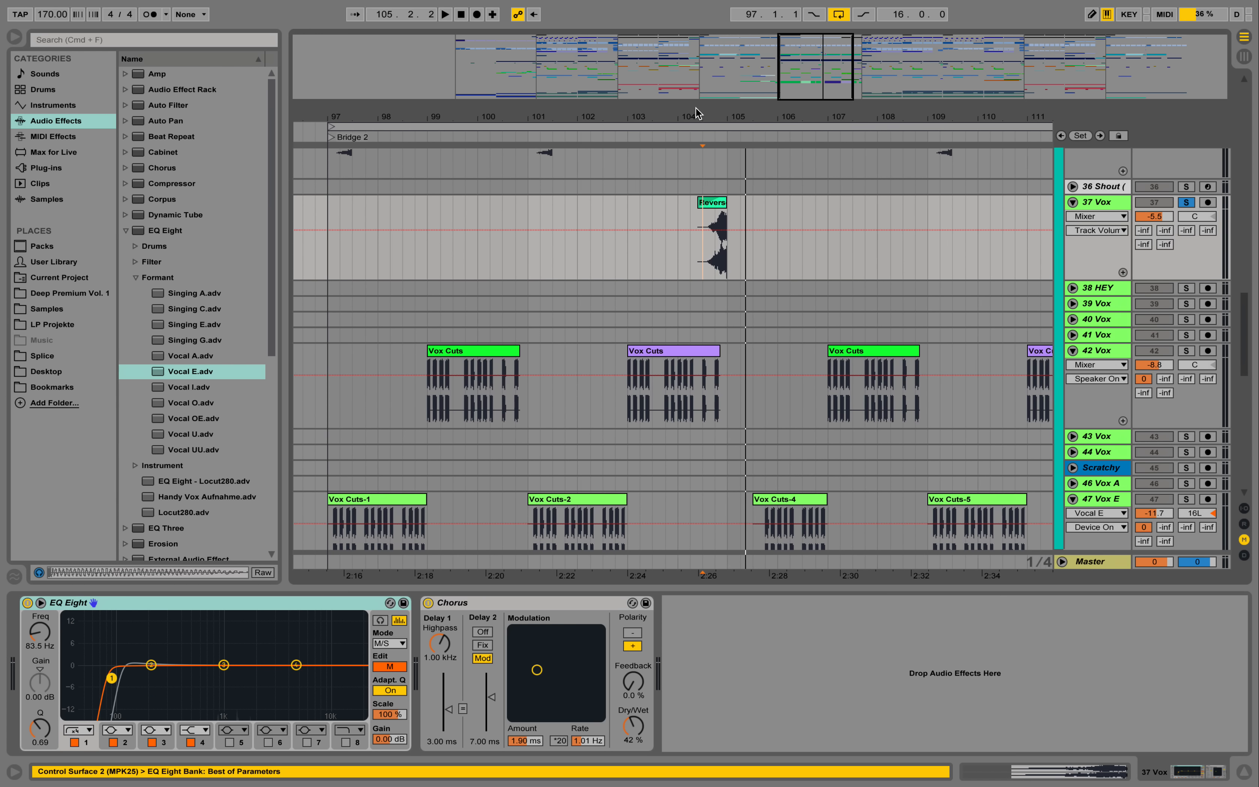
pyautogui.click(715, 204)
pyautogui.doubleClick(715, 204)
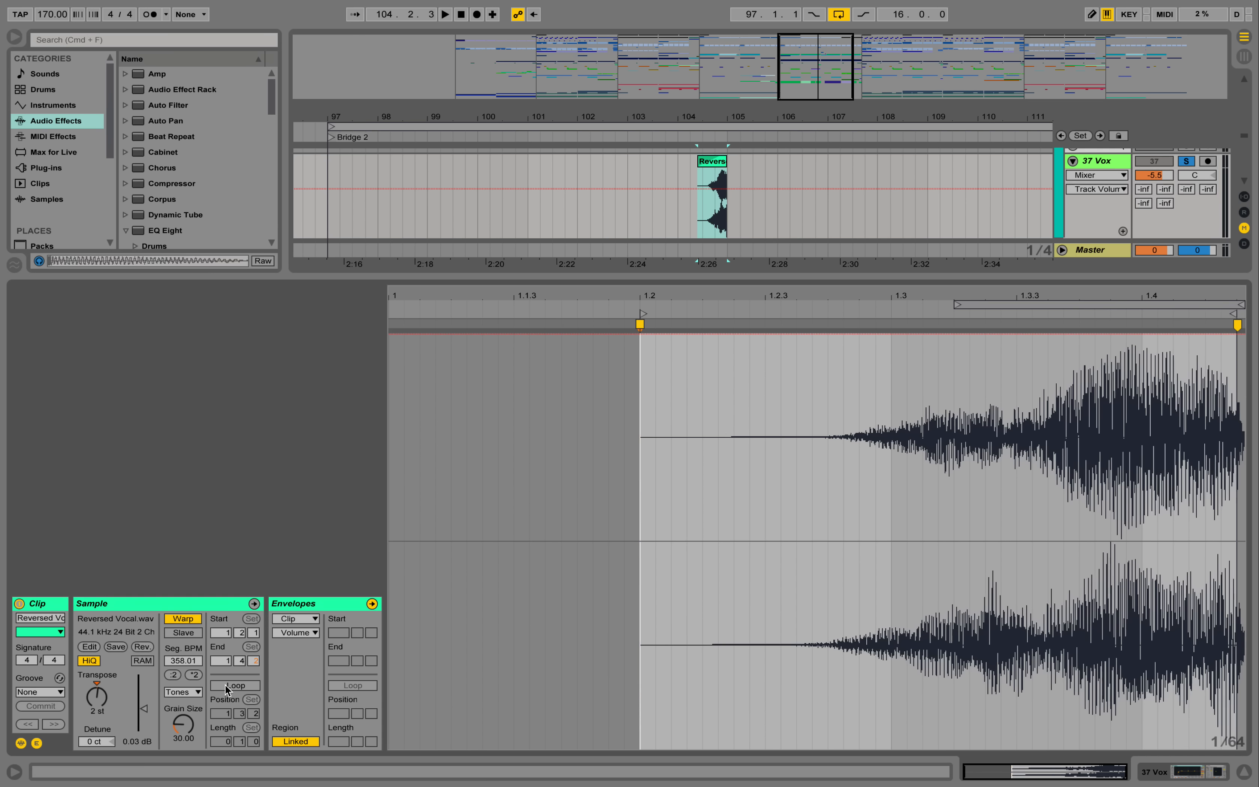
pyautogui.click(186, 694)
pyautogui.click(150, 683)
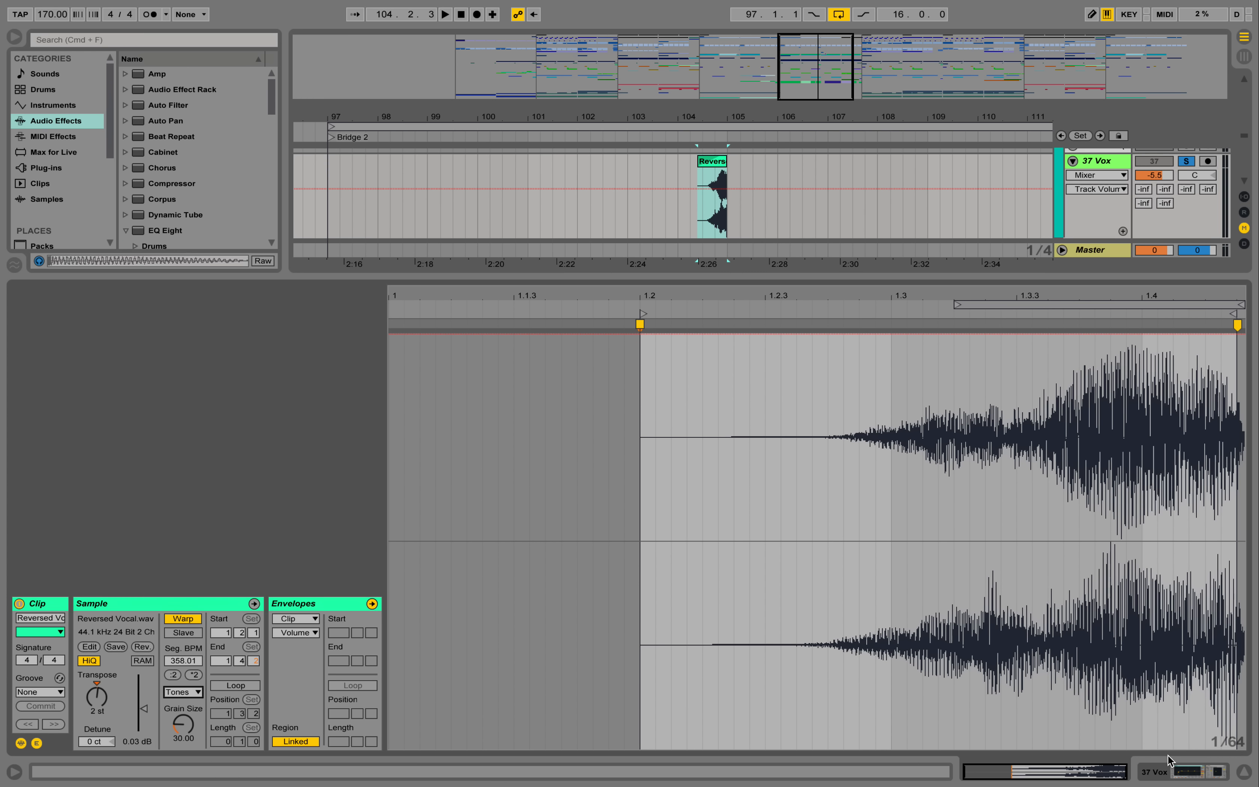
# - Show track 37's effect chain and play the Reversed Vocal clip from its start at 104.2.3
pyautogui.click(1178, 775)
pyautogui.press('space')
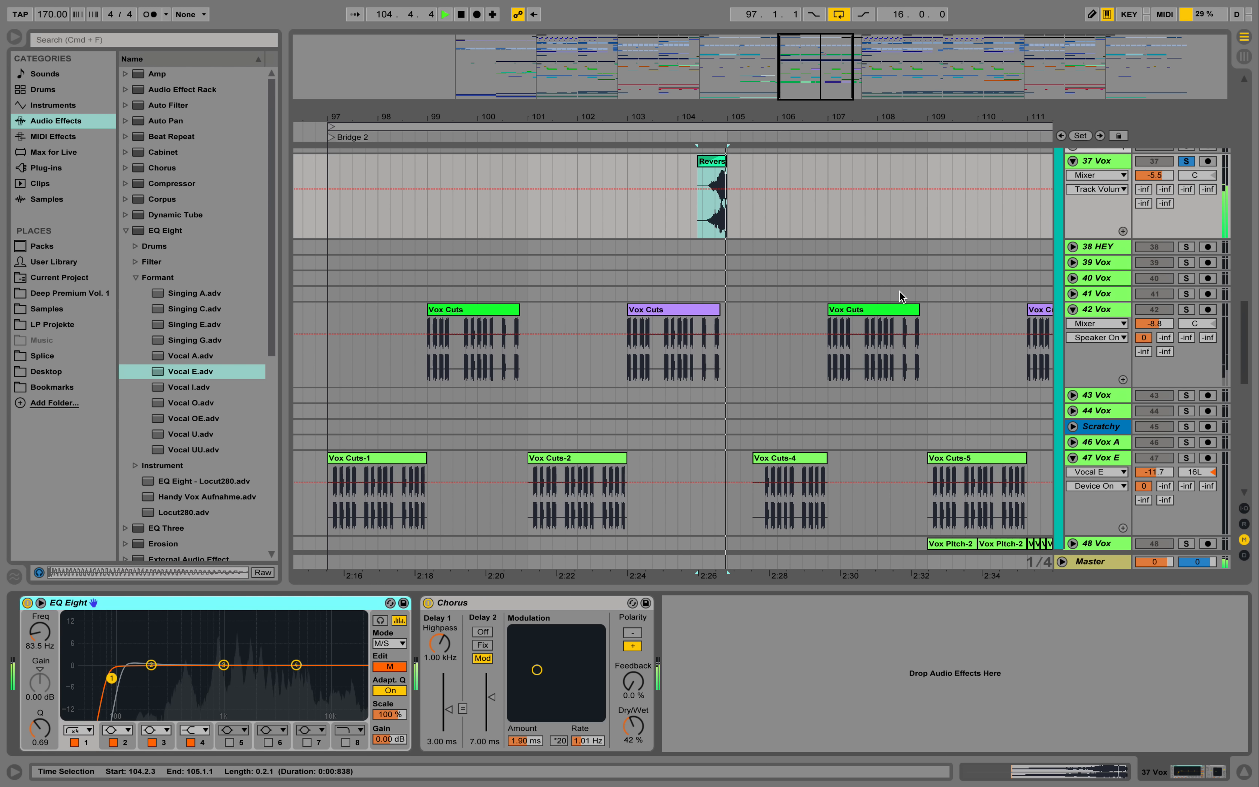
pyautogui.press('space')
# - Unfold and solo vocal track 48, and play its Vox Pitch clips from bar 109
pyautogui.press('-')
pyautogui.scroll(-2, 679, 240)
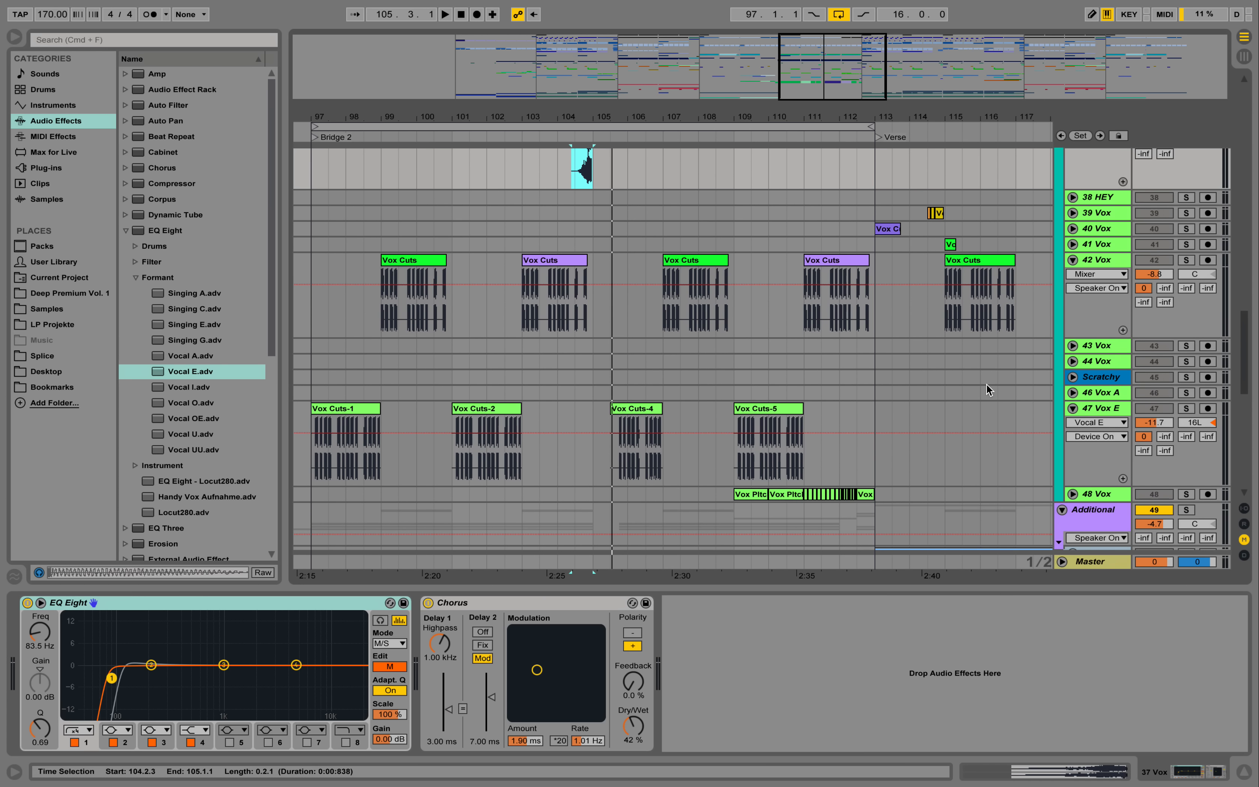
pyautogui.click(1072, 494)
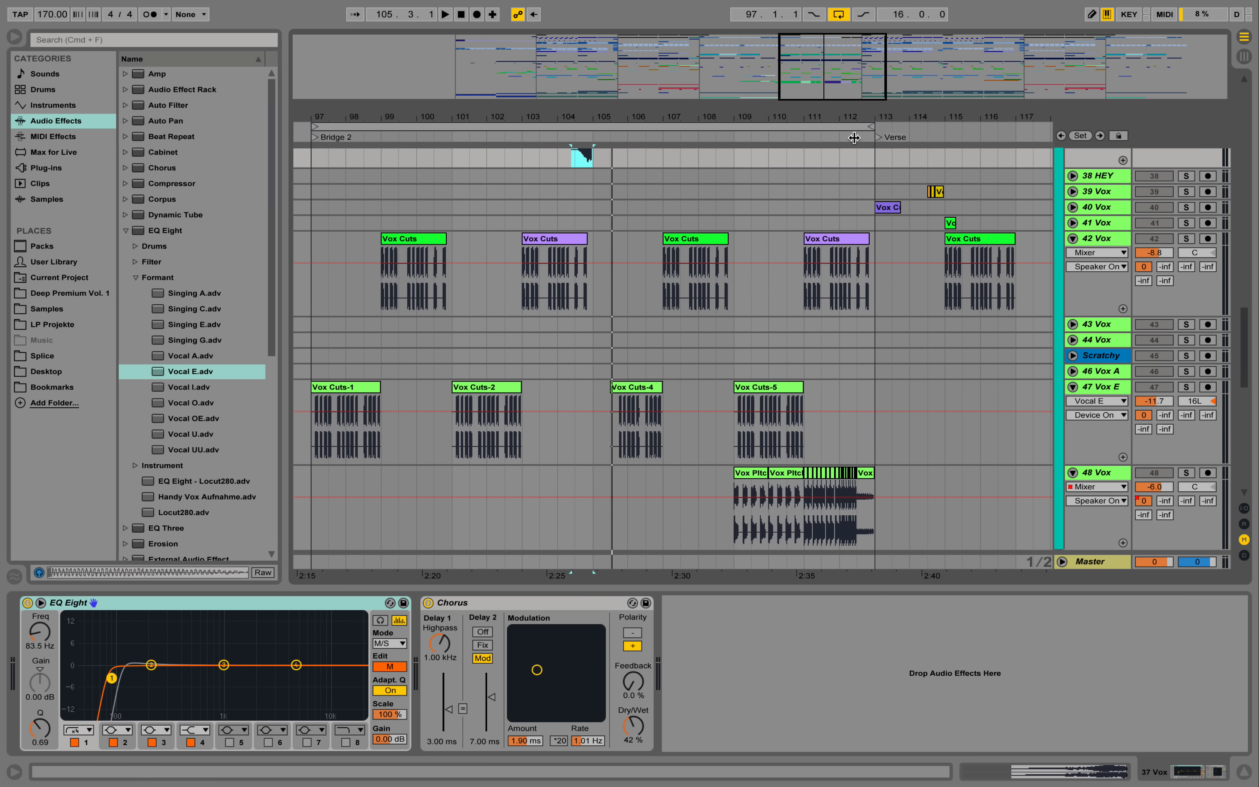
pyautogui.press('+')
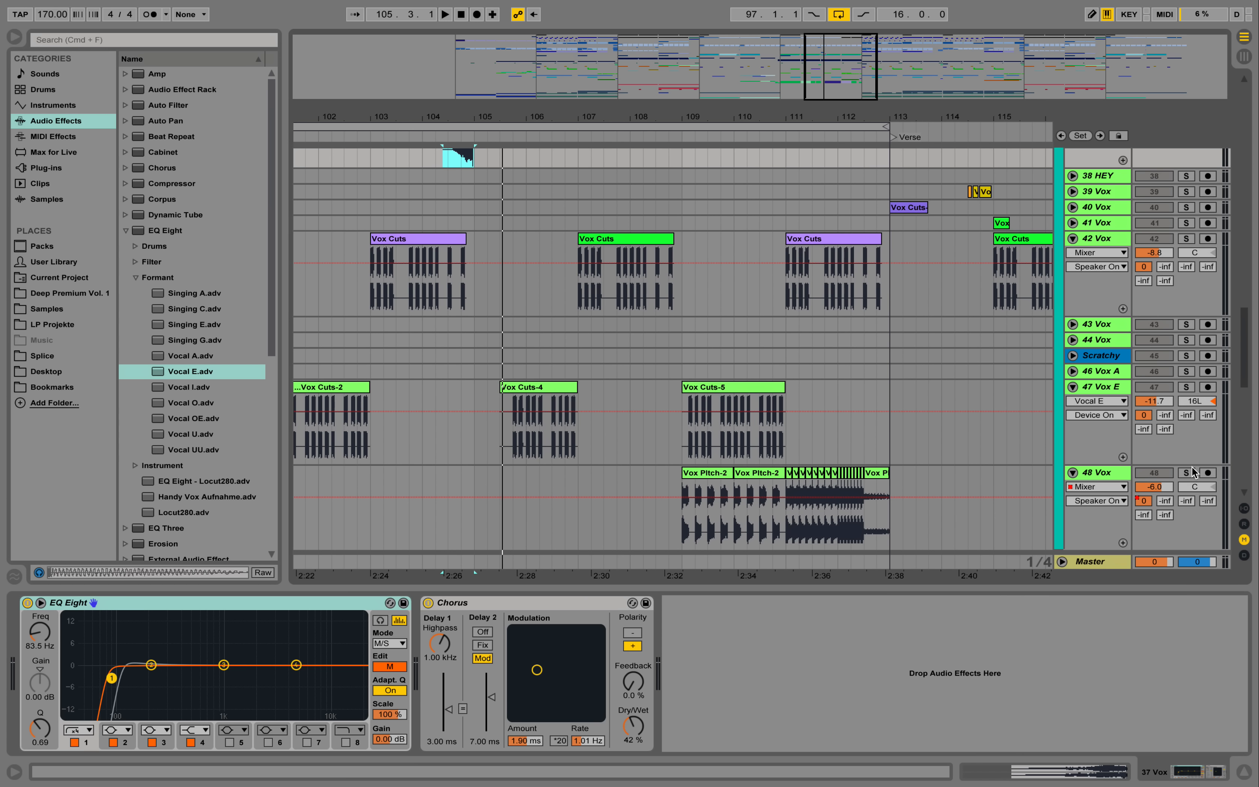
pyautogui.click(1189, 471)
pyautogui.click(684, 525)
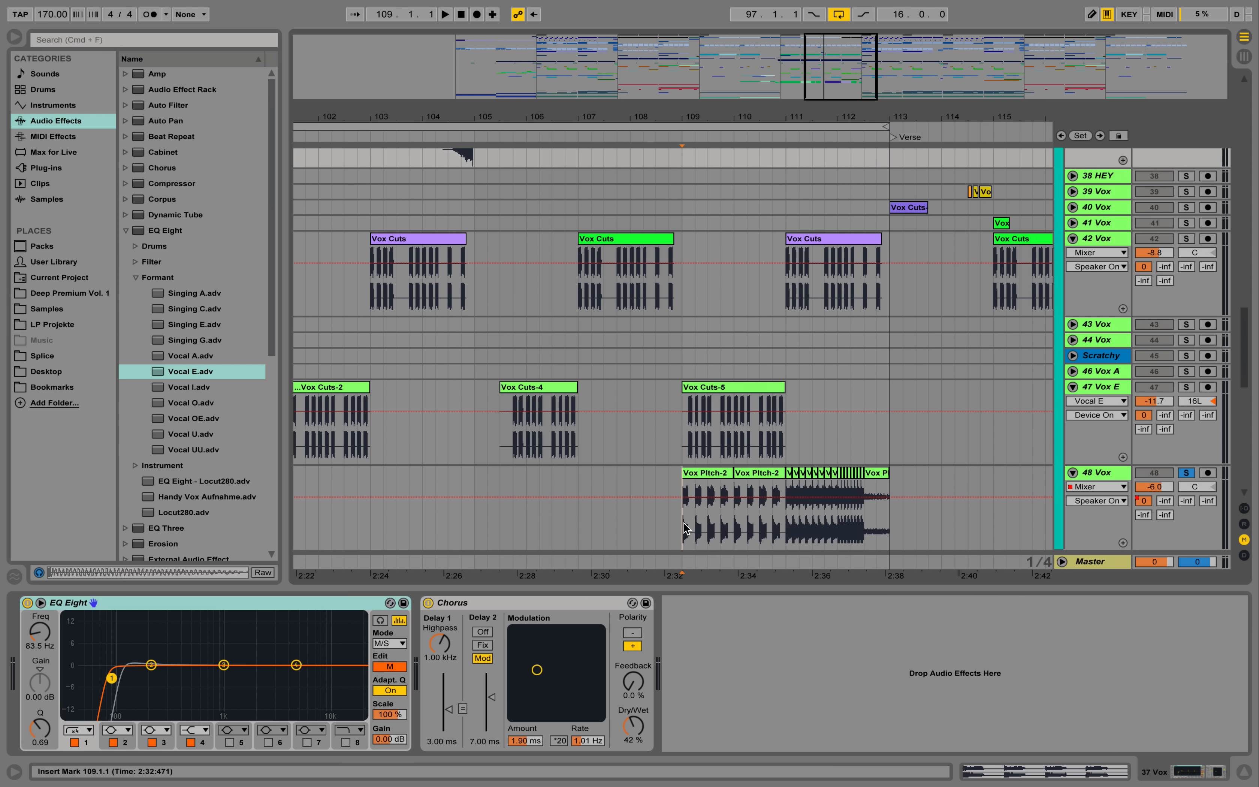
pyautogui.press('space')
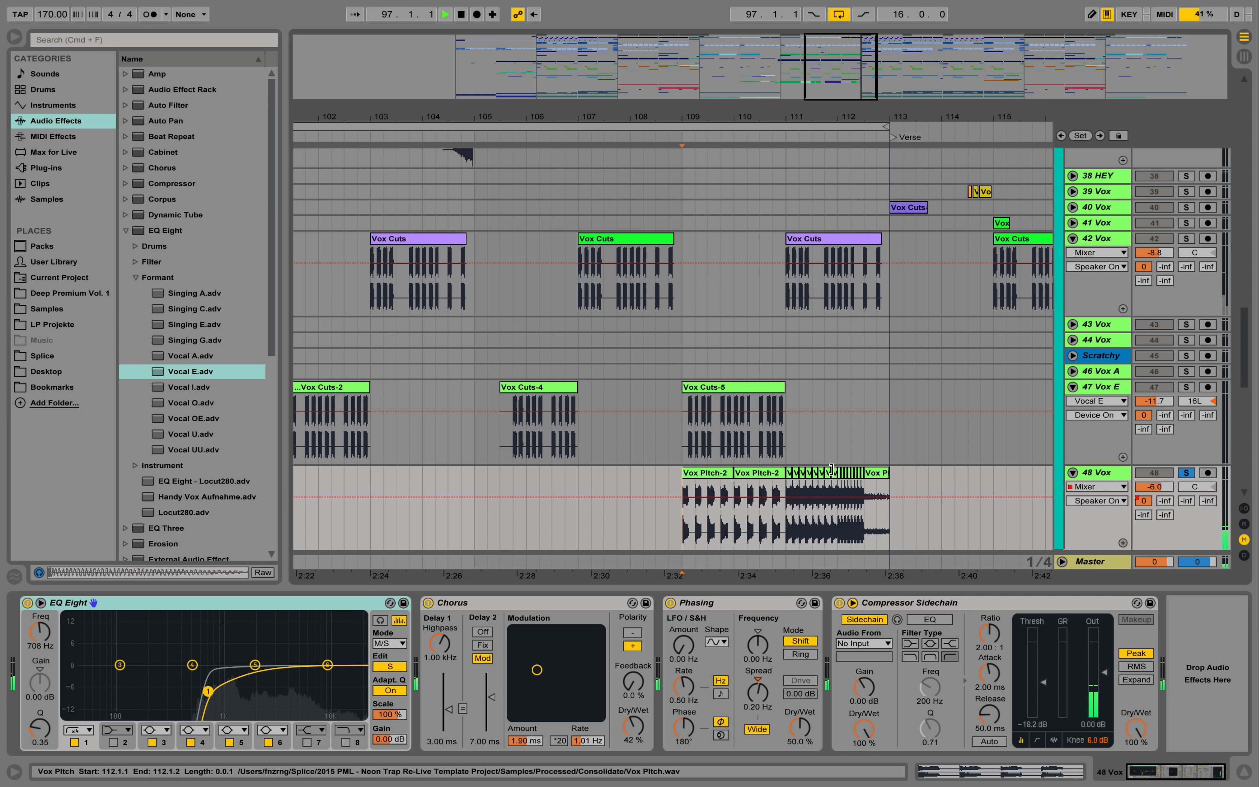
pyautogui.press('space')
# - Inspect the transposition of successive Vox Pitch slices on track 48 from bar 111, ending with the Vox Pitch-1 clip at 112.3.1
pyautogui.moveTo(839, 117); pyautogui.dragTo(840, 151)
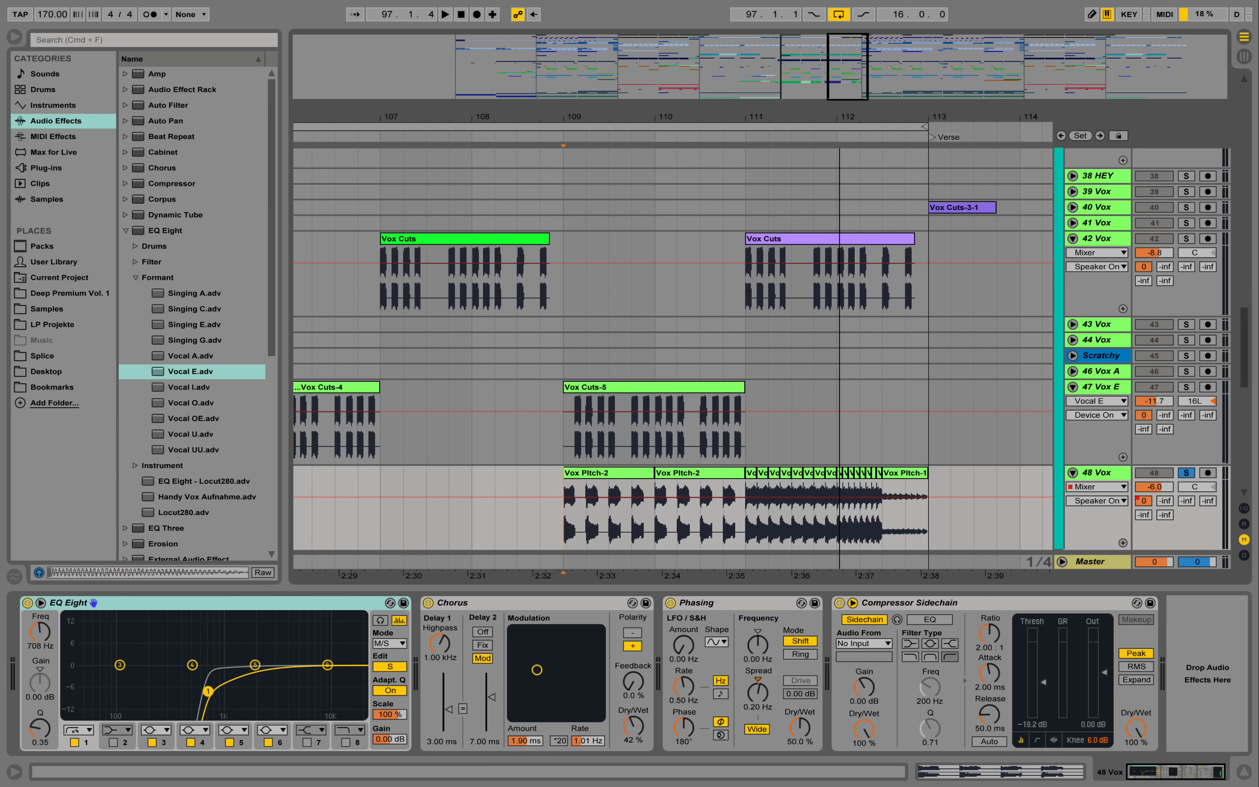
pyautogui.doubleClick(750, 476)
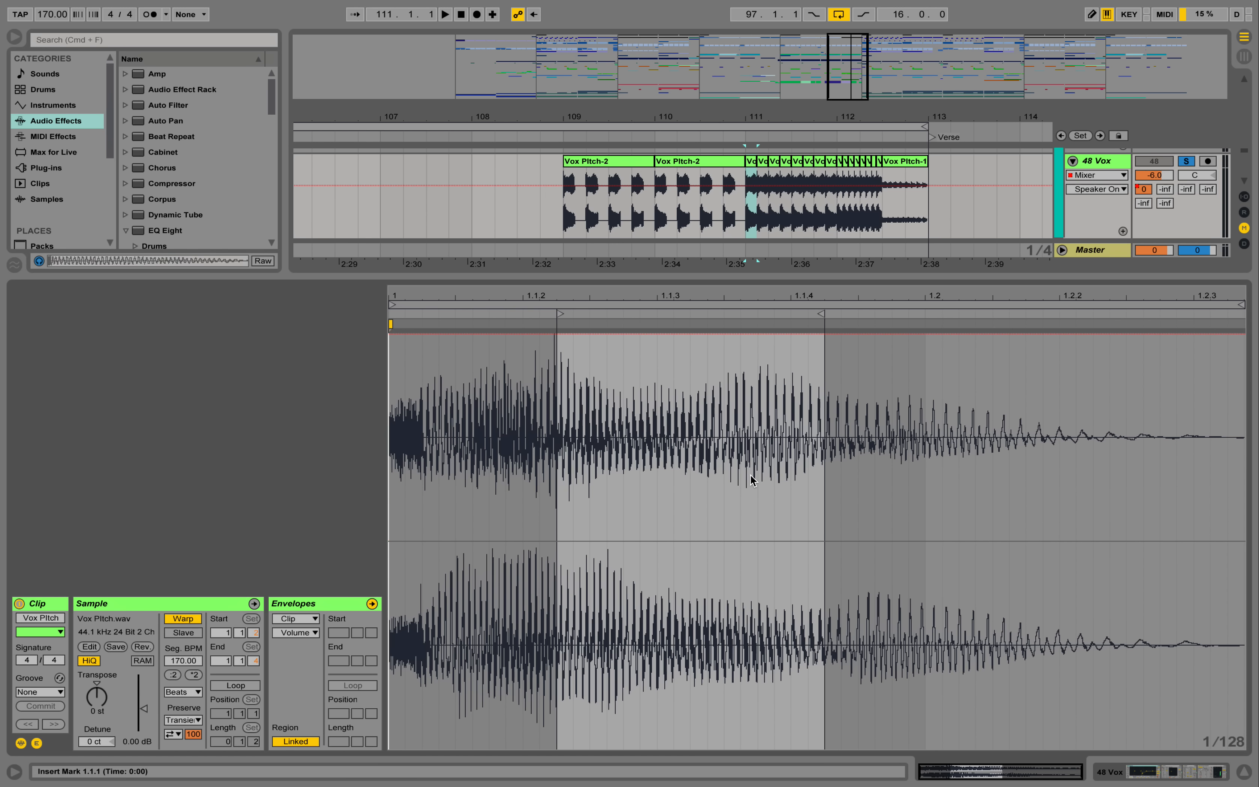
pyautogui.click(760, 162)
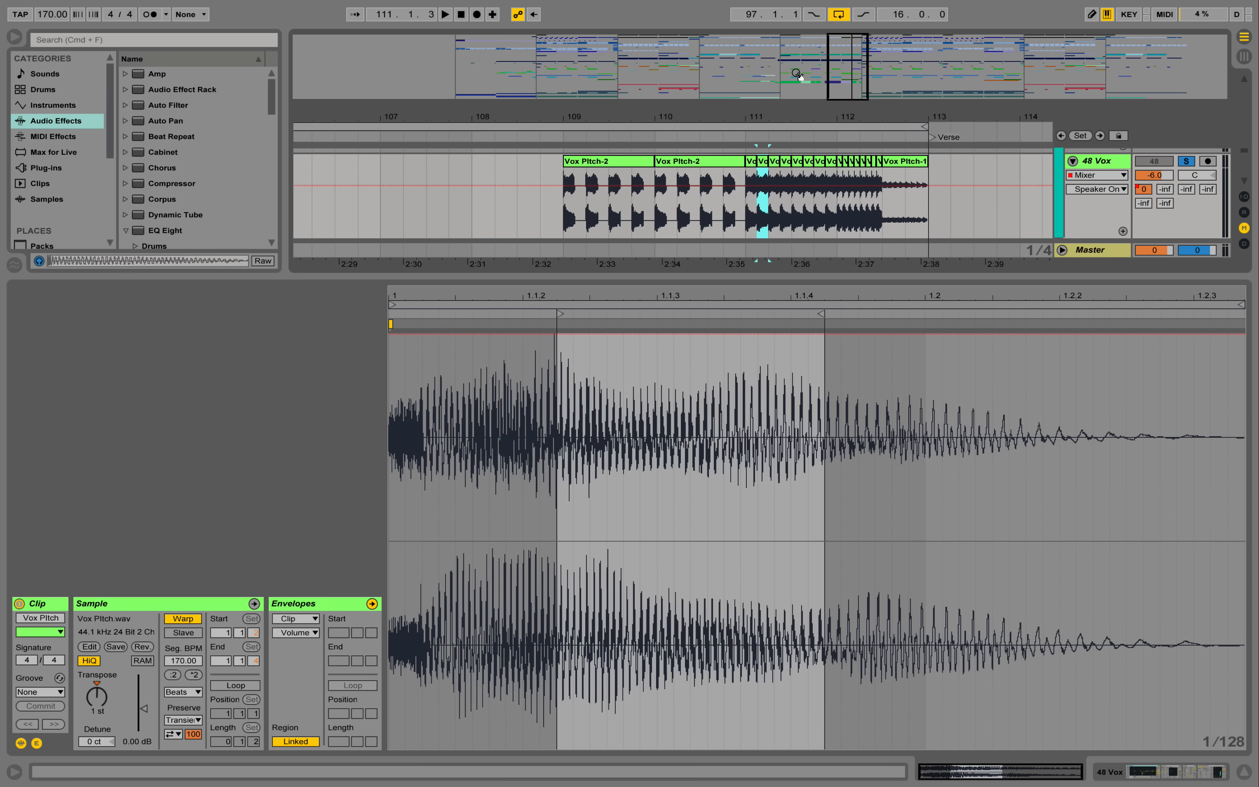
pyautogui.click(771, 165)
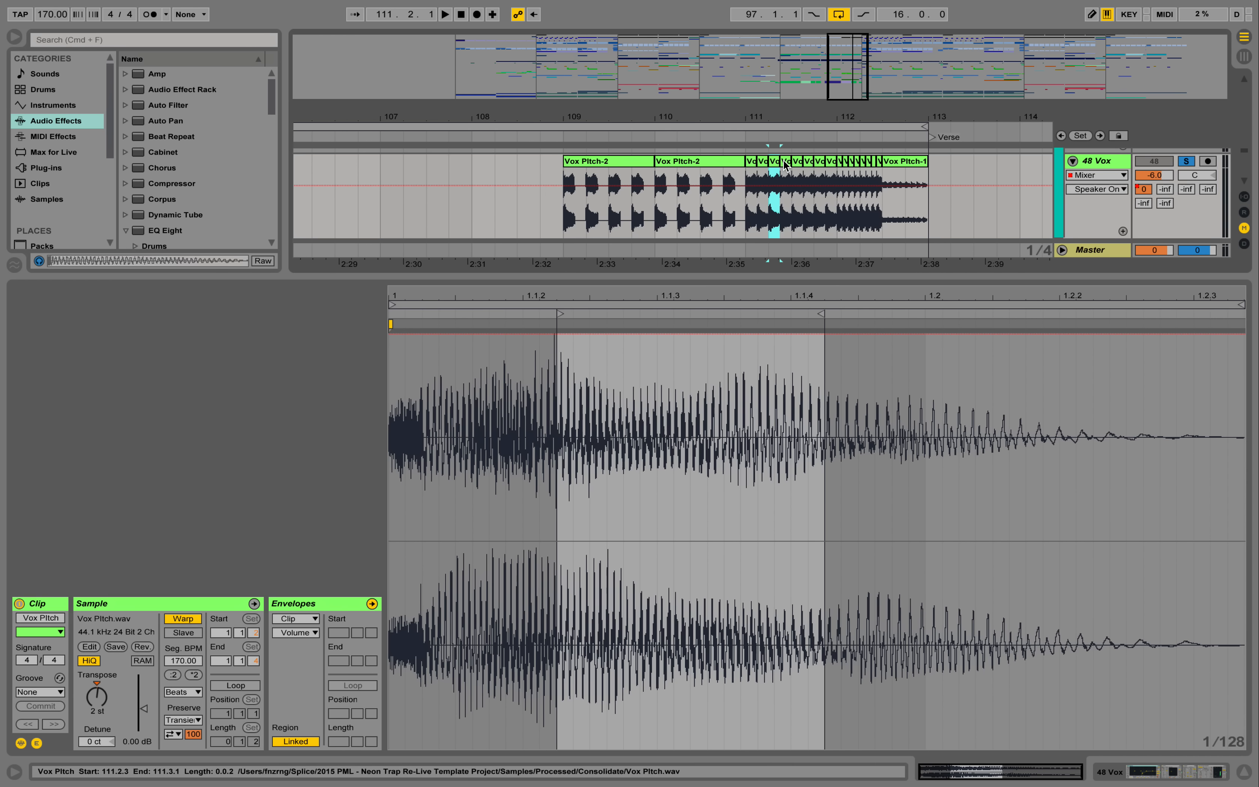
pyautogui.click(786, 165)
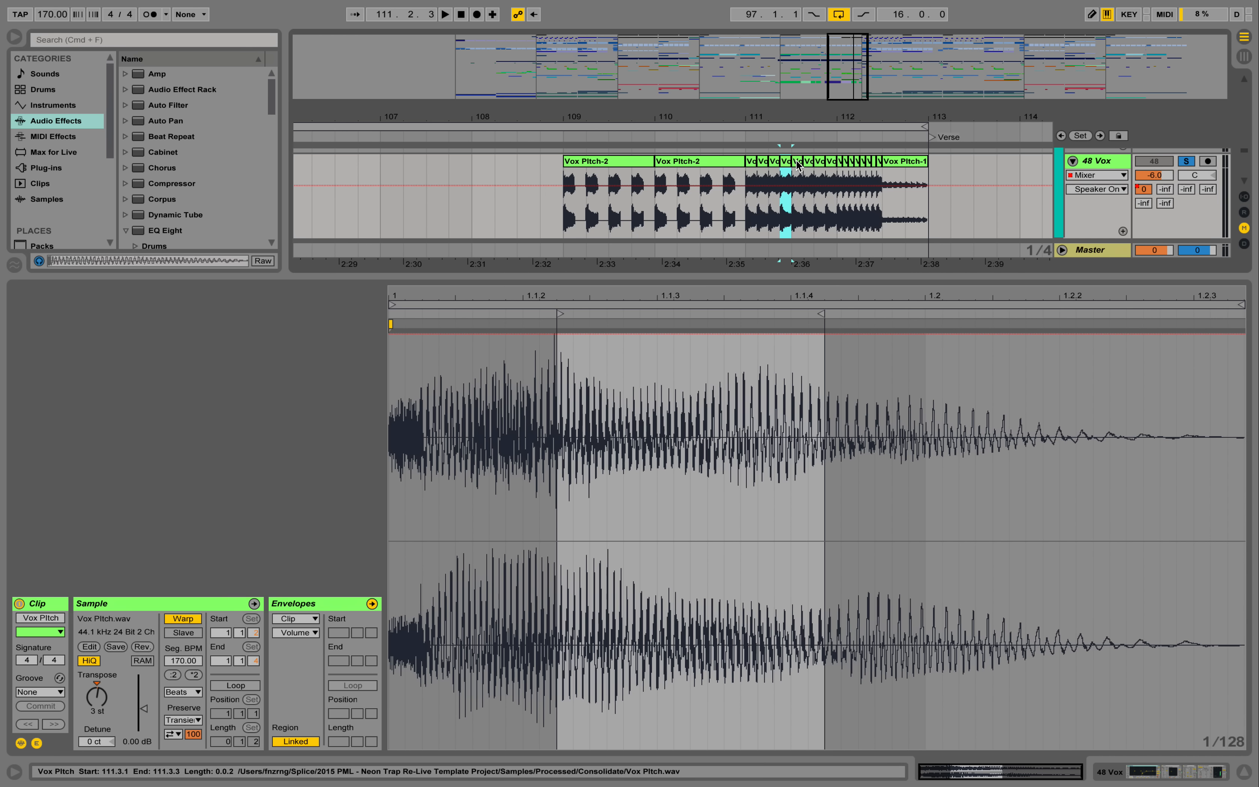
pyautogui.click(812, 163)
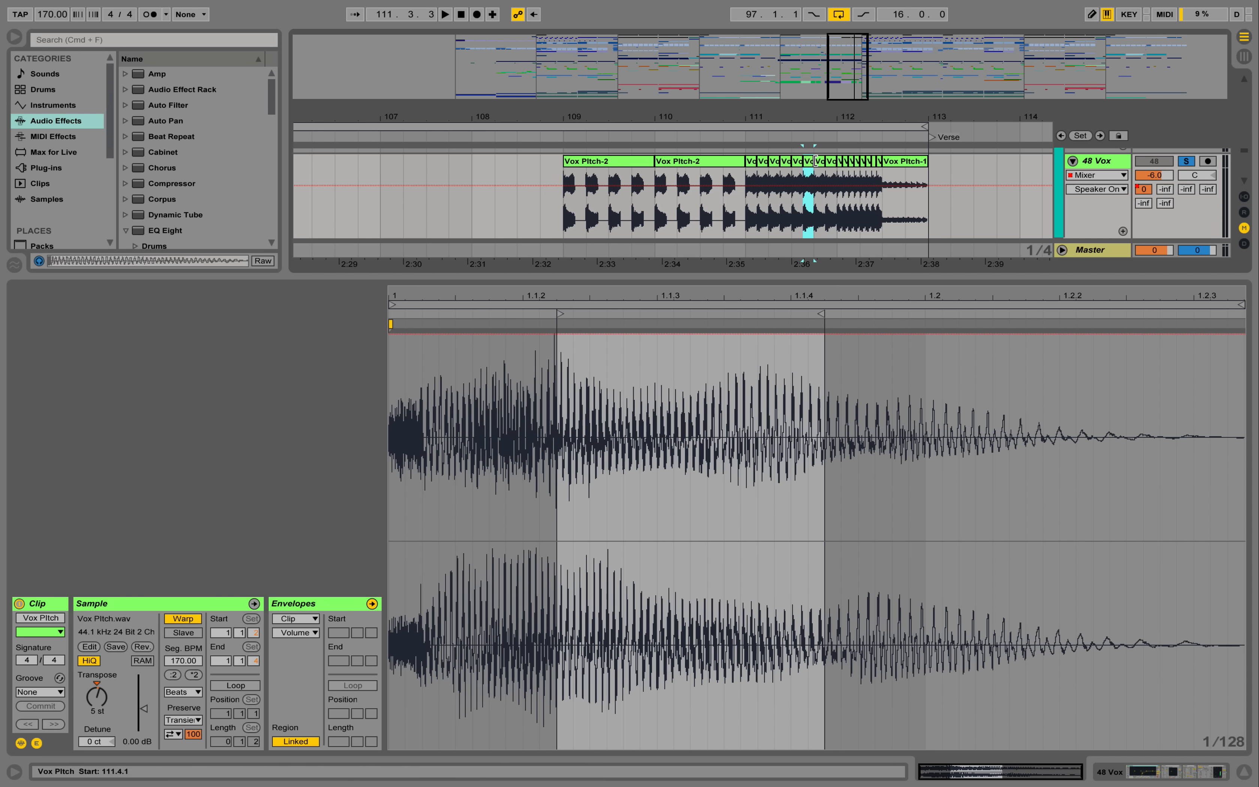
pyautogui.click(820, 166)
pyautogui.click(837, 165)
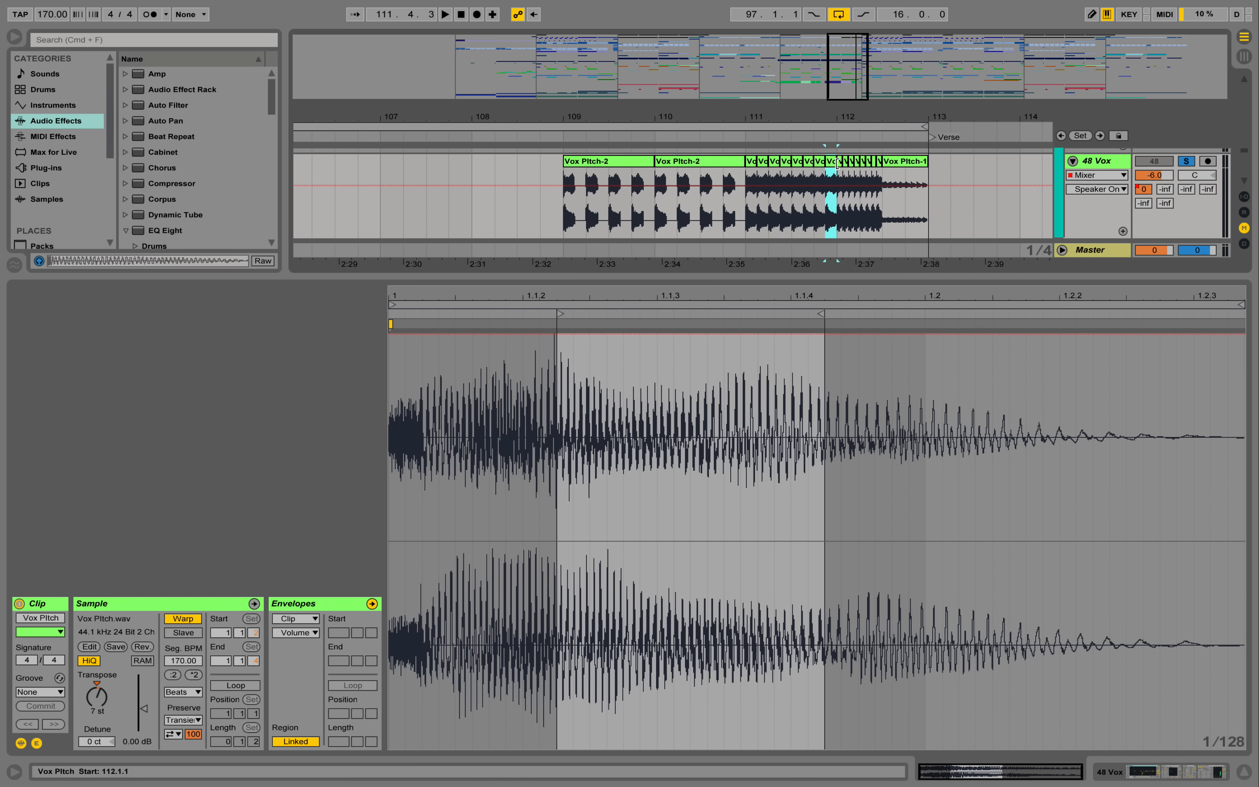
pyautogui.click(840, 165)
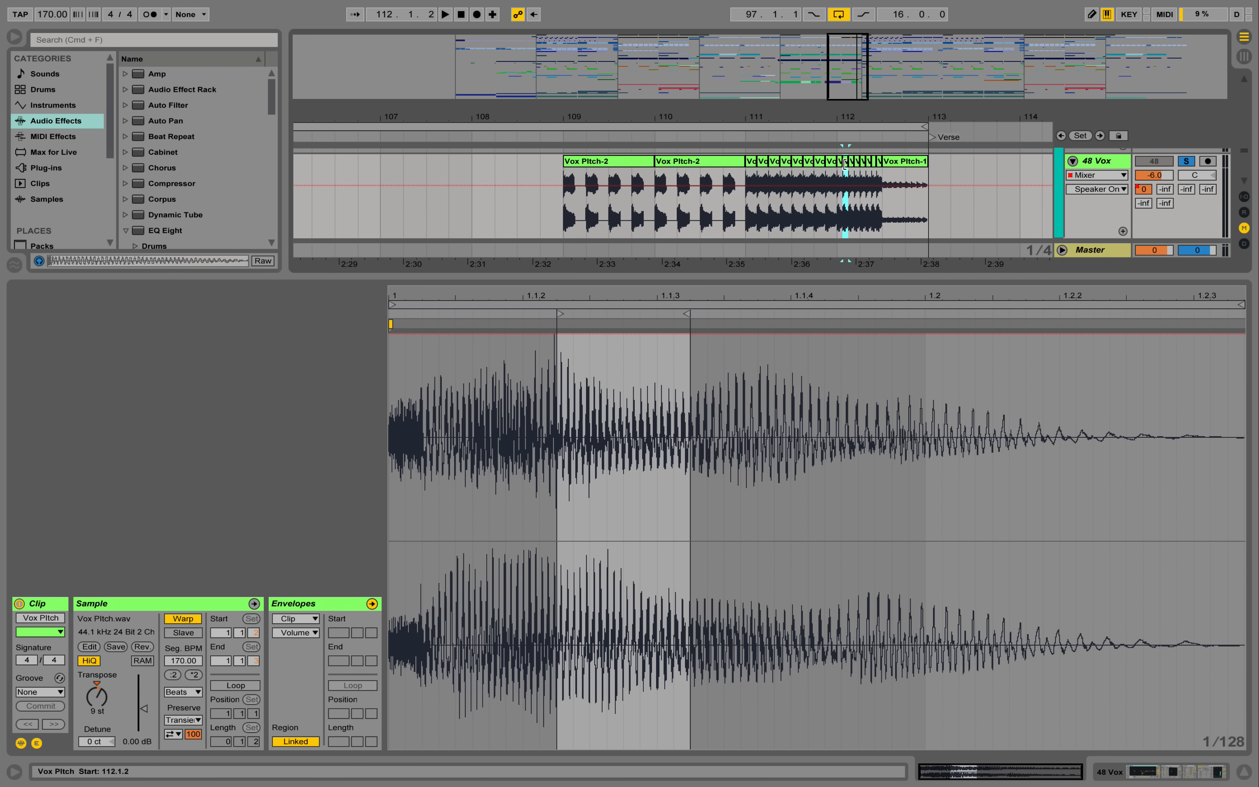
pyautogui.click(862, 164)
pyautogui.click(905, 164)
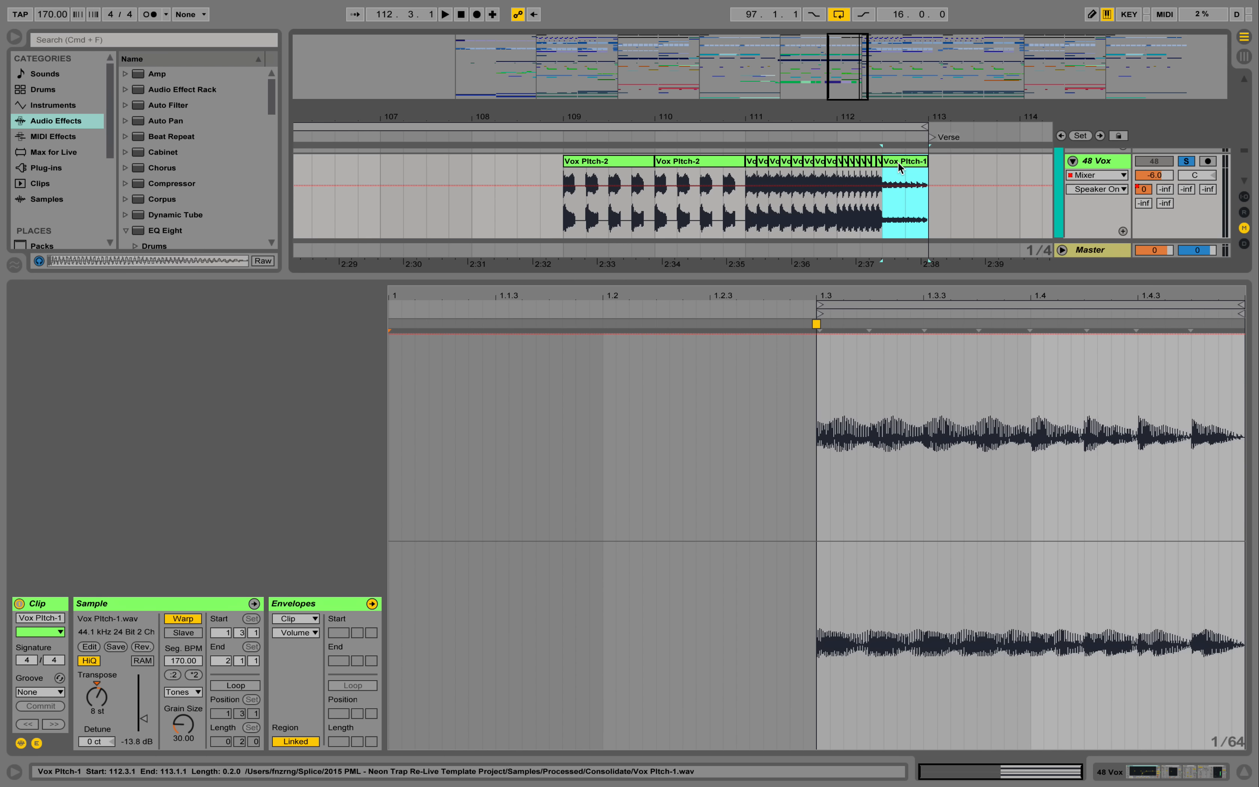
# - Unfold and solo Trap Buzz track 52 in the Additional group, with the whole Bridge 2 section in view
pyautogui.moveTo(909, 276); pyautogui.dragTo(909, 512)
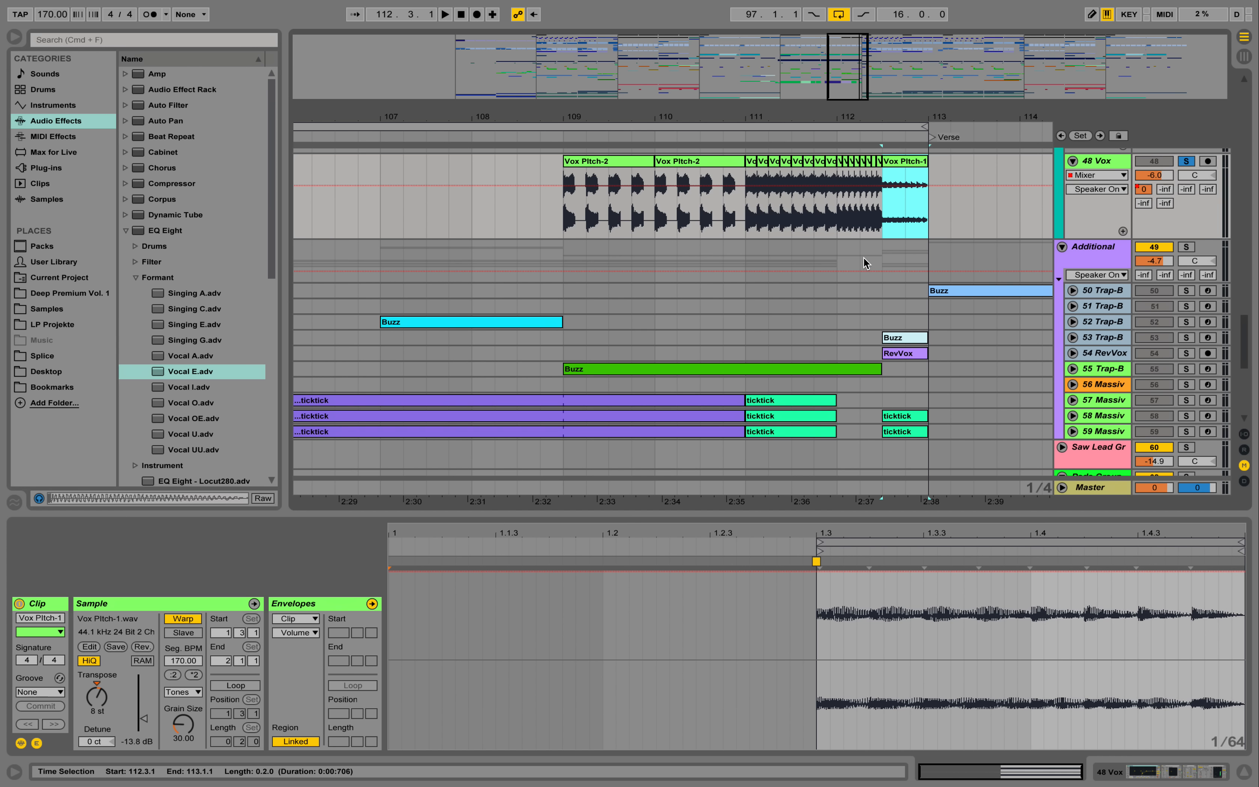
pyautogui.moveTo(717, 120); pyautogui.dragTo(781, 61)
pyautogui.click(1091, 265)
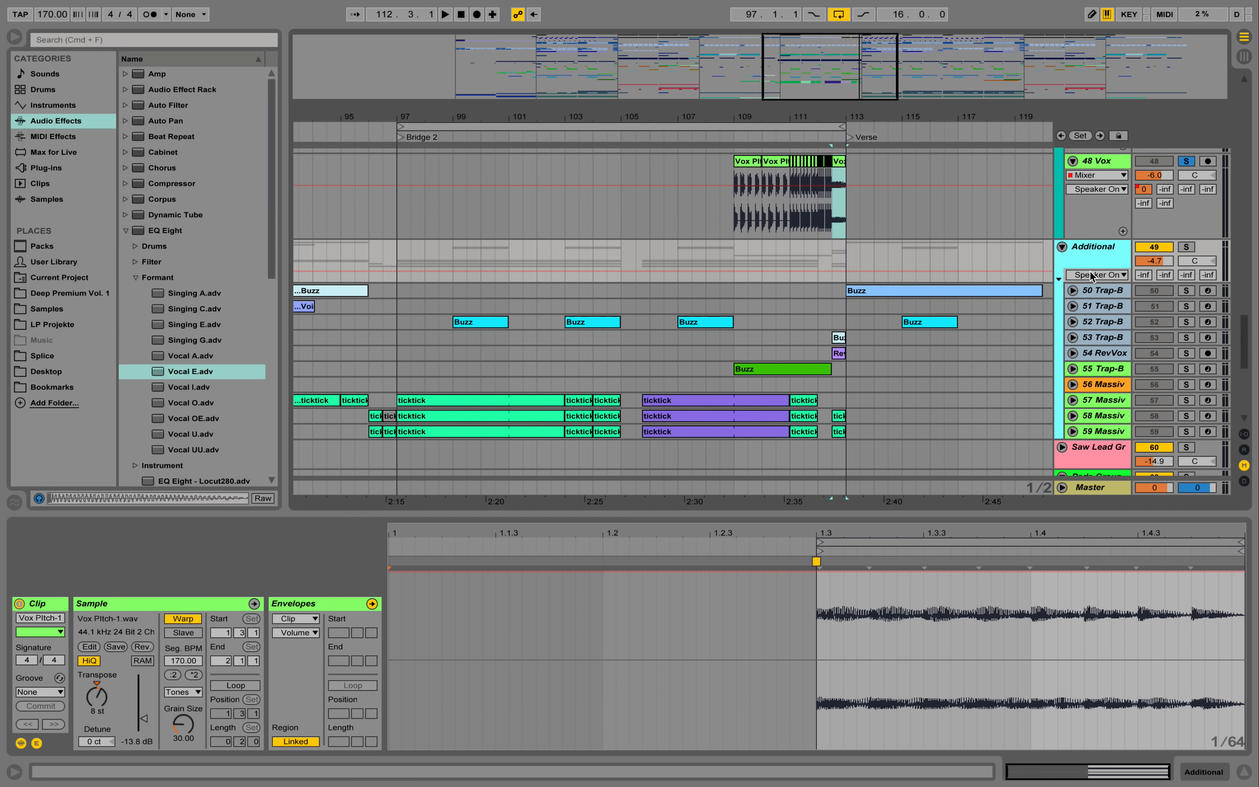
pyautogui.click(1100, 324)
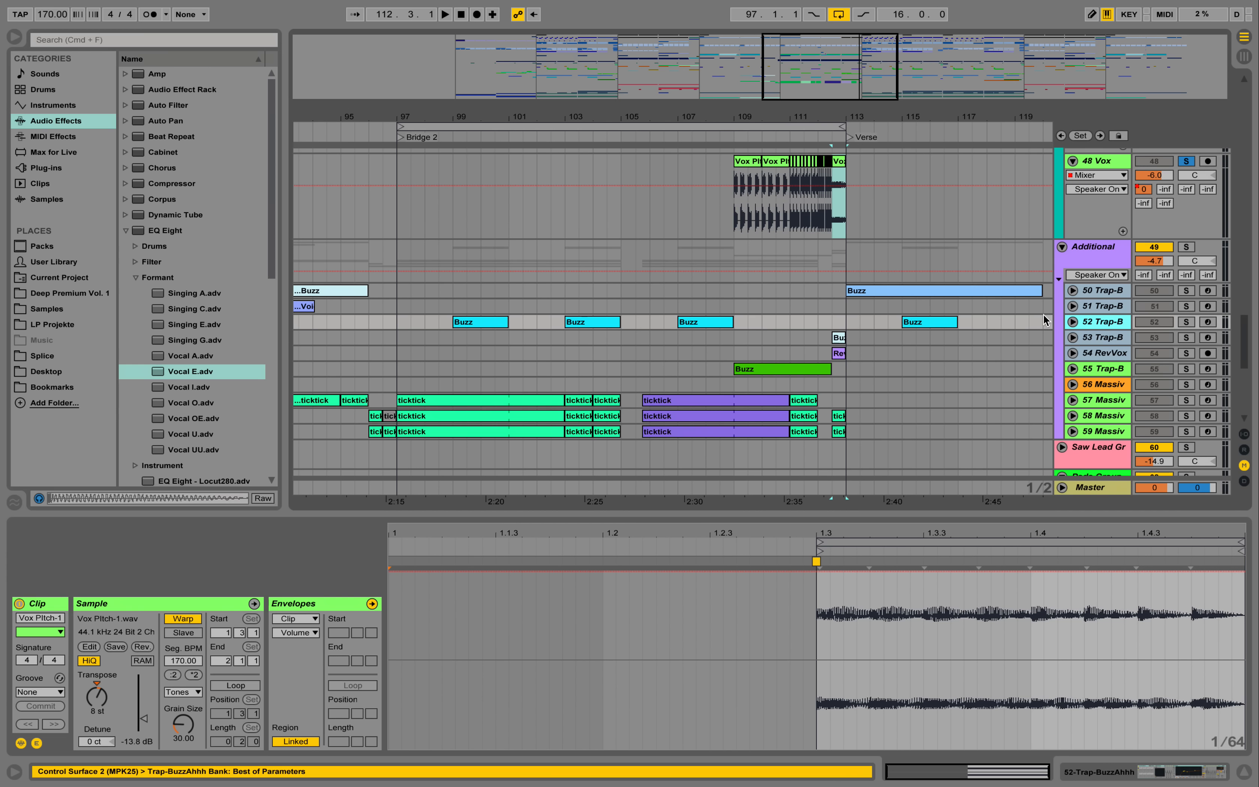
pyautogui.click(1073, 322)
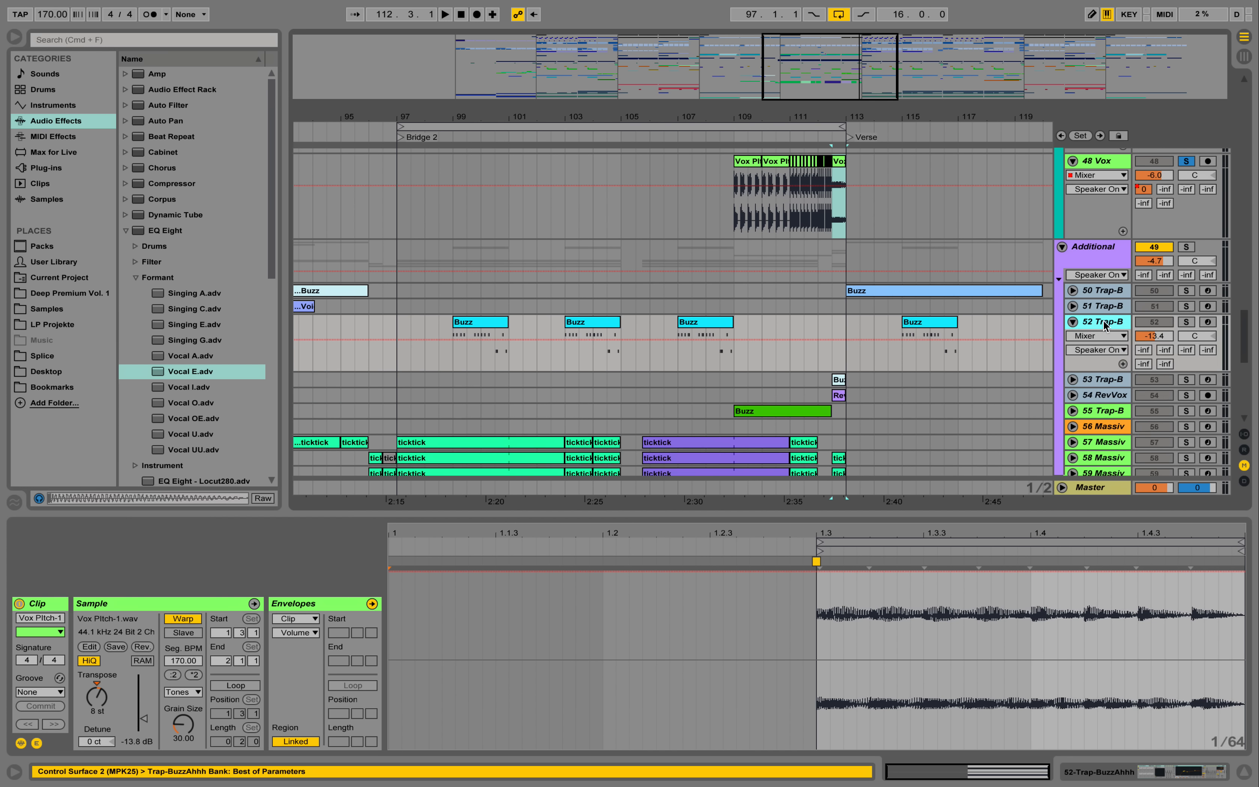
pyautogui.click(1186, 322)
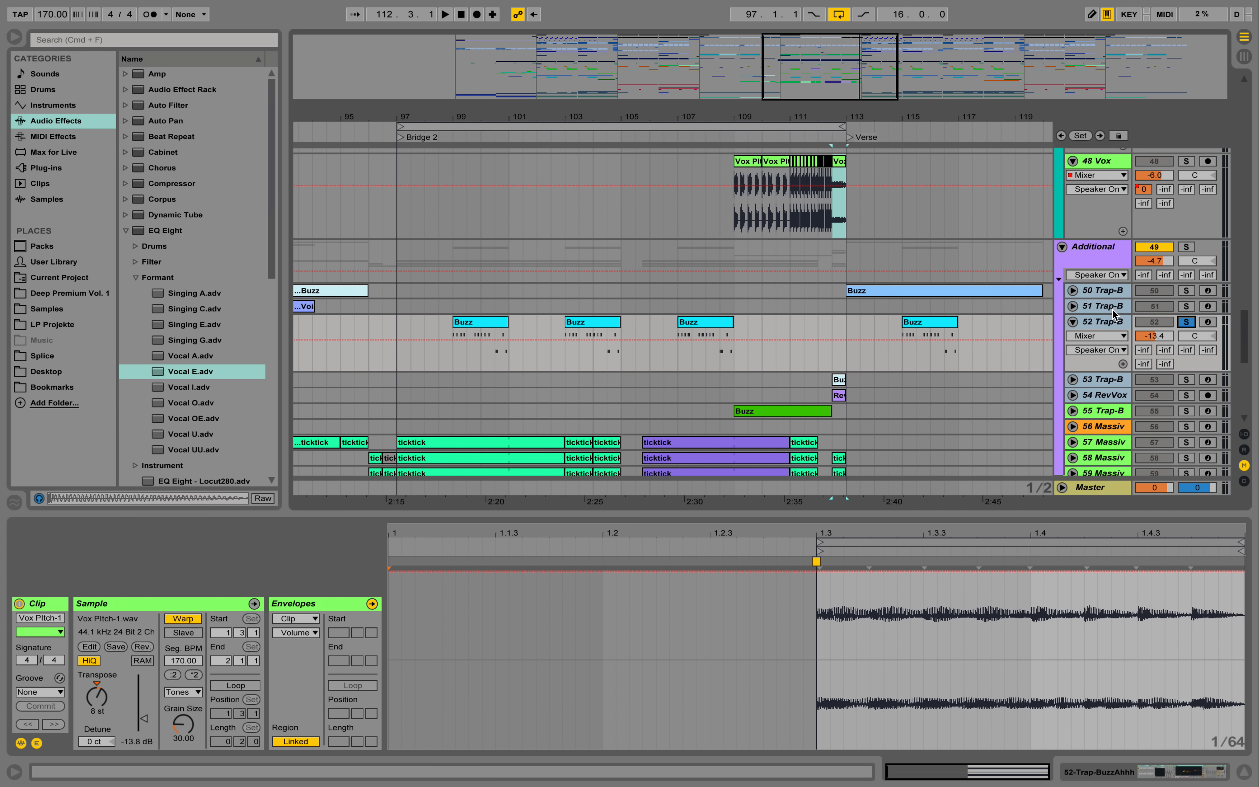
# - Show track 52's device chain and view its Massive LEAD_BUZZ patch, closing the synth window again
pyautogui.click(1098, 319)
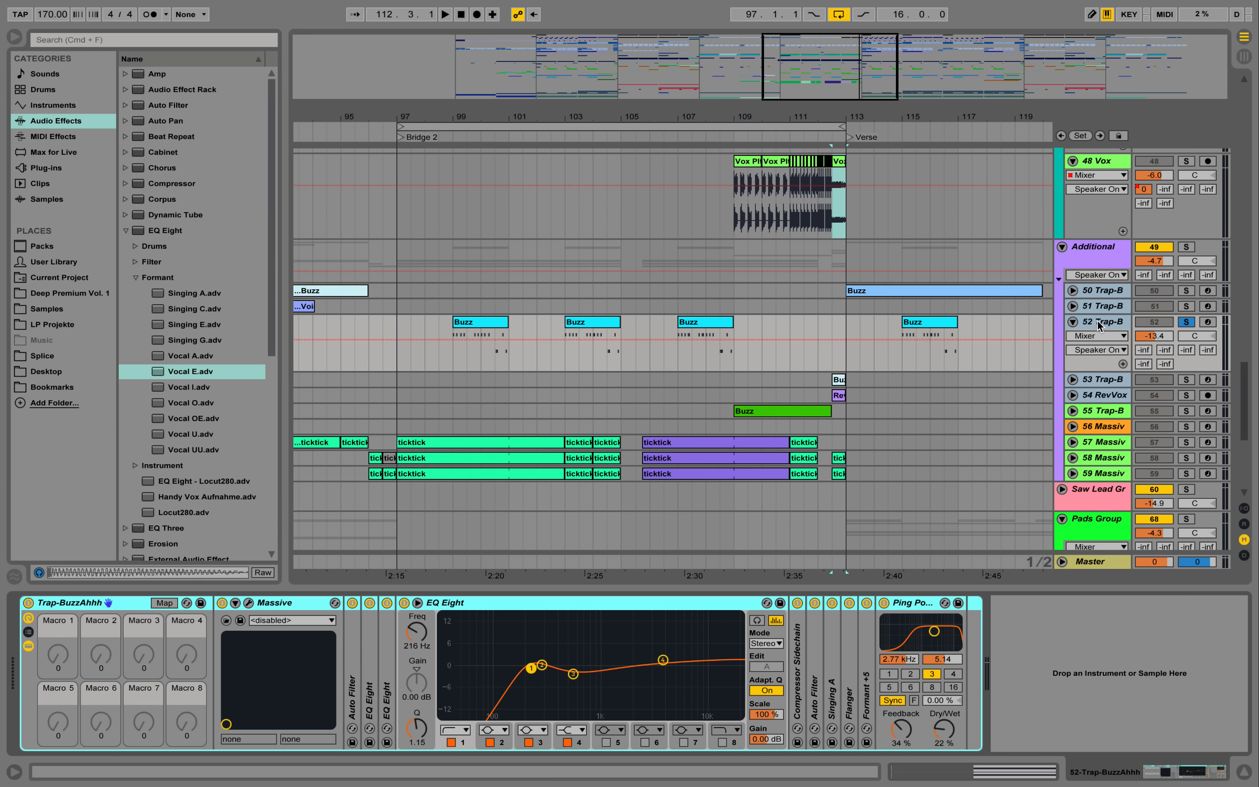
pyautogui.click(249, 602)
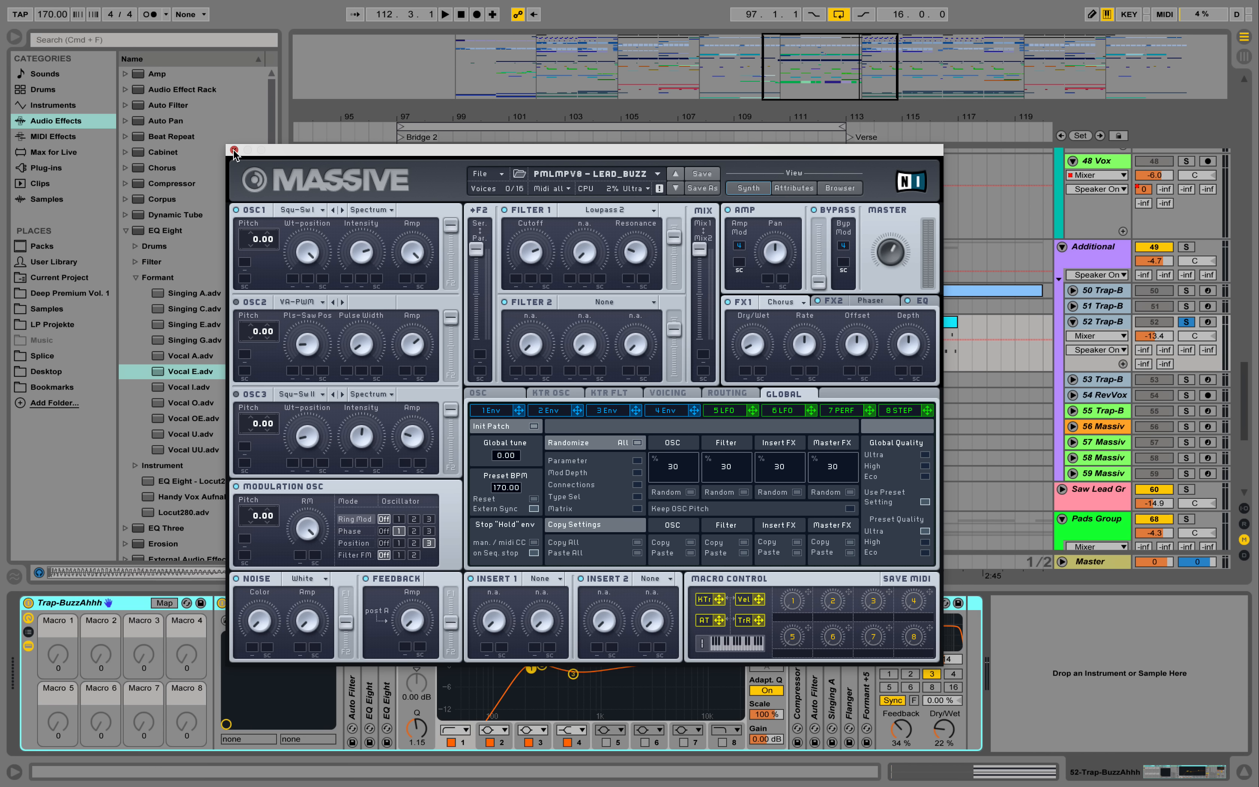
pyautogui.click(235, 151)
# - Examine the EQ Eight curves in track 52's device chain and fold all three EQ Eights
pyautogui.doubleClick(383, 651)
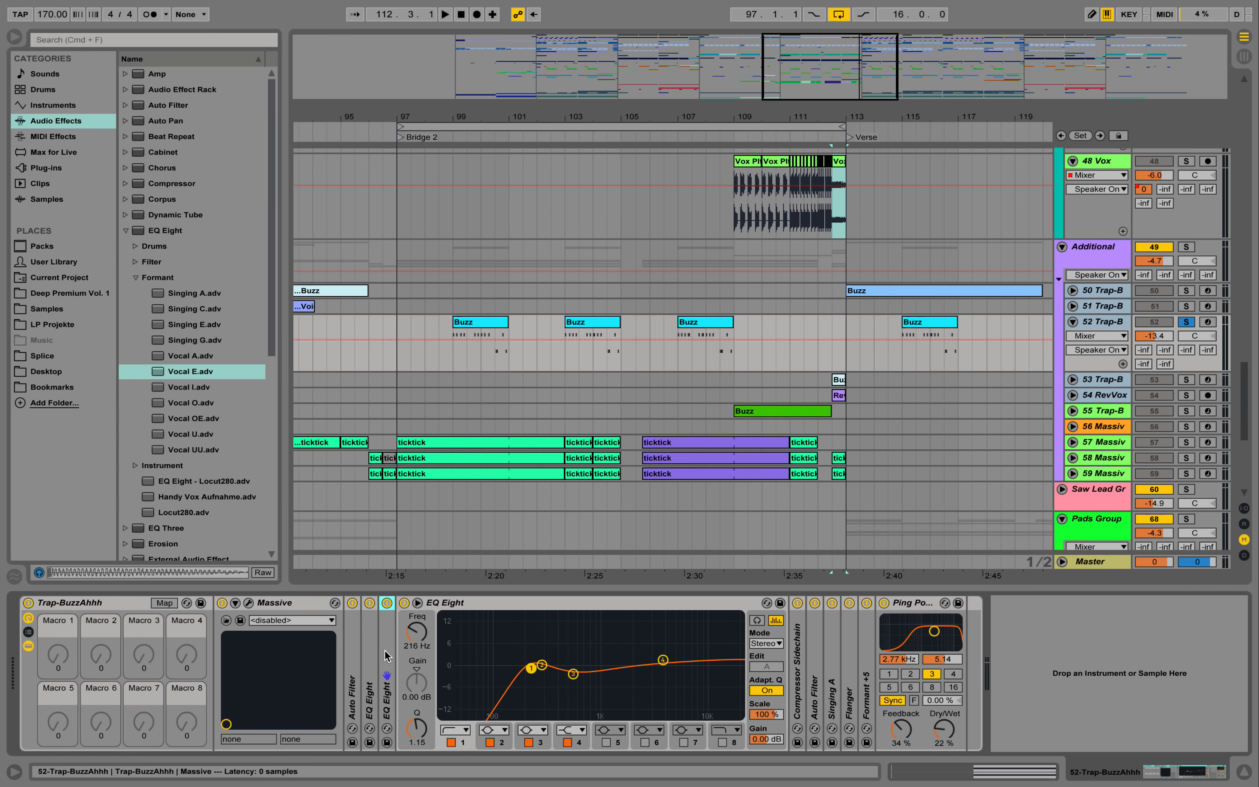
pyautogui.doubleClick(372, 652)
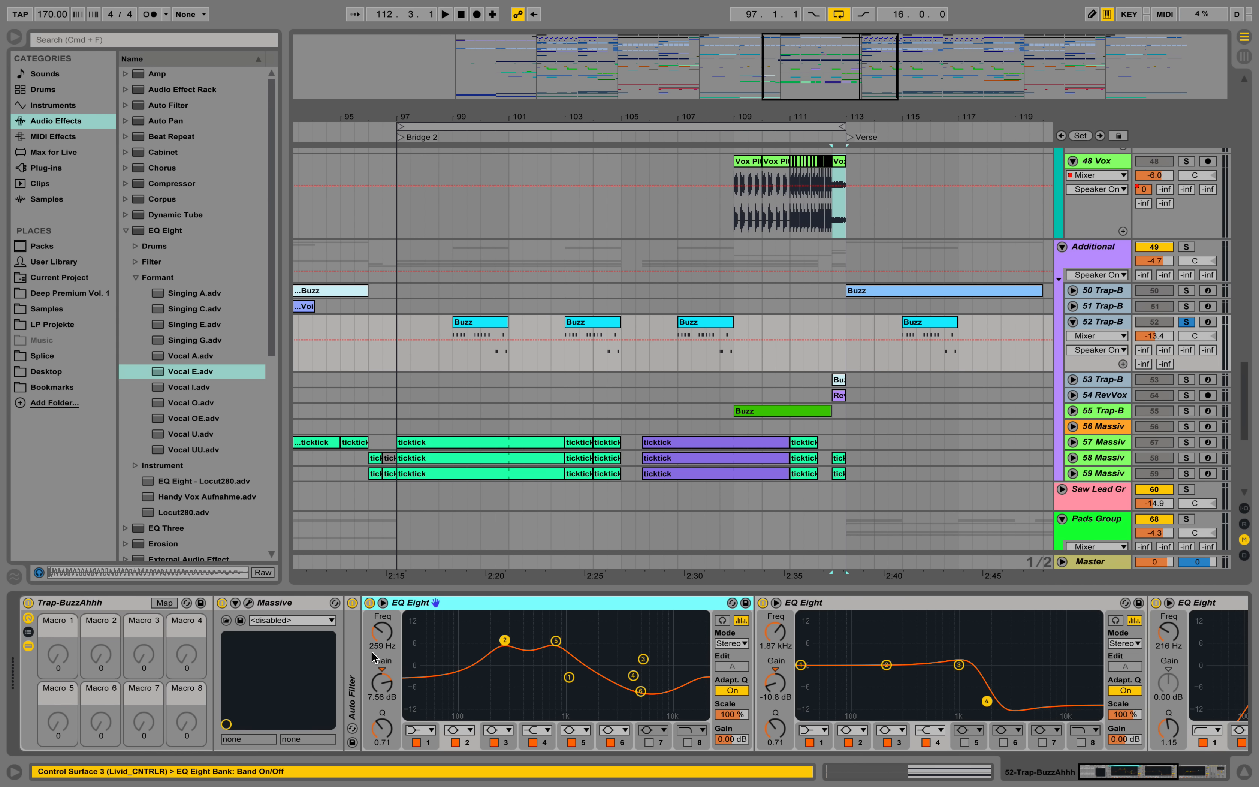
pyautogui.doubleClick(420, 604)
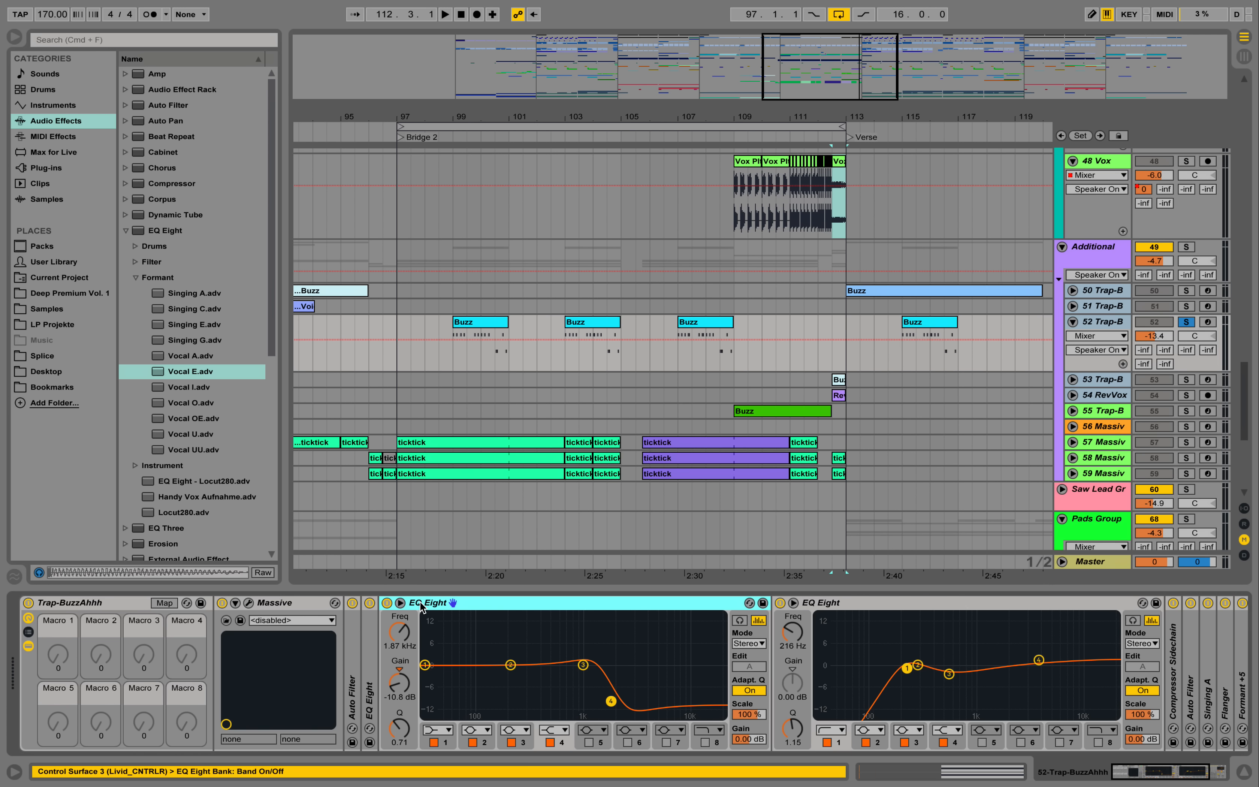
pyautogui.doubleClick(421, 604)
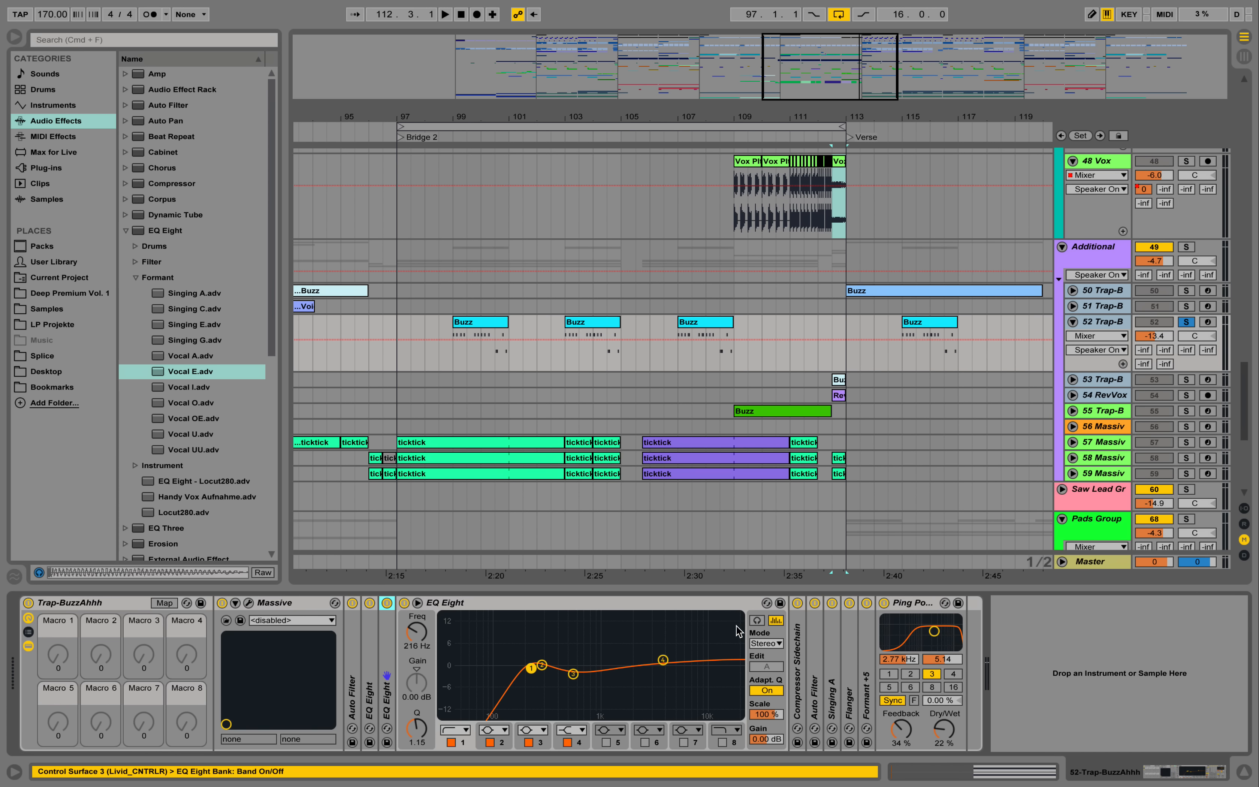
pyautogui.doubleClick(590, 602)
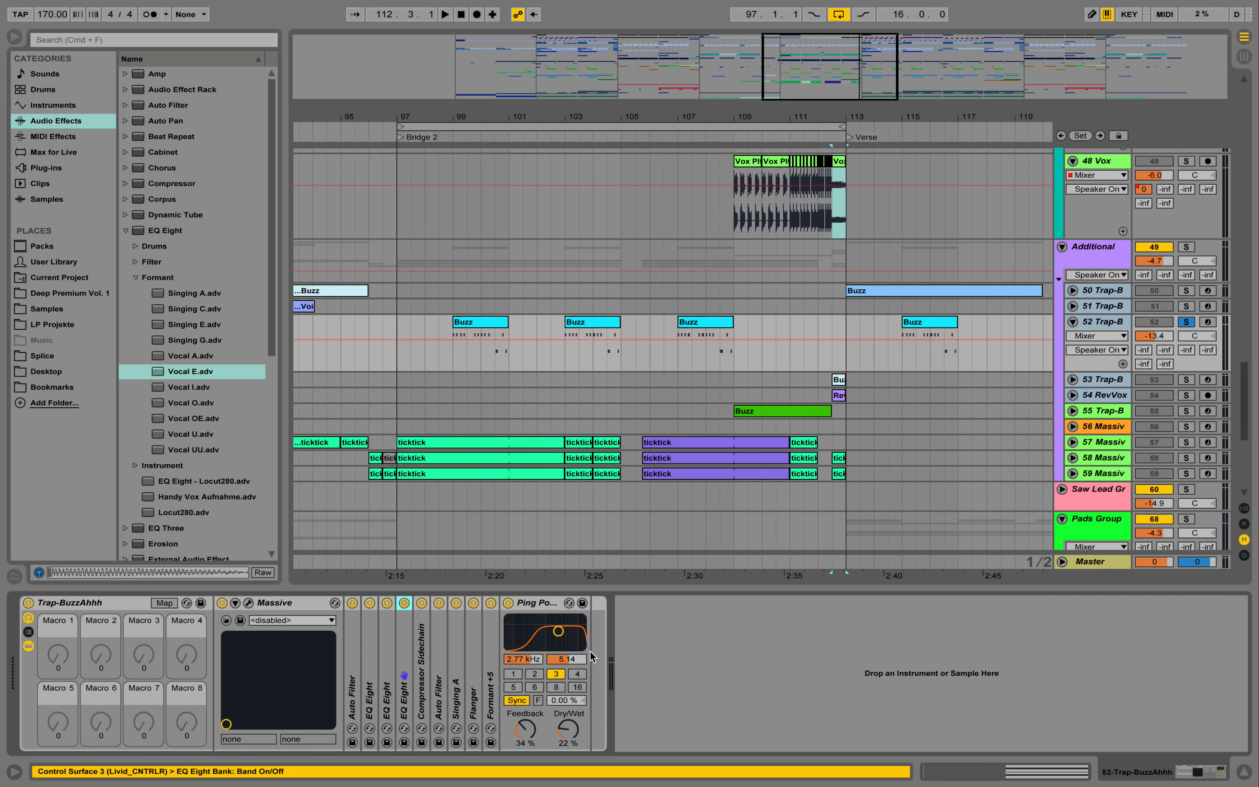
# - Unfold the Formant +5, Flanger, Singing A, Auto Filter and Compressor Sidechain devices on track 52 to view their settings
pyautogui.doubleClick(493, 680)
pyautogui.doubleClick(473, 656)
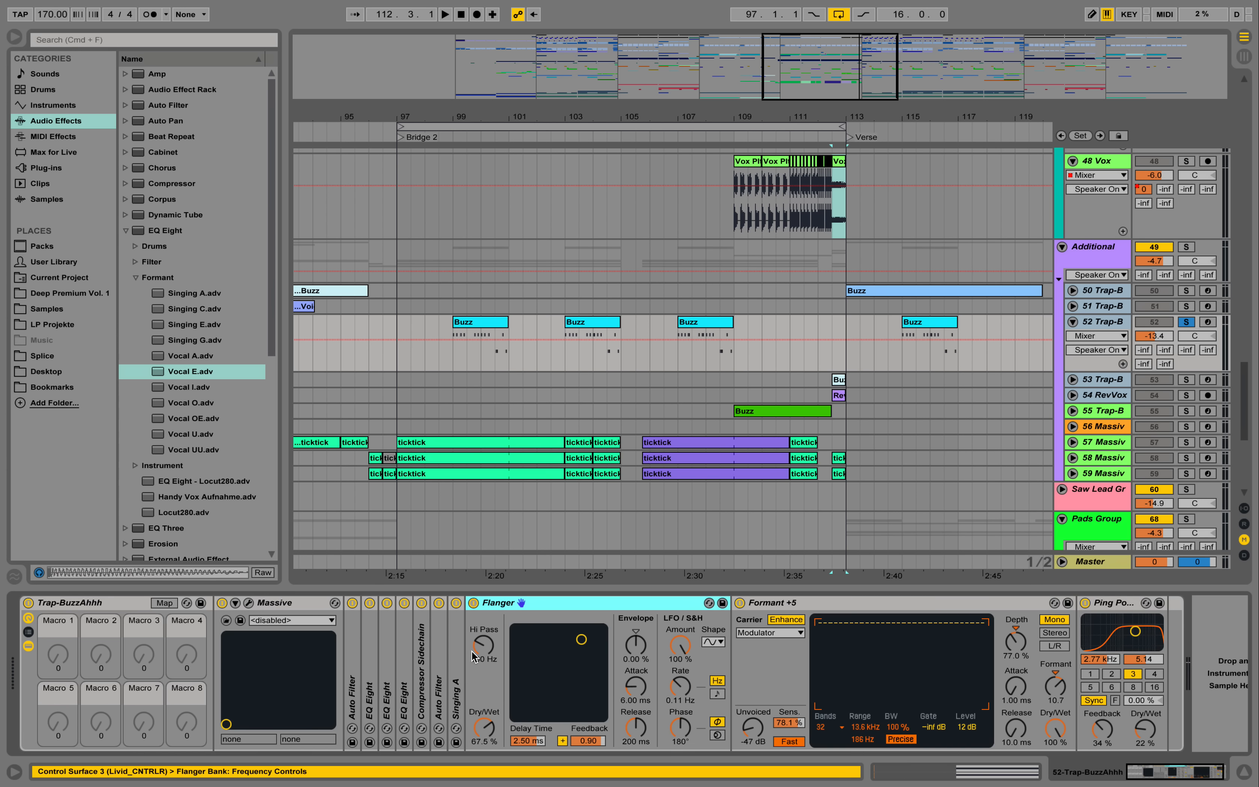
pyautogui.doubleClick(457, 655)
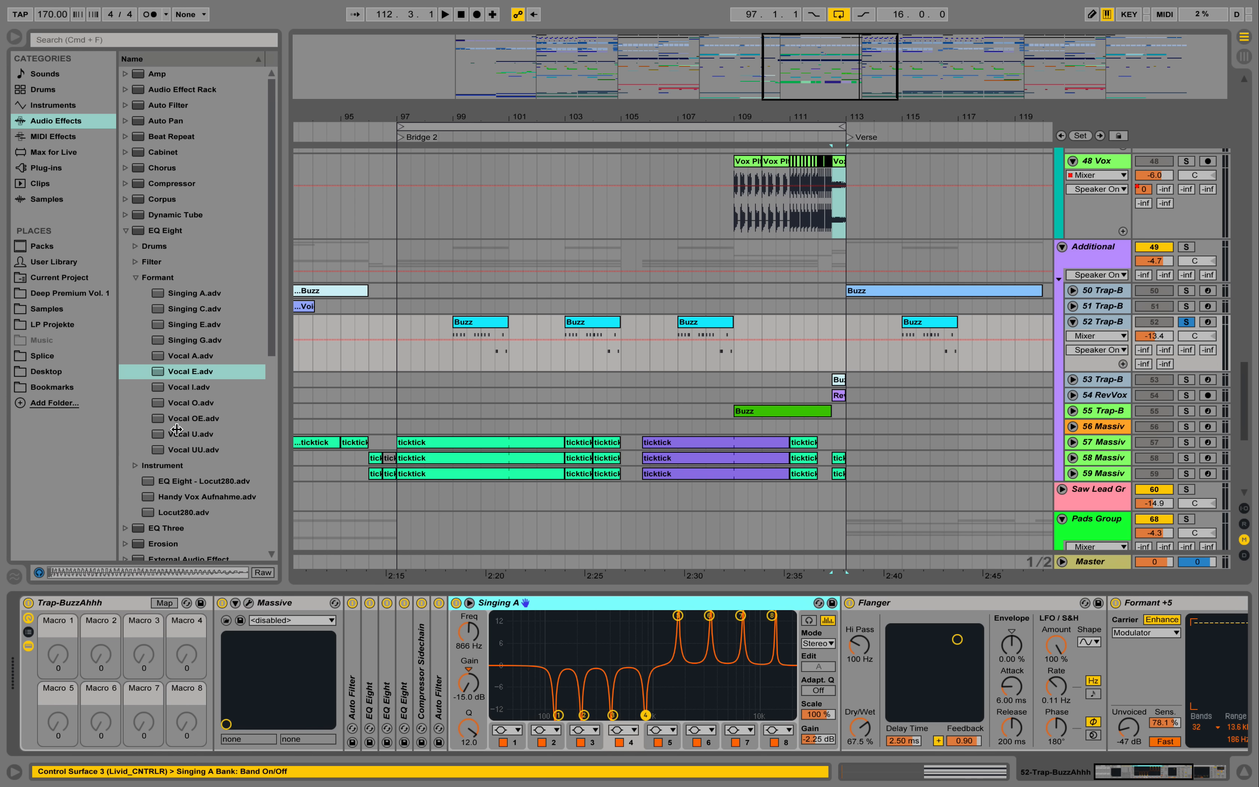
pyautogui.doubleClick(437, 655)
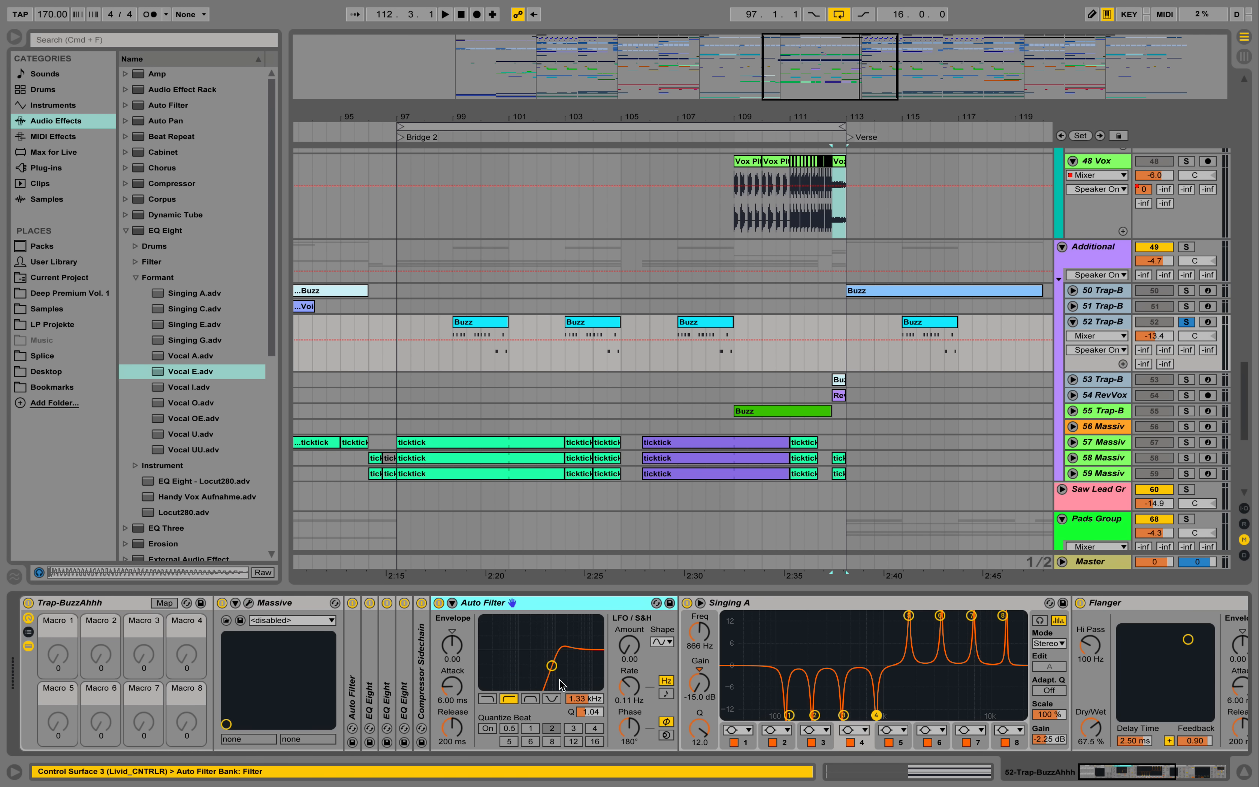
pyautogui.doubleClick(424, 655)
pyautogui.click(409, 651)
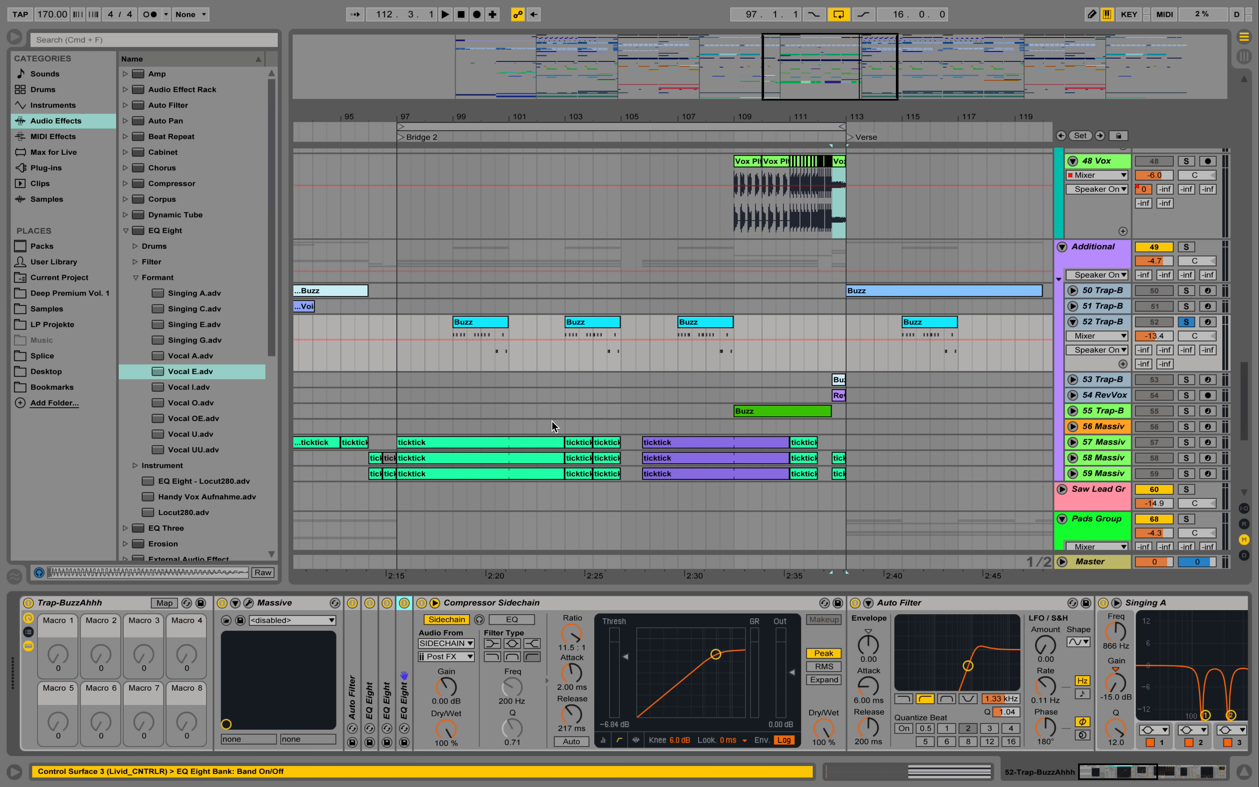
# - Play track 52's first Bridge 2 Buzz clip from 99.1.1 and view its MIDI notes
pyautogui.click(452, 357)
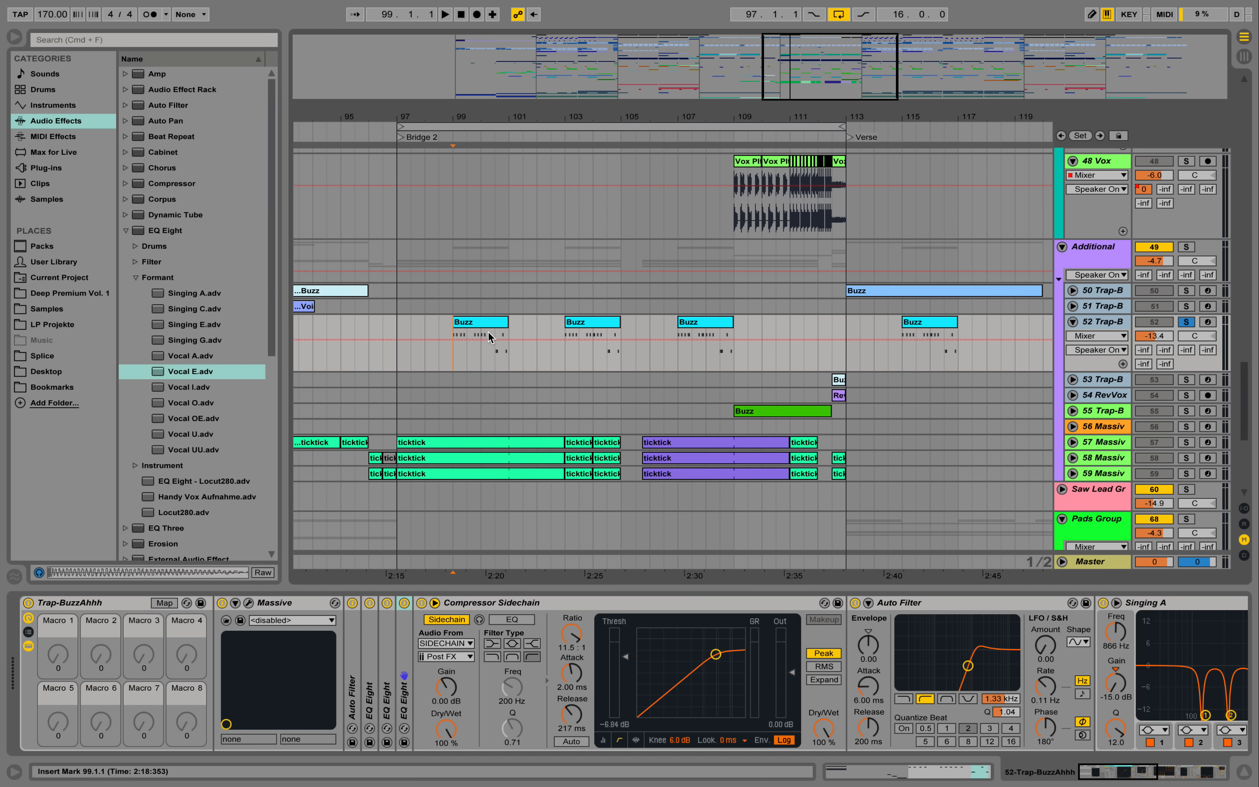
pyautogui.press('space')
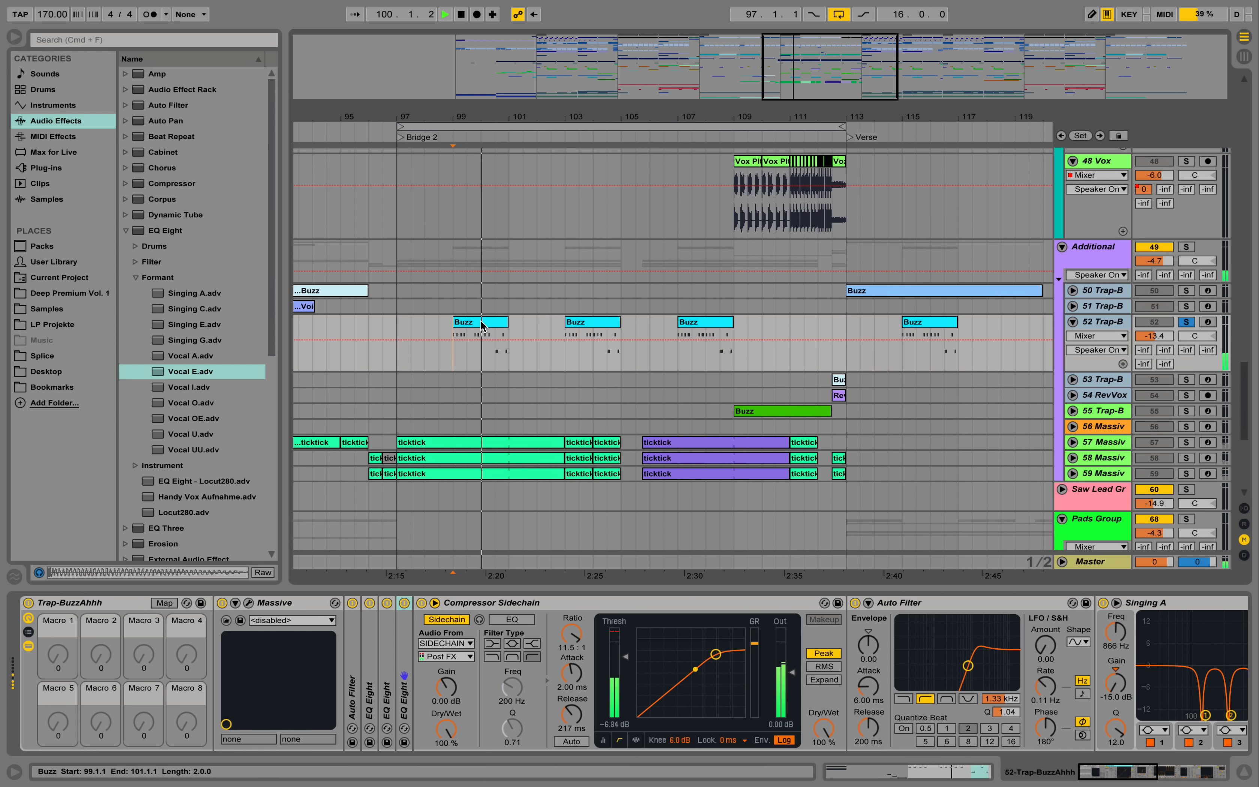
pyautogui.doubleClick(482, 321)
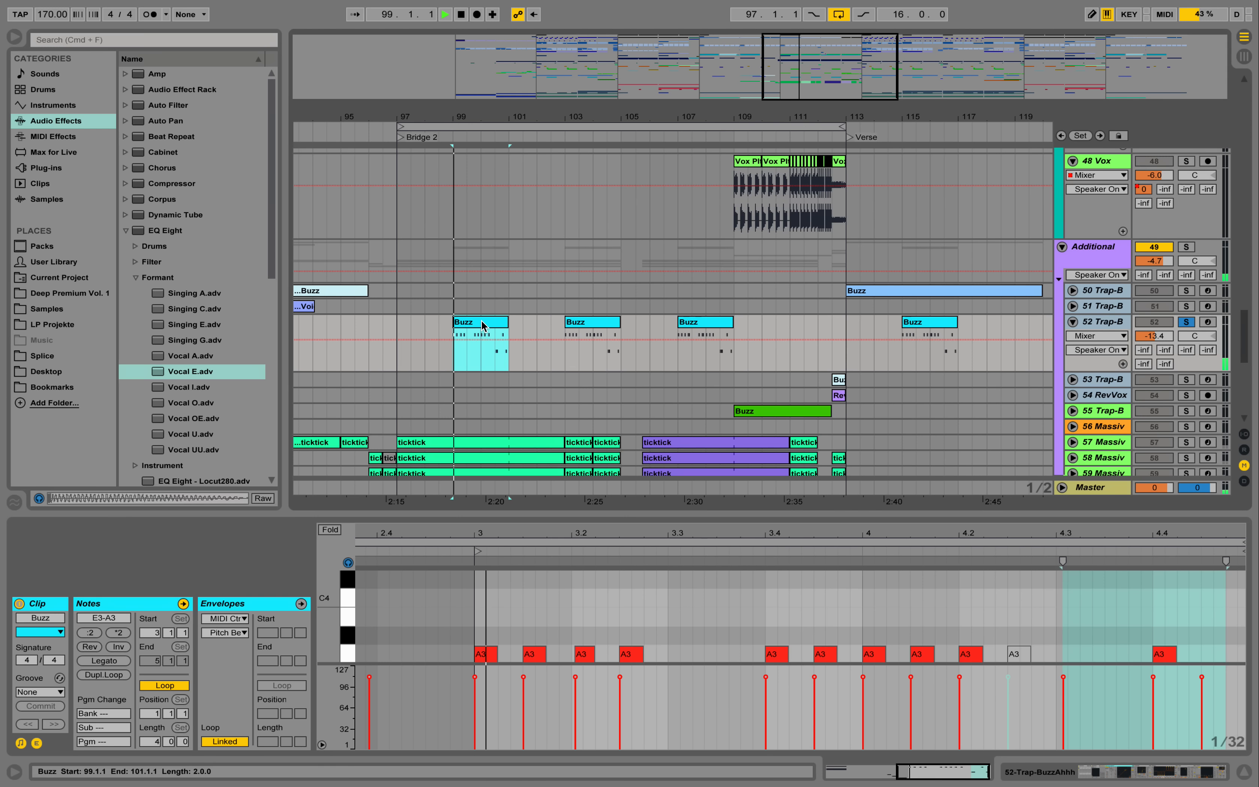
pyautogui.scroll(-3, 935, 633)
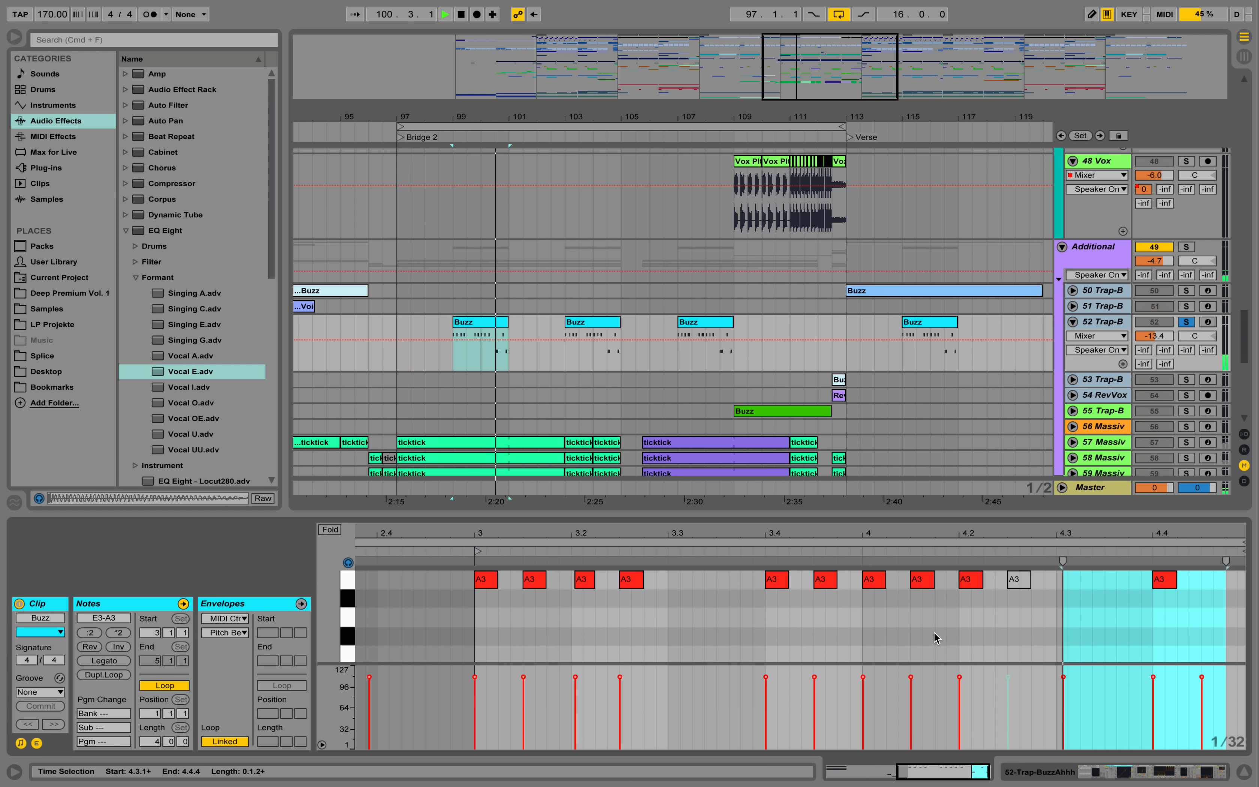
pyautogui.press('space')
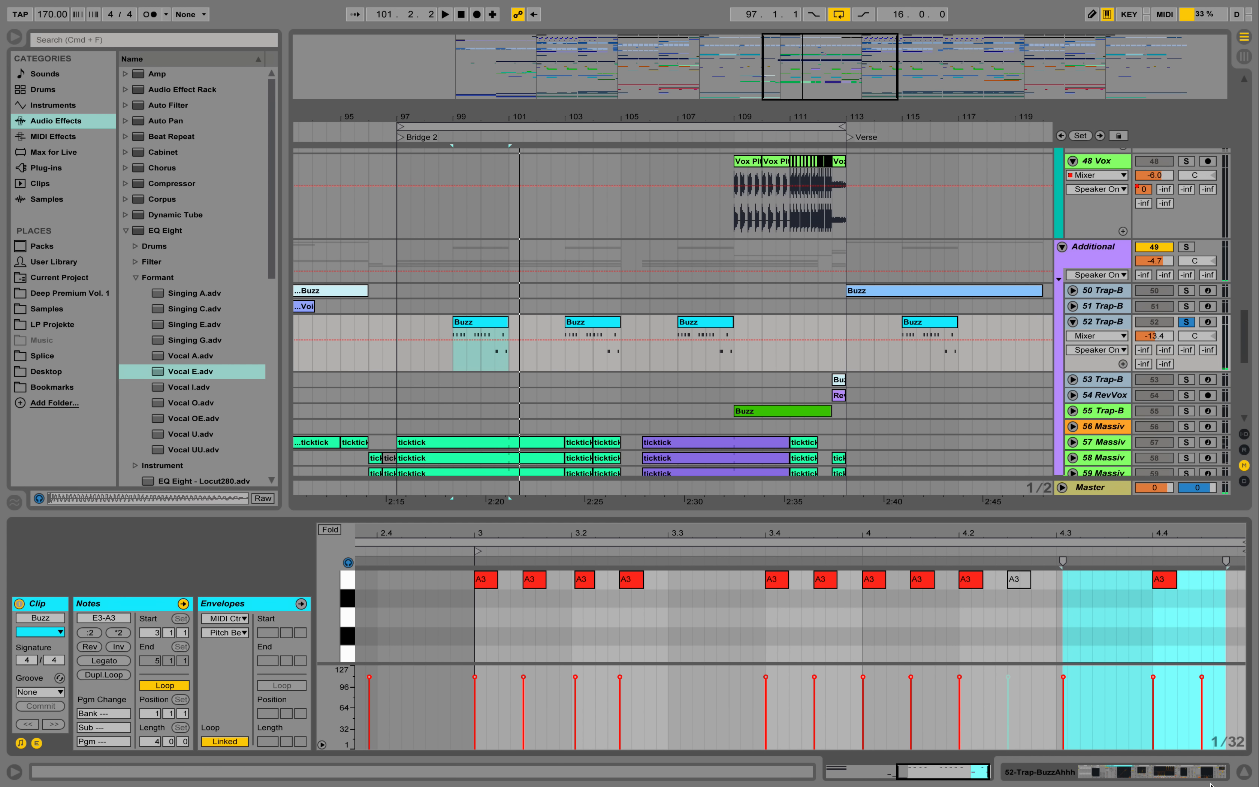
# - Unfold and solo Massive track 57, and play its ticktick clip from bar 97 with the note editor folded to used notes
pyautogui.click(1243, 774)
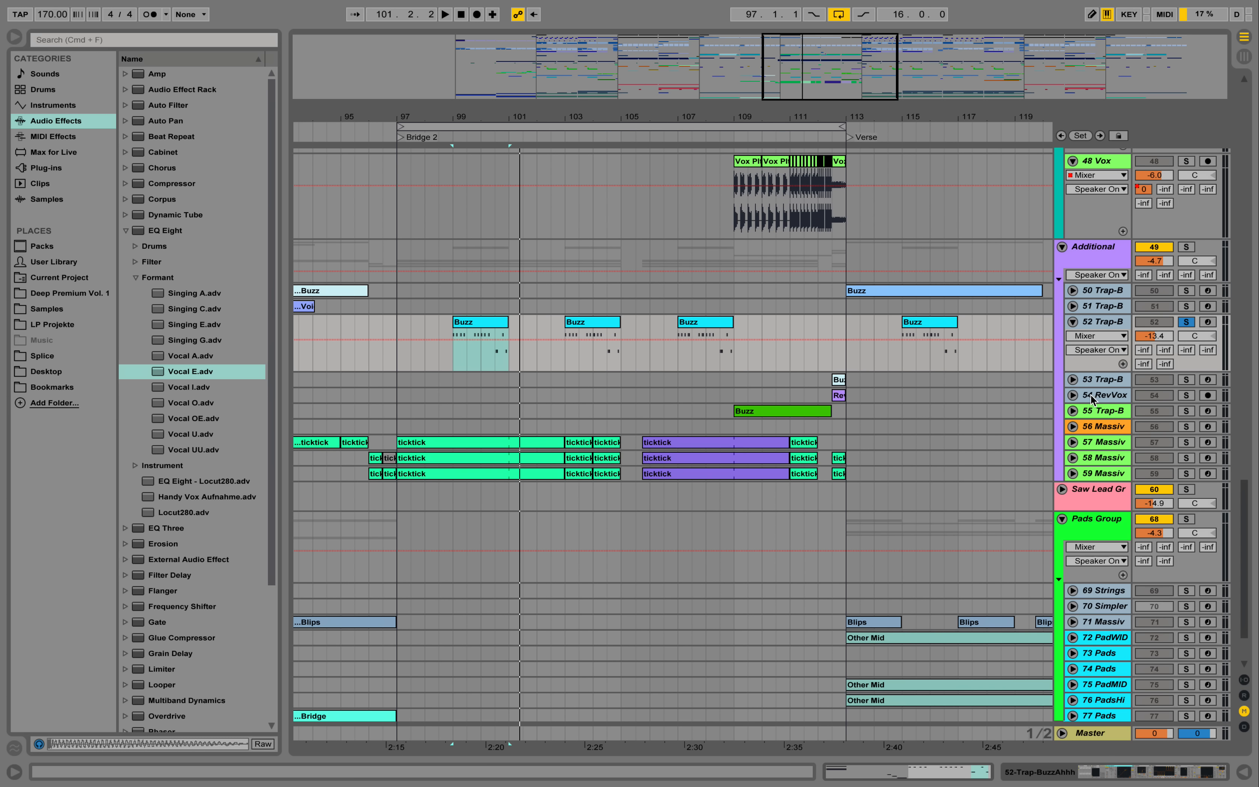
pyautogui.click(1186, 441)
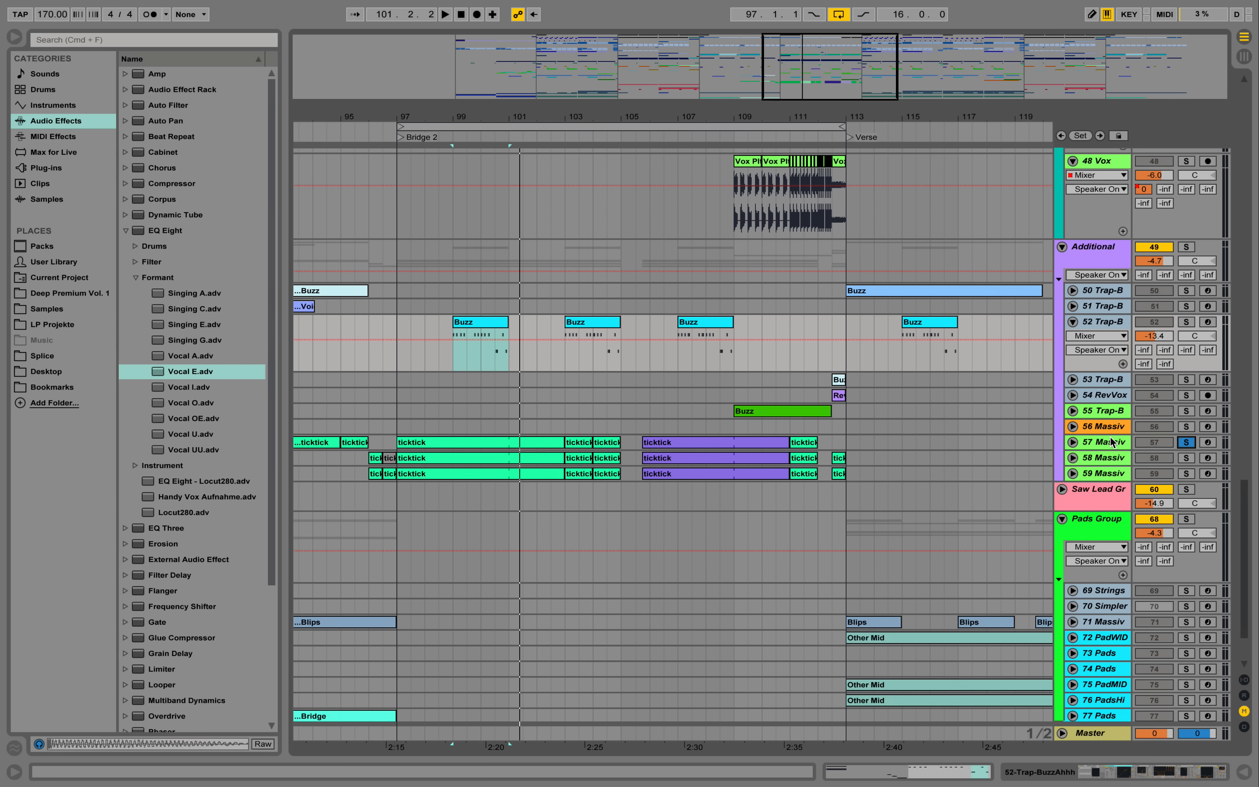
pyautogui.click(1072, 442)
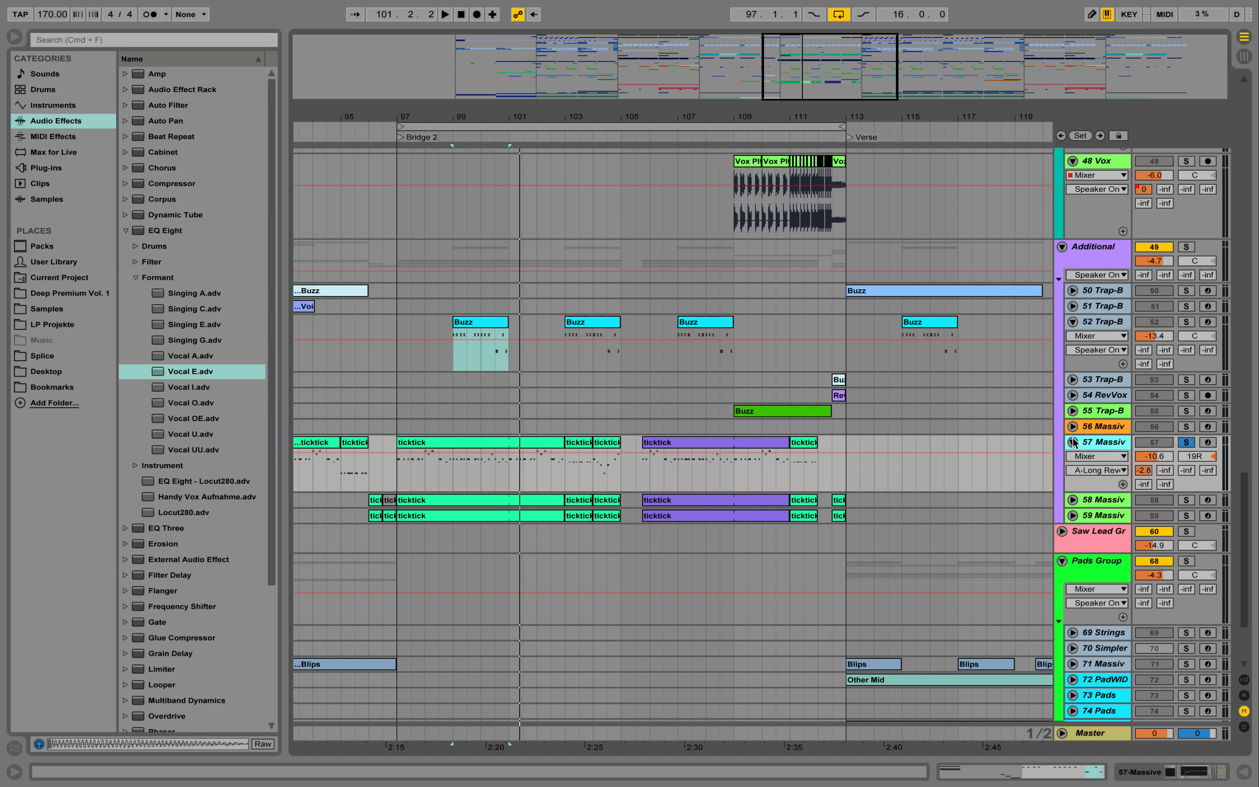
pyautogui.doubleClick(480, 442)
pyautogui.press('space')
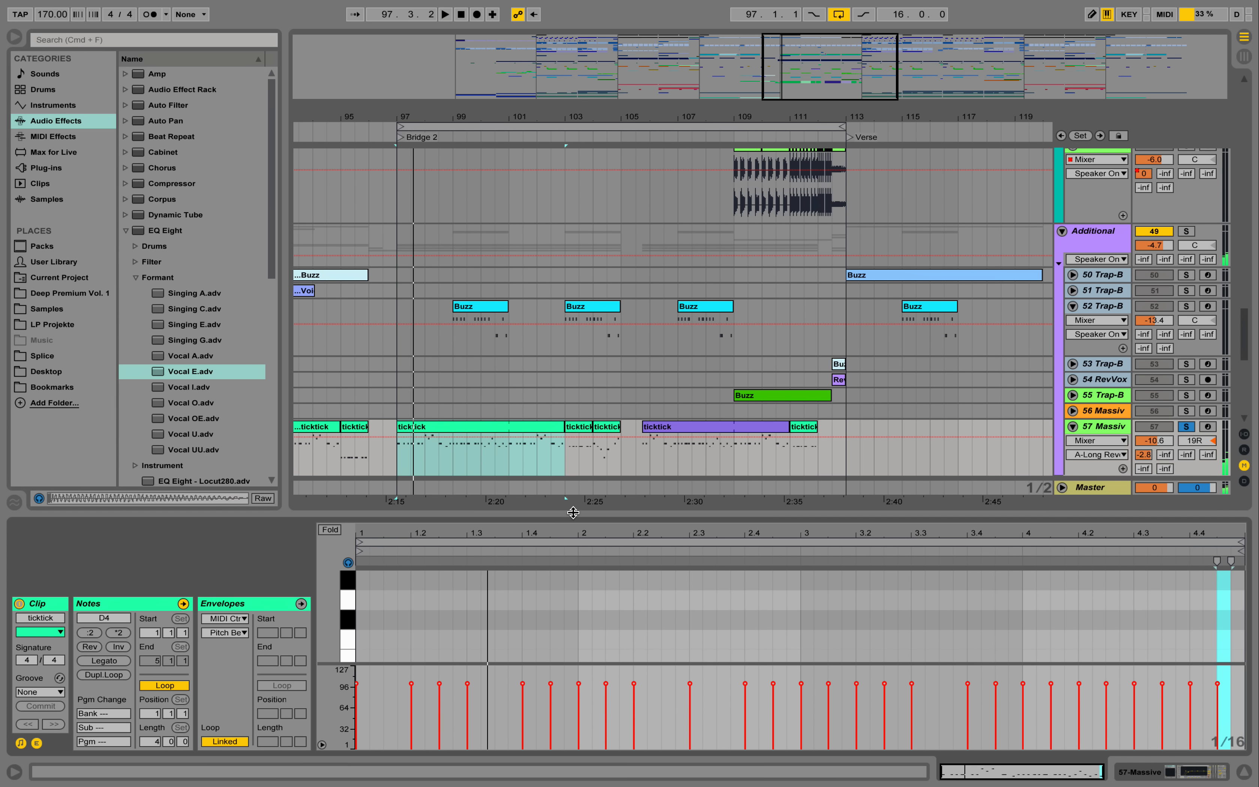
pyautogui.click(332, 532)
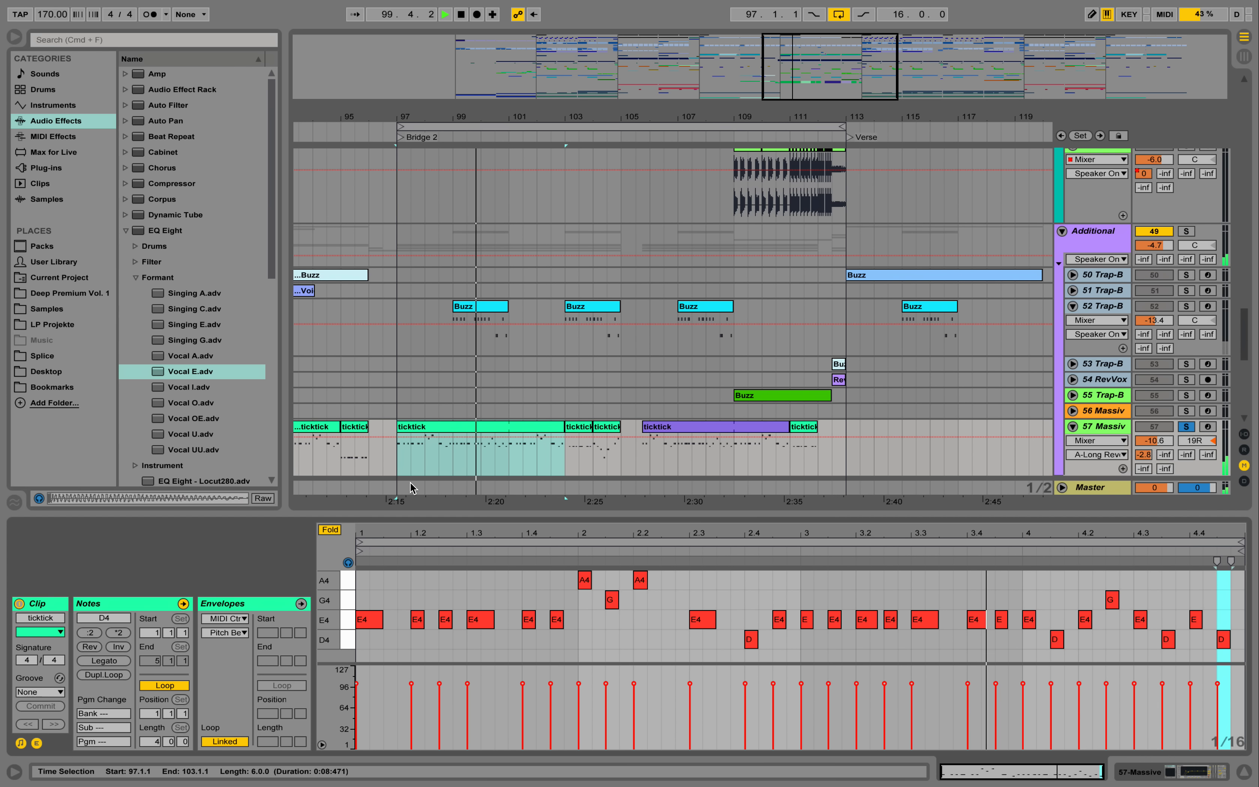
pyautogui.press('space')
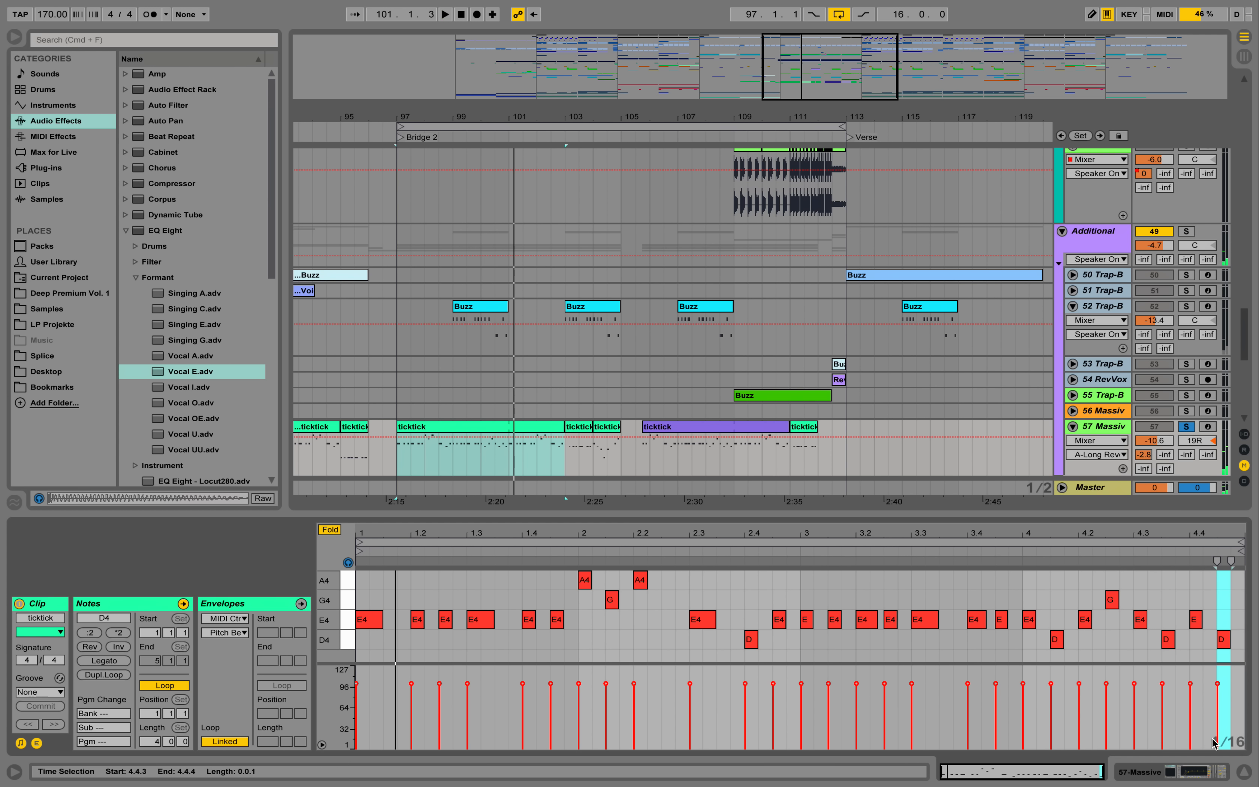
# - Show track 57's device chain, and unfold, solo and play Massive track 58 from bar 97
pyautogui.click(1204, 769)
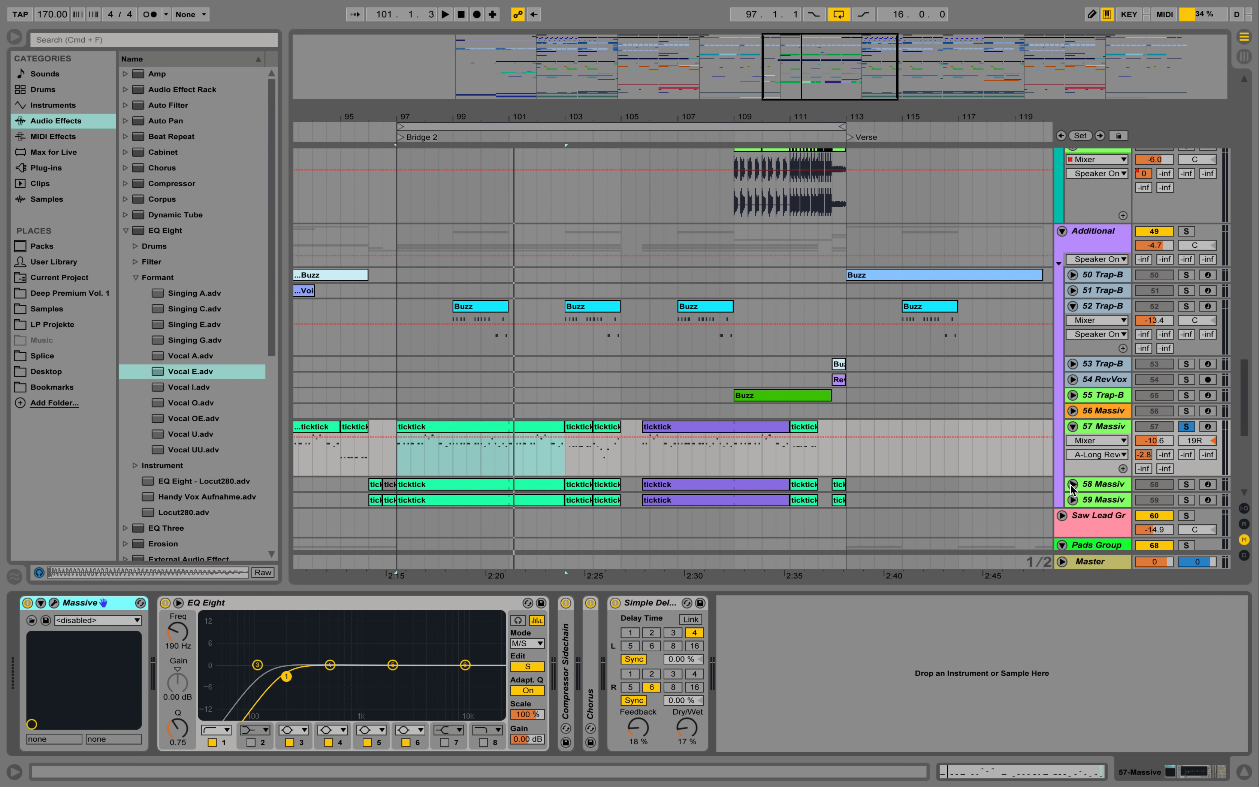
pyautogui.scroll(-1, 858, 440)
pyautogui.scroll(-5, 859, 440)
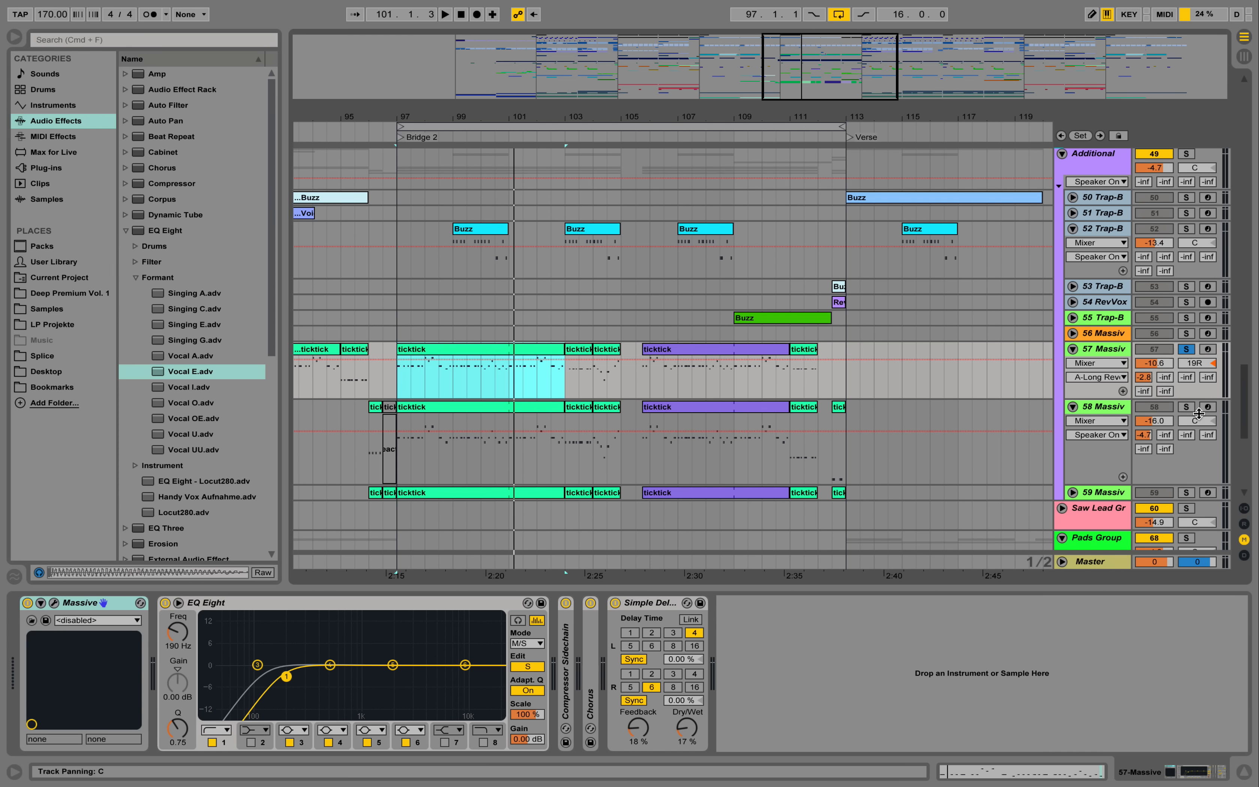
pyautogui.click(1188, 410)
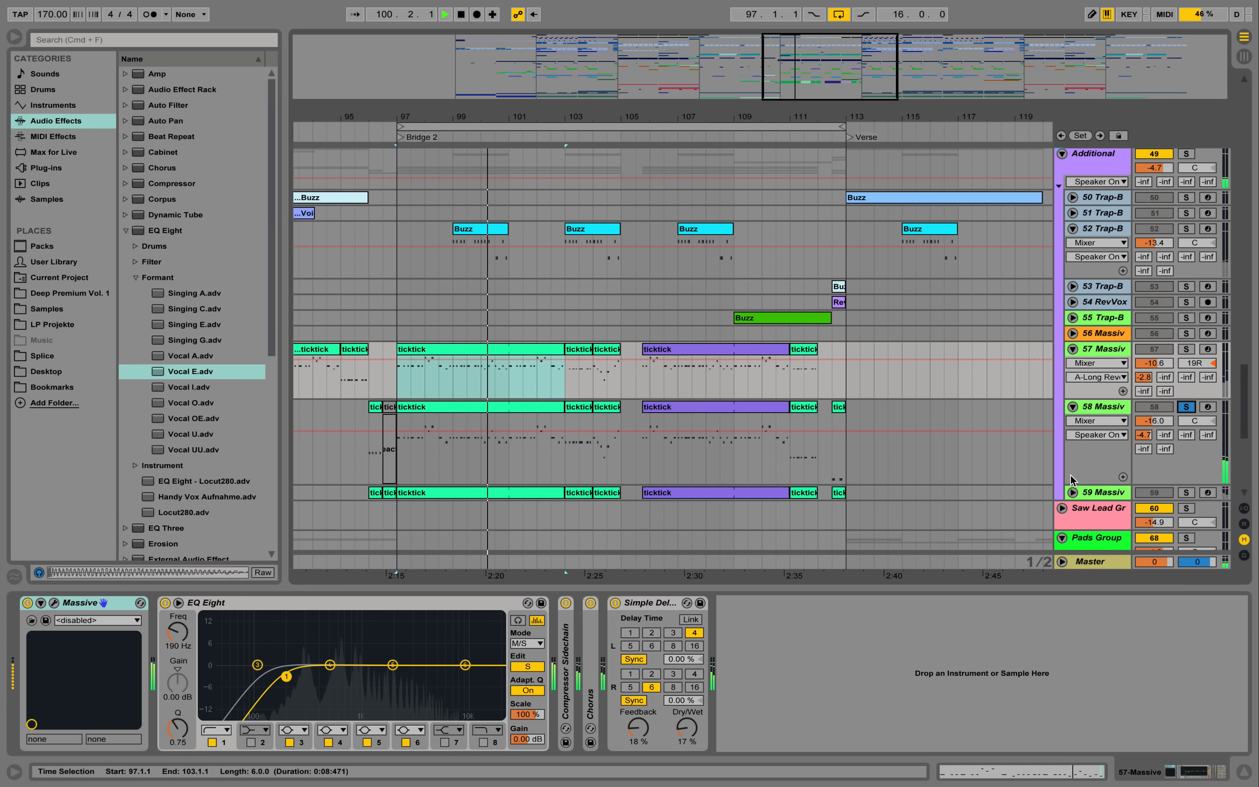
# - Unfold, solo and play Massive track 59, and view its device chain and Massive LEAD_ACID patch
pyautogui.click(1072, 492)
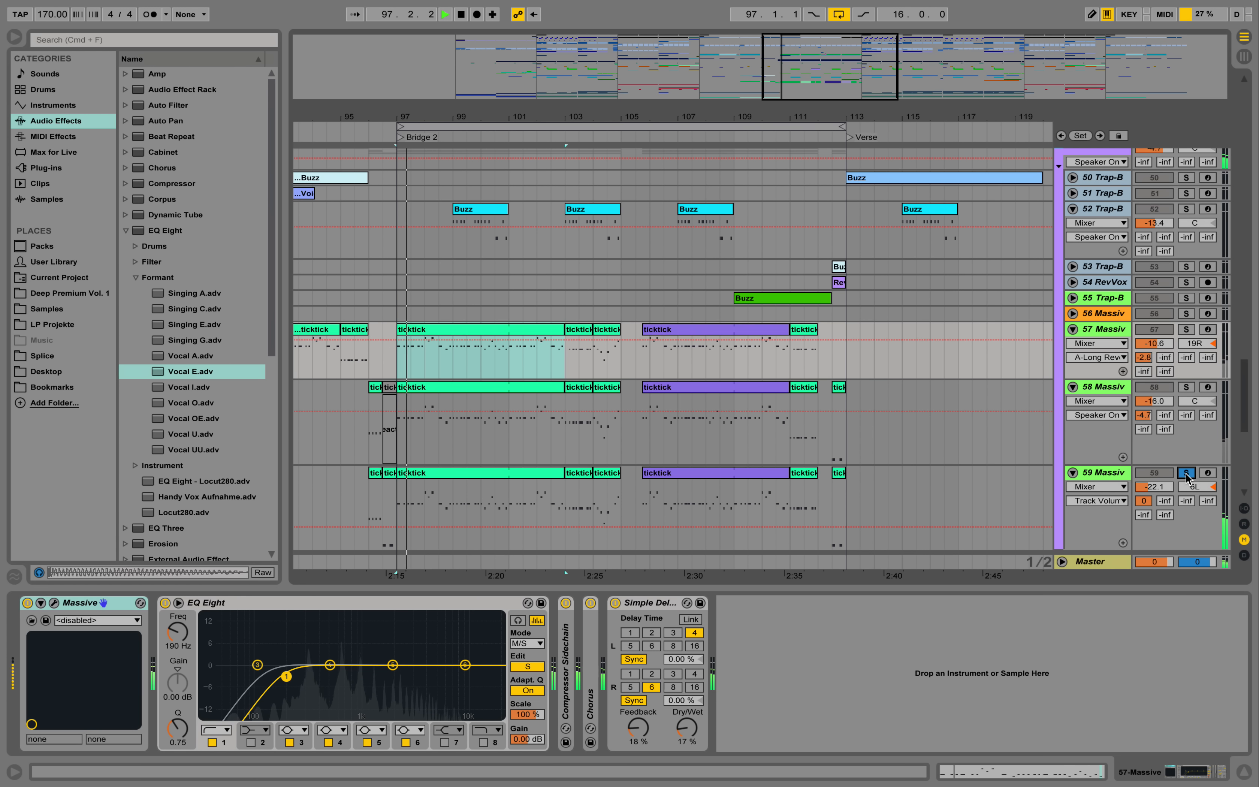
pyautogui.click(1093, 475)
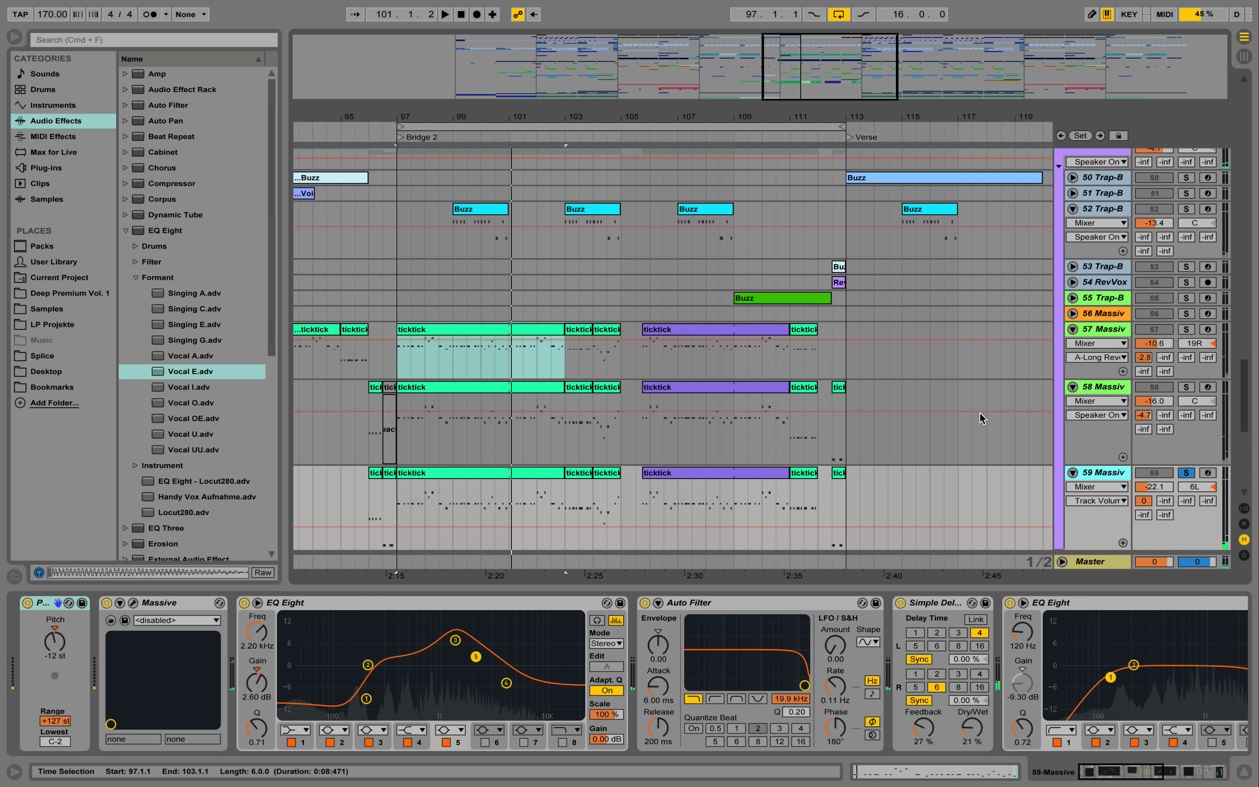
pyautogui.click(134, 603)
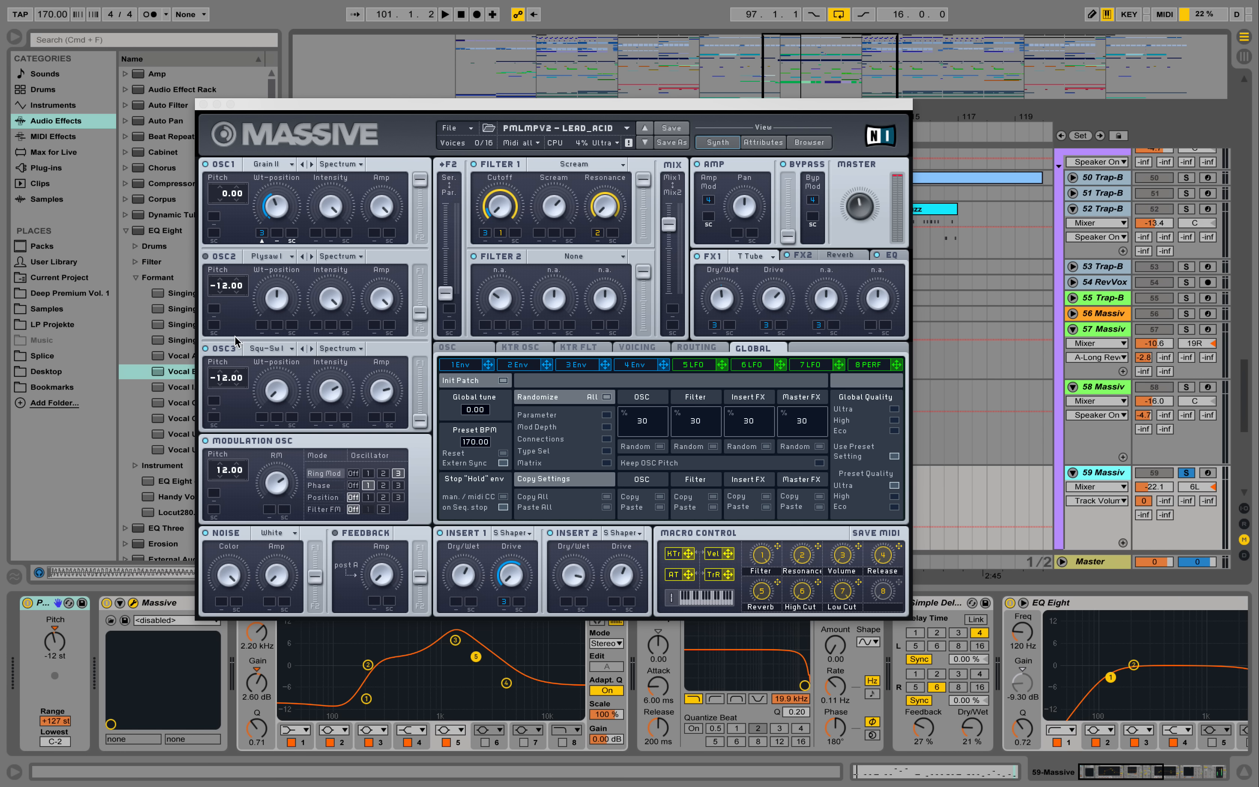
pyautogui.click(203, 105)
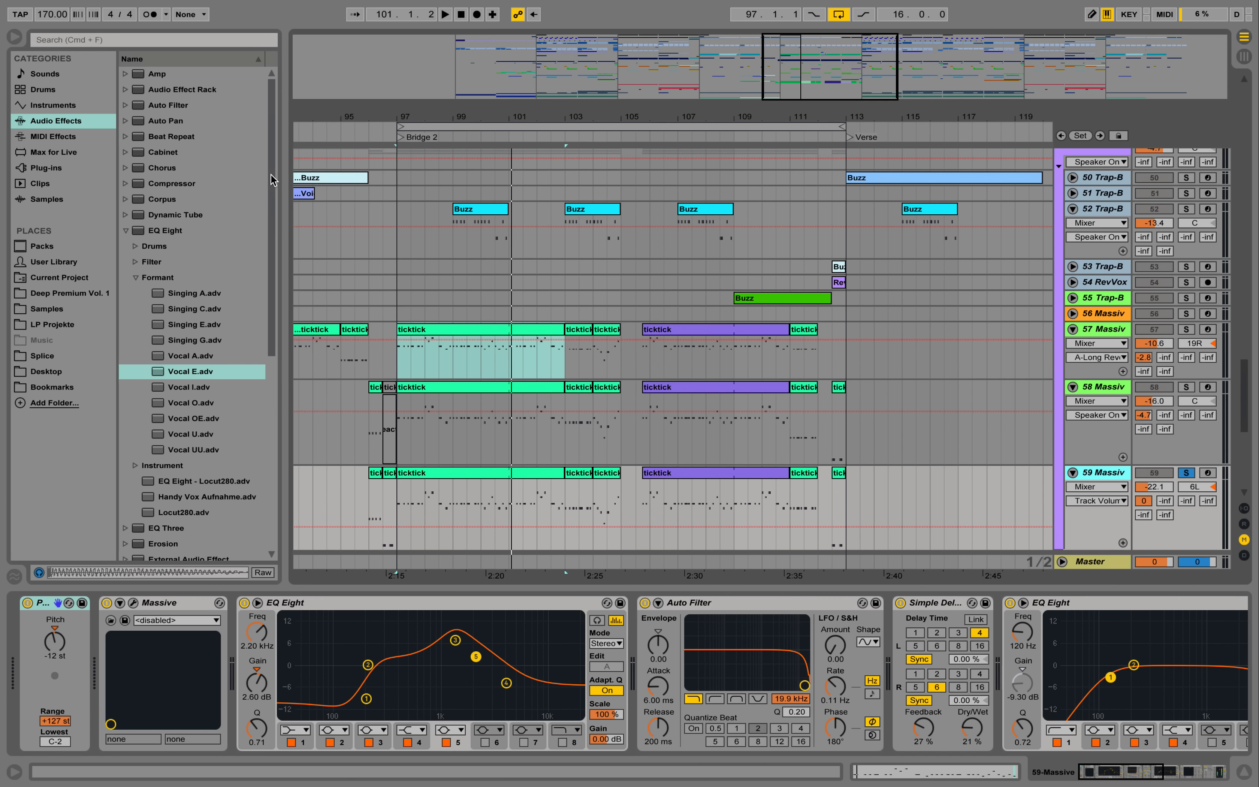
# - Play soloed Massive track 58 from bar 97, view its device chain and LEAD_DIST patch, and close the synth window
pyautogui.click(1121, 391)
pyautogui.press('space')
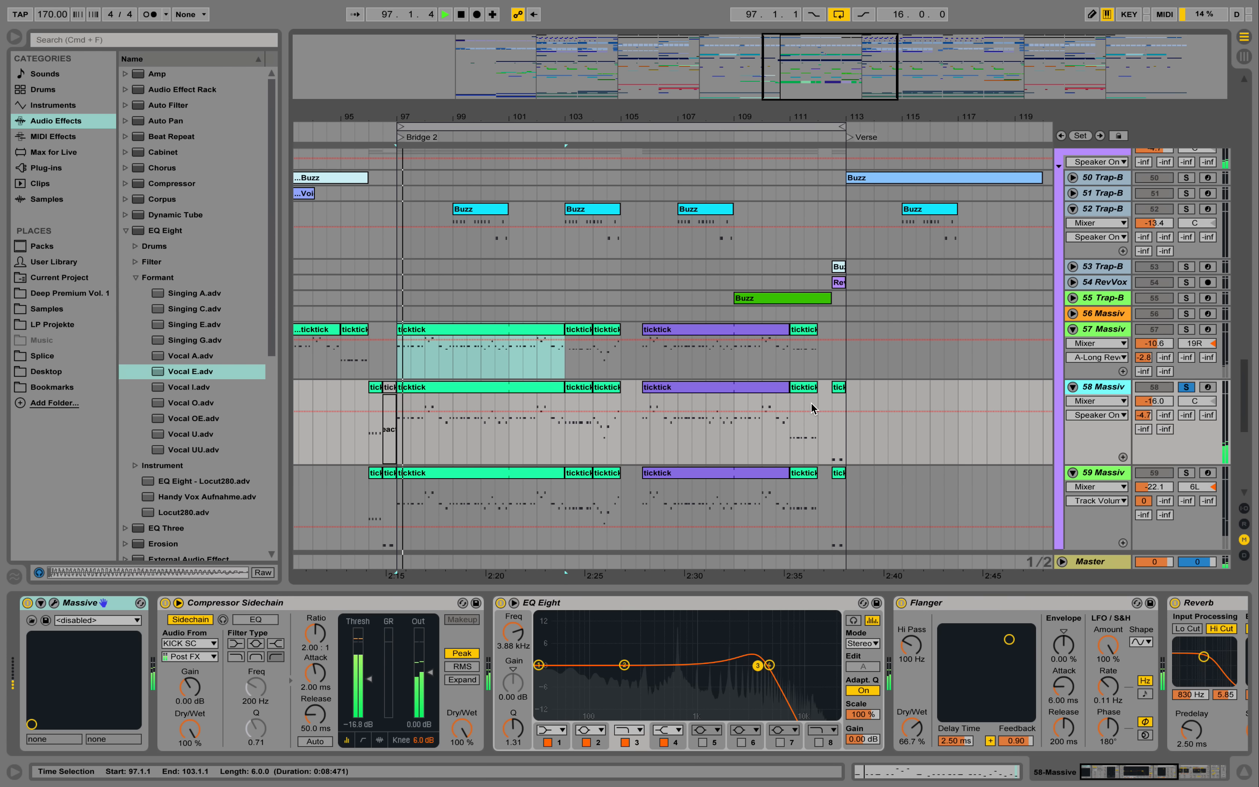
pyautogui.click(54, 603)
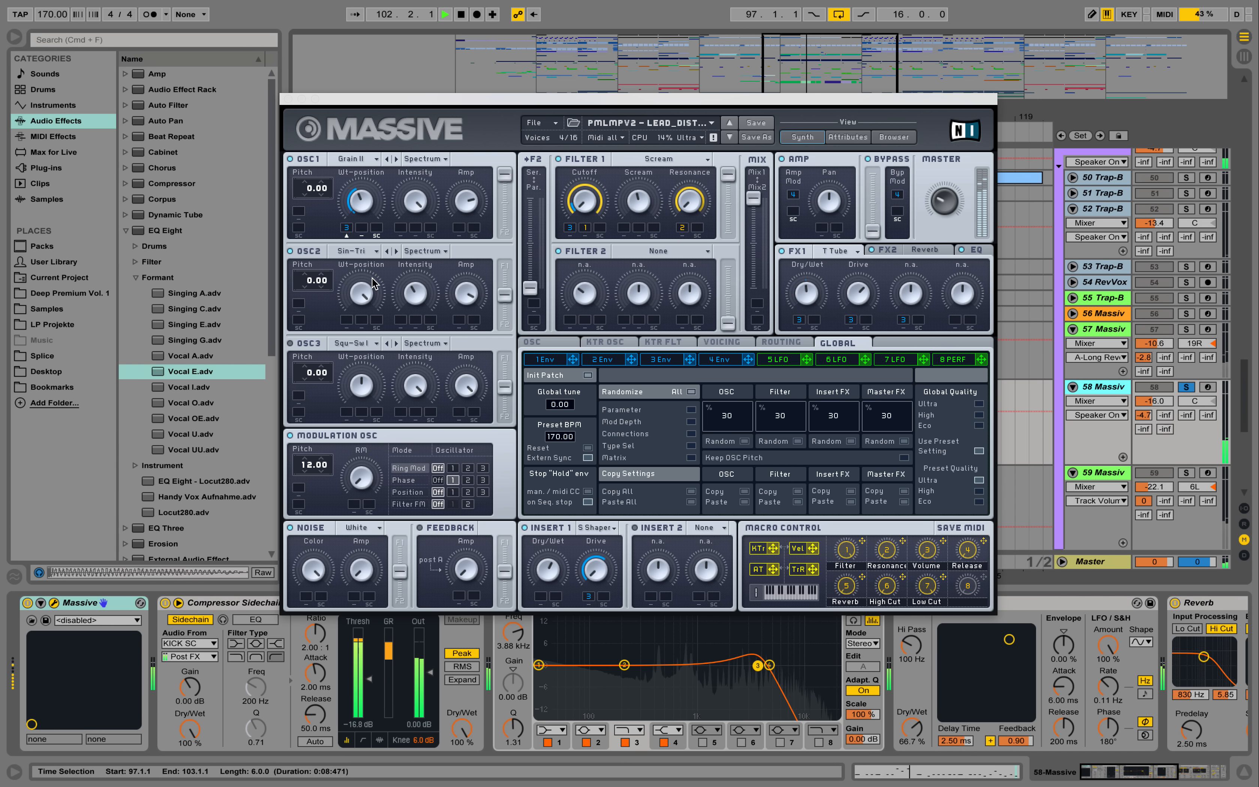
pyautogui.press('space')
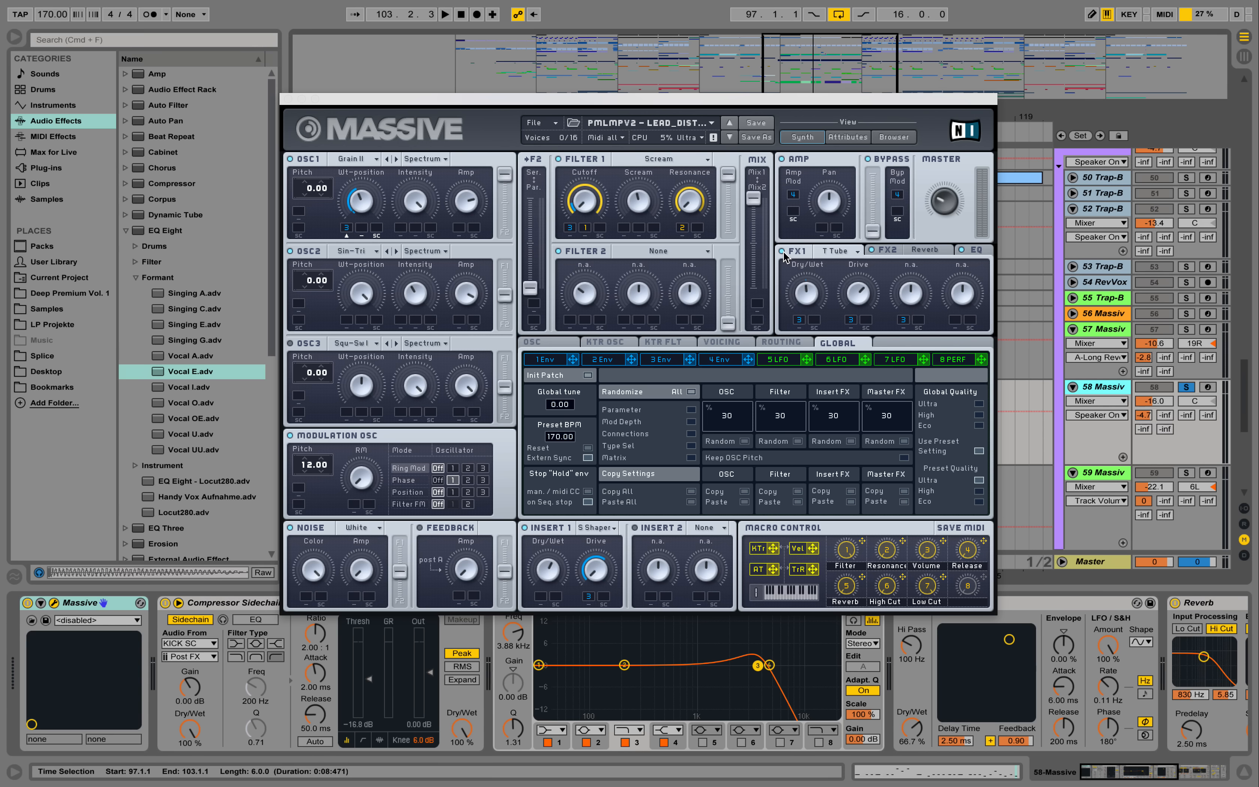
pyautogui.press('space')
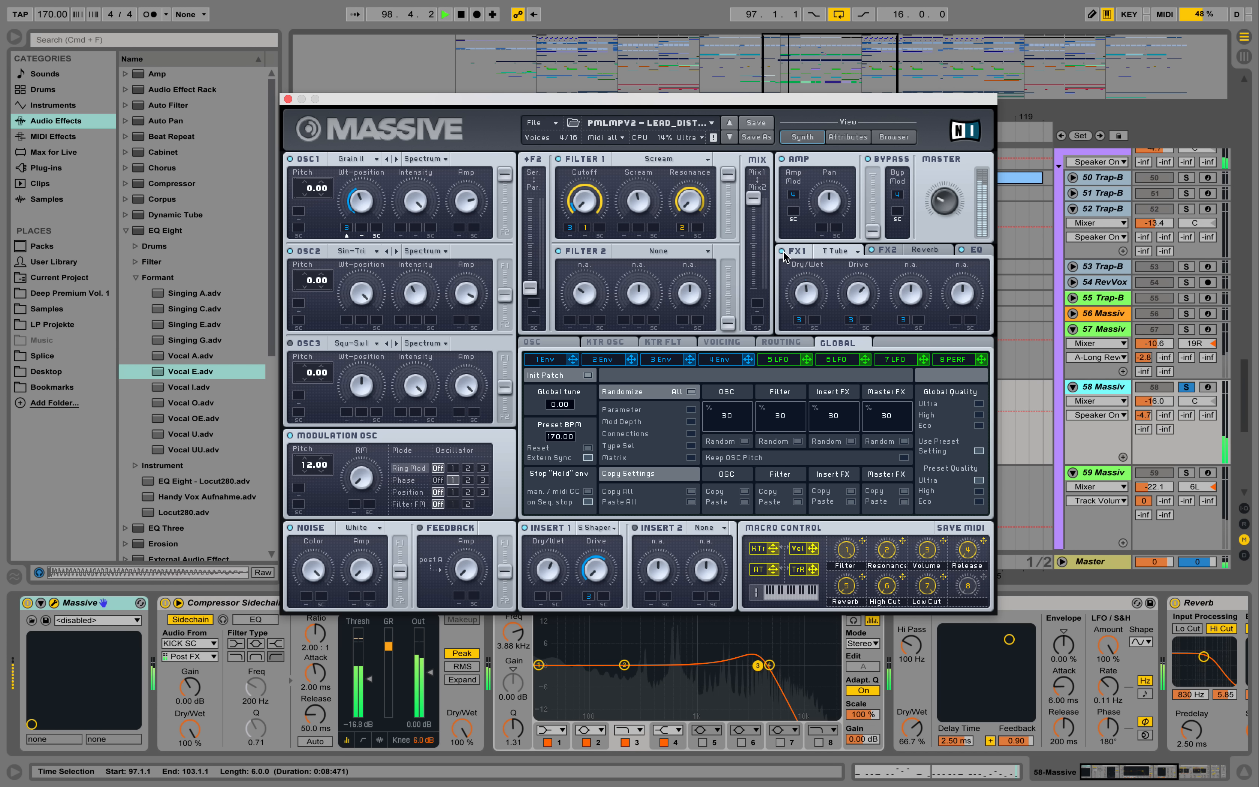
pyautogui.click(783, 250)
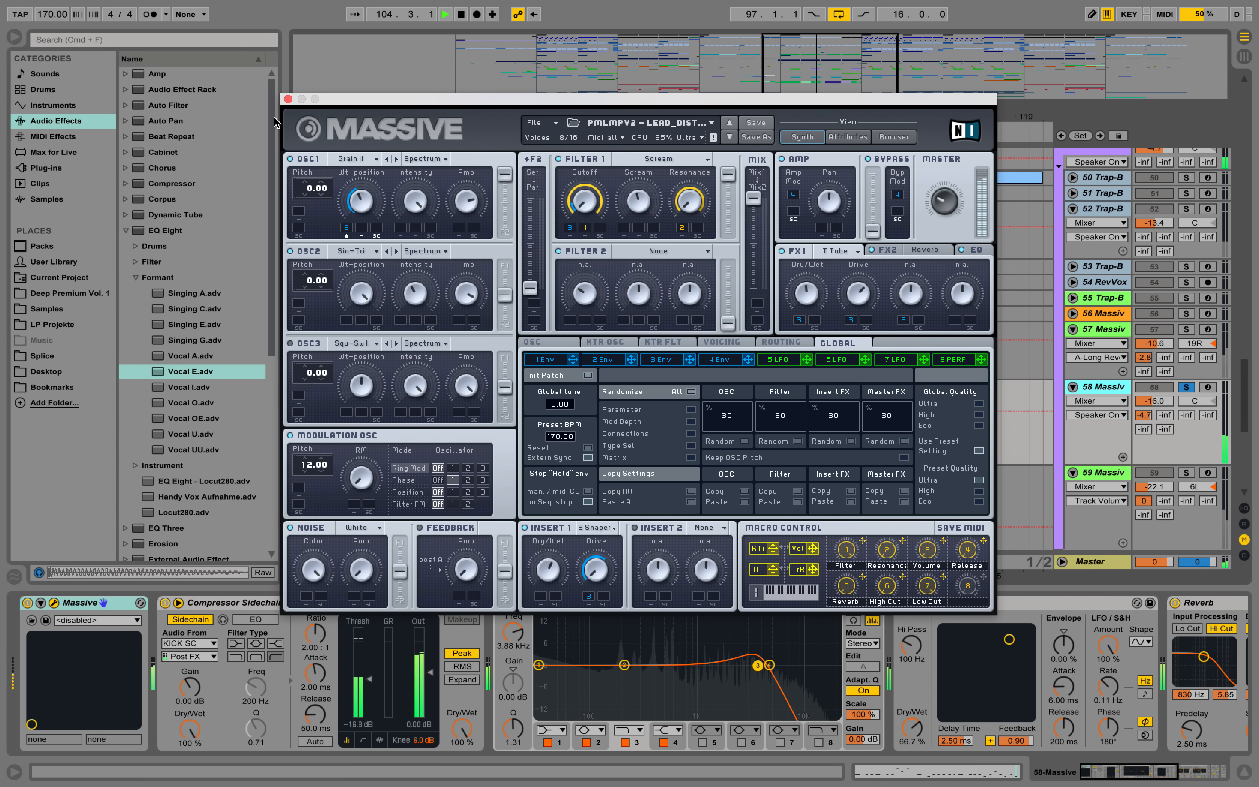
pyautogui.click(288, 99)
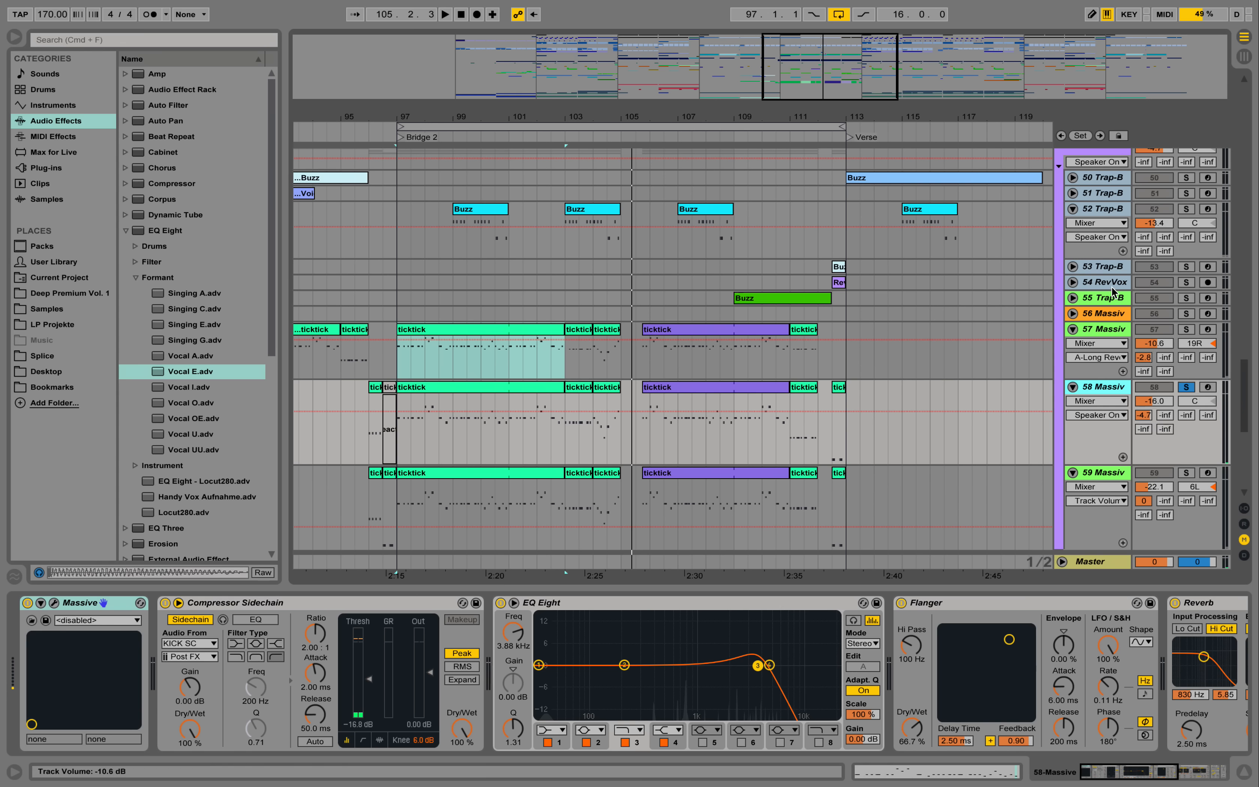
# - Solo and play Massive track 57 from bar 97, view its BS_ROOMY patch, and close the synth window
pyautogui.click(1188, 331)
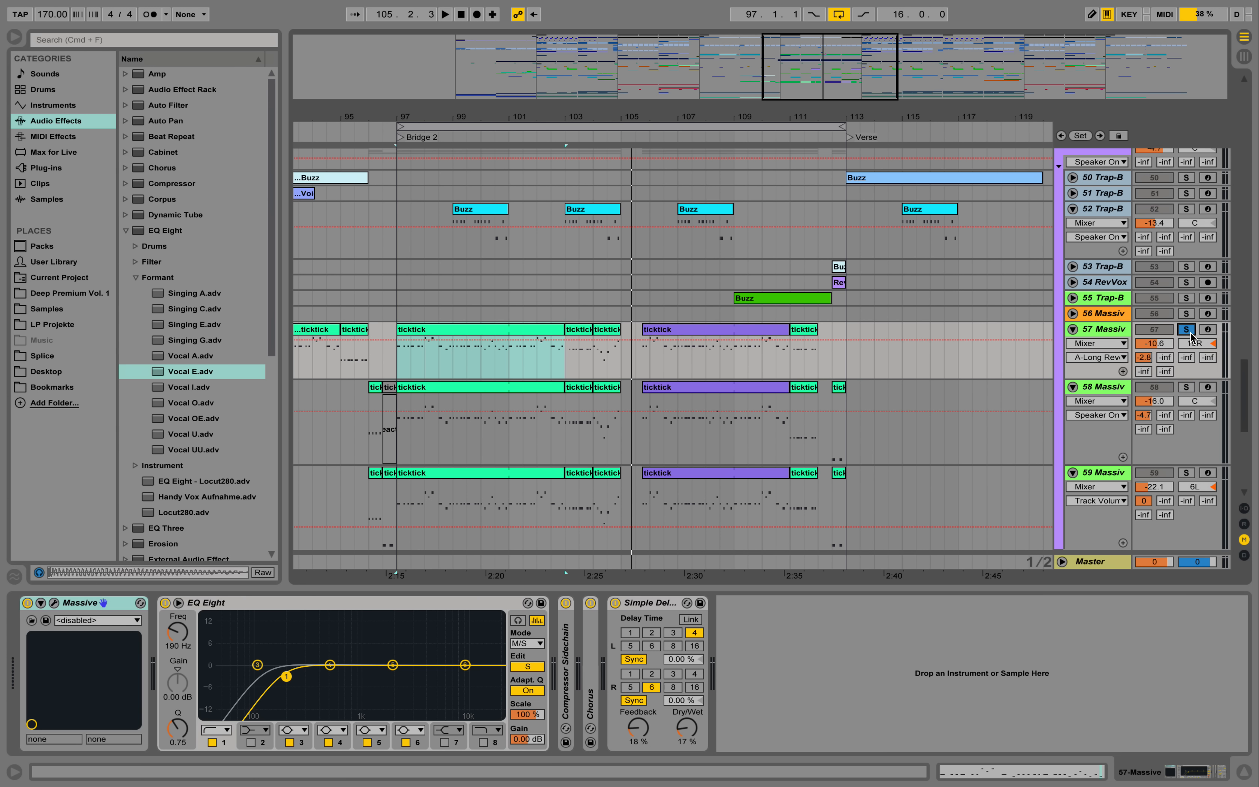
pyautogui.press('space')
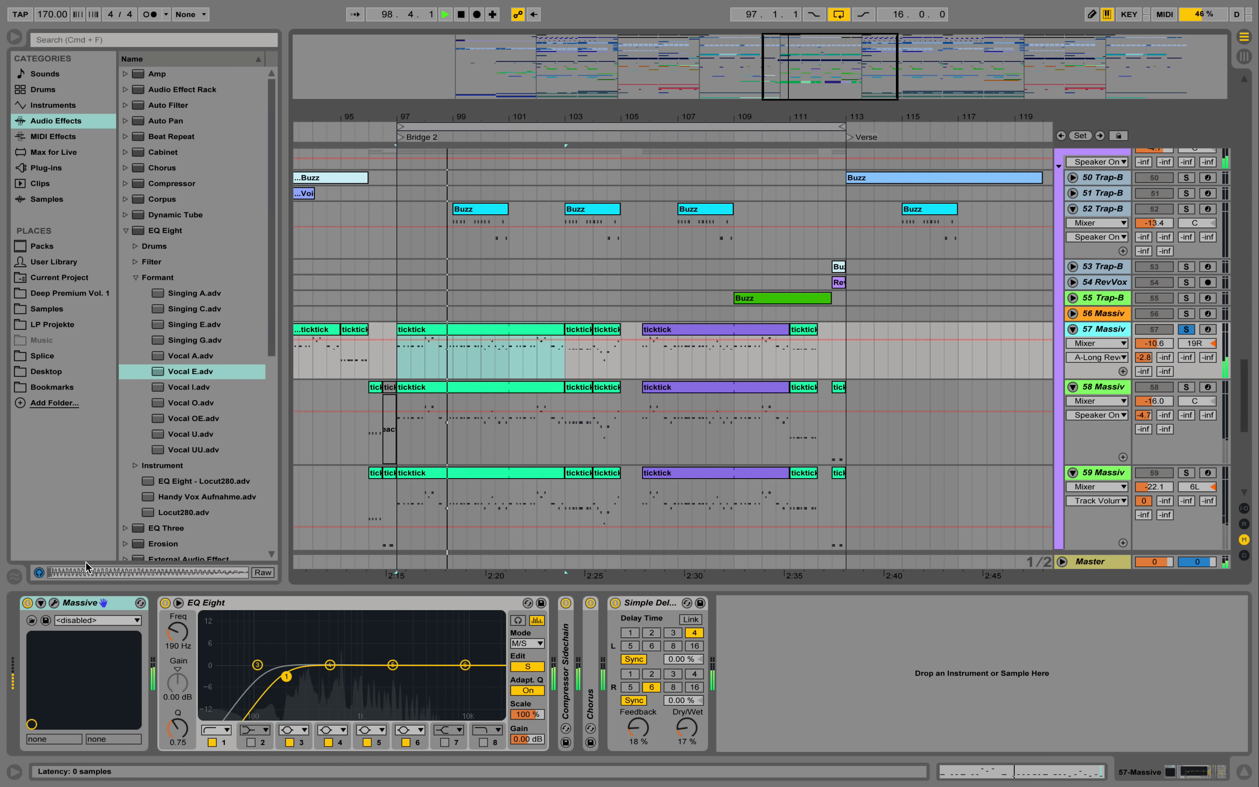
pyautogui.click(54, 603)
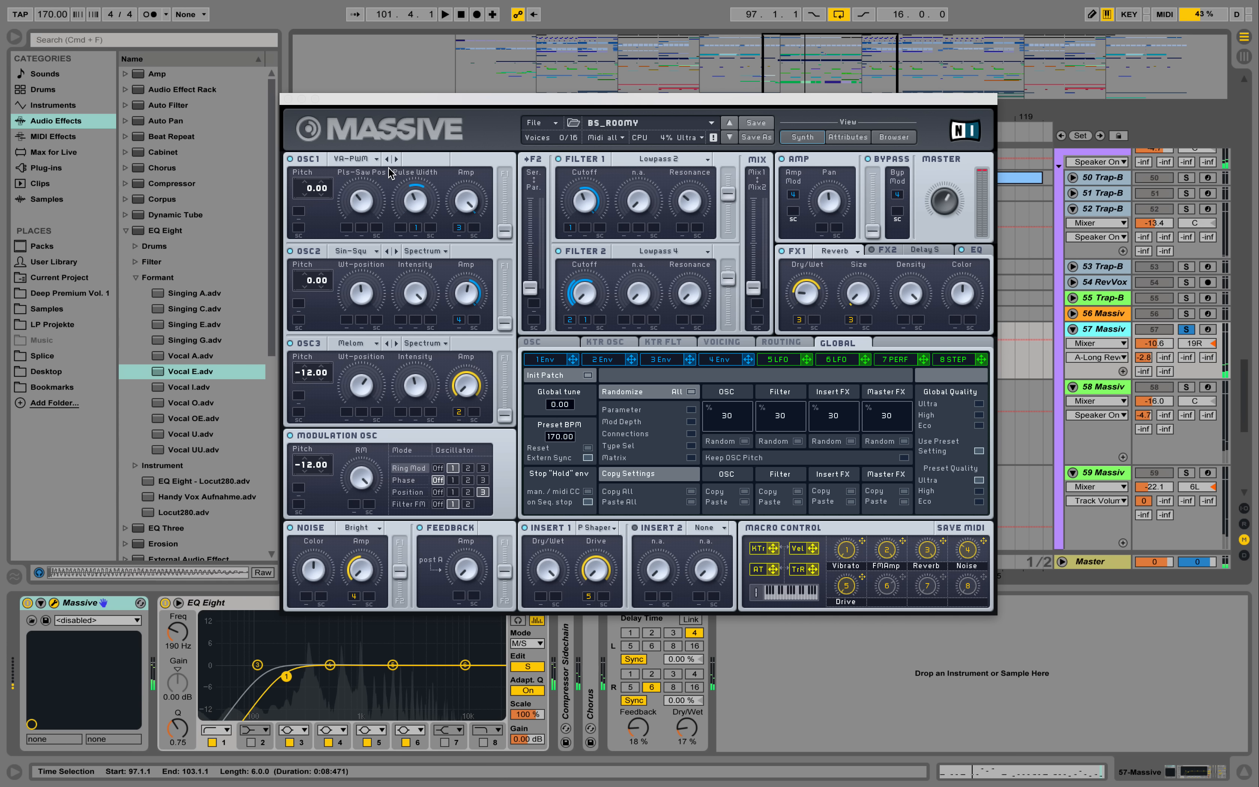
pyautogui.press('space')
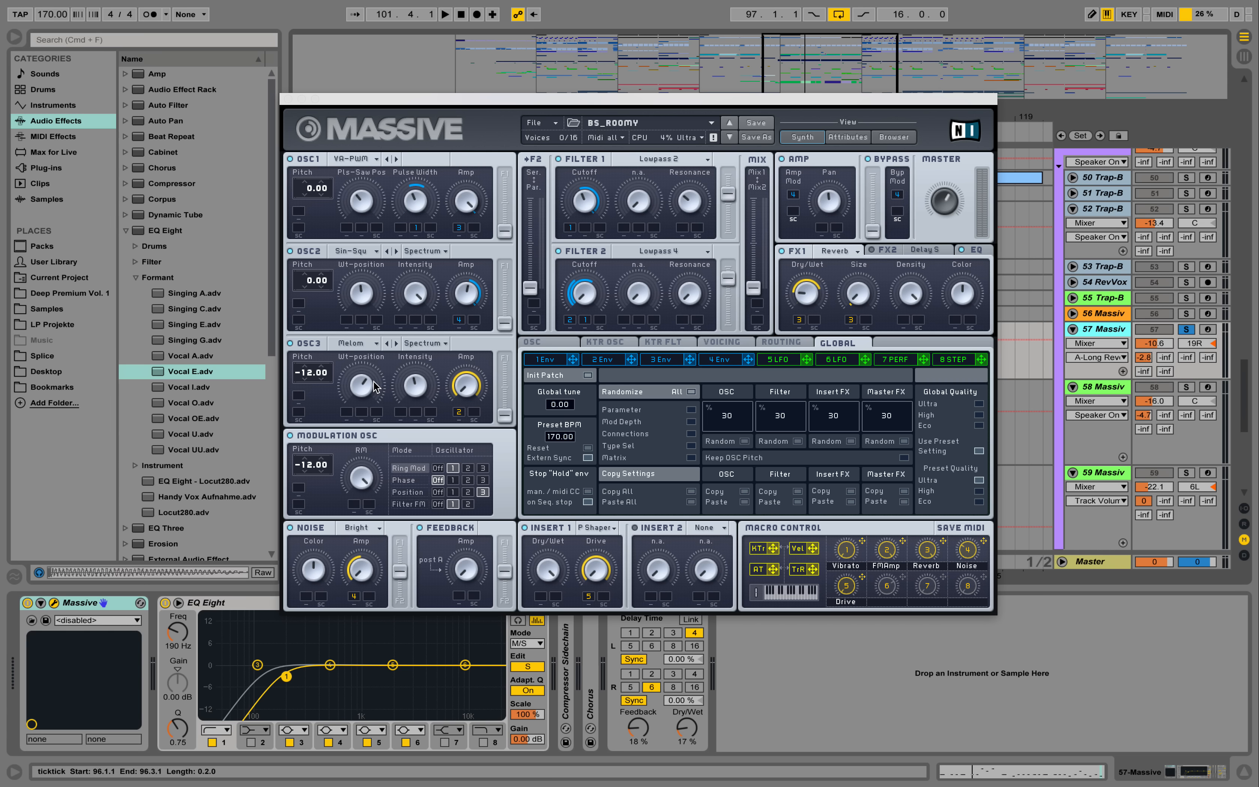
pyautogui.click(289, 100)
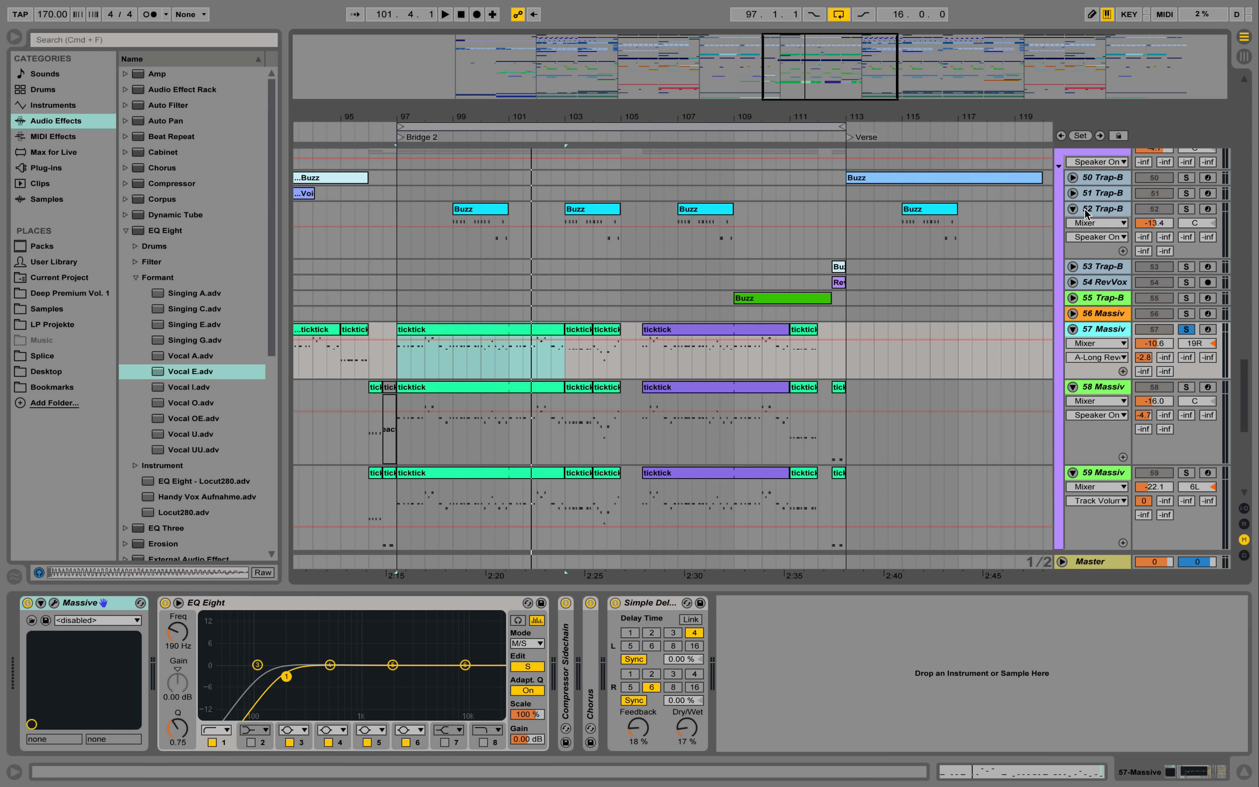
# - Unsolo track 57, fold the Additional group, and play the full mix from bar 97
pyautogui.click(1186, 329)
pyautogui.scroll(3, 1083, 245)
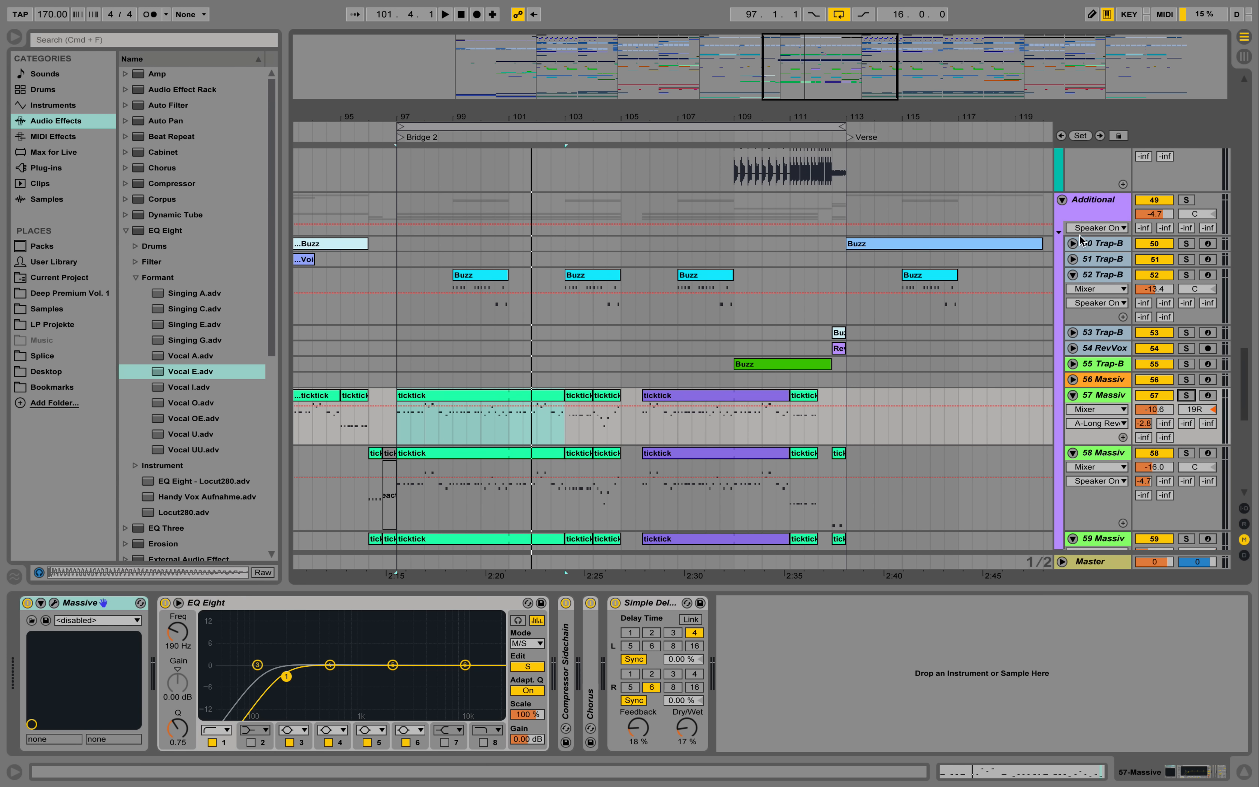
pyautogui.click(1062, 201)
pyautogui.press('space')
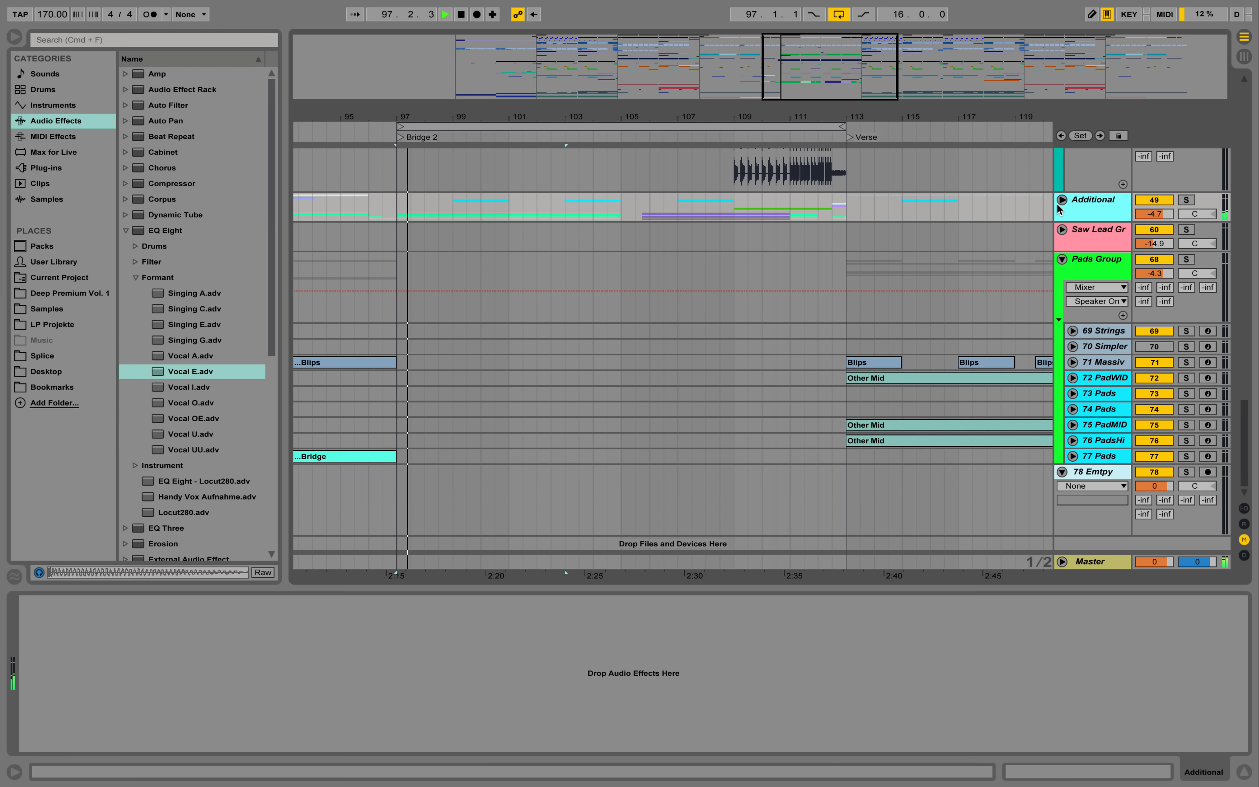
# - Fold vocal tracks 48, 47, 42 and 37, and fold the Vocals group while the full mix plays
pyautogui.scroll(3, 1050, 235)
pyautogui.scroll(3, 1050, 236)
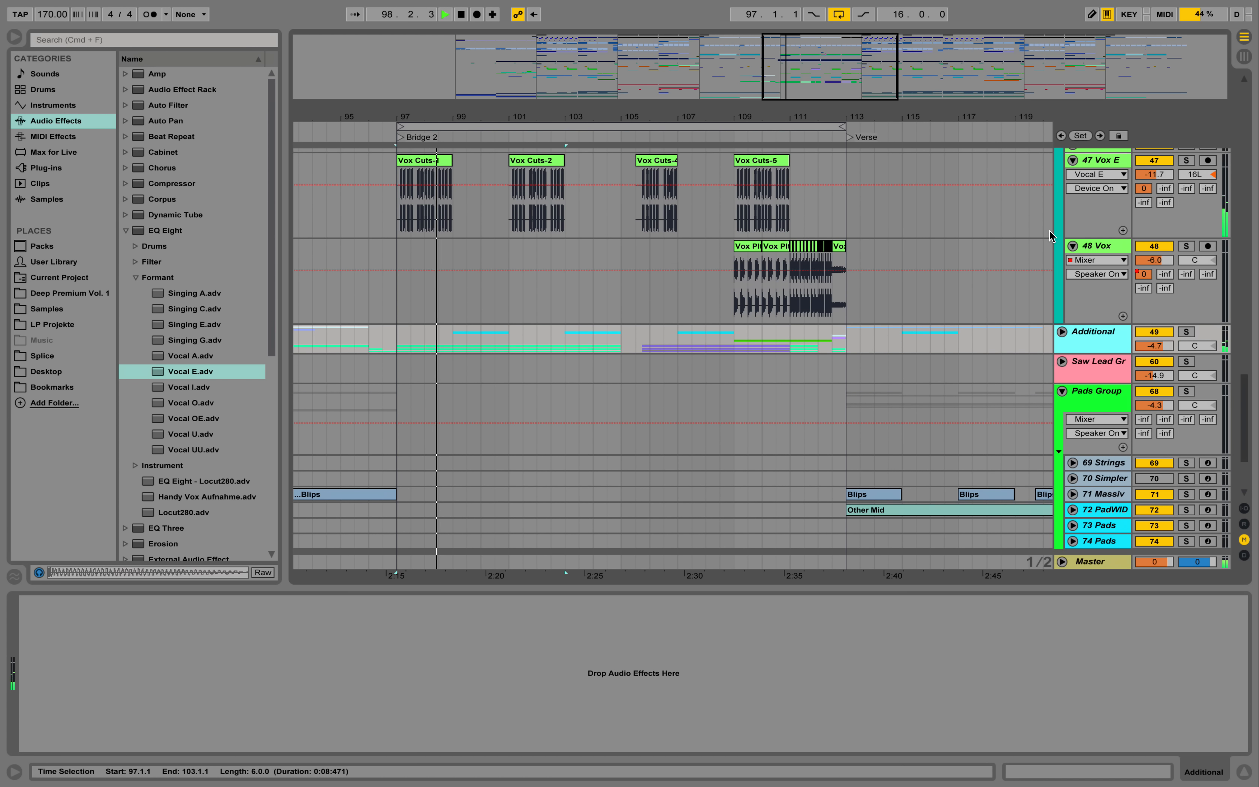
pyautogui.click(1073, 247)
pyautogui.scroll(1, 1075, 251)
pyautogui.scroll(1, 1075, 250)
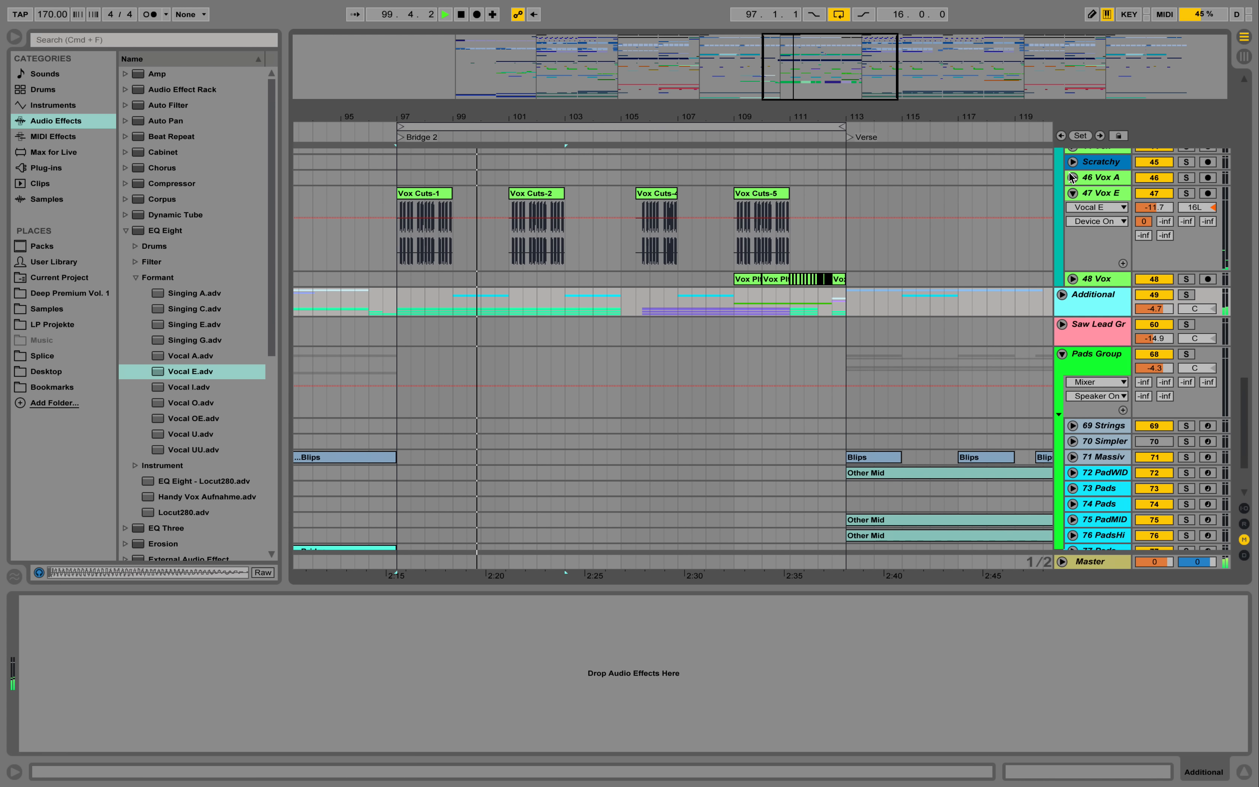
pyautogui.click(1073, 193)
pyautogui.scroll(5, 1016, 250)
pyautogui.scroll(5, 1016, 260)
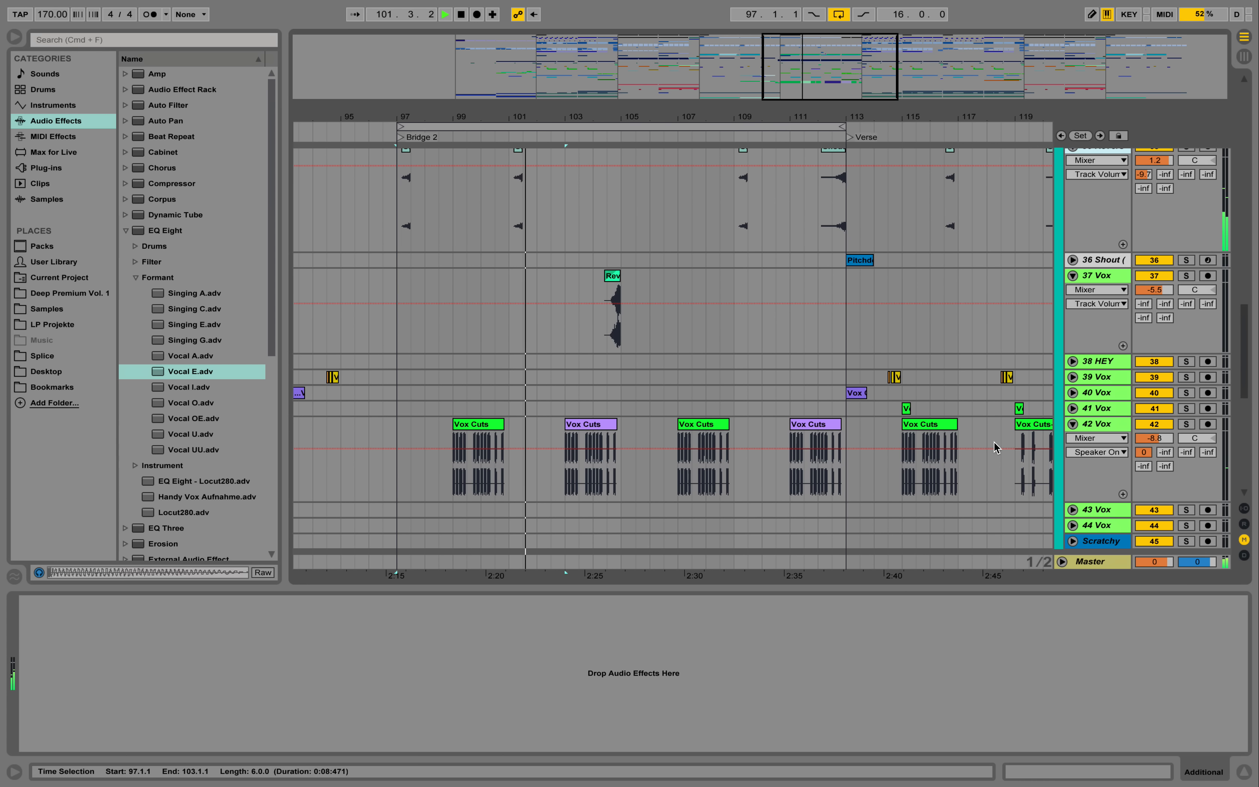
pyautogui.click(1073, 424)
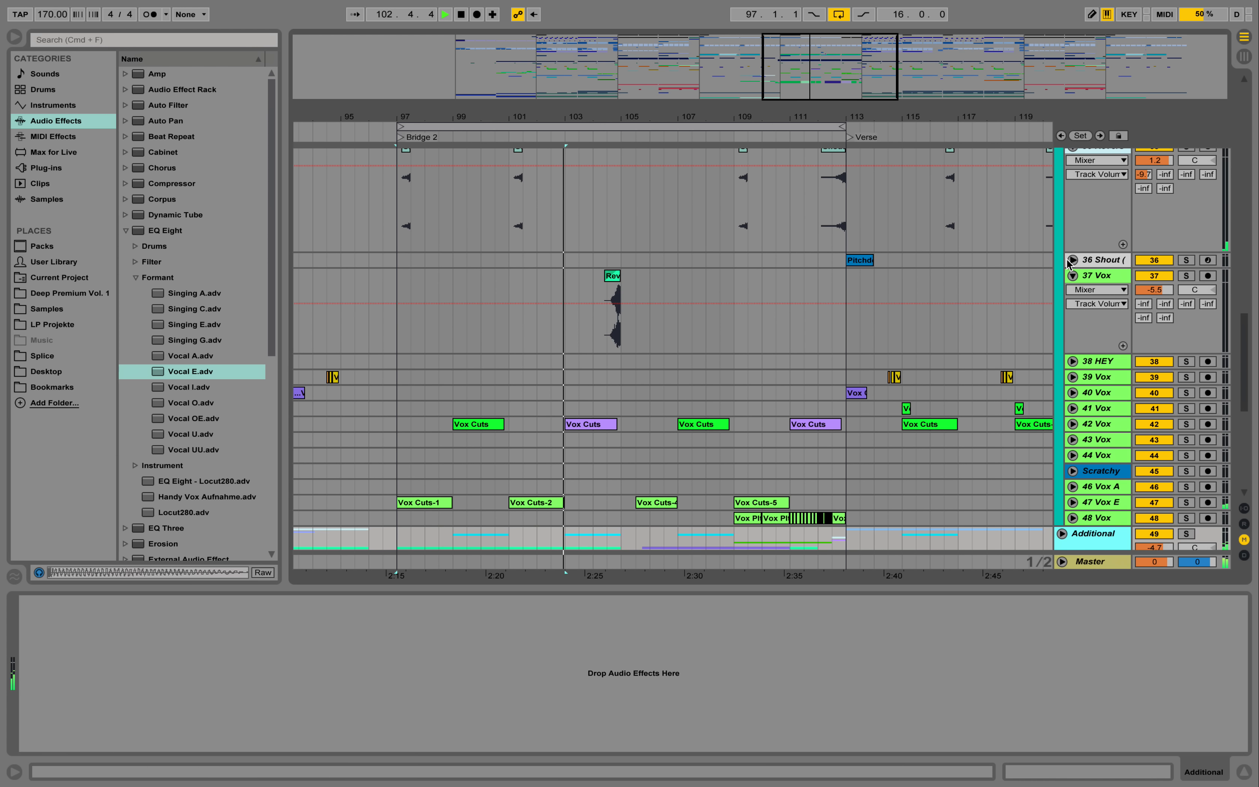
pyautogui.click(1073, 276)
pyautogui.scroll(8, 1067, 302)
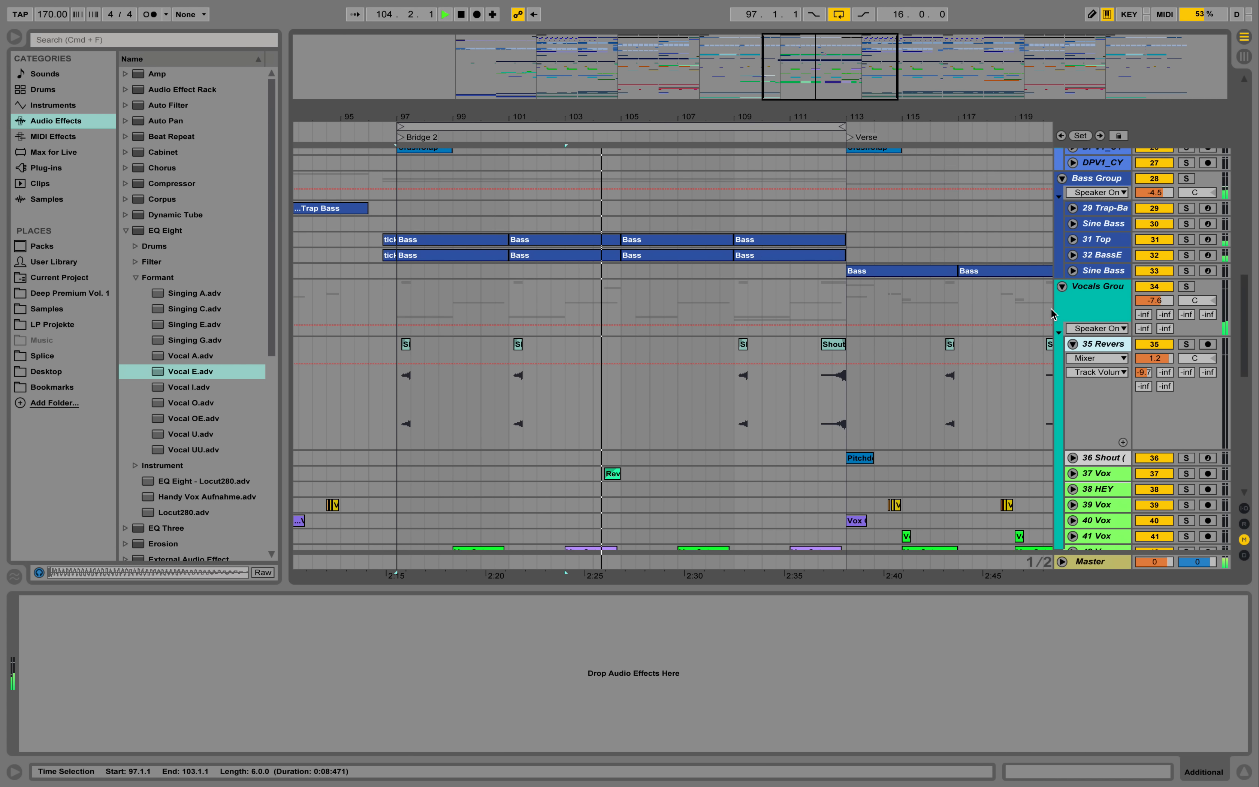
pyautogui.click(1062, 321)
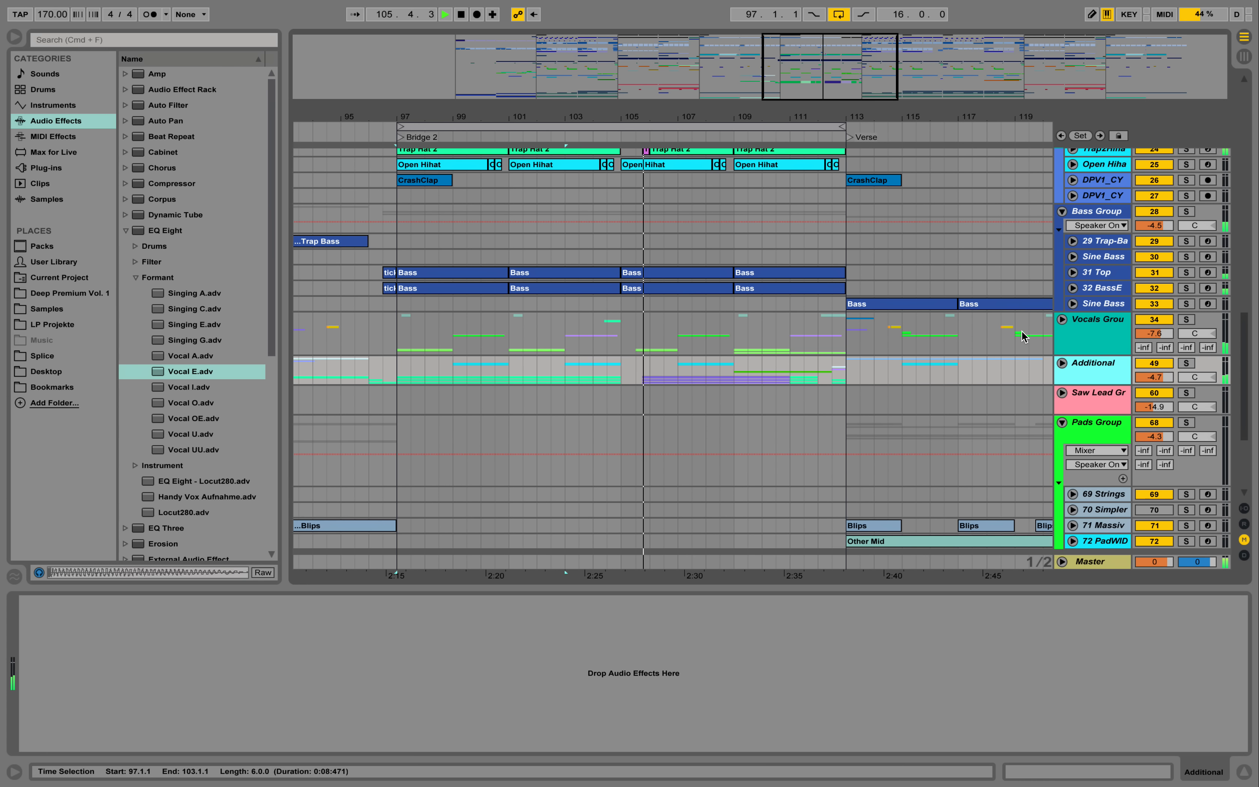
# - Hide the device view to enlarge the arrangement, play Bridge 2 through bar 112 over the drum tracks, and stop playback
pyautogui.scroll(4, 1025, 328)
pyautogui.scroll(2, 1026, 328)
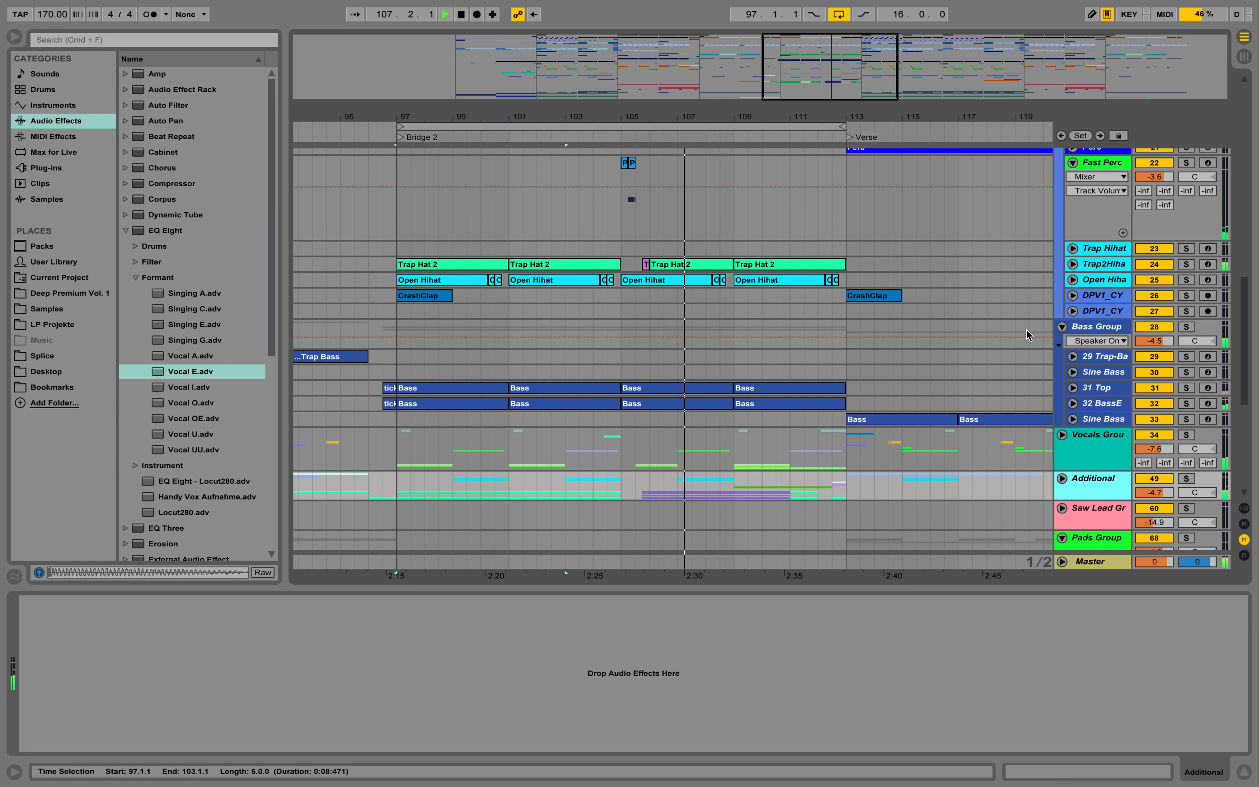
pyautogui.click(1243, 770)
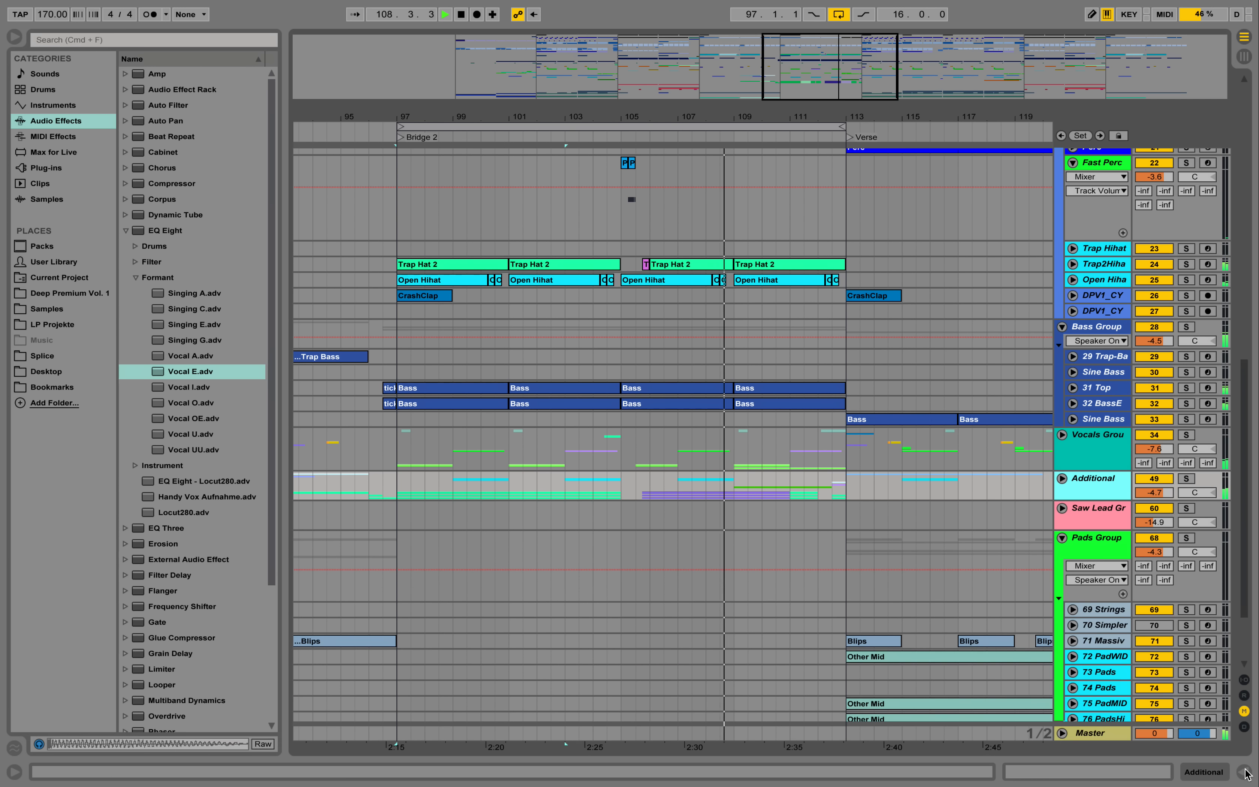
pyautogui.scroll(15, 782, 176)
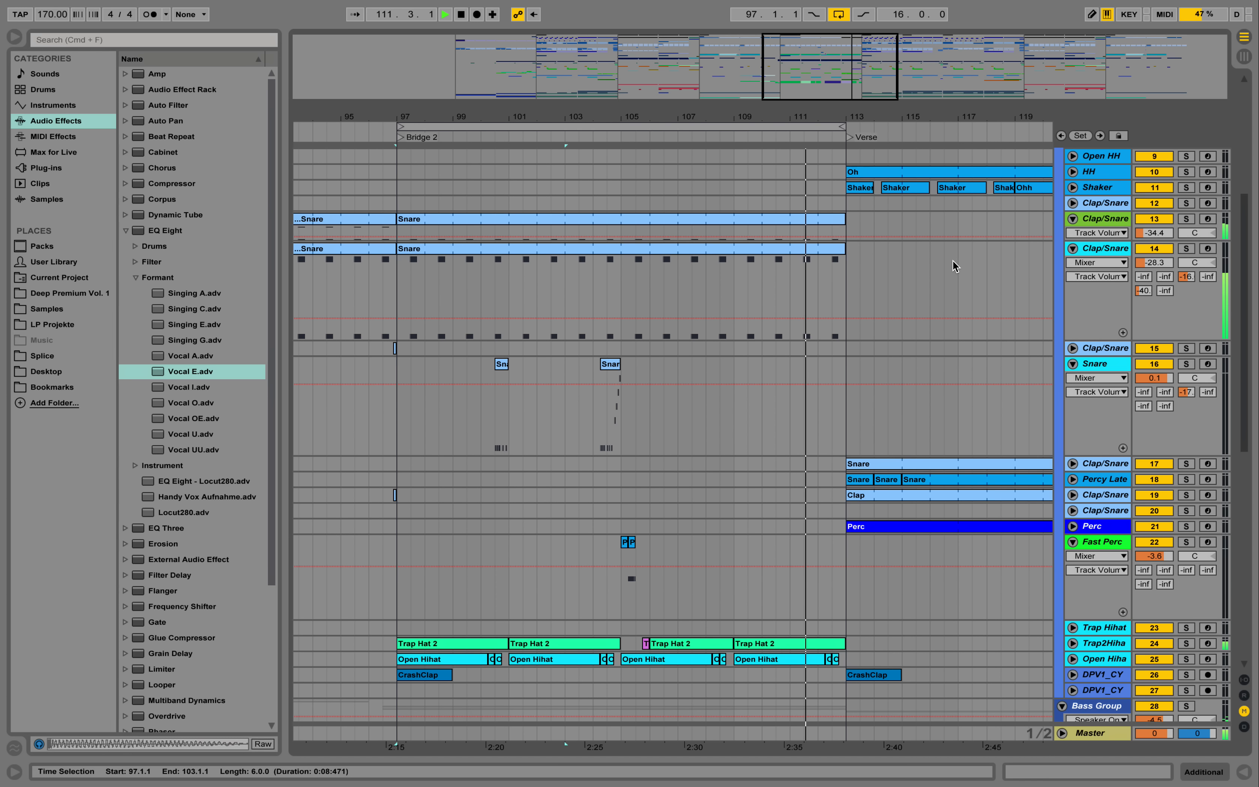
pyautogui.press('space')
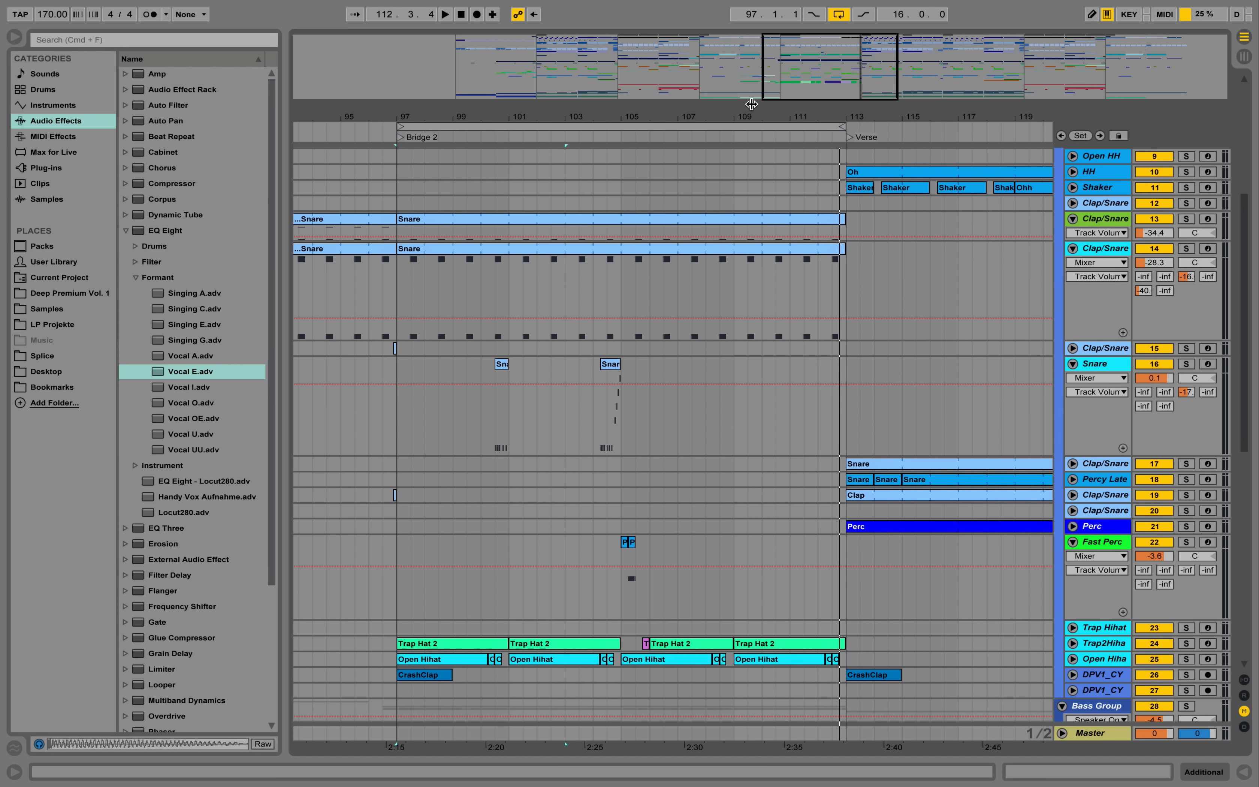
# - Fold drum tracks 14, 13, 16 and 22, and show the Deep Premium Vol. 1 folder in the browser
pyautogui.moveTo(765, 112); pyautogui.dragTo(720, 112)
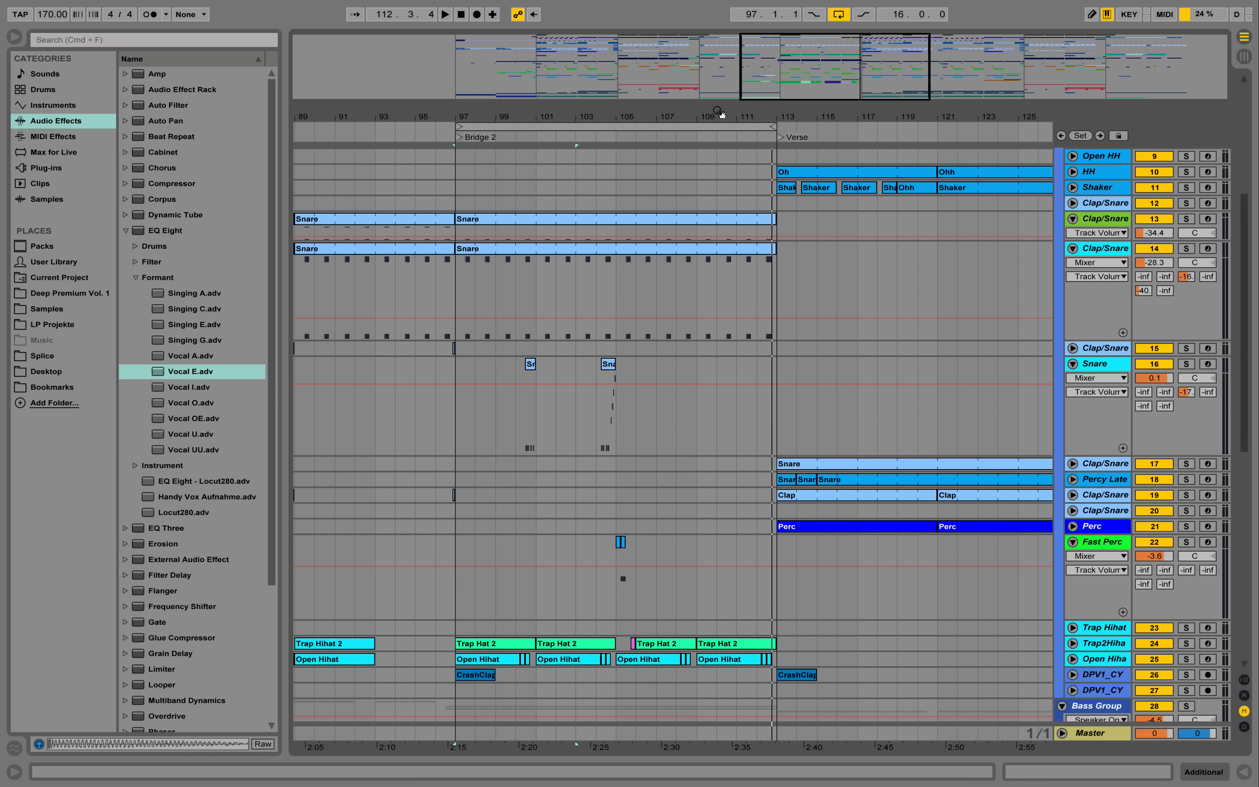
pyautogui.click(1075, 249)
pyautogui.click(1072, 219)
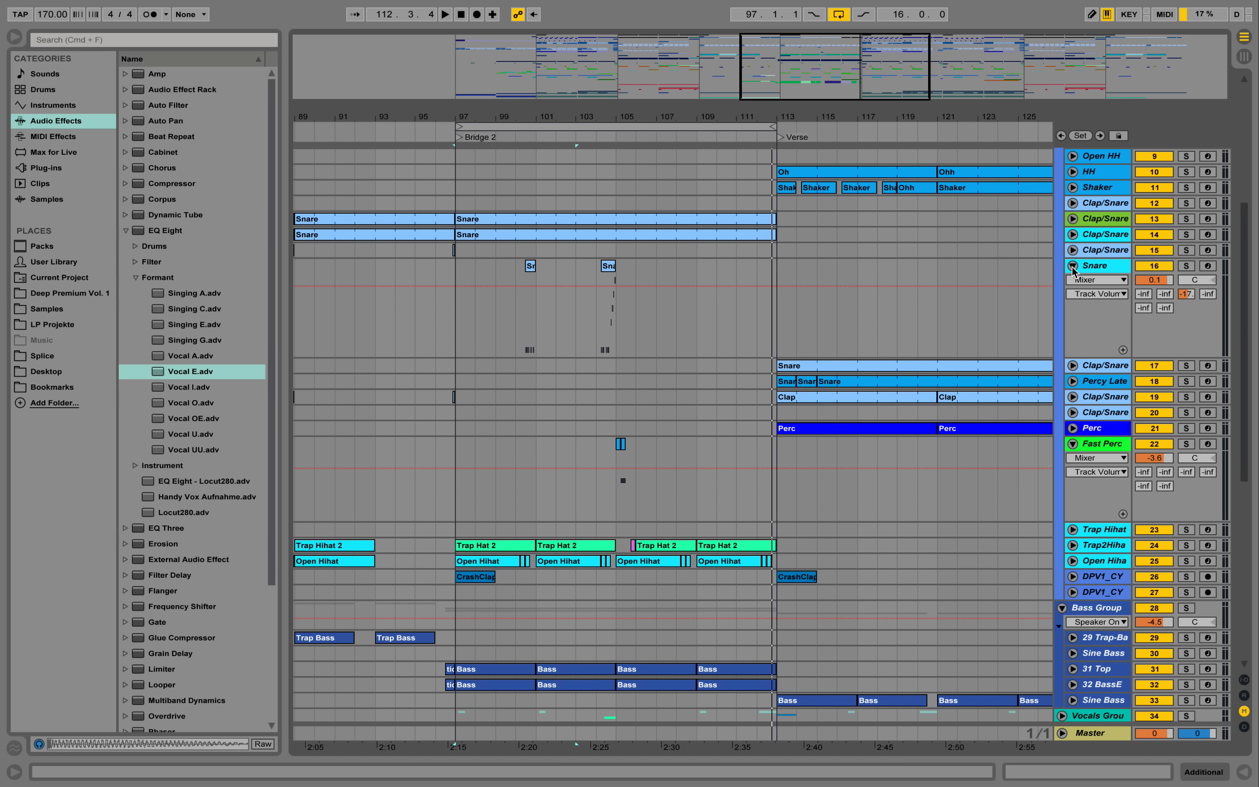
pyautogui.click(1073, 267)
pyautogui.click(69, 293)
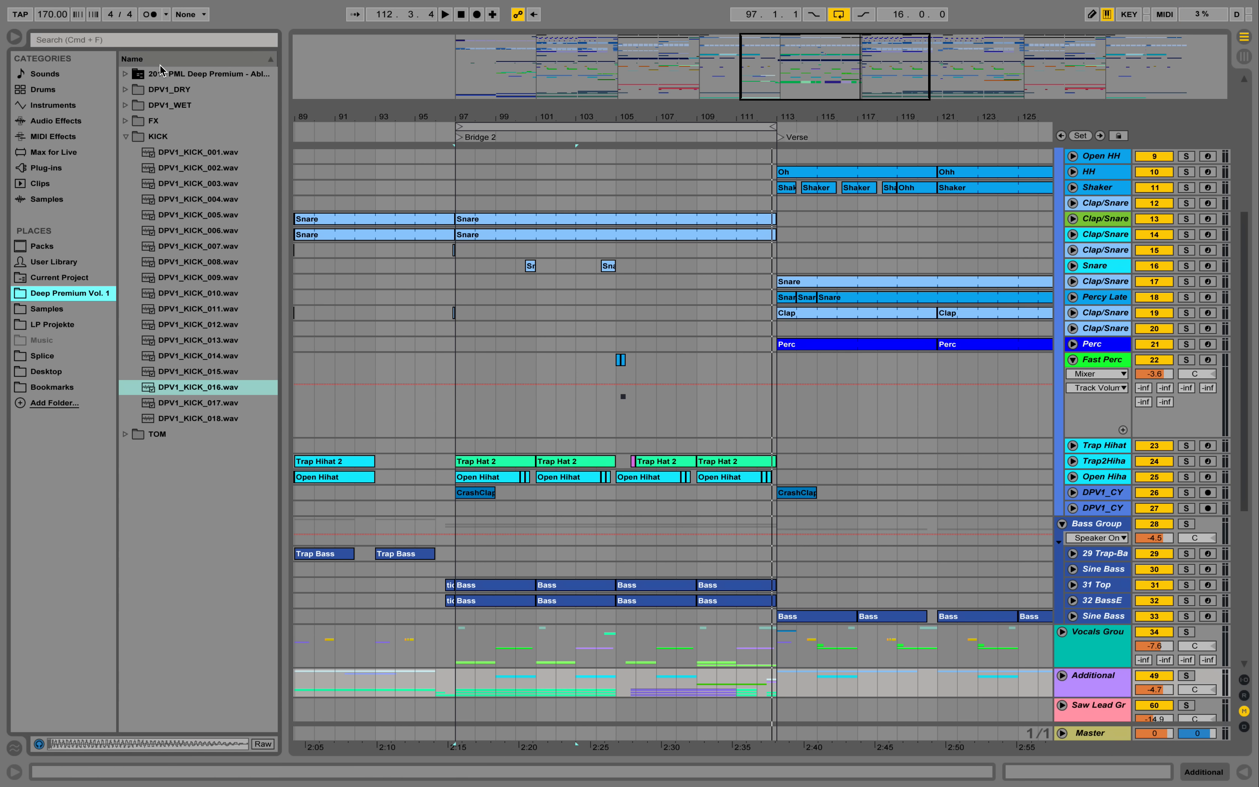
pyautogui.click(1073, 360)
pyautogui.scroll(5, 1048, 365)
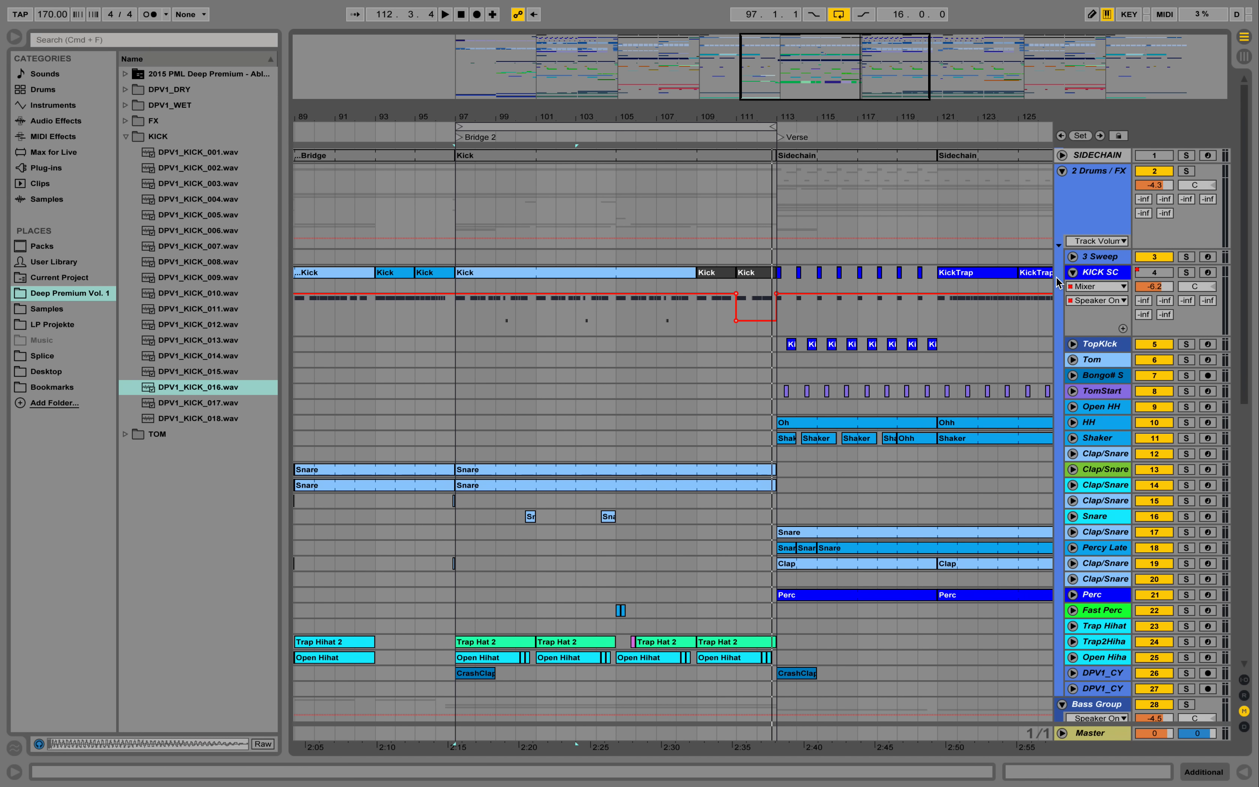
# - Extend the loop that starts at Bridge 2 to 32 bars, and play from just before the following Verse
pyautogui.moveTo(735, 116); pyautogui.dragTo(707, 65)
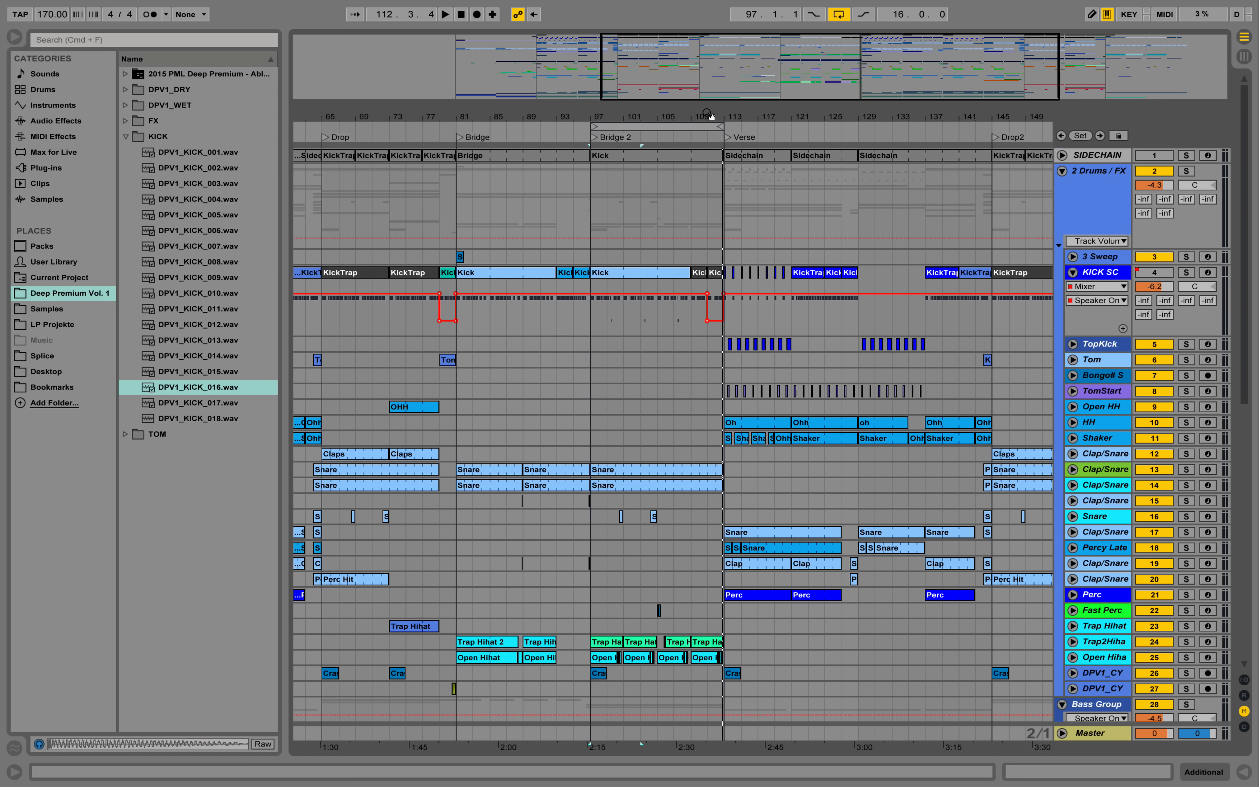
pyautogui.moveTo(703, 65); pyautogui.dragTo(703, 50)
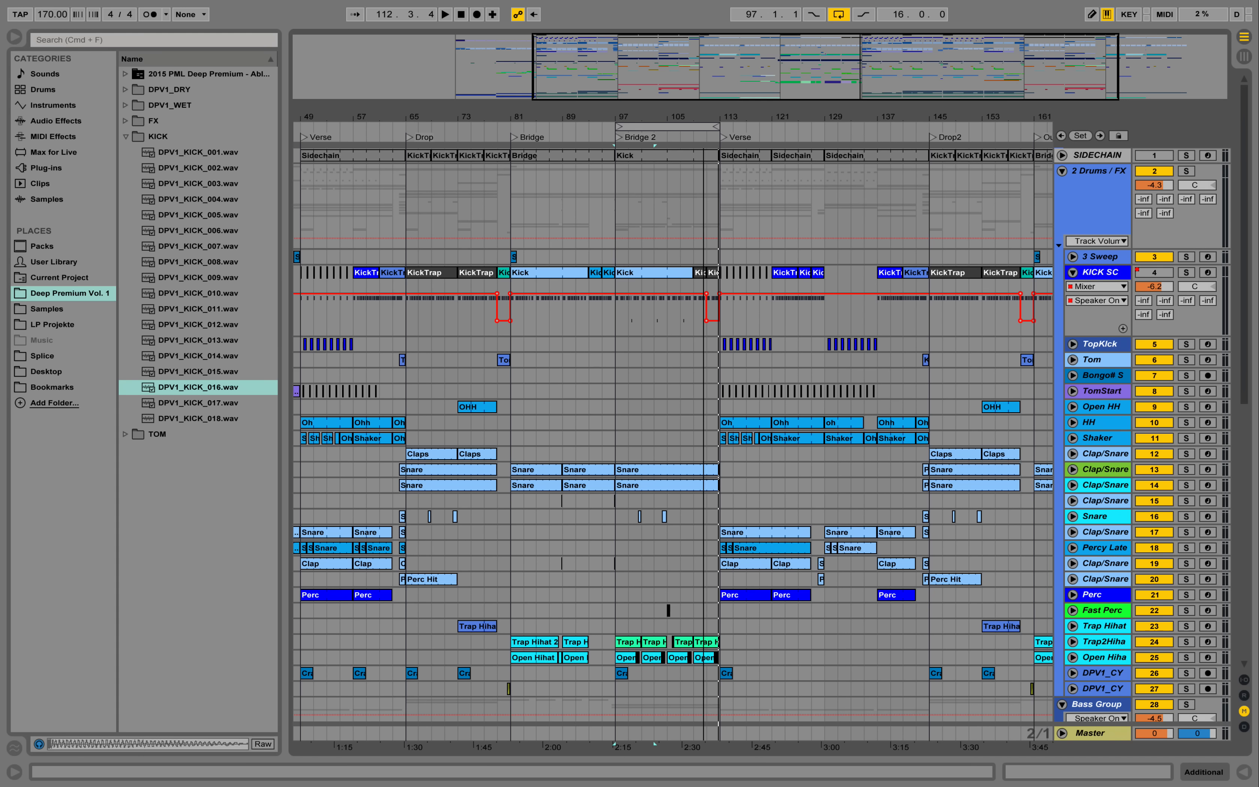
pyautogui.moveTo(723, 125); pyautogui.dragTo(774, 126)
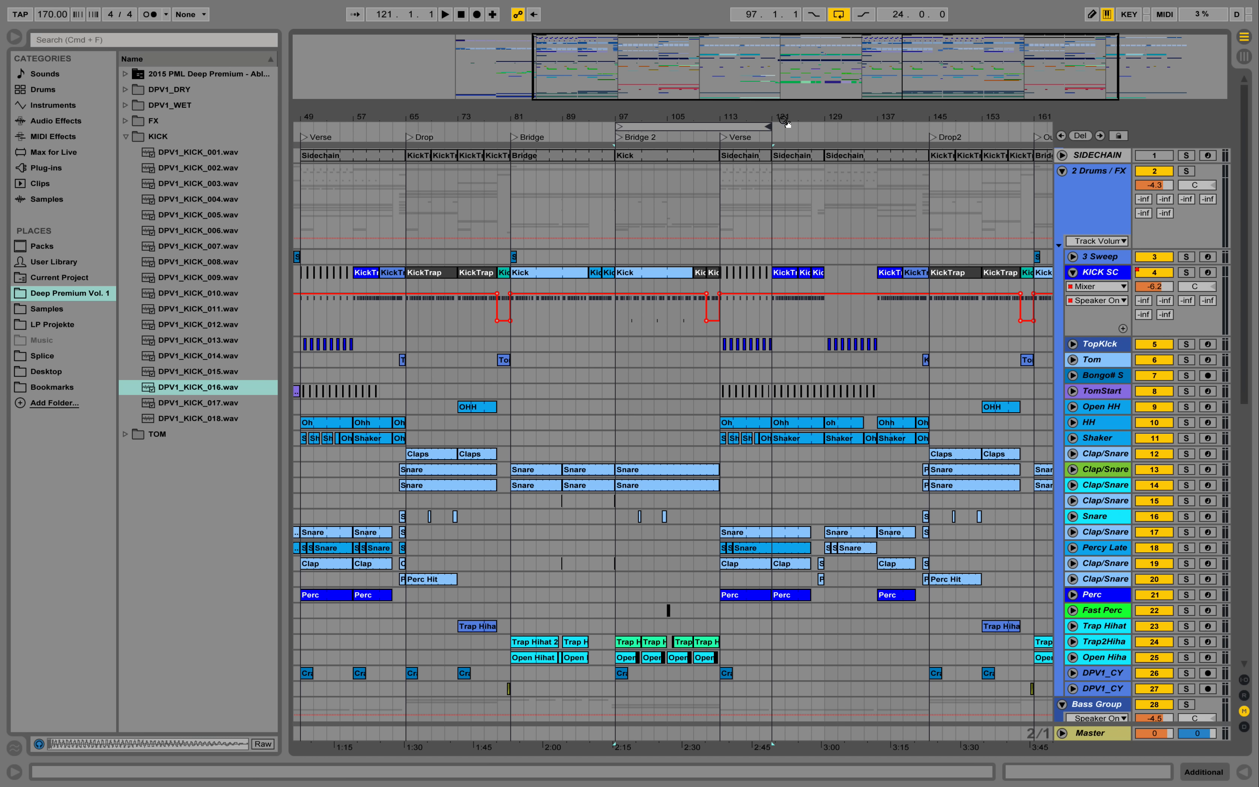
pyautogui.moveTo(771, 127); pyautogui.dragTo(824, 127)
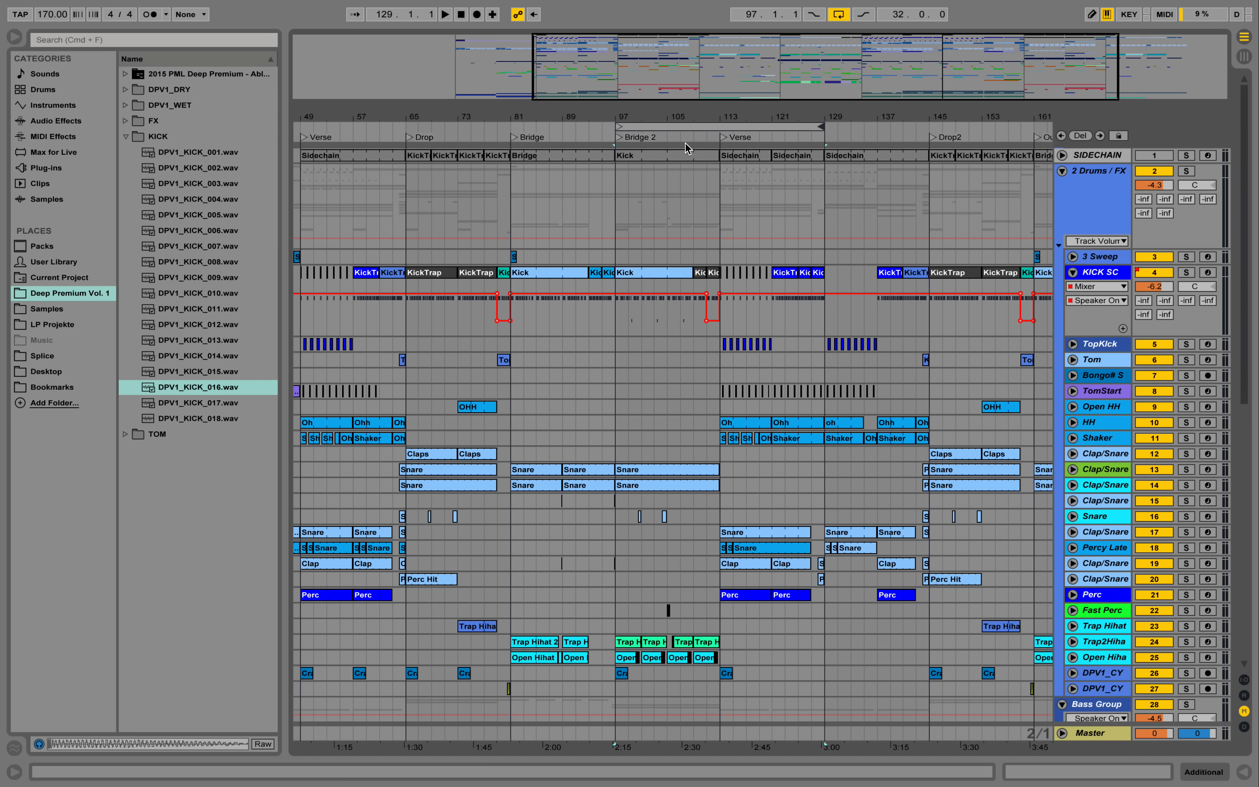
pyautogui.click(705, 139)
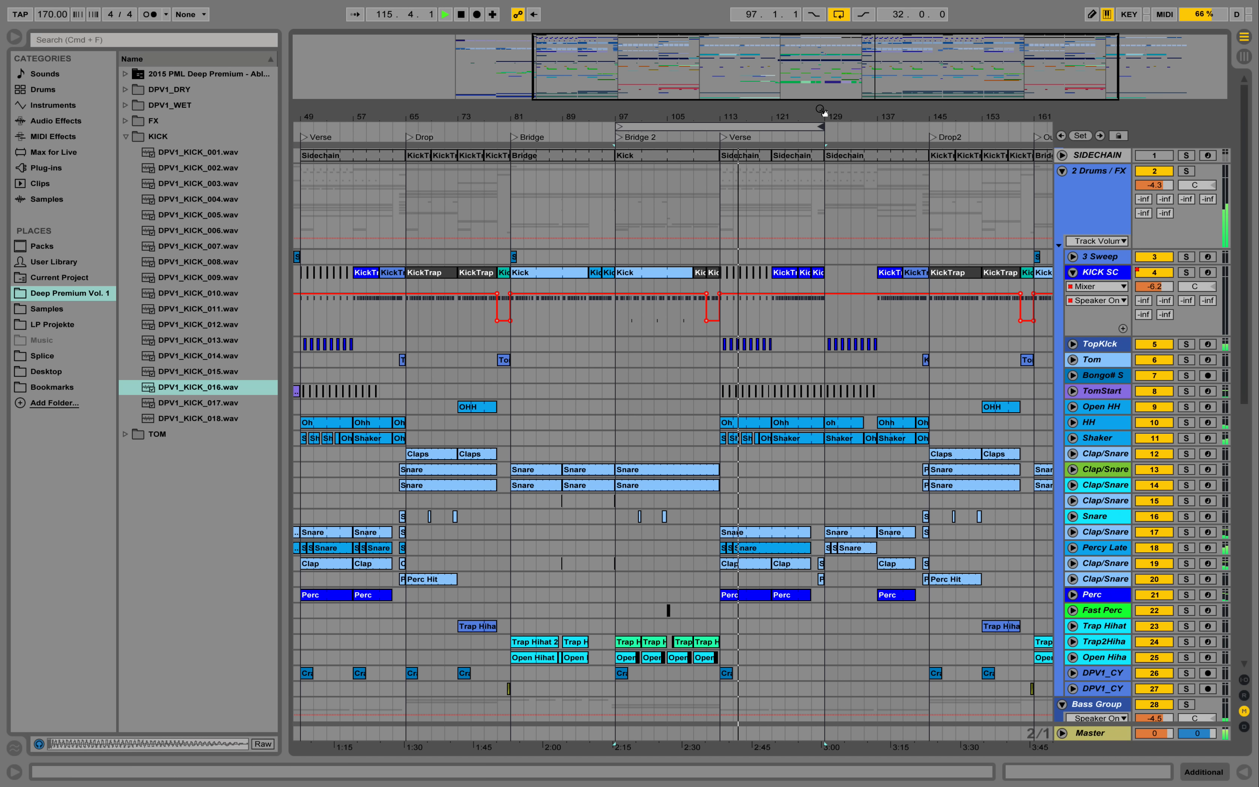
# - Extend the loop to 50 and then 64 bars, through Verse and Drop2, while they play, and stop playback
pyautogui.moveTo(809, 116); pyautogui.dragTo(907, 126)
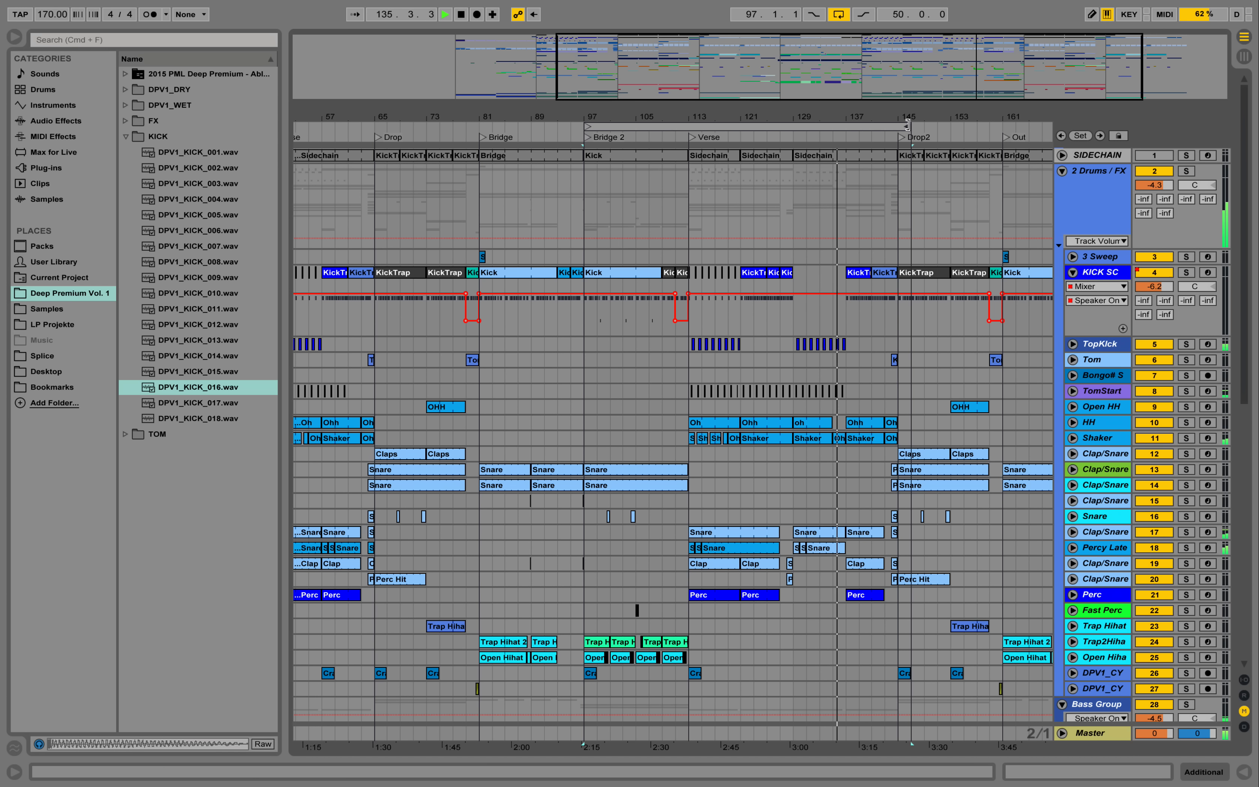
pyautogui.moveTo(907, 127); pyautogui.dragTo(1005, 125)
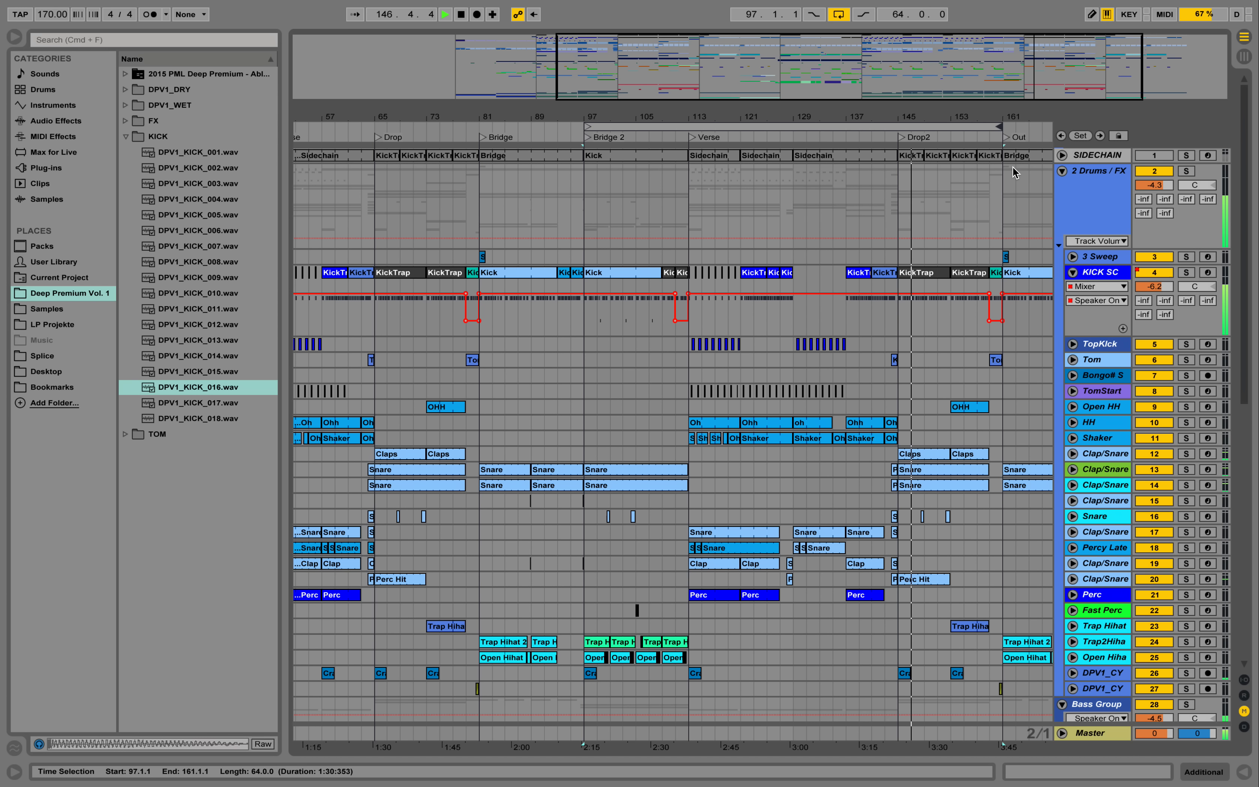
pyautogui.press('space')
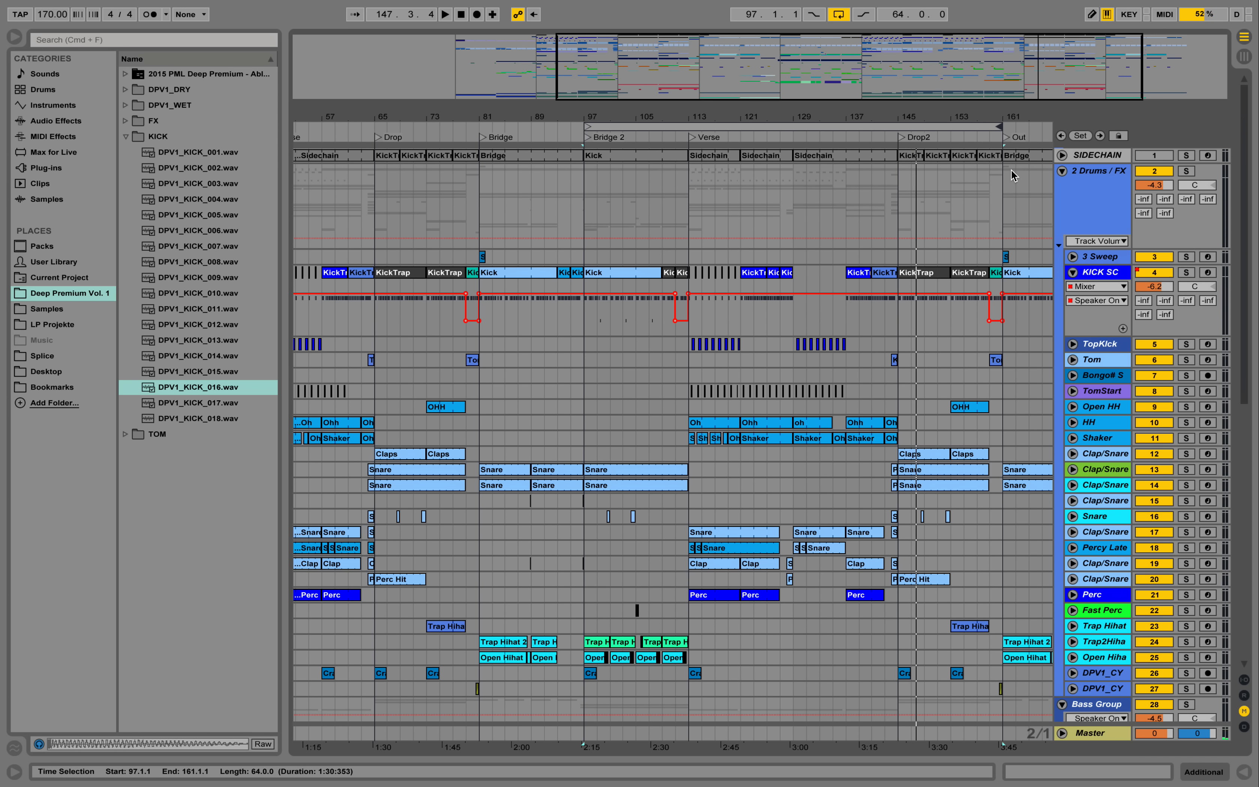